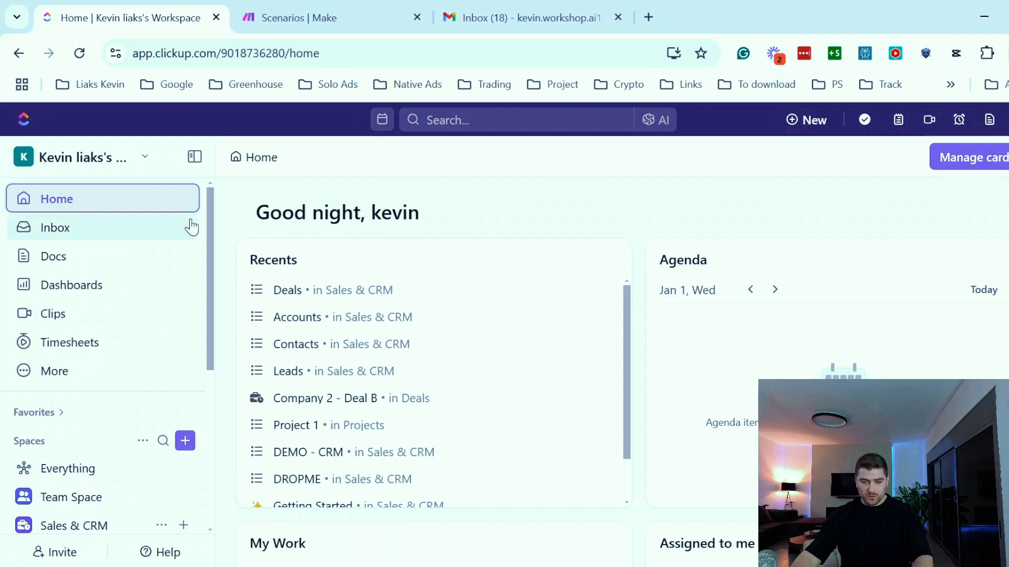
# - Search the template center for CRM templates
pyautogui.scroll(-2, 128, 286)
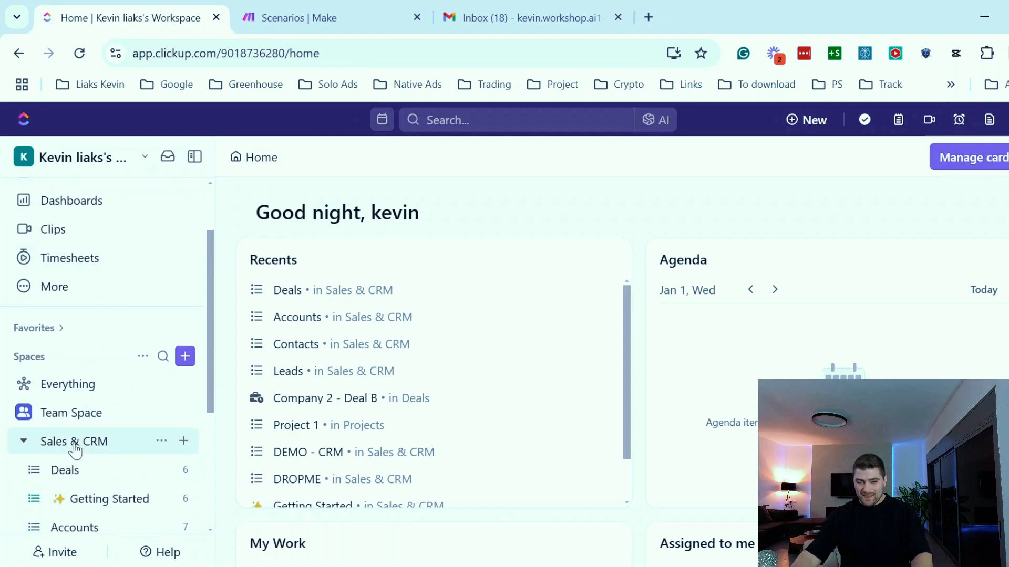
pyautogui.scroll(-2, 68, 418)
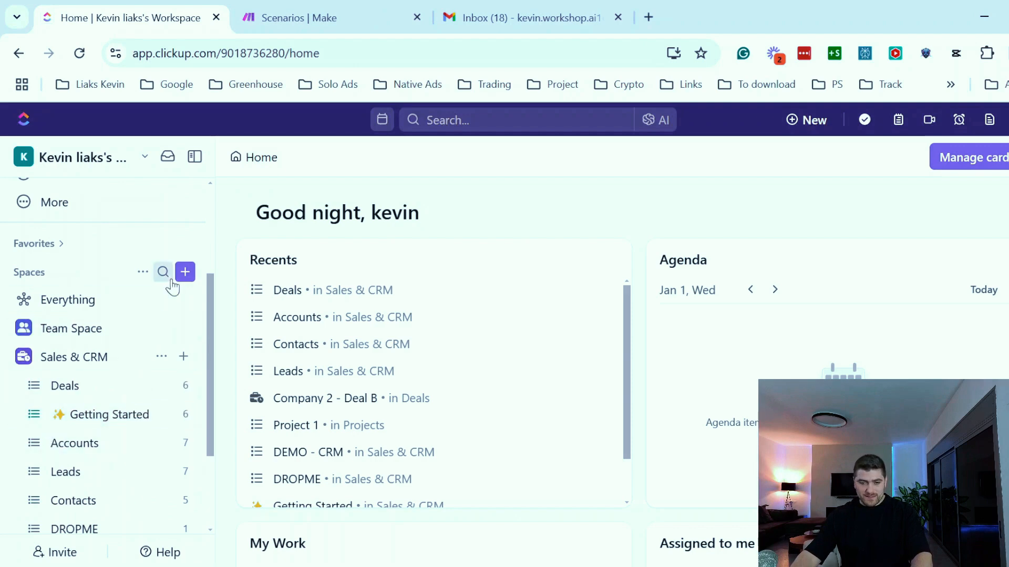
pyautogui.click(187, 273)
pyautogui.scroll(-3, 336, 410)
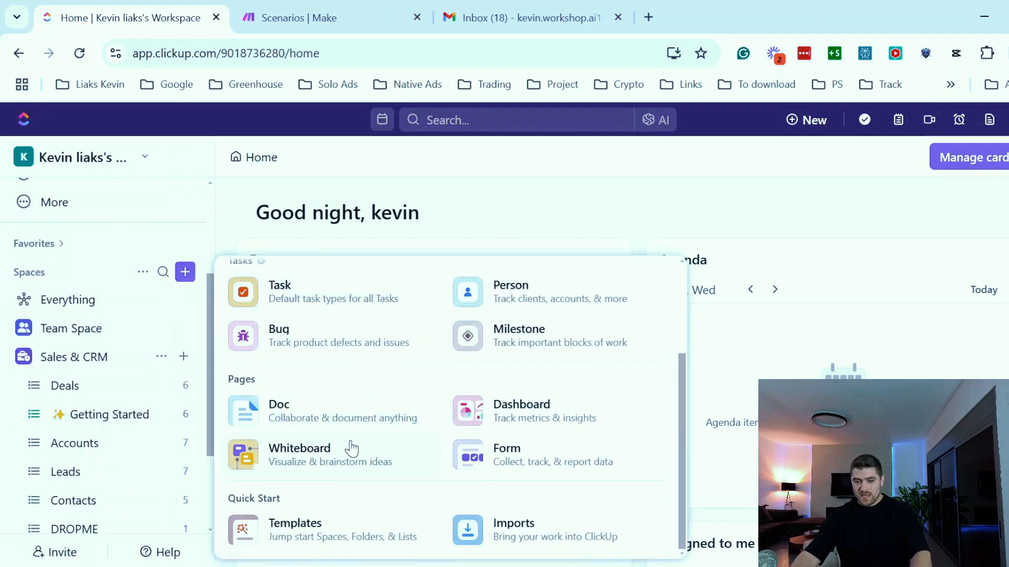
pyautogui.click(275, 525)
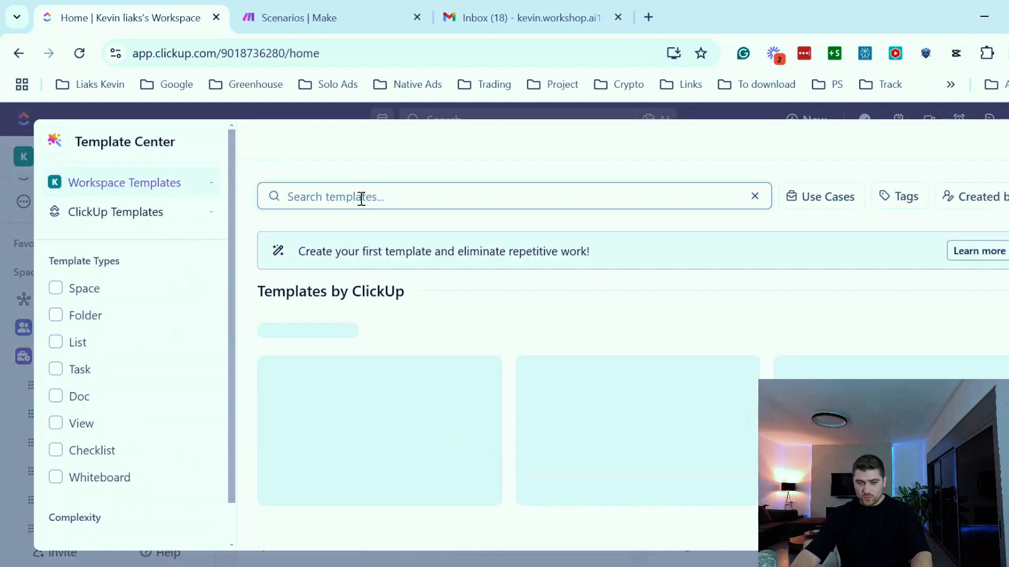
pyautogui.write('crm')
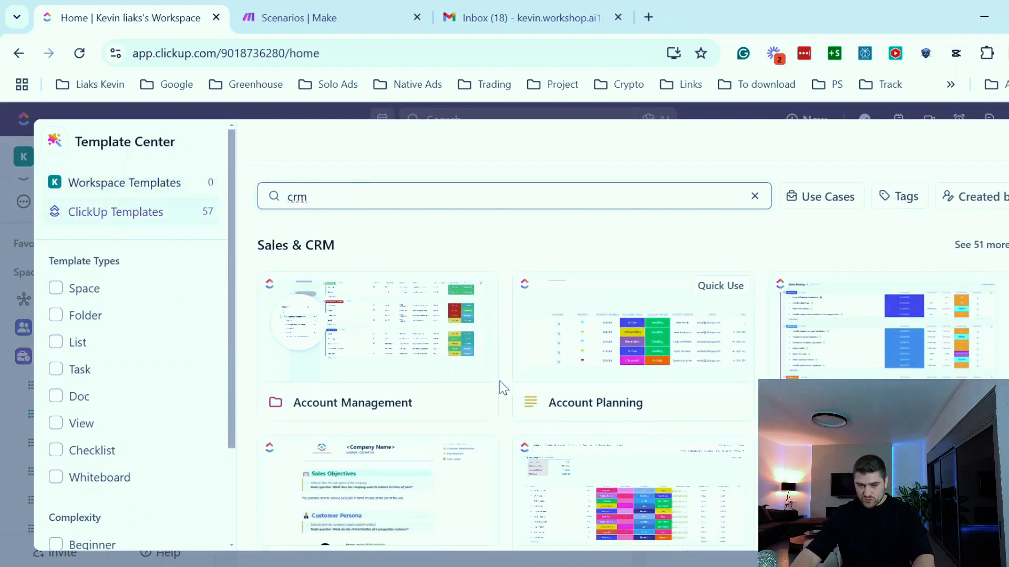
pyautogui.press('Escape')
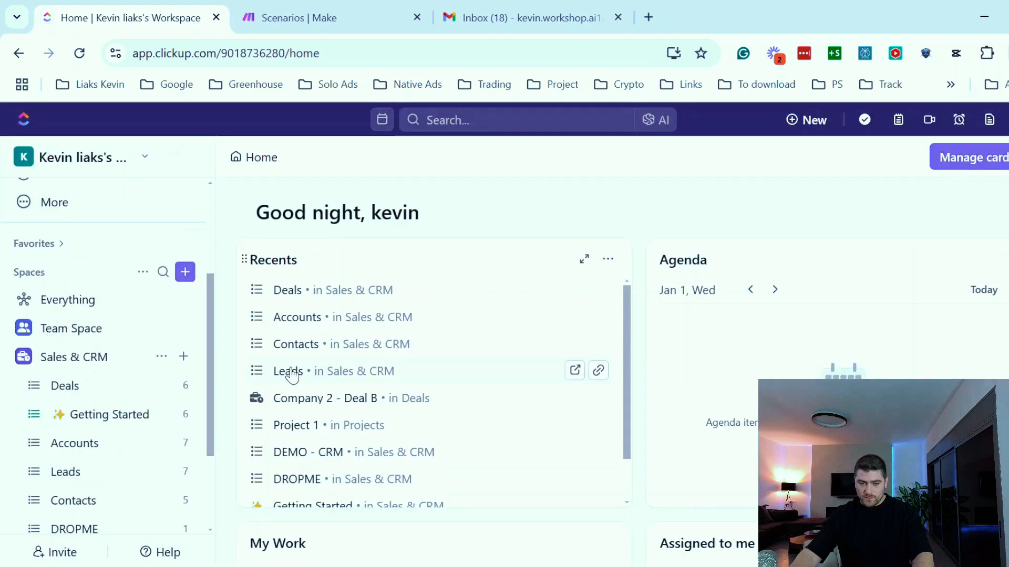
# - Browse the existing Contacts and Accounts lists in the Sales & CRM space
pyautogui.scroll(-2, 92, 399)
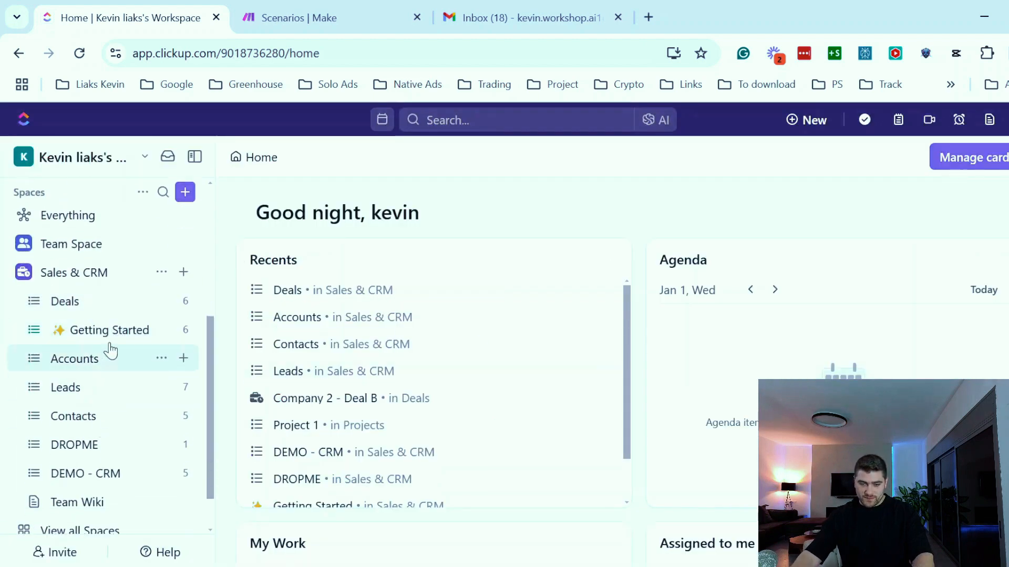
pyautogui.click(82, 430)
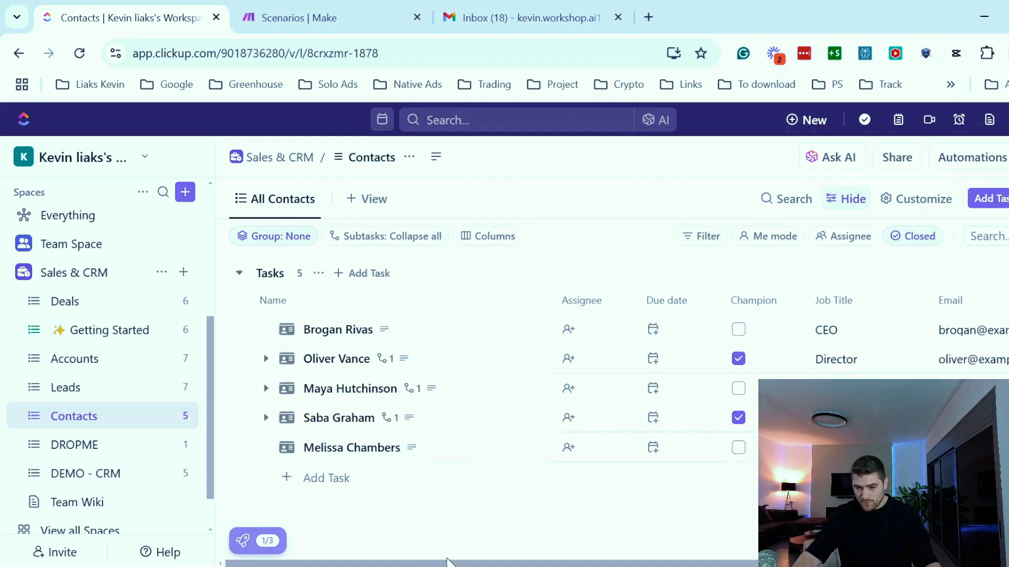
pyautogui.moveTo(653, 563); pyautogui.dragTo(901, 563)
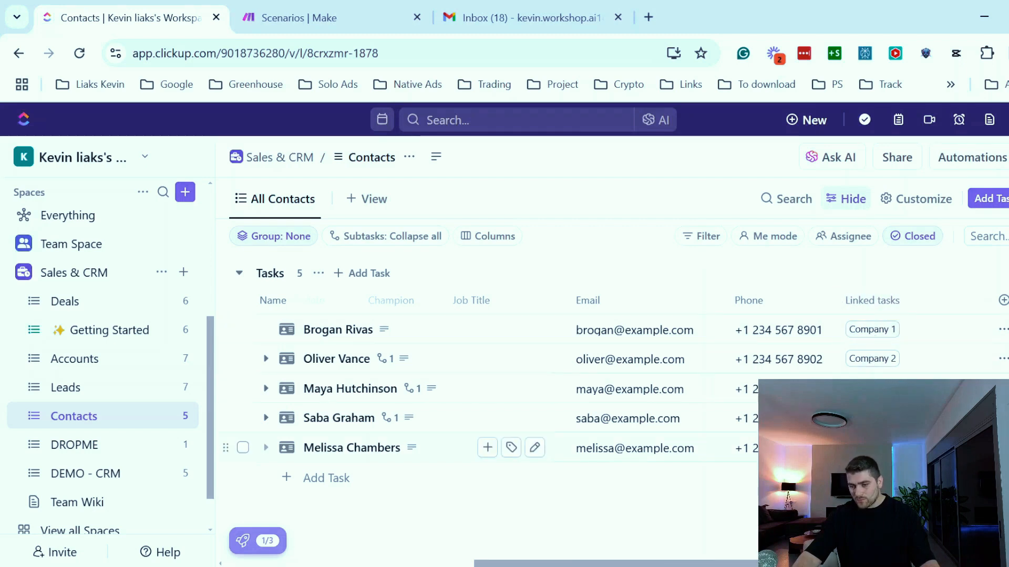
pyautogui.click(79, 363)
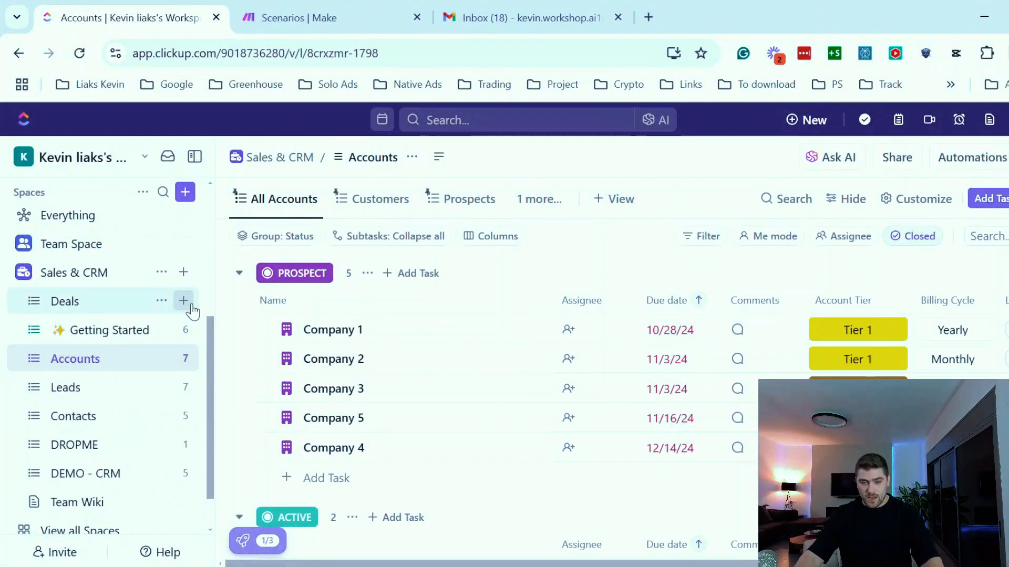
# - Create a new list named CRM For Youtube Demo in the Sales & CRM space
pyautogui.click(183, 272)
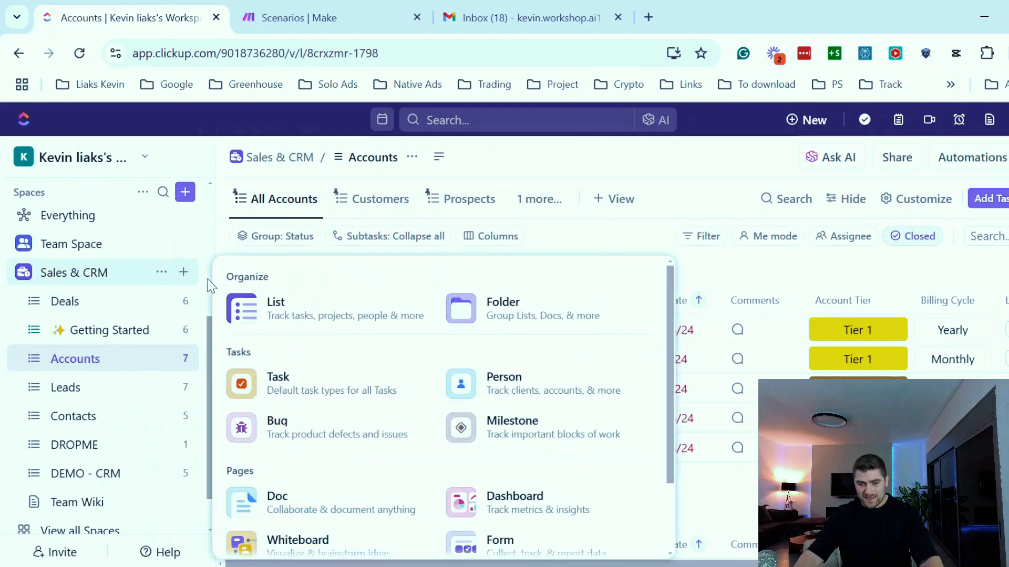
pyautogui.click(314, 320)
pyautogui.write('CRM For Youtube Deo')
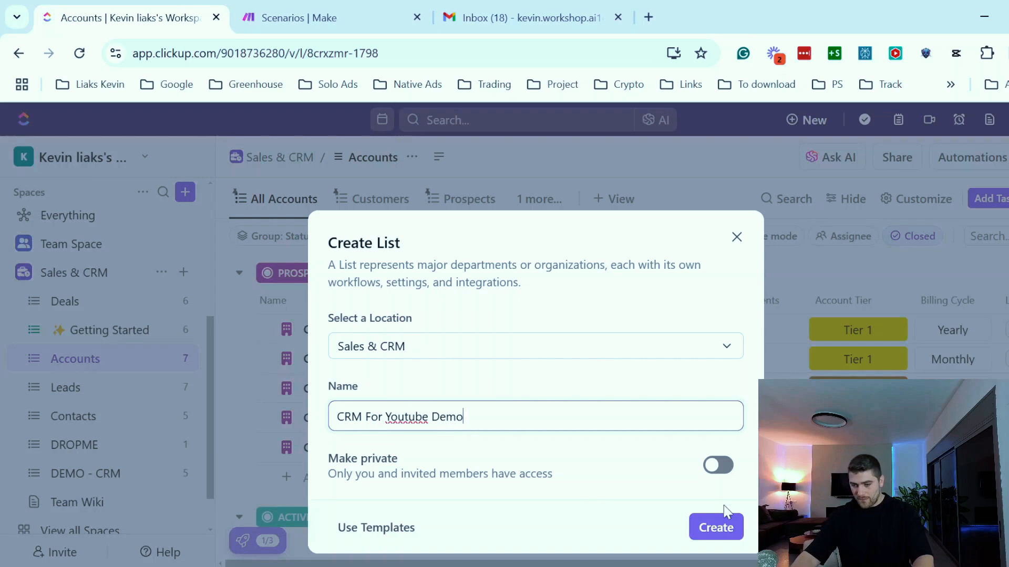
pyautogui.click(730, 530)
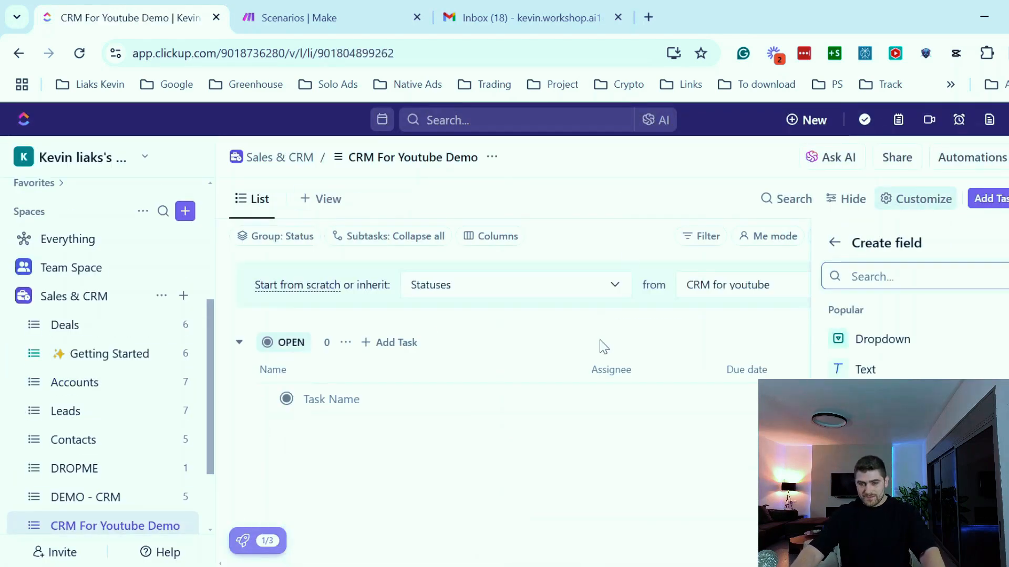
# - Hide the Priority, Due date and Assignee columns from the new list
pyautogui.press('Escape')
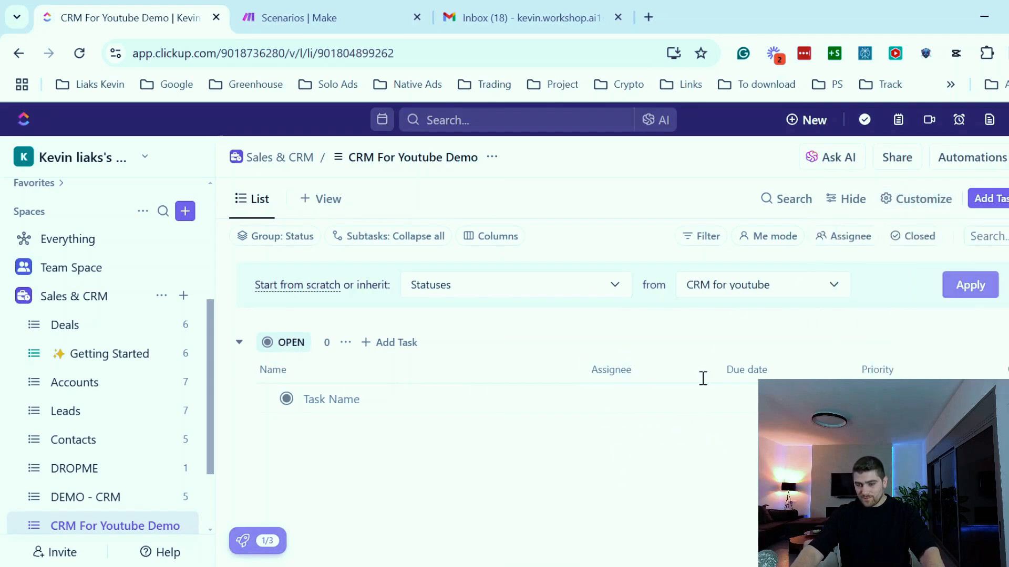
pyautogui.click(925, 375)
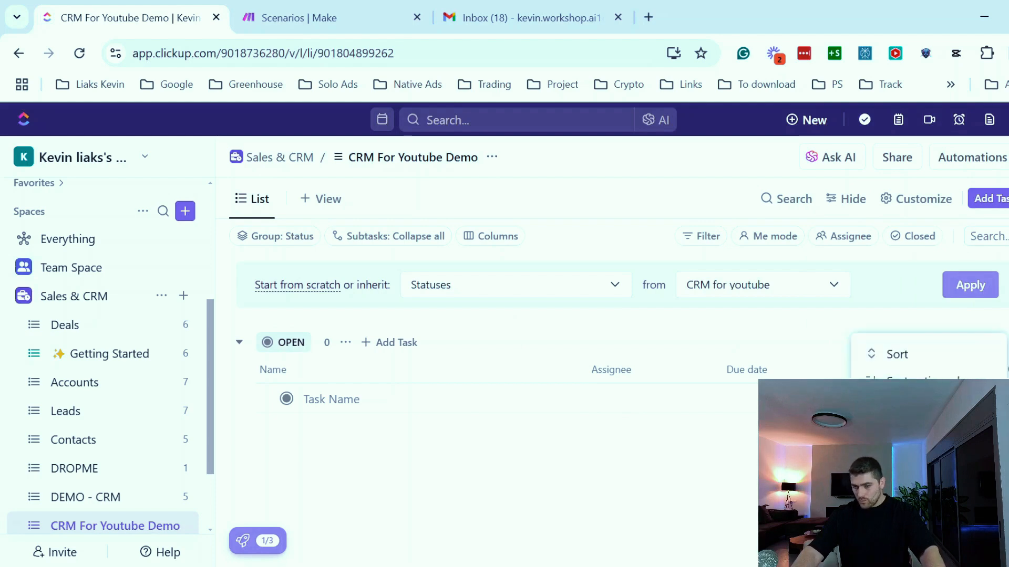
pyautogui.click(915, 494)
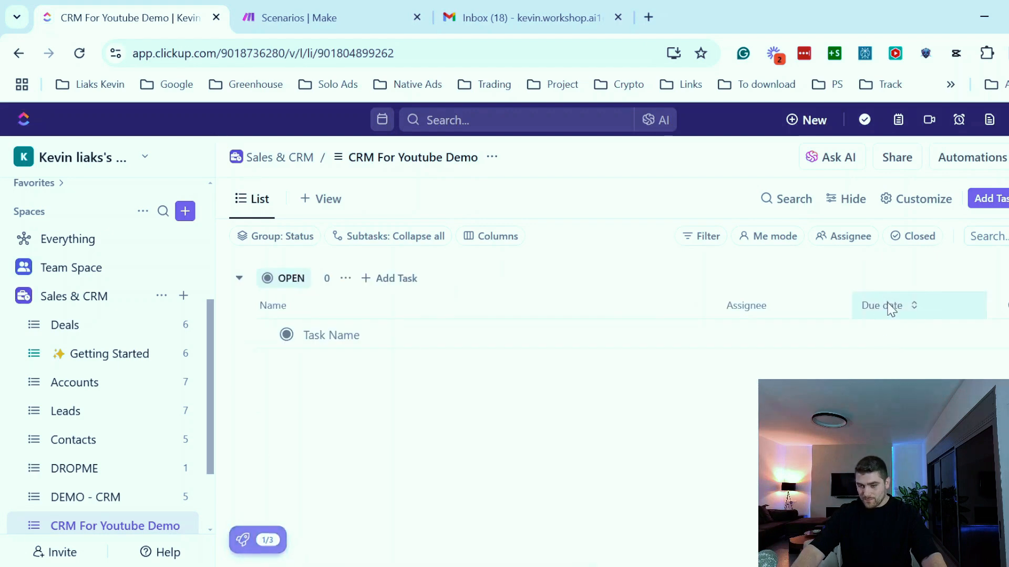
pyautogui.click(889, 305)
pyautogui.click(914, 499)
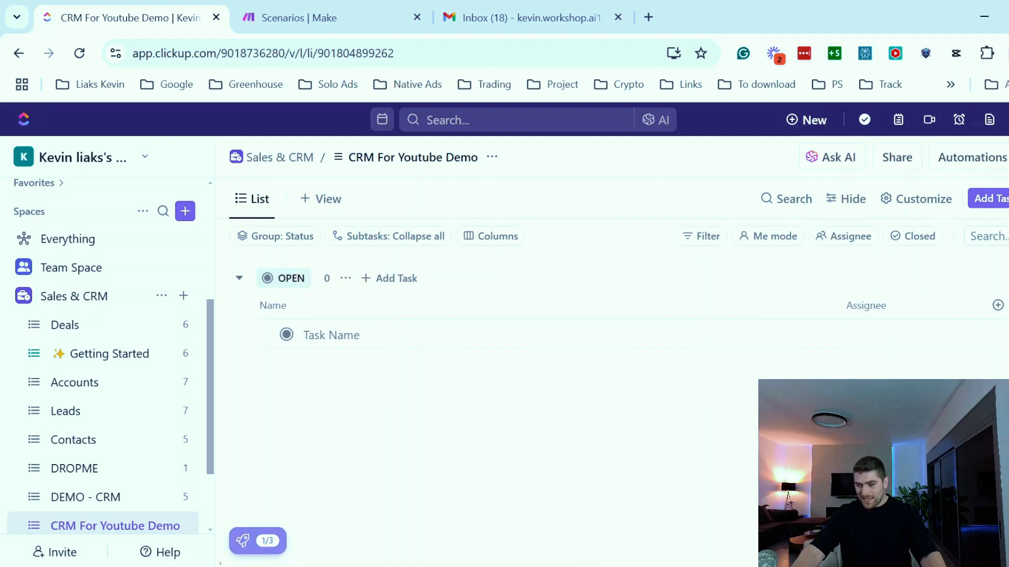
pyautogui.click(860, 306)
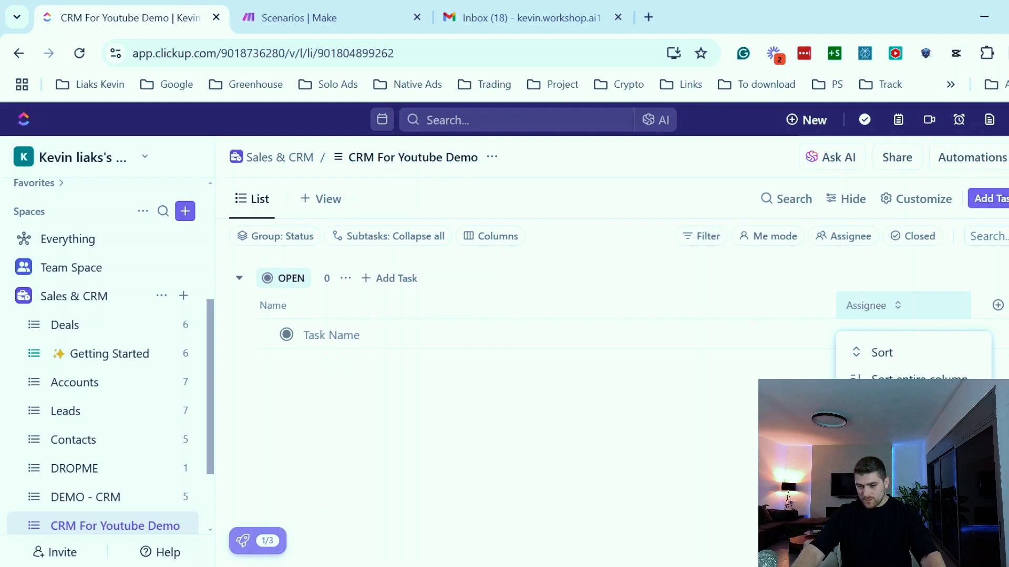
pyautogui.click(899, 499)
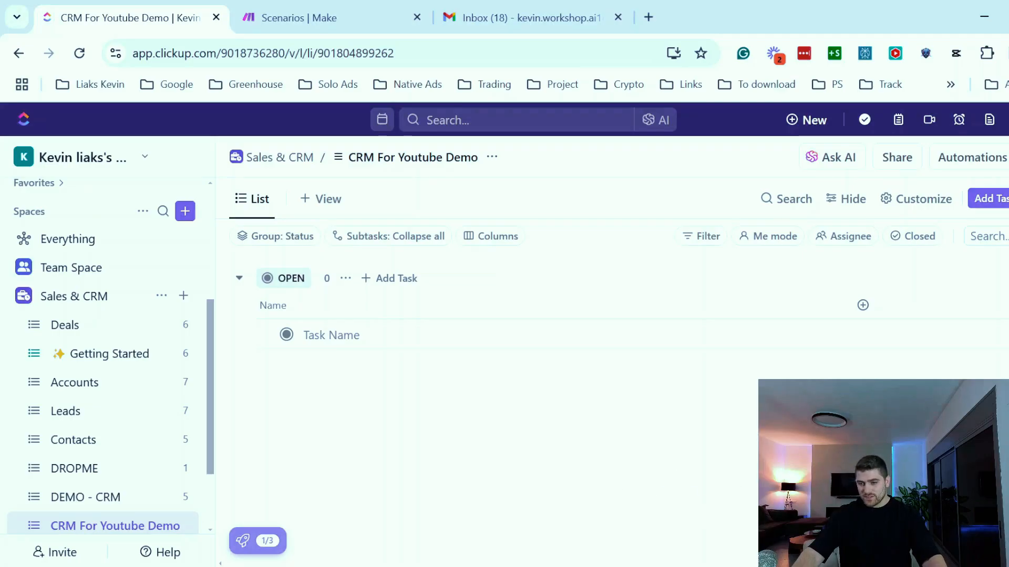
# - Start a new Dropdown custom field named Stage with the description Yotube demo
pyautogui.click(862, 306)
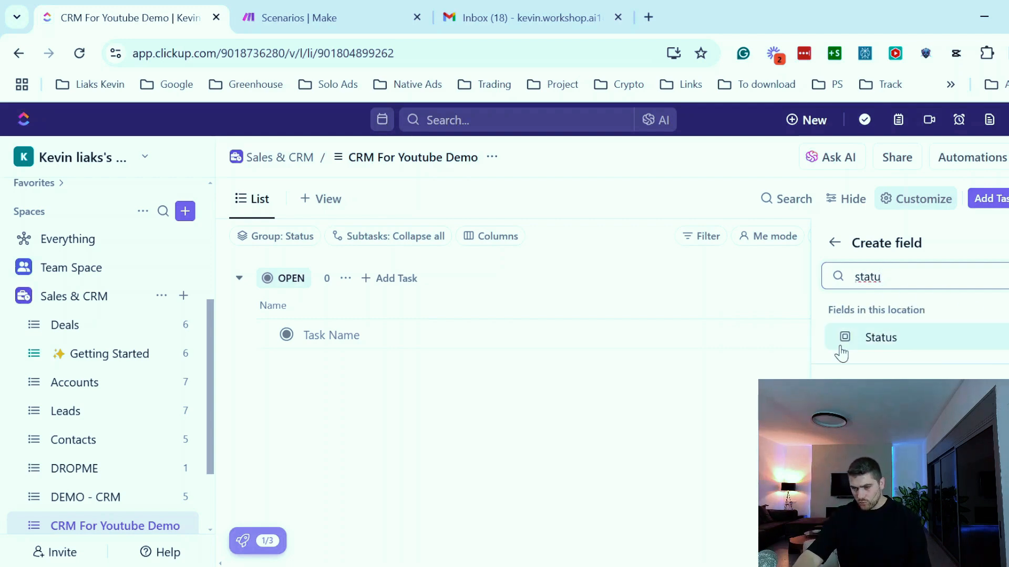
pyautogui.click(917, 278)
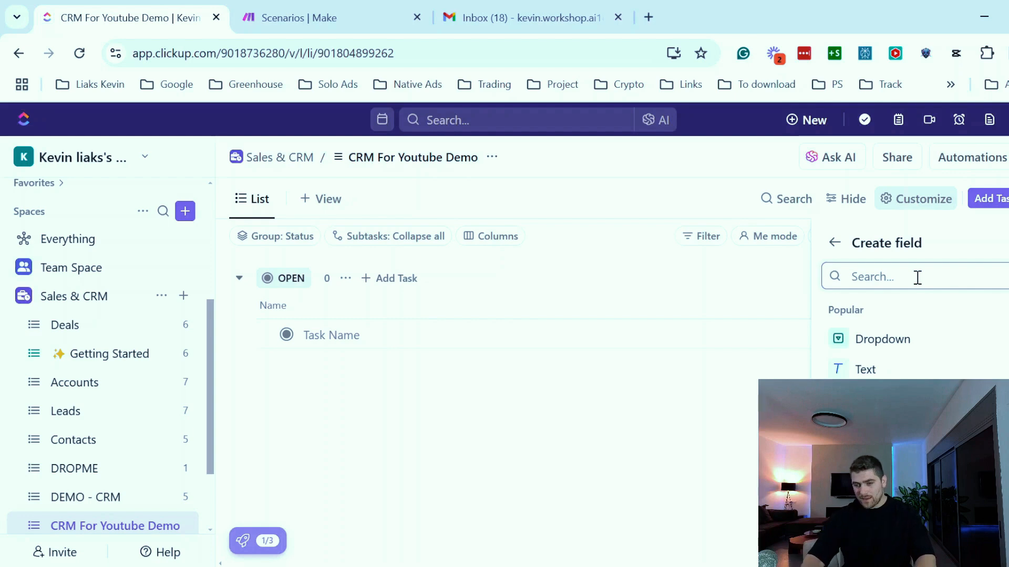
pyautogui.click(882, 339)
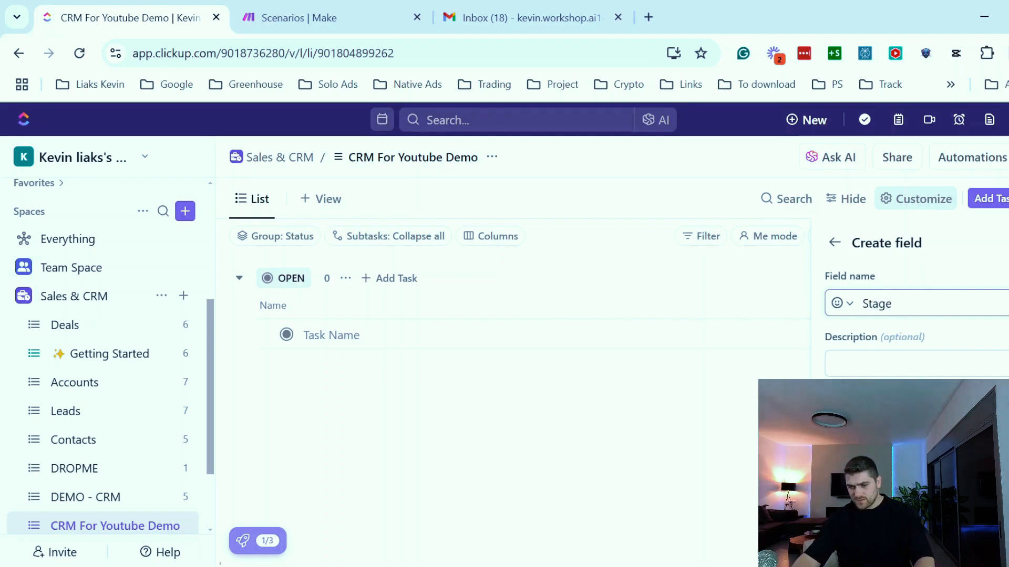
pyautogui.scroll(-2, 897, 344)
pyautogui.click(876, 366)
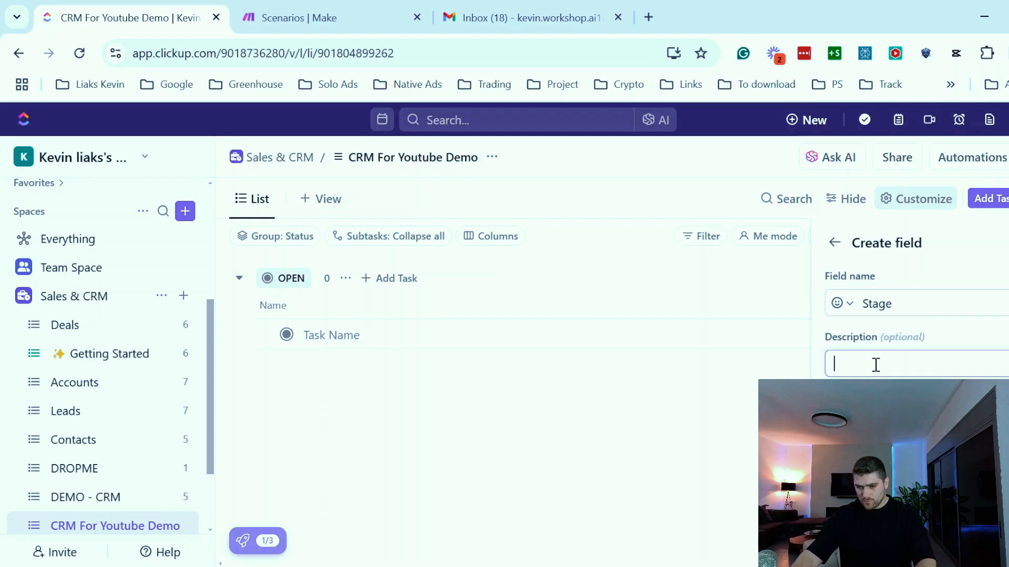
pyautogui.write('demo')
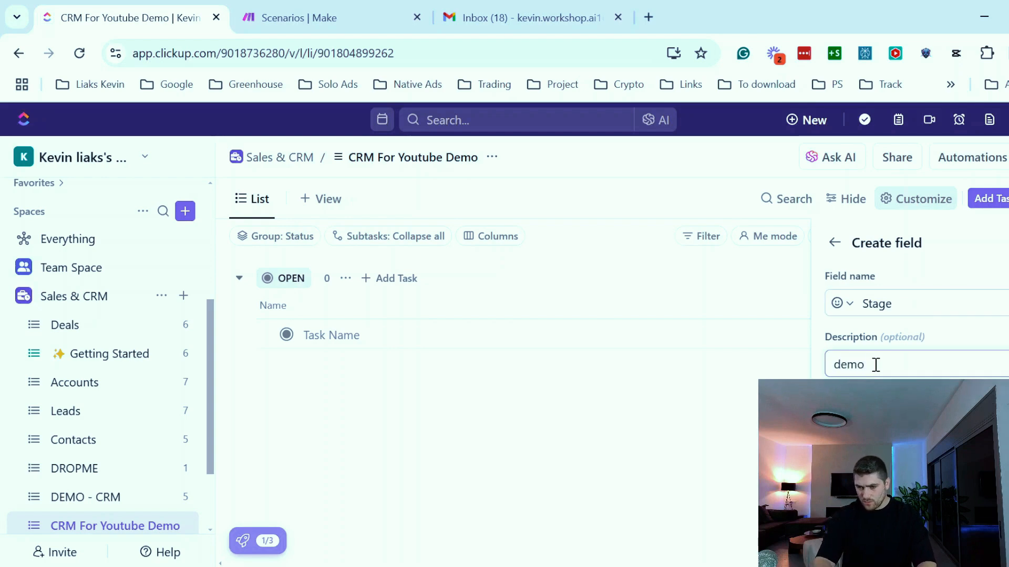
pyautogui.hotkey('ctrl', 'a')
pyautogui.write('Yotube demo')
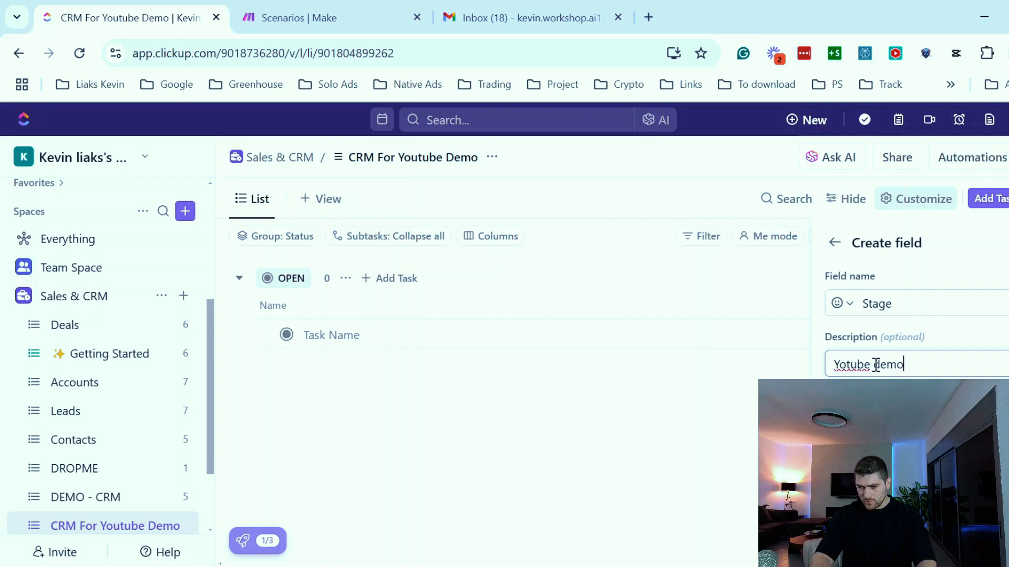
# - Add the options Meeting Booked, Waiting proposal, Proposal sent and Won to the Stage dropdown
pyautogui.scroll(-2, 876, 365)
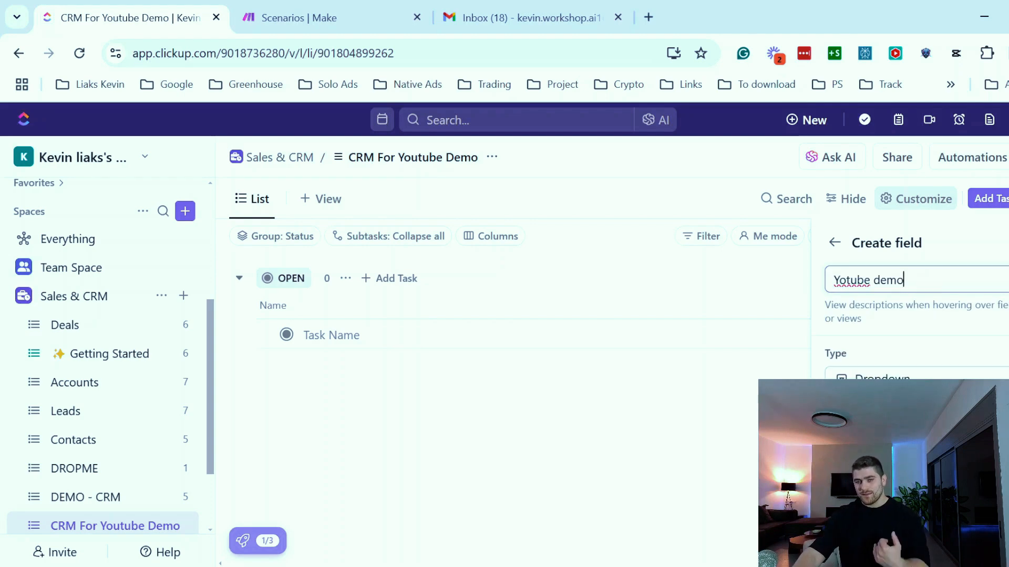
pyautogui.press('Tab')
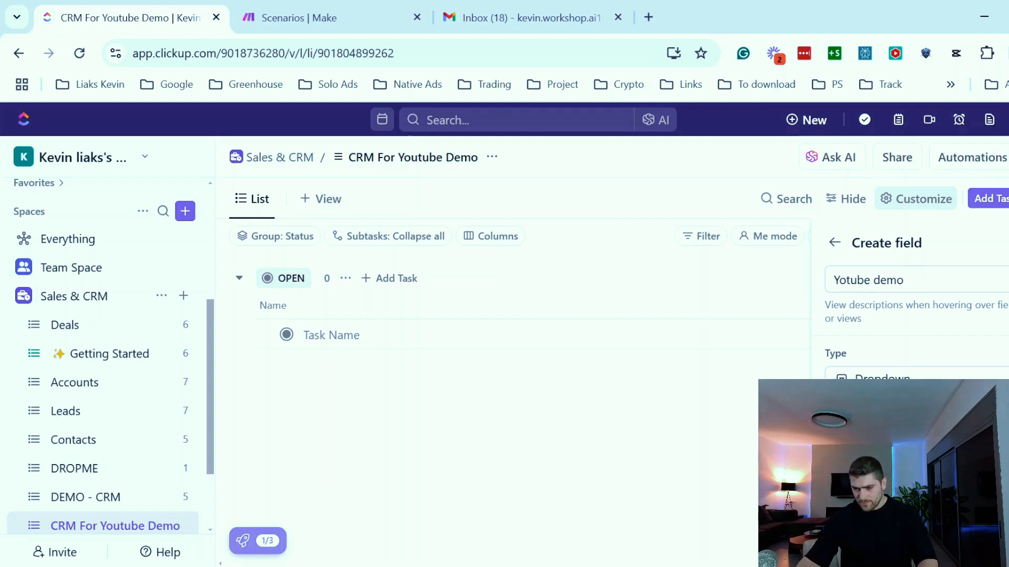
pyautogui.scroll(-2, 917, 321)
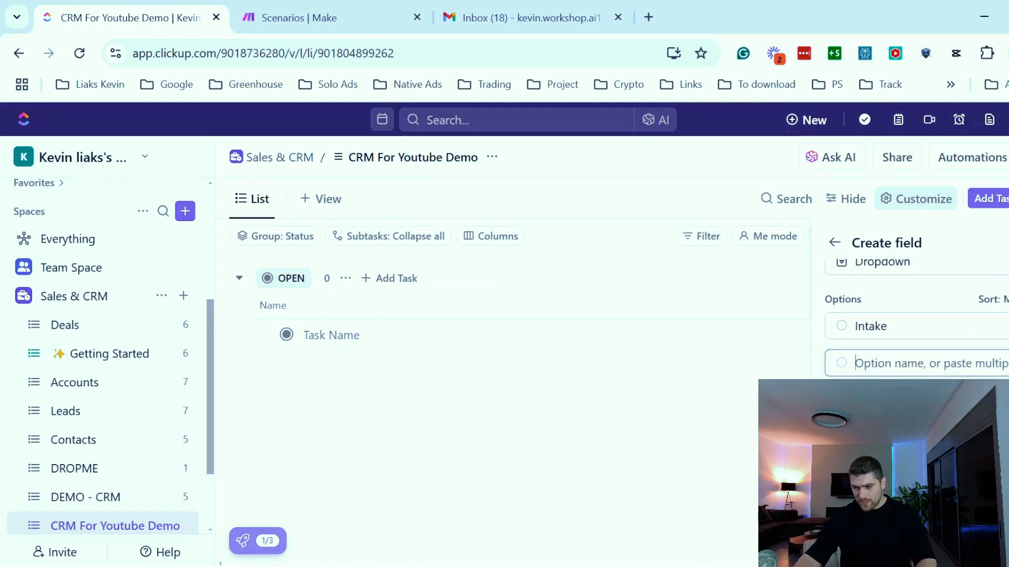
pyautogui.write('Meeting ')
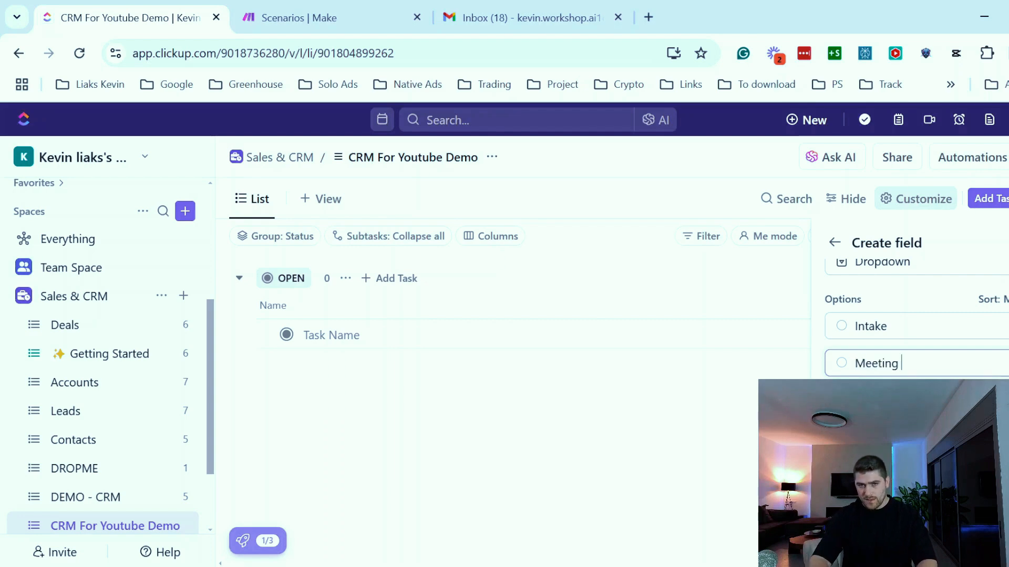
pyautogui.write('Booked')
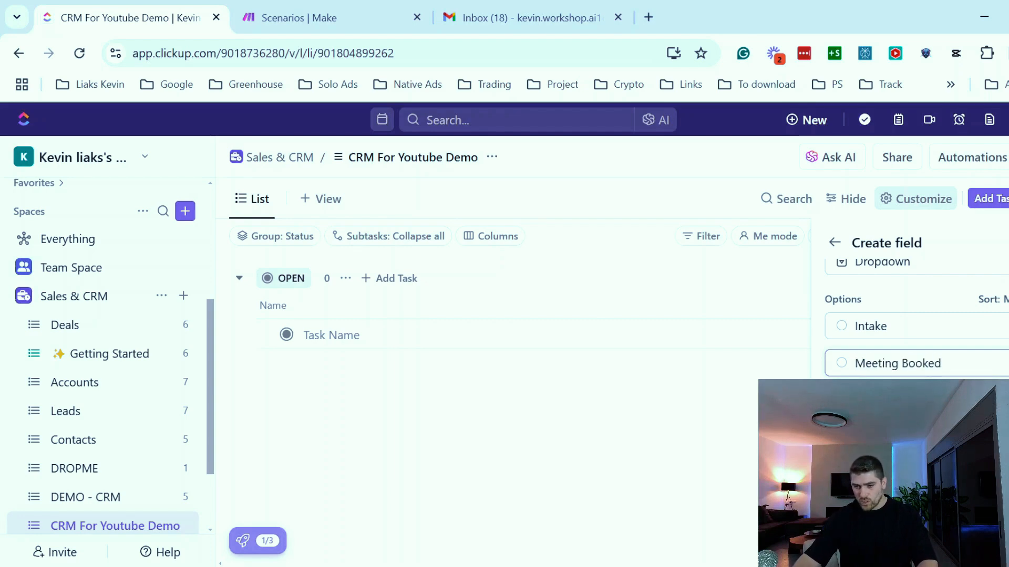
pyautogui.press('Return')
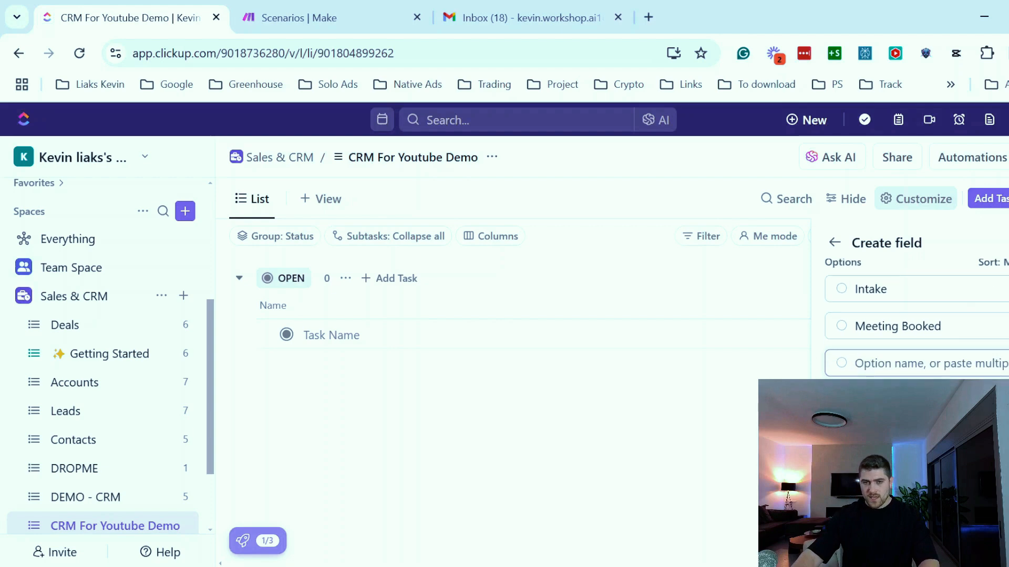
pyautogui.write('Waiting proposal')
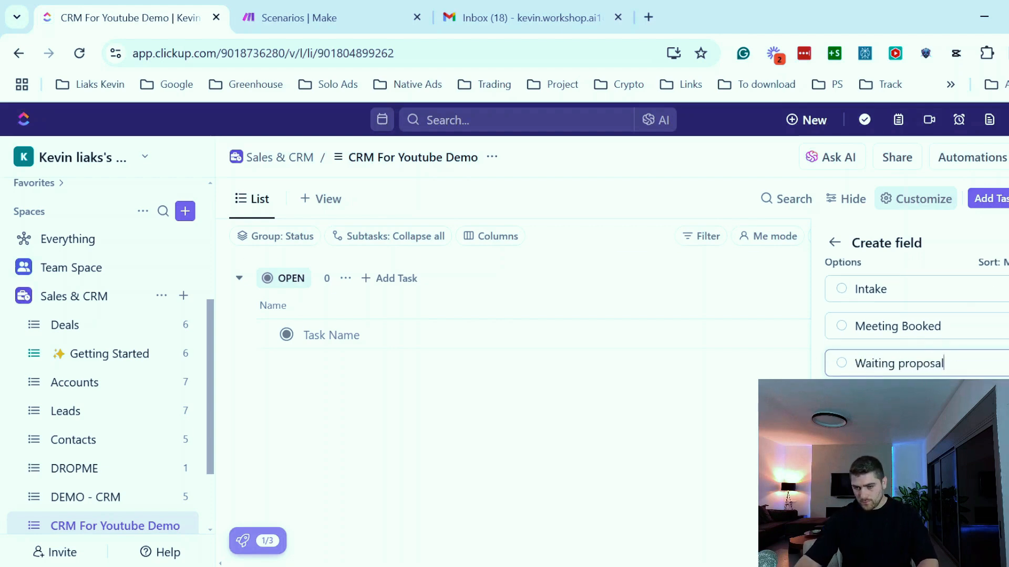
pyautogui.click(867, 401)
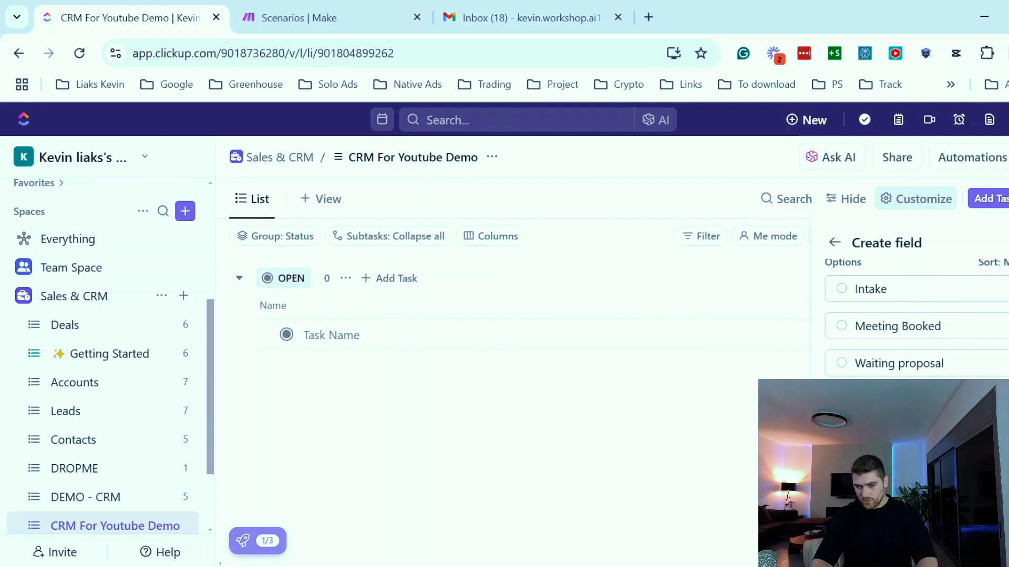
pyautogui.scroll(-2, 917, 321)
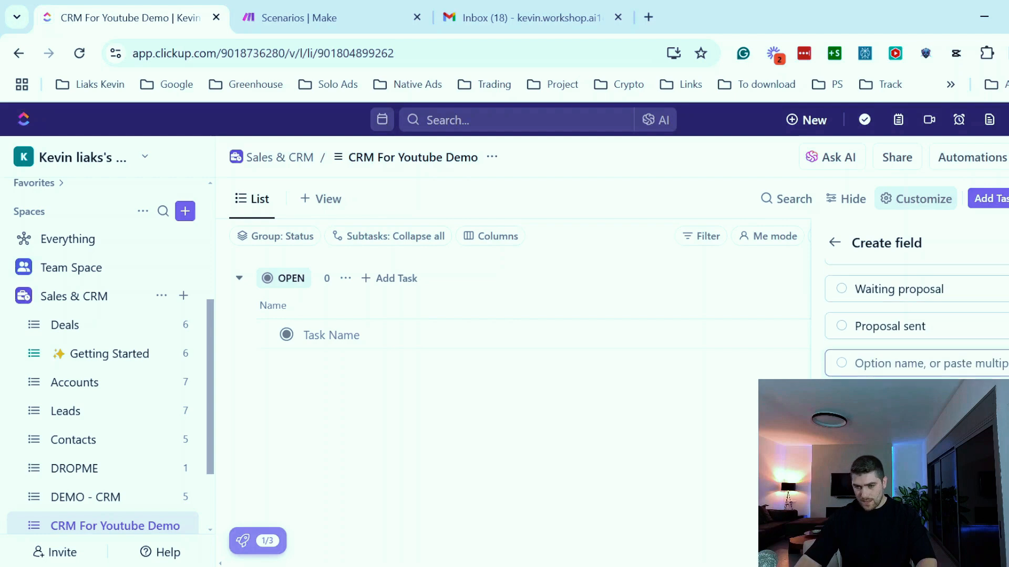
pyautogui.write('Won')
pyautogui.press('Return')
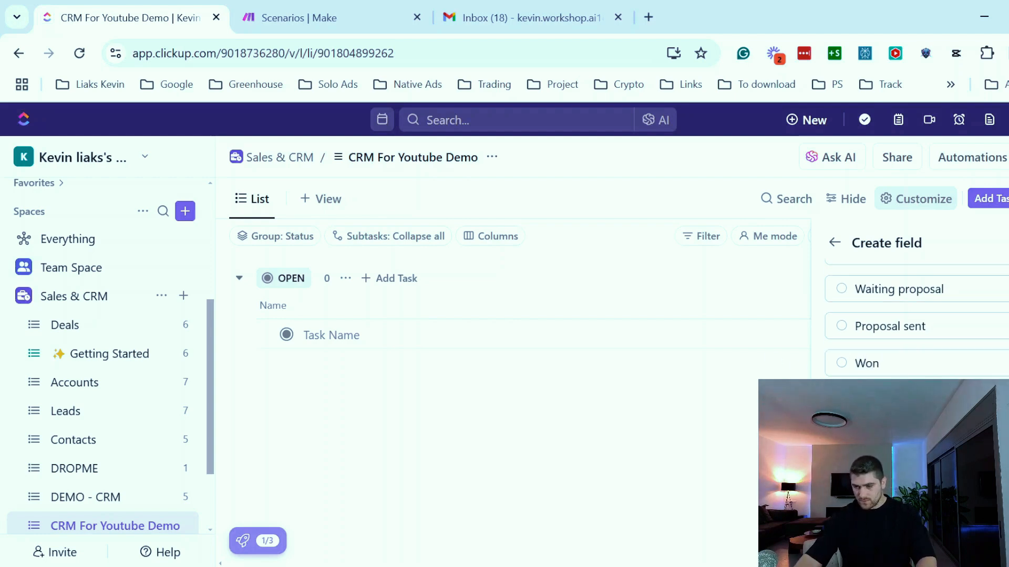
# - Give each Stage option a colour (grey Intake, pink Meeting Booked, blue Waiting proposal, orange Proposal sent) and create the field
pyautogui.scroll(2, 917, 326)
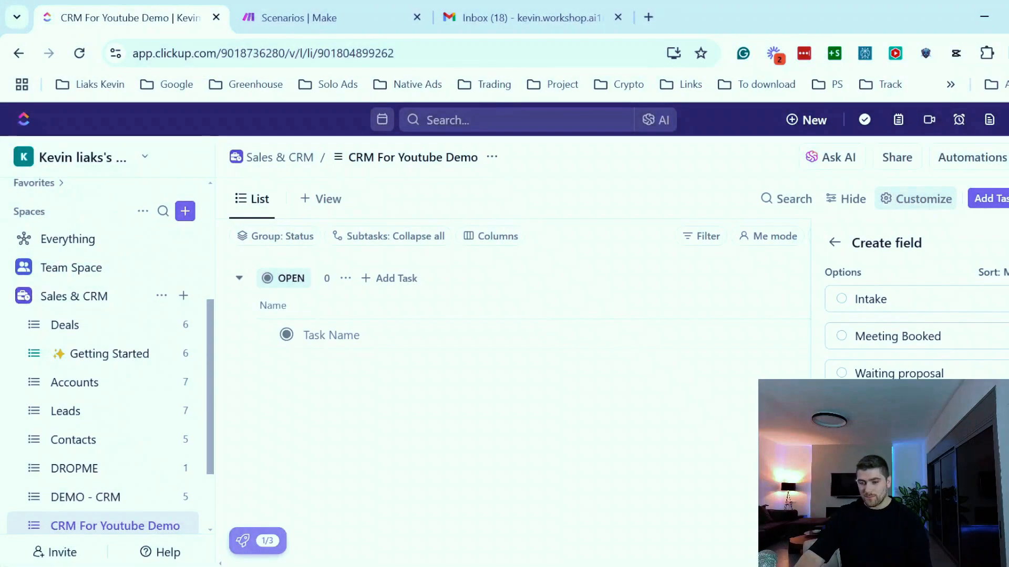
pyautogui.scroll(-2, 914, 326)
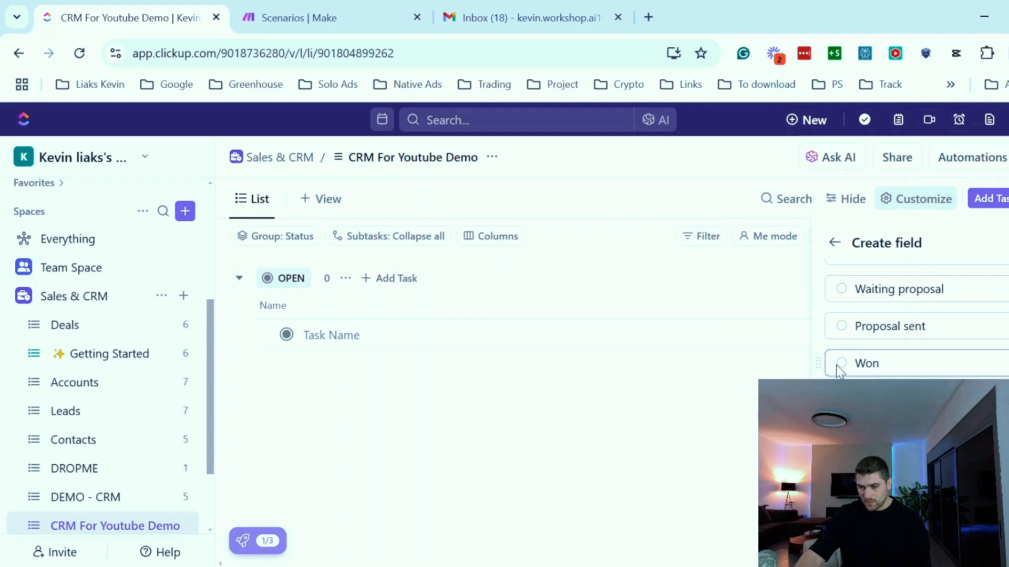
pyautogui.click(841, 326)
pyautogui.click(900, 367)
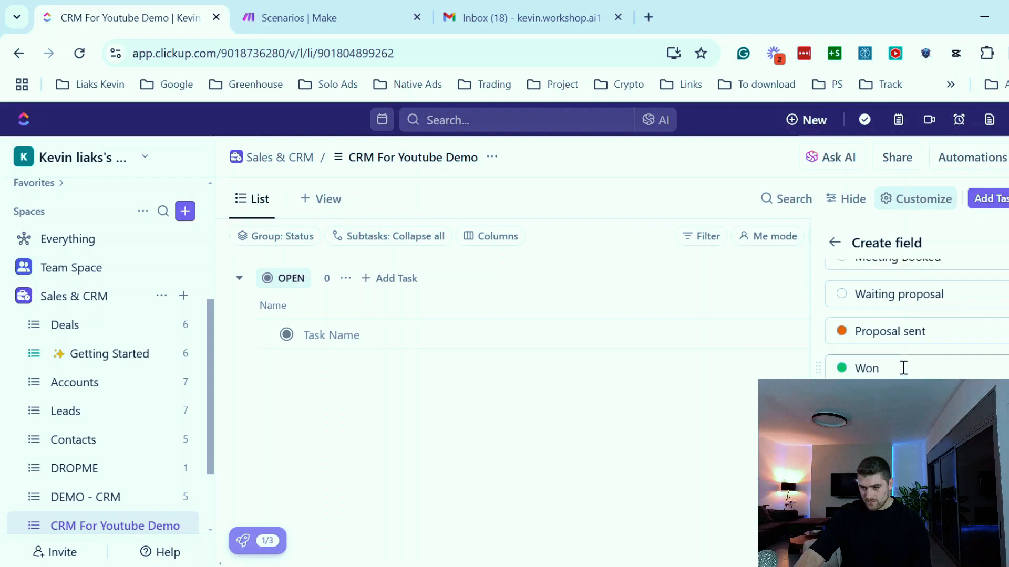
pyautogui.scroll(2, 901, 367)
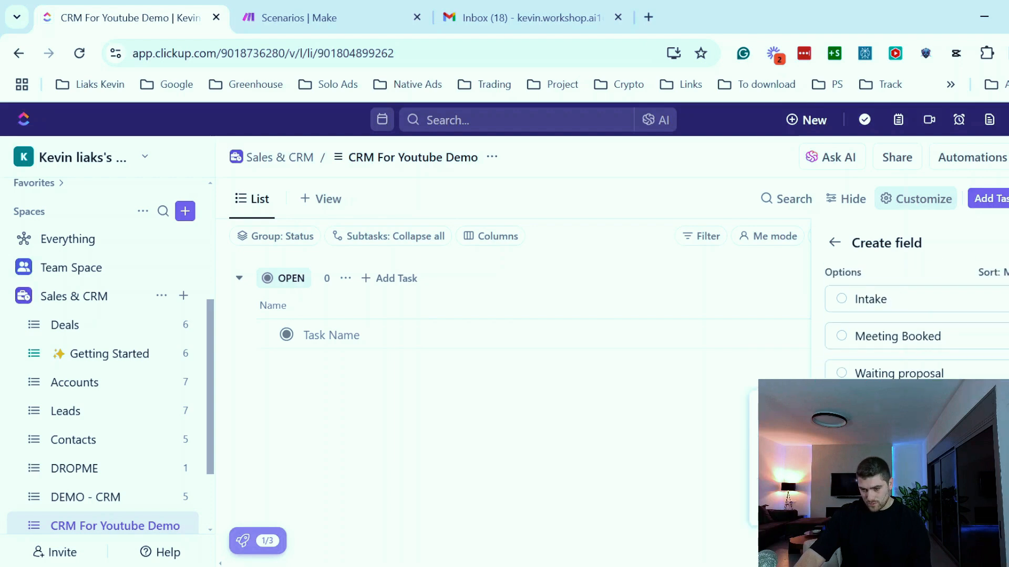
pyautogui.click(811, 427)
pyautogui.click(842, 337)
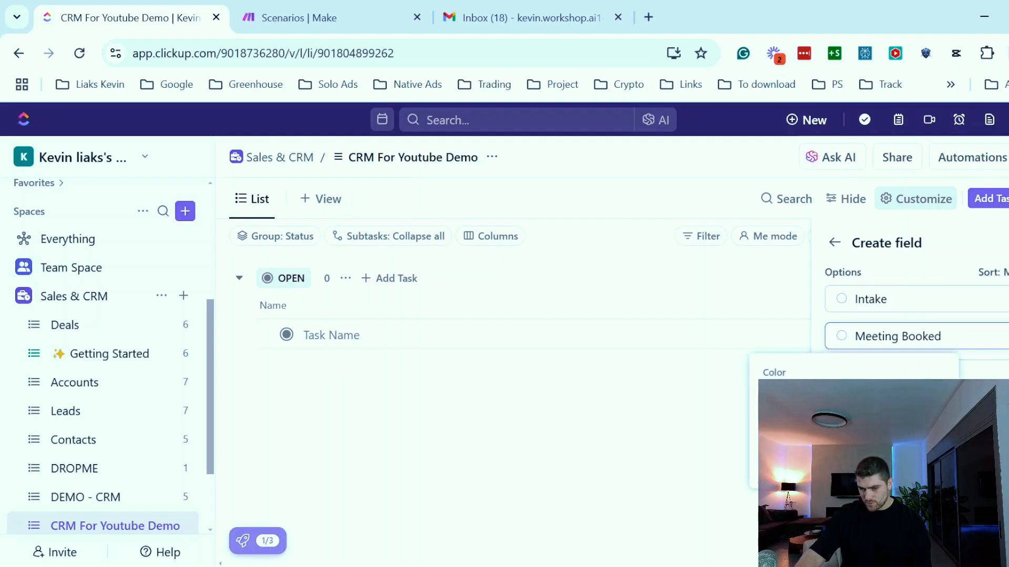
pyautogui.click(841, 420)
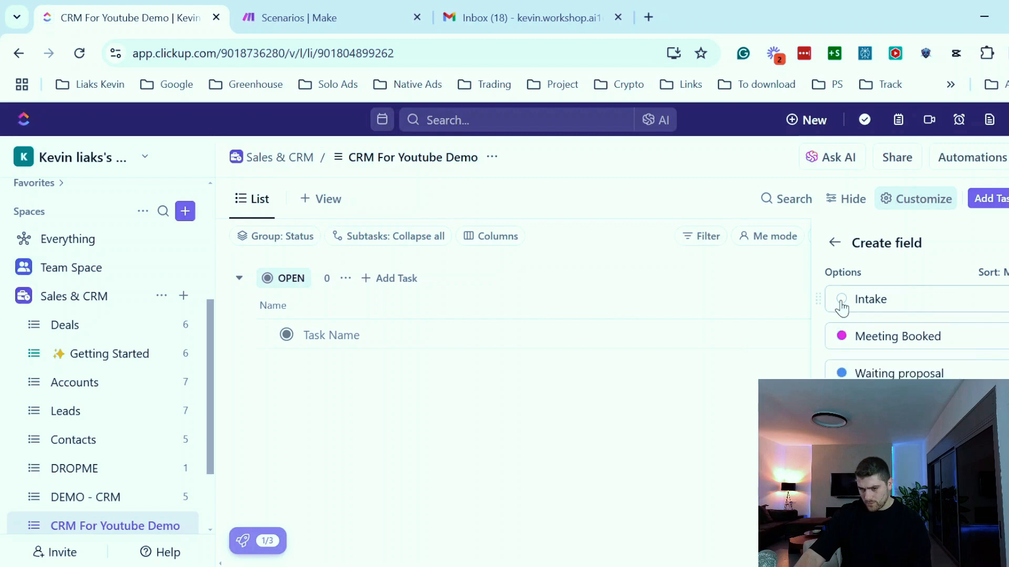
pyautogui.click(841, 299)
pyautogui.click(819, 384)
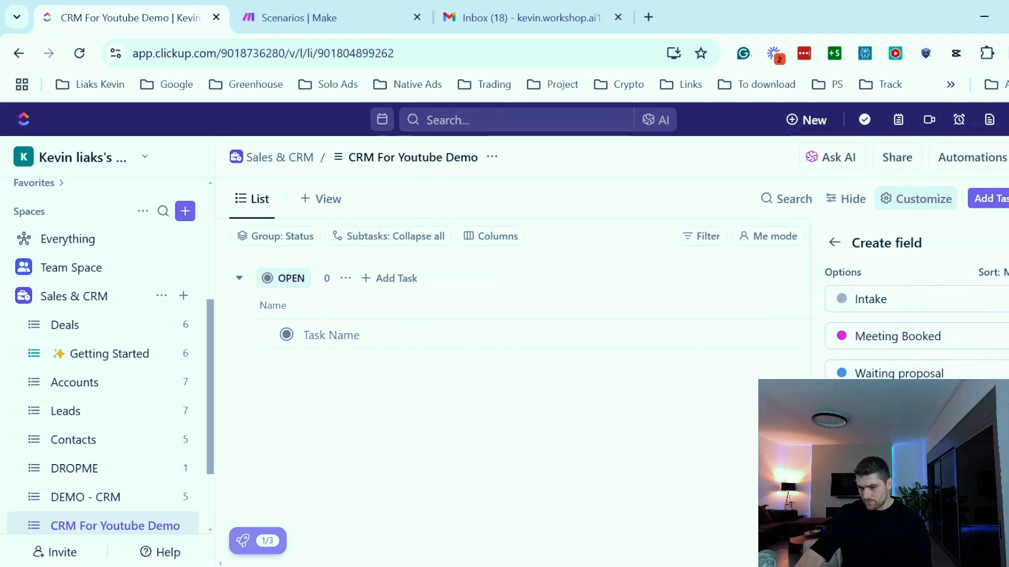
pyautogui.click(988, 543)
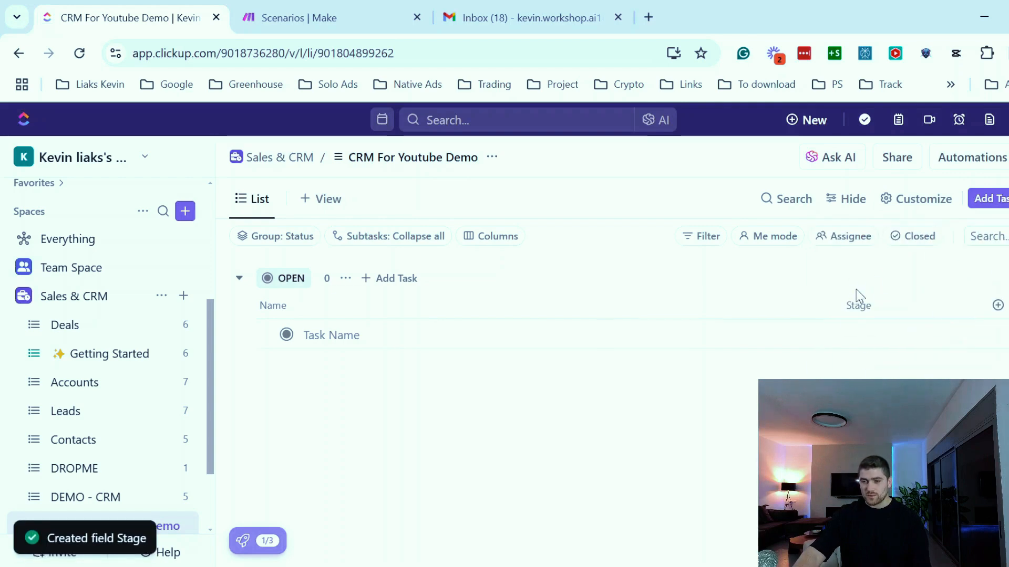
# - Add a task named with the contact's full name and set its Stage to Intake
pyautogui.click(390, 337)
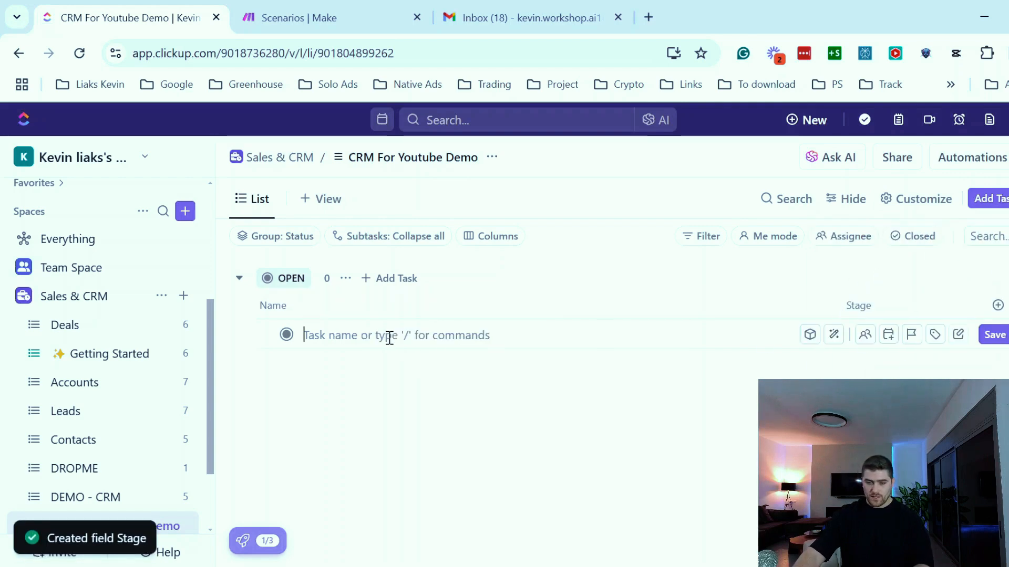
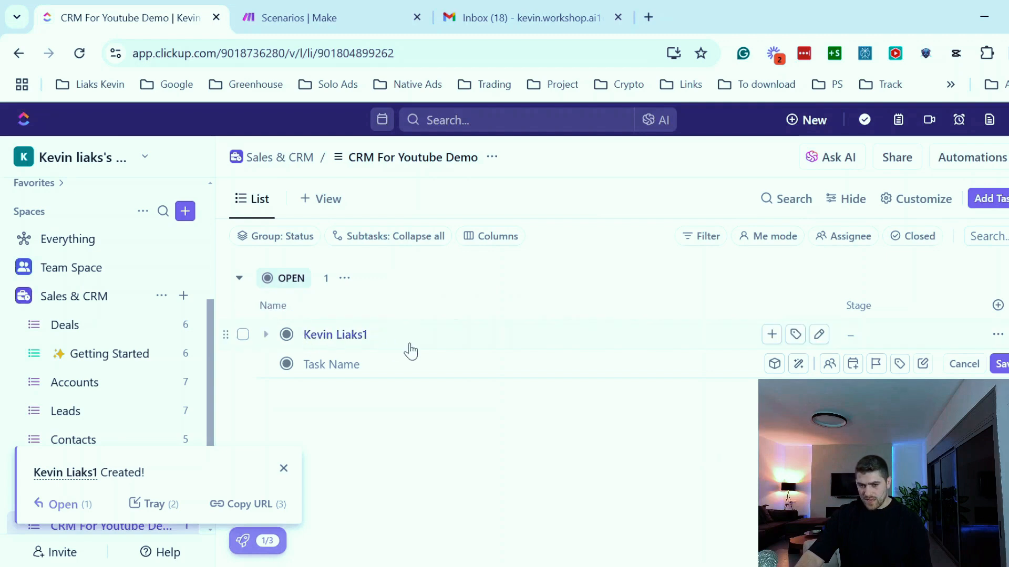
pyautogui.click(868, 338)
pyautogui.click(867, 338)
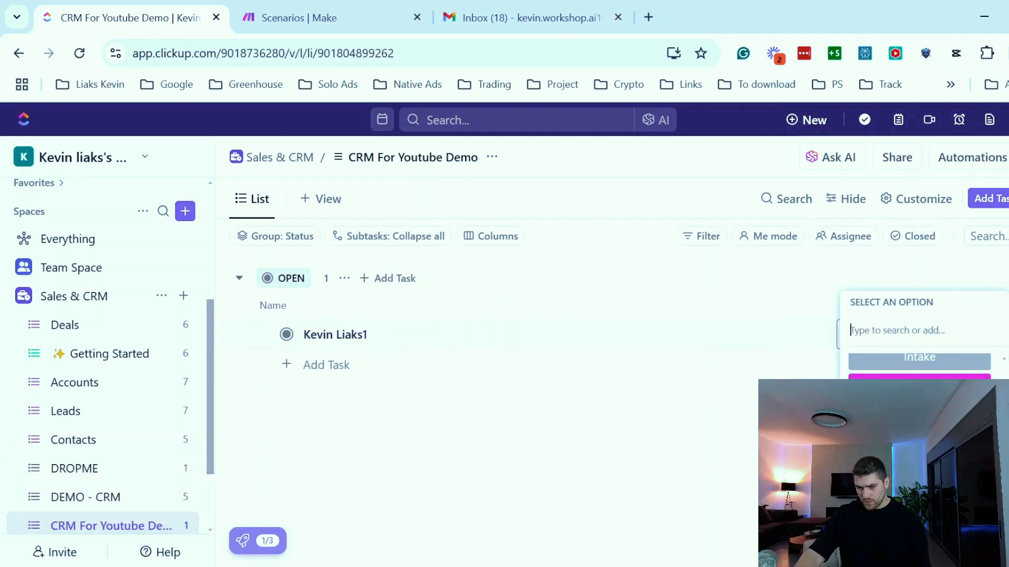
pyautogui.scroll(1, 919, 399)
pyautogui.click(919, 397)
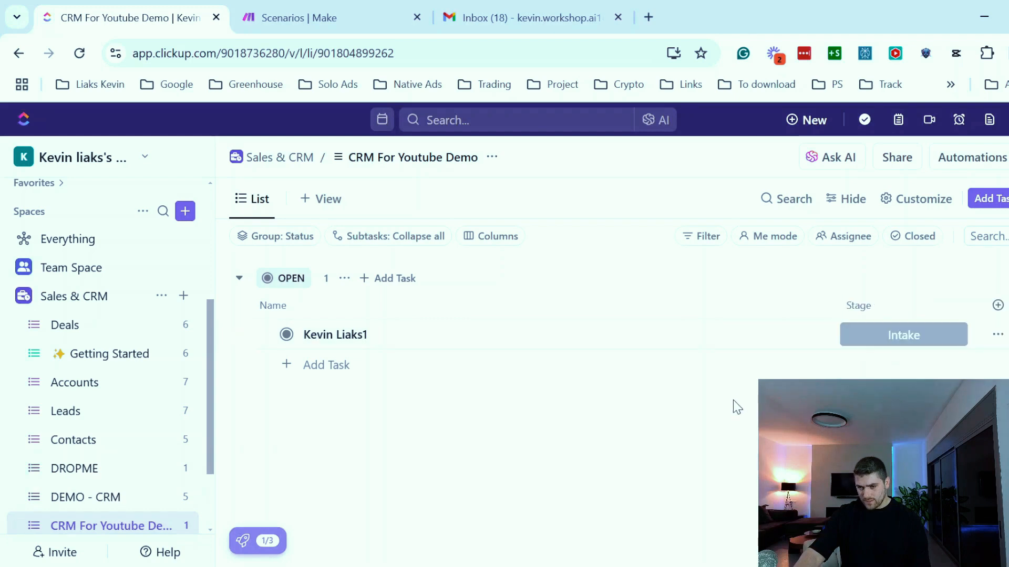
# - Open the Stage field's settings to review its options
pyautogui.click(914, 308)
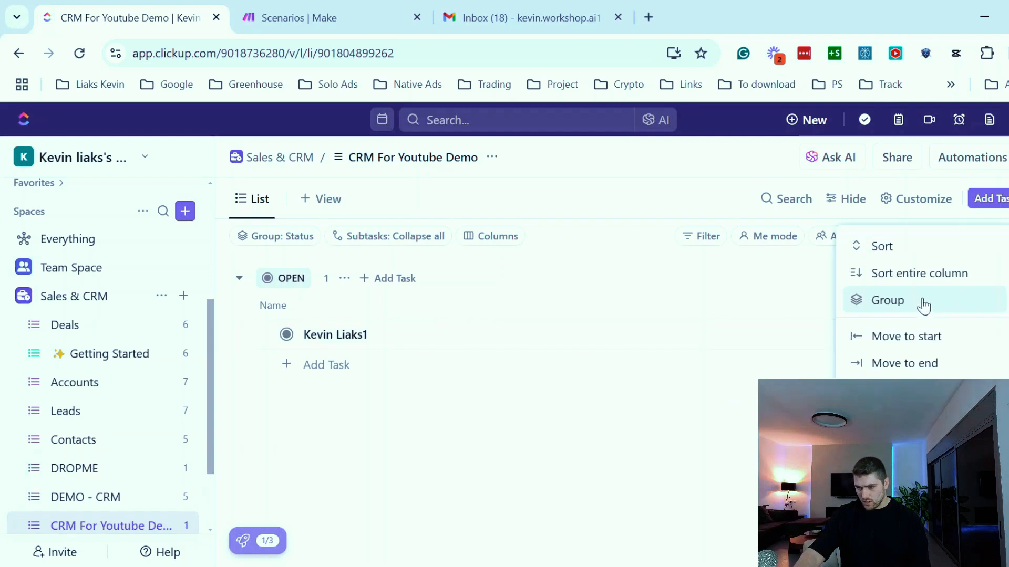
pyautogui.click(912, 426)
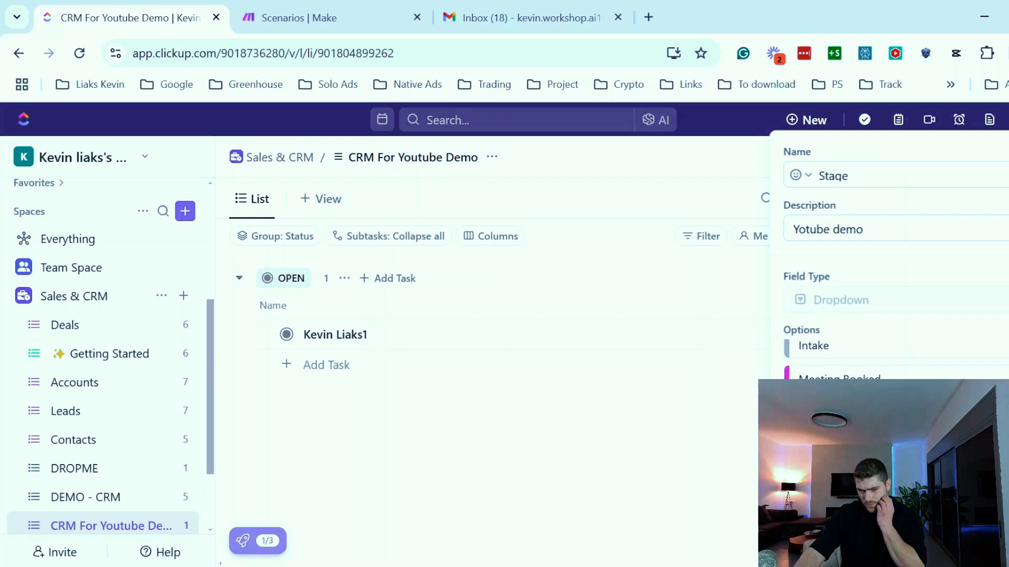
pyautogui.click(812, 354)
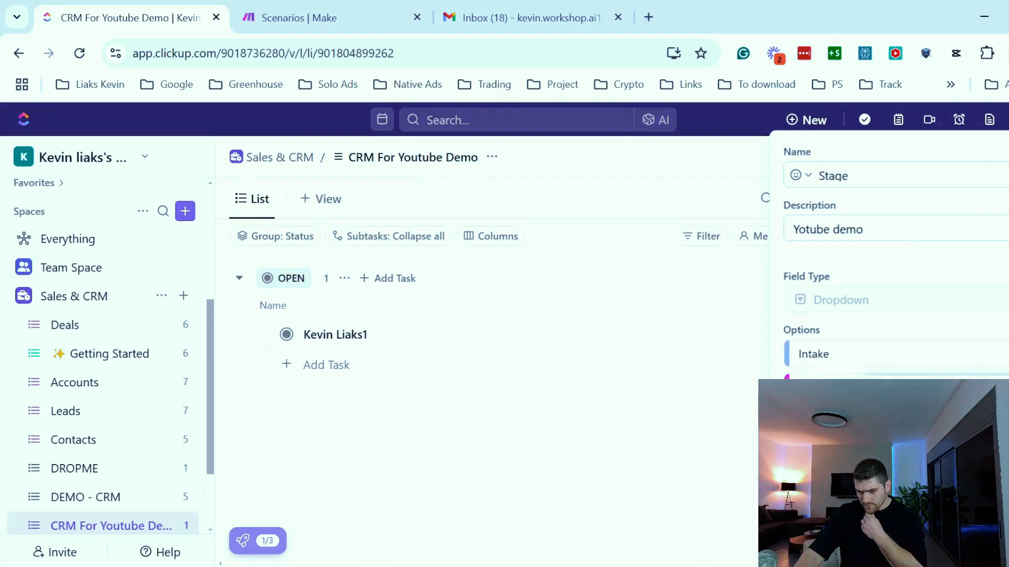
pyautogui.scroll(-3, 969, 343)
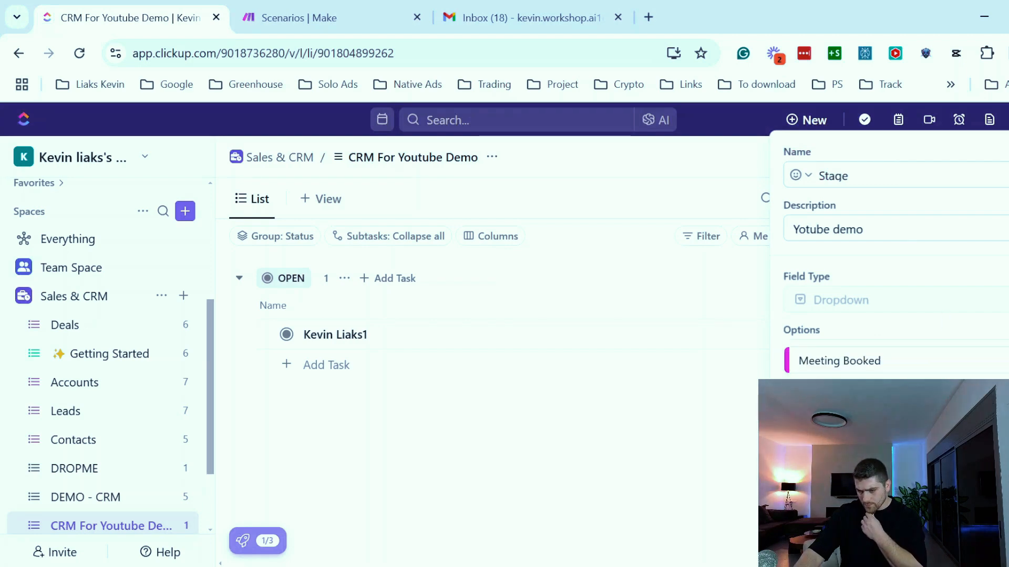
pyautogui.click(496, 360)
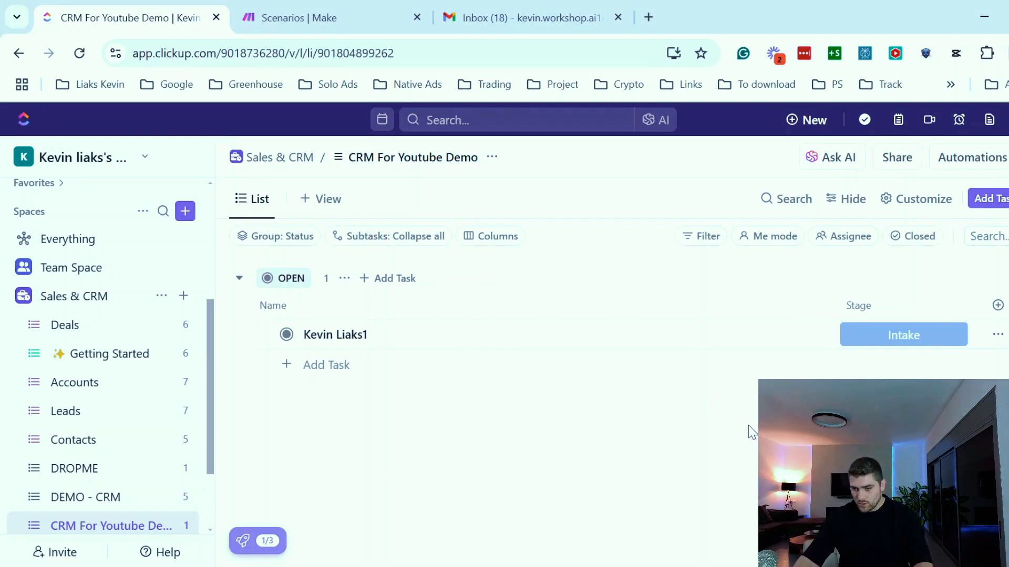
# - Add an Email custom field to the list, naming it Email Demo instead of reusing the existing Email field
pyautogui.click(998, 305)
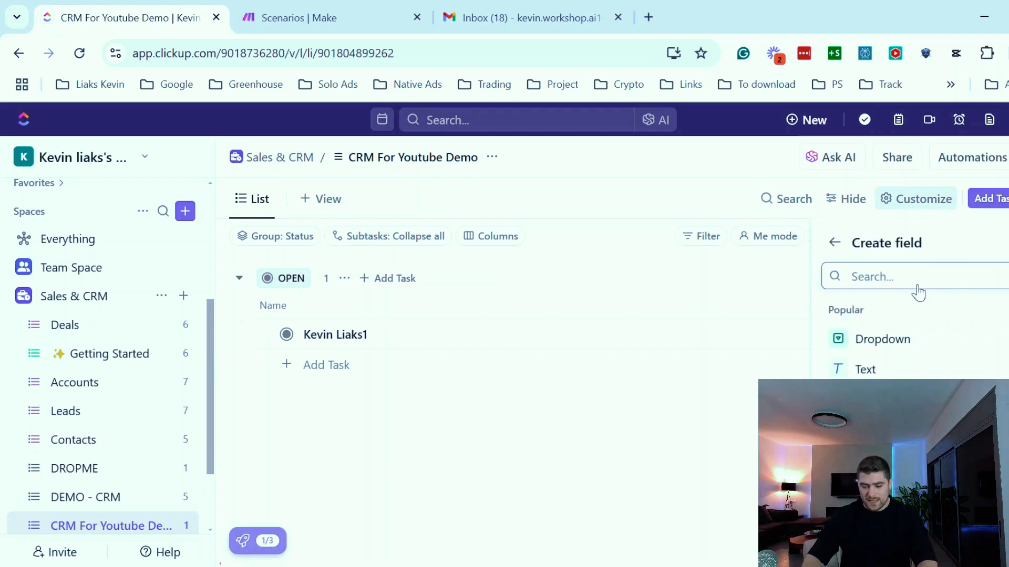
pyautogui.write('email')
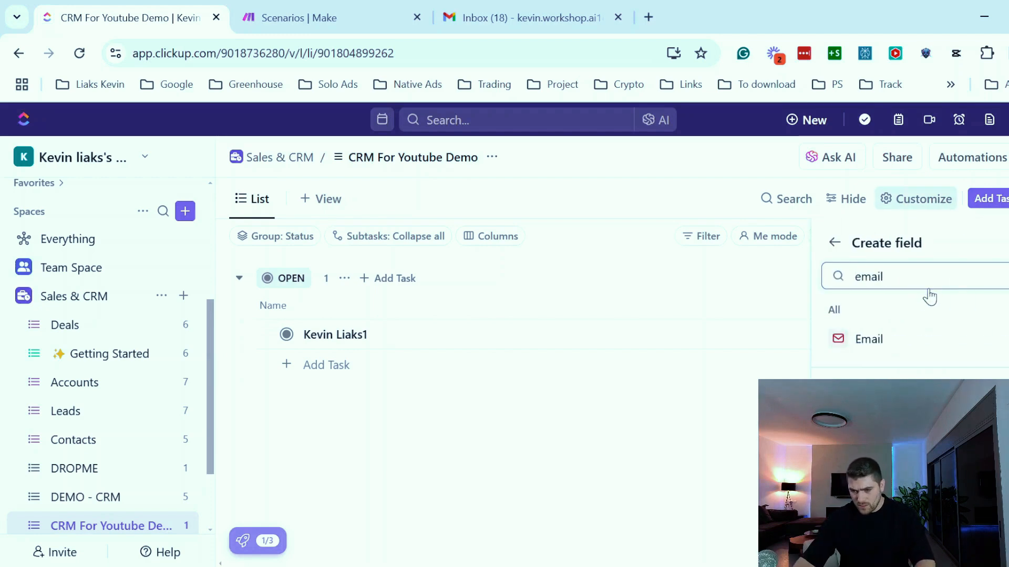
pyautogui.click(896, 341)
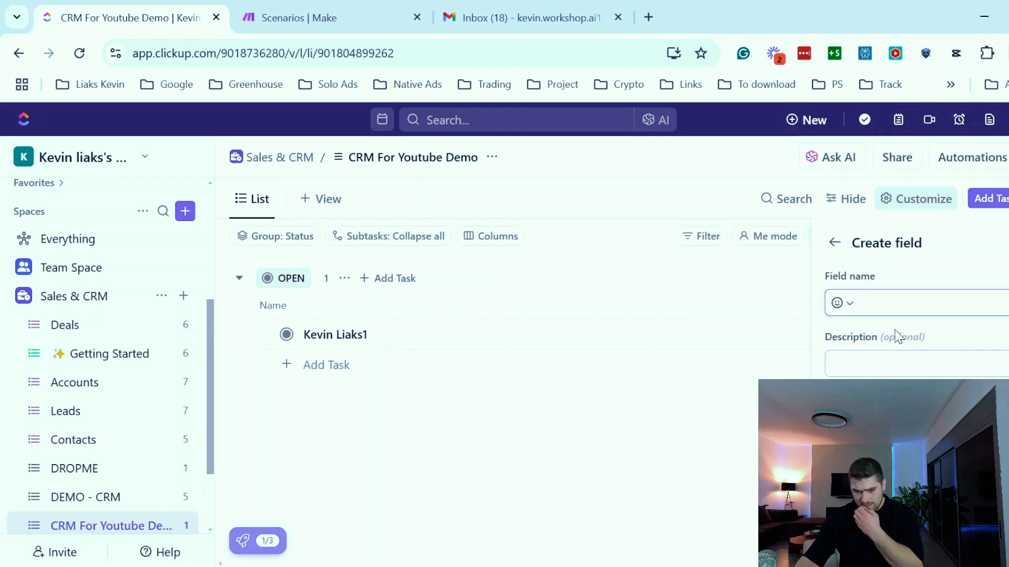
pyautogui.write('Email')
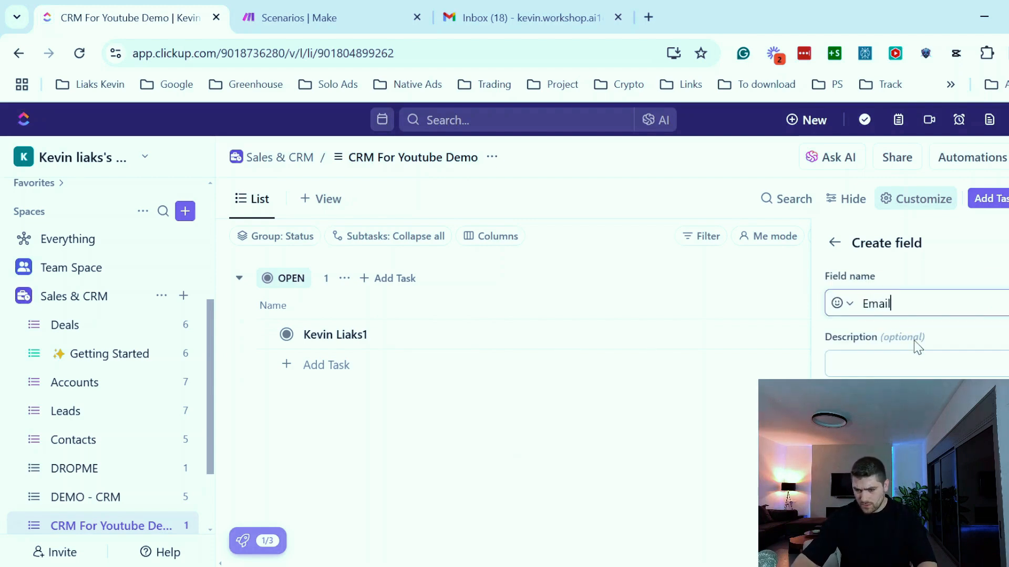
pyautogui.scroll(-2, 914, 341)
pyautogui.click(977, 541)
pyautogui.moveTo(395, 243); pyautogui.dragTo(543, 245)
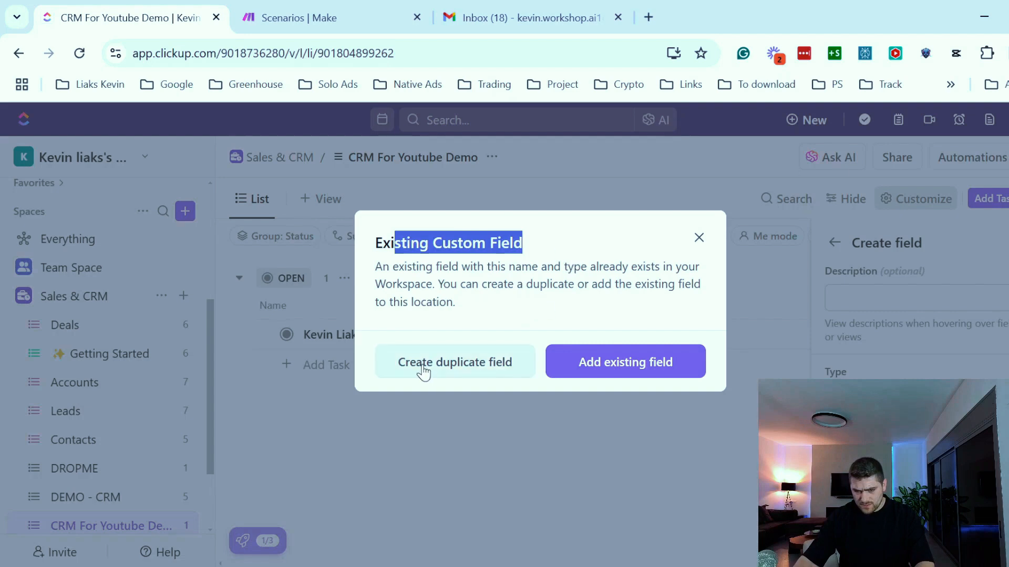
pyautogui.click(699, 237)
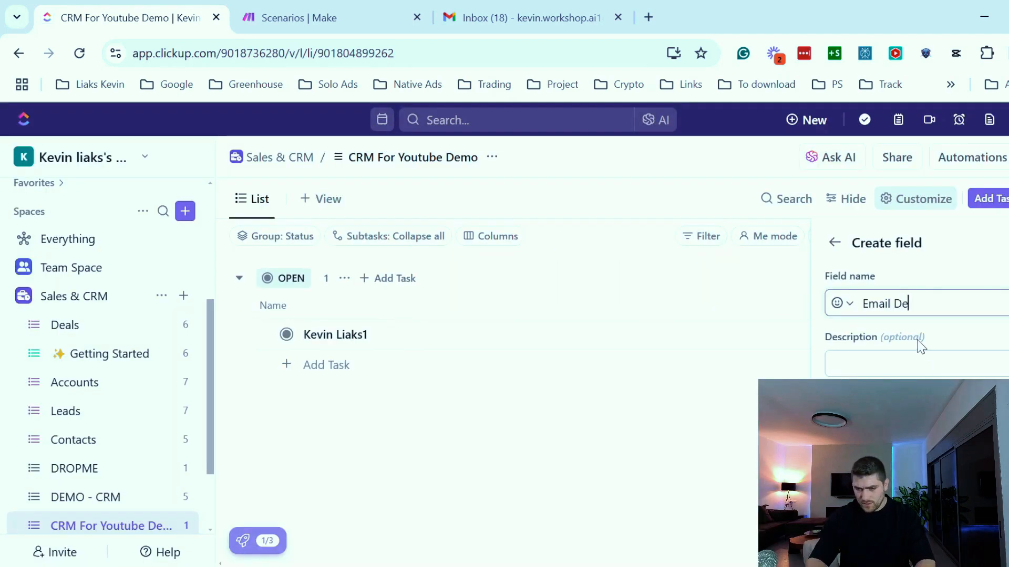
pyautogui.write('mo')
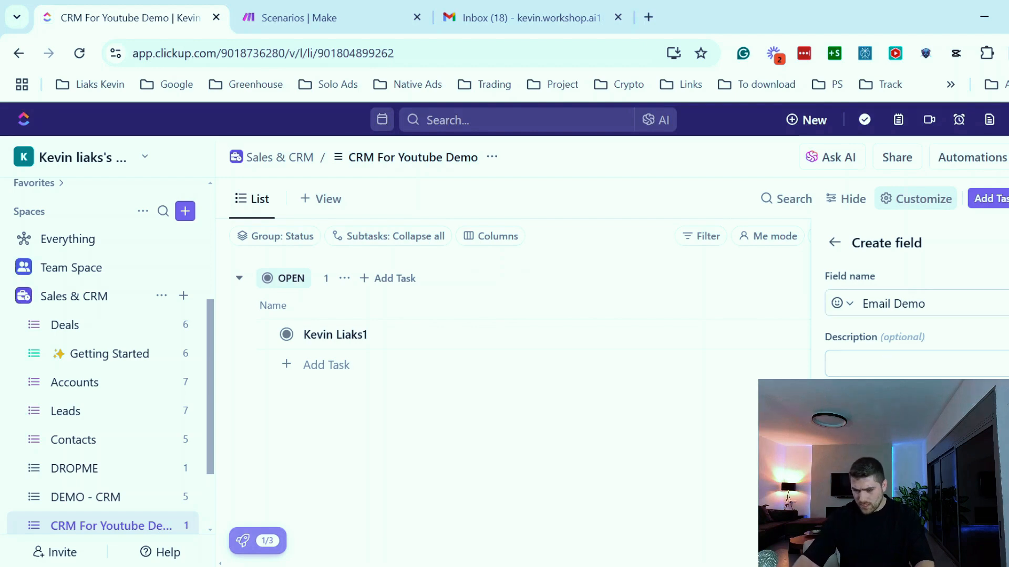
# - Add the existing Assignee field as a column in the list
pyautogui.click(999, 305)
pyautogui.write('assi')
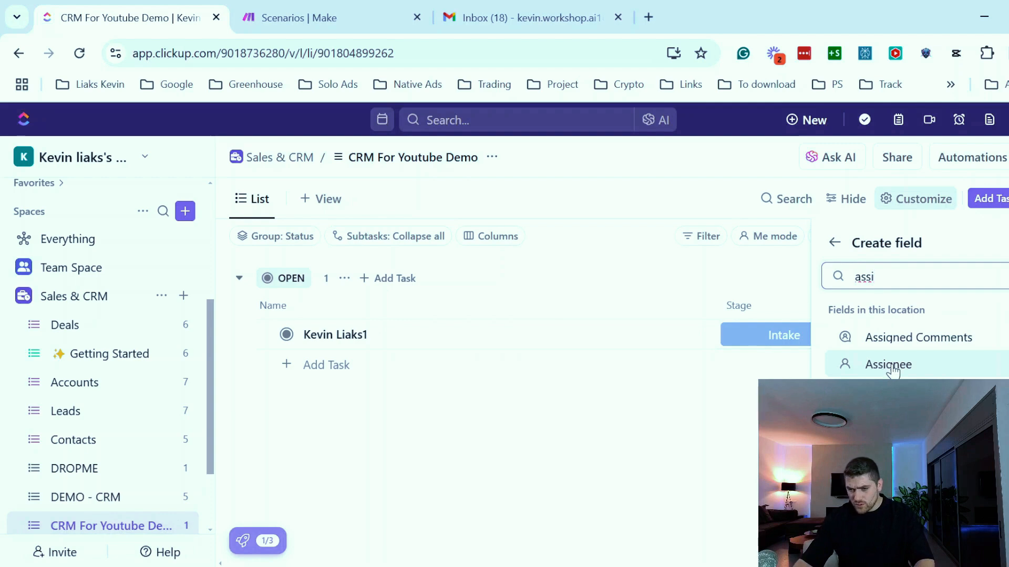
pyautogui.click(892, 368)
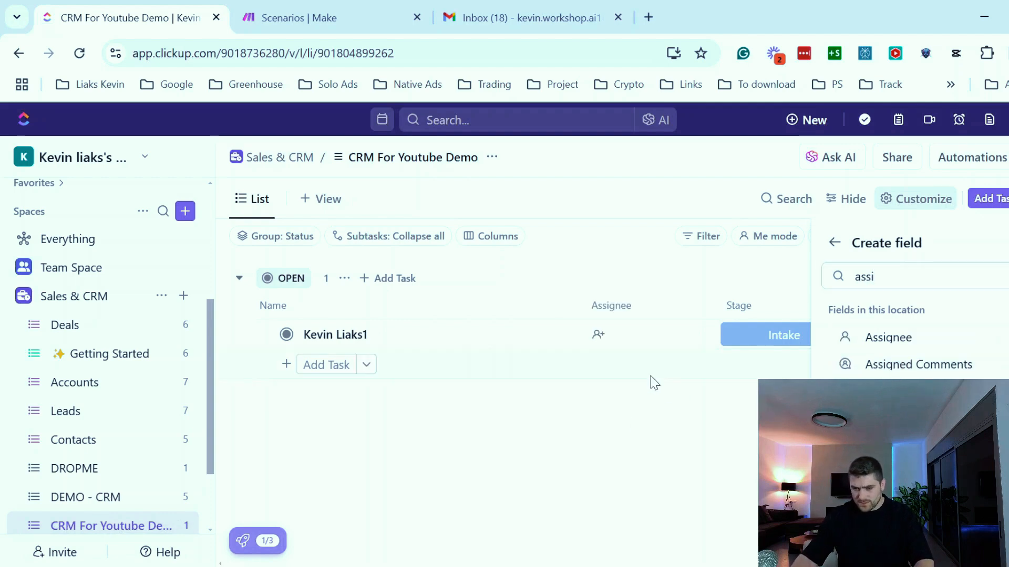
pyautogui.click(654, 383)
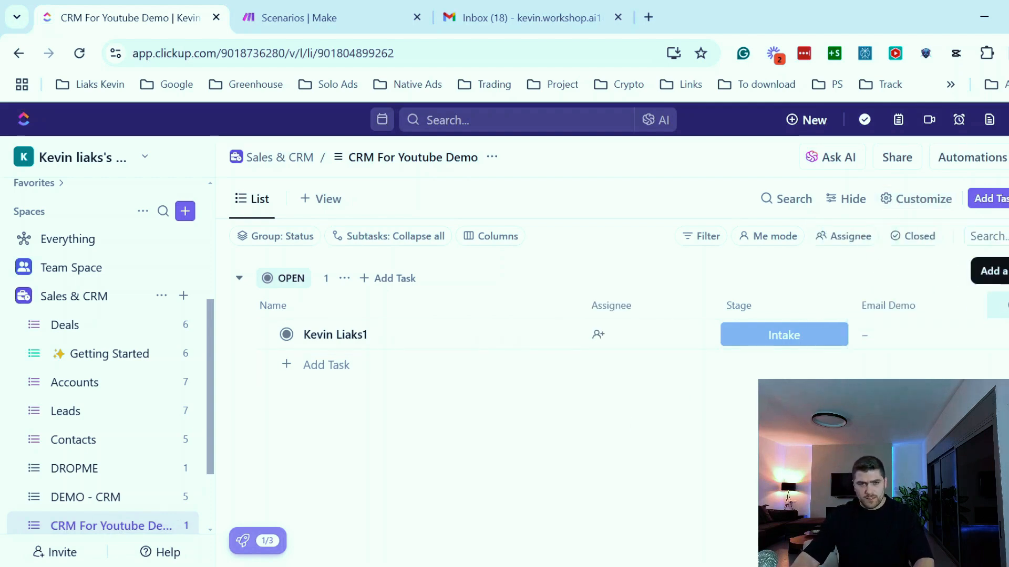
# - Create a URL custom field named Discovery Call URL
pyautogui.click(1001, 305)
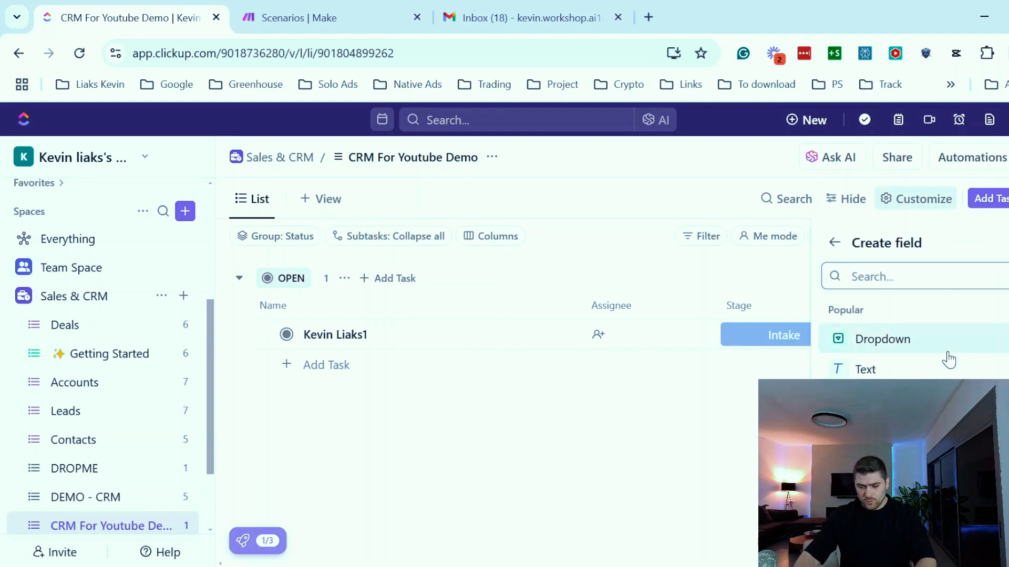
pyautogui.write('urk')
pyautogui.click(896, 352)
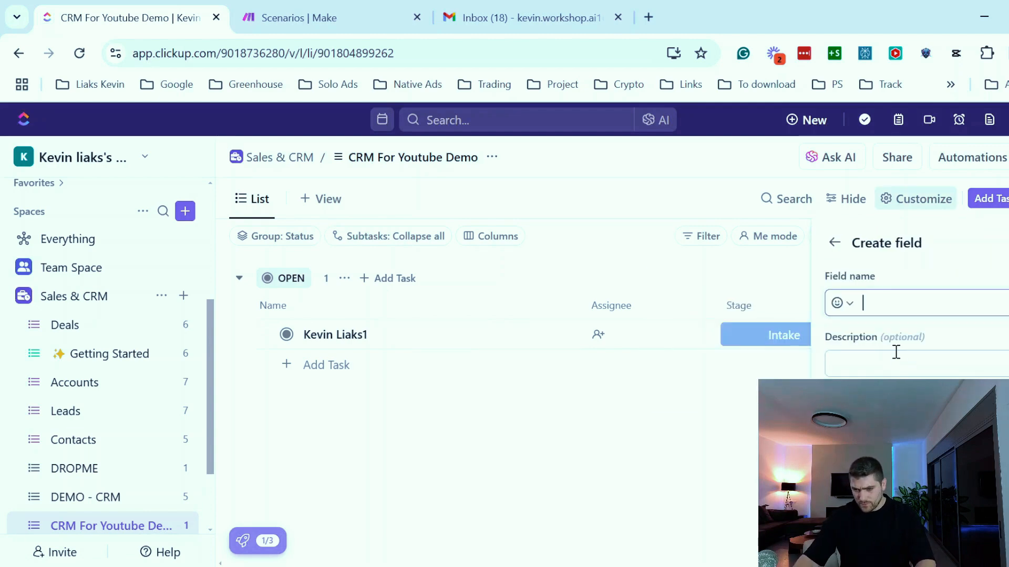
pyautogui.write('Url')
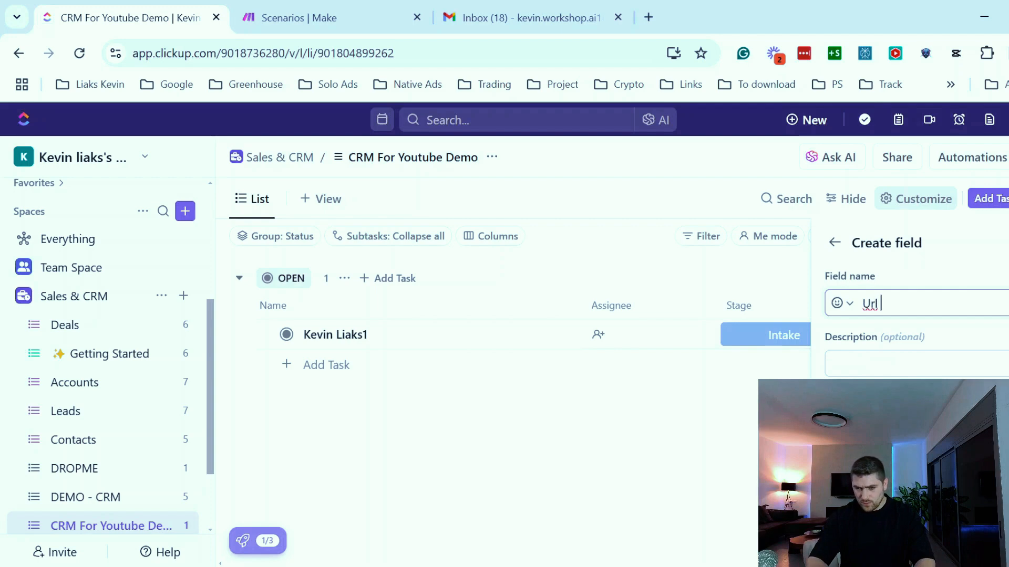
pyautogui.hotkey('ctrl', 'a')
pyautogui.write('Discovery ')
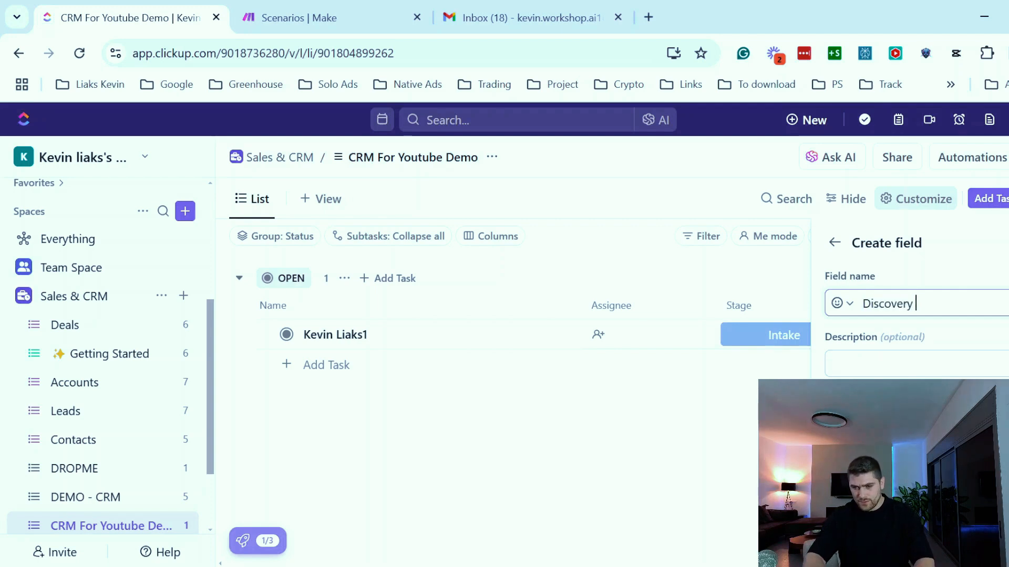
pyautogui.write('Call URL')
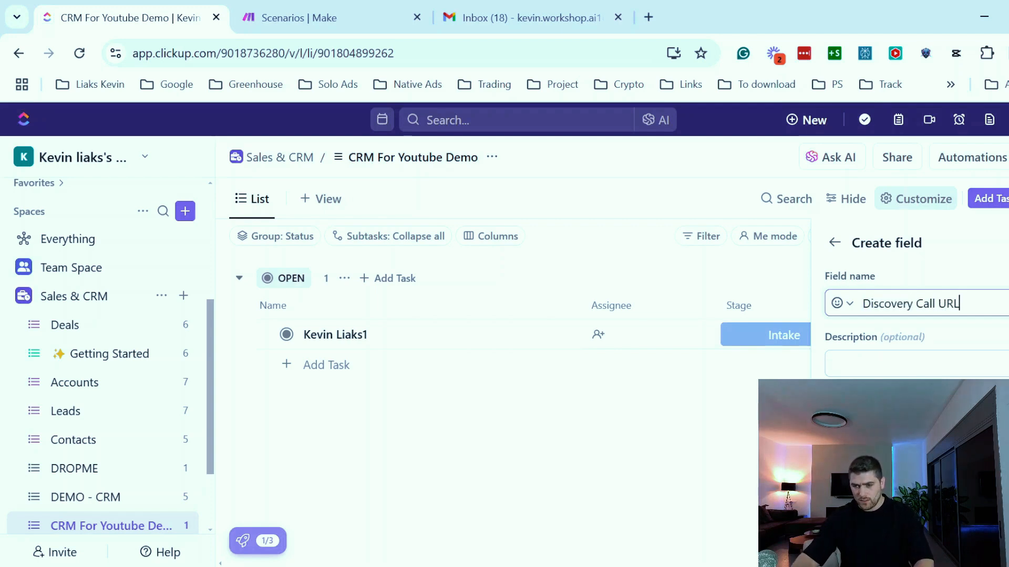
pyautogui.scroll(-1, 914, 316)
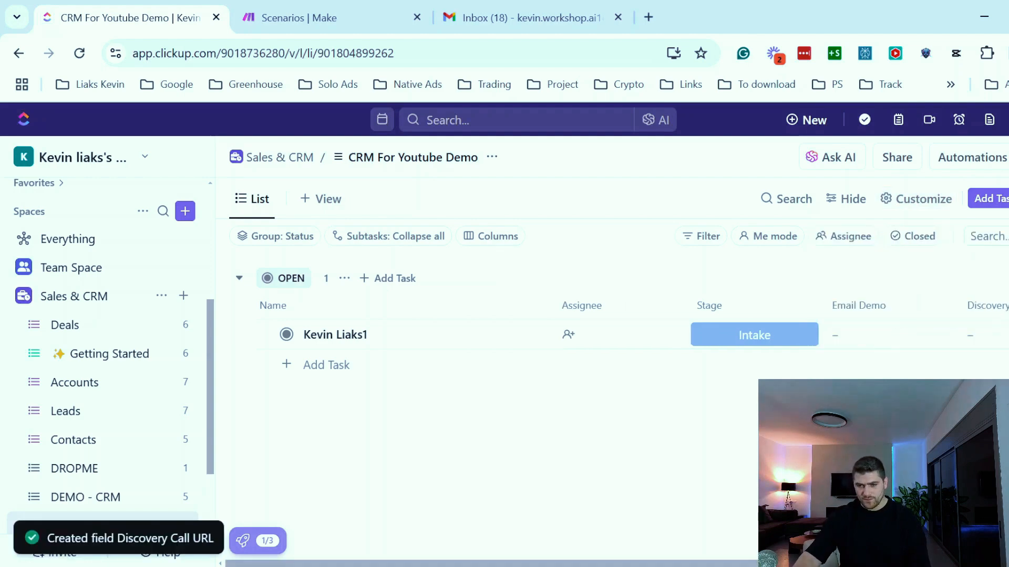
pyautogui.hscroll(2, 630, 337)
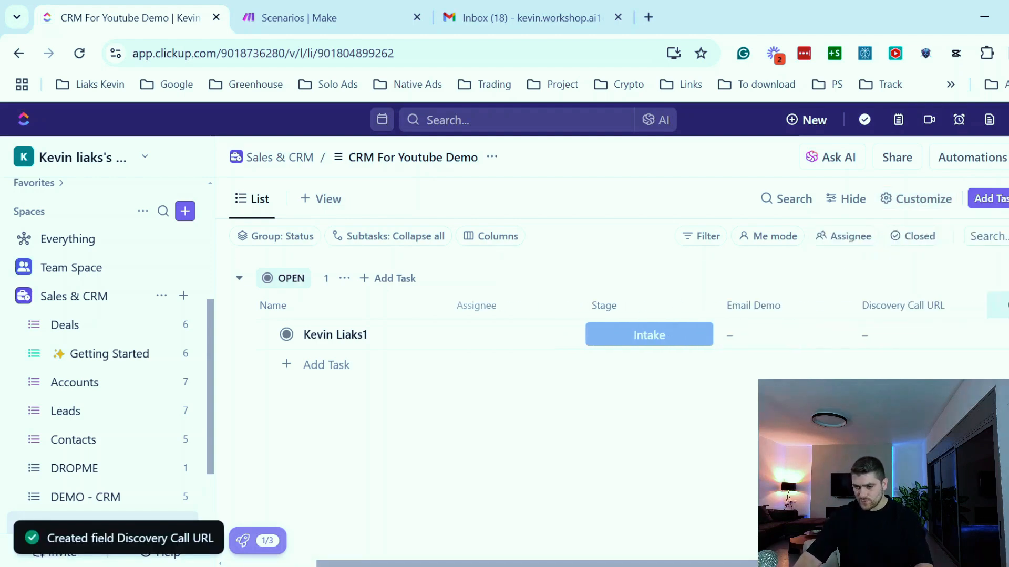
# - Create a Labels custom field named Source Demo with label options such as FB and IG
pyautogui.click(998, 305)
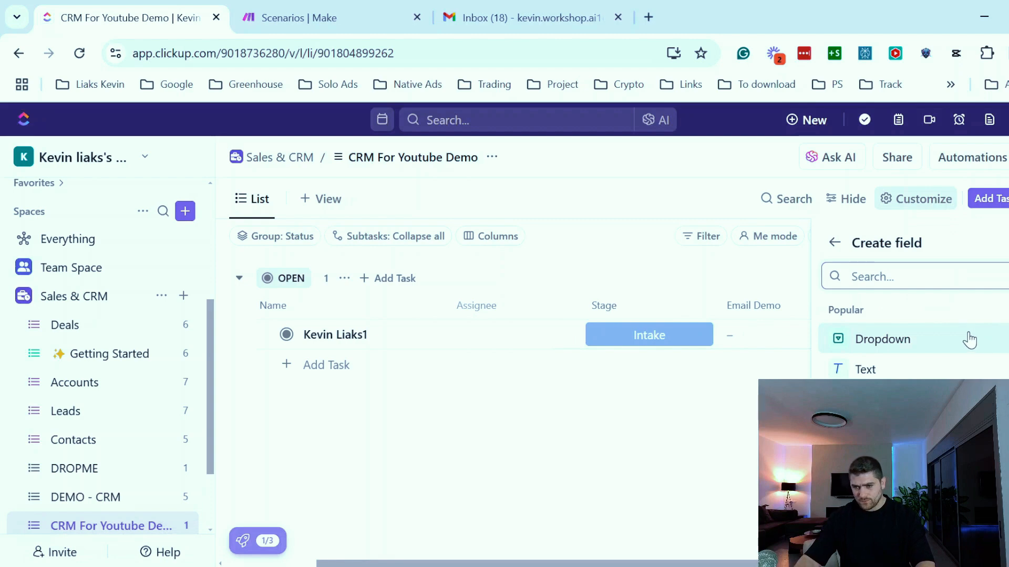
pyautogui.scroll(-3, 862, 370)
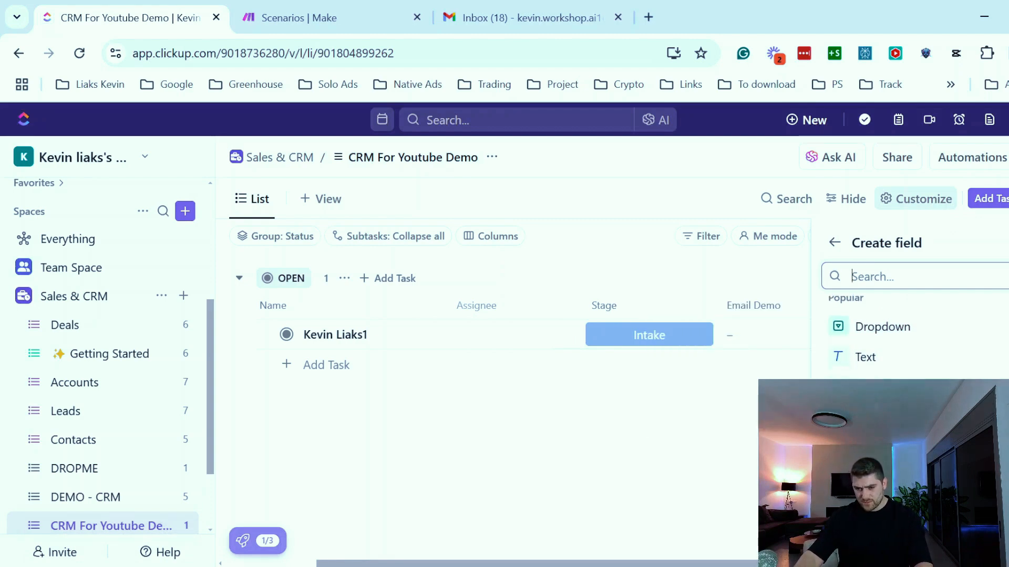
pyautogui.click(870, 375)
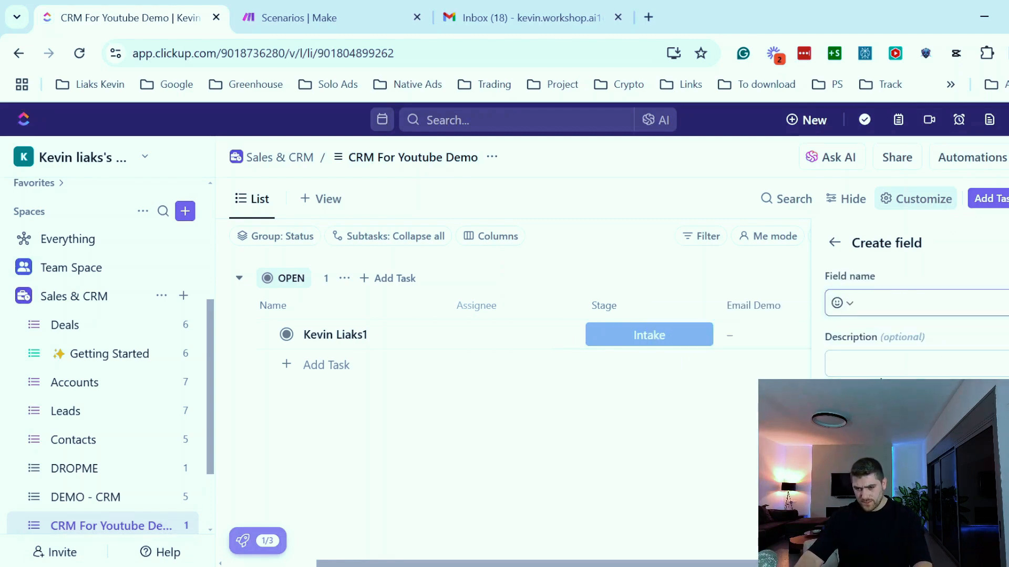
pyautogui.write('Source ')
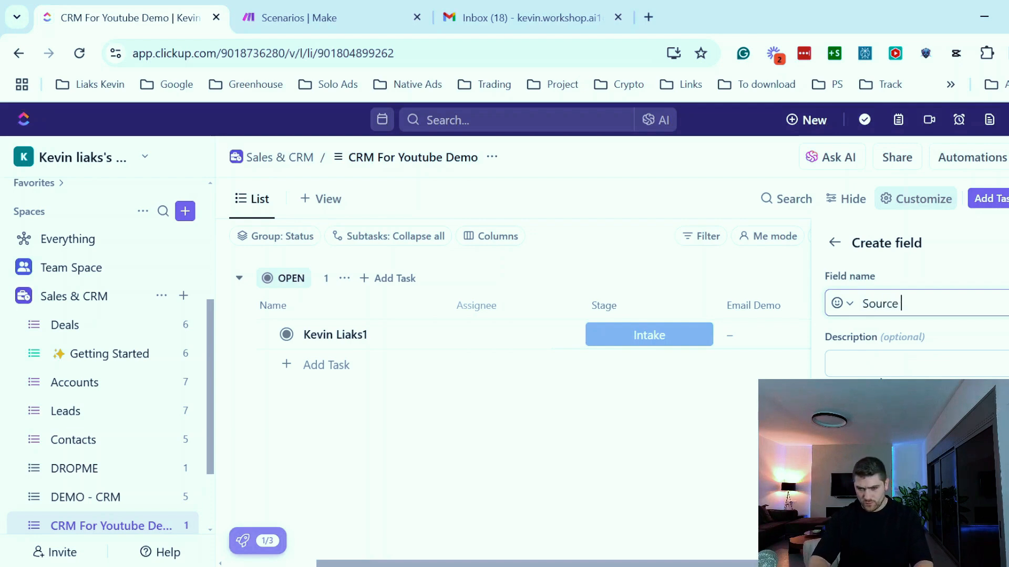
pyautogui.write('Demo')
pyautogui.scroll(-3, 909, 336)
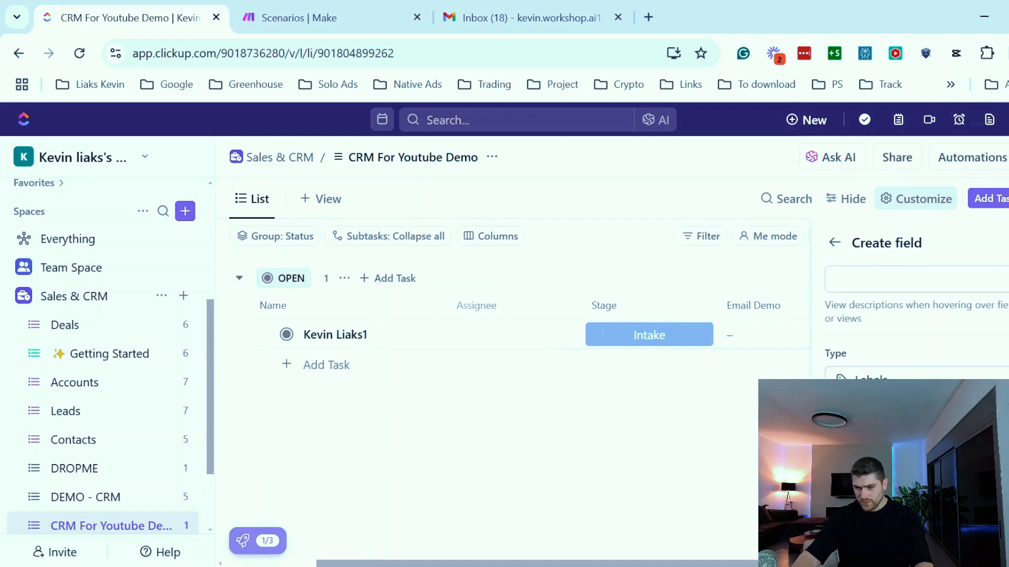
pyautogui.click(900, 361)
pyautogui.write('Face')
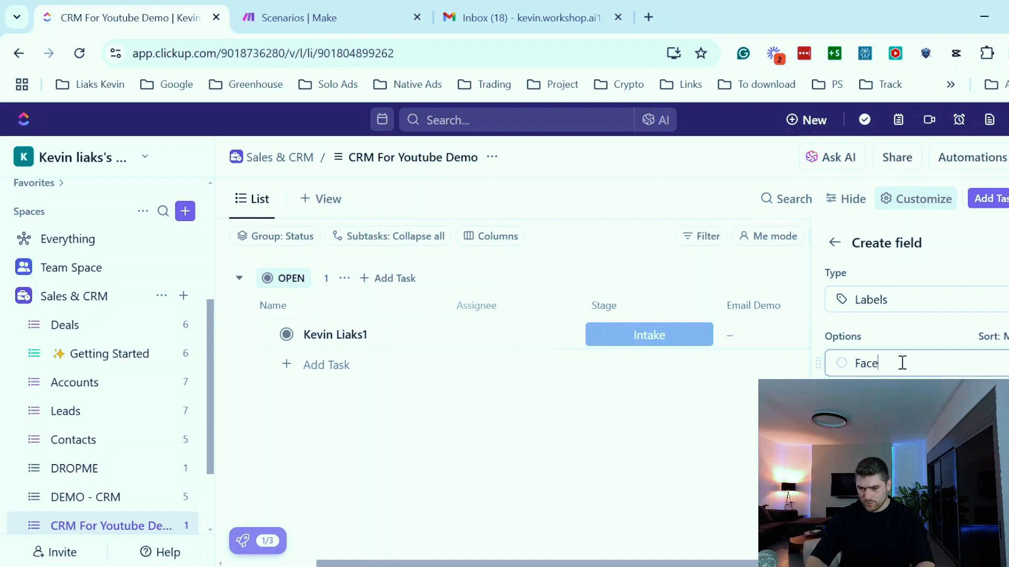
pyautogui.press('BackSpace')
pyautogui.press('BackSpace')
pyautogui.press('BackSpace')
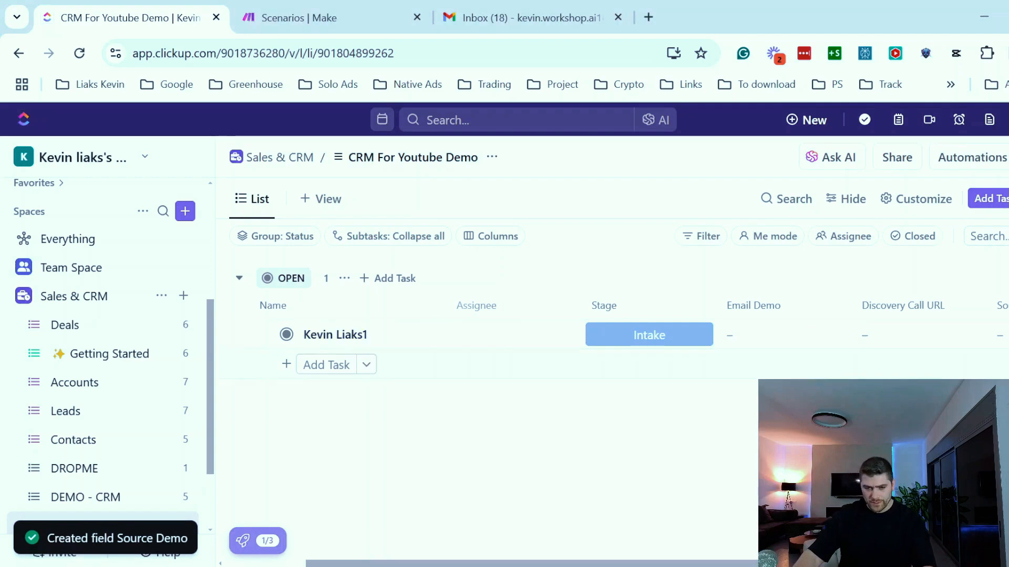
# - Add four more contact tasks, each named with the contact's full name followed by 2, 3, 5 and 4
pyautogui.click(324, 366)
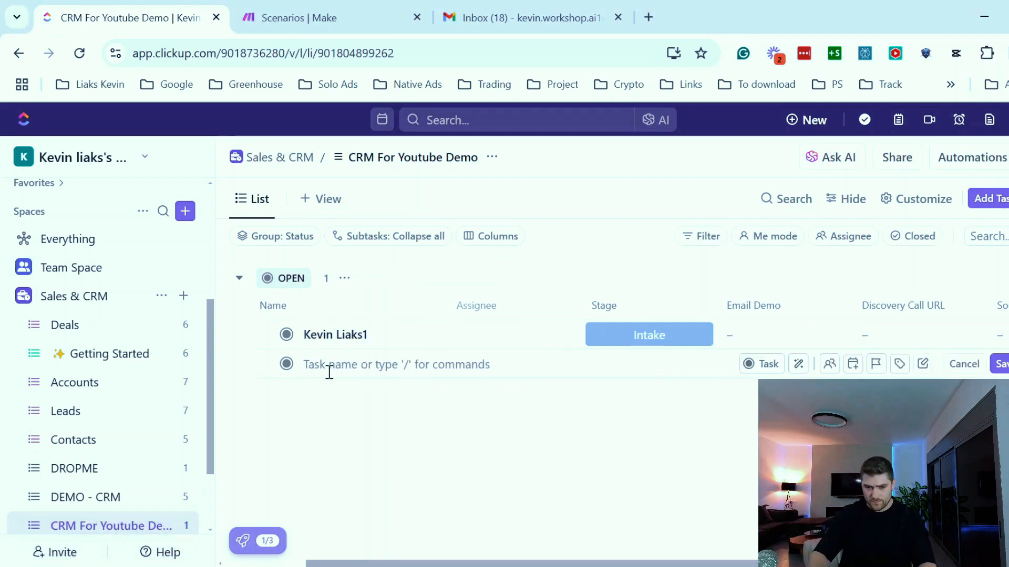
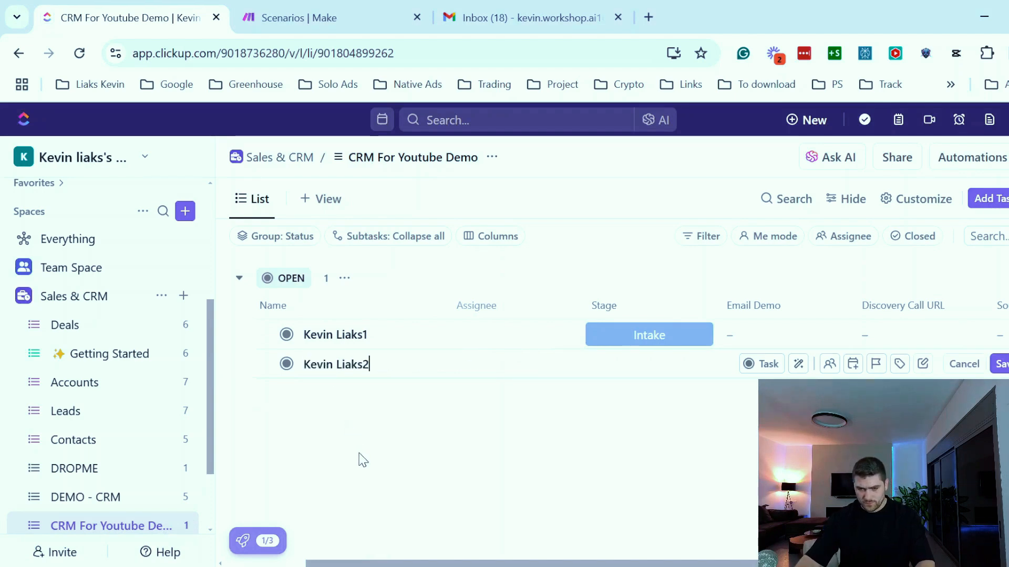
pyautogui.press('Return')
pyautogui.press('Return')
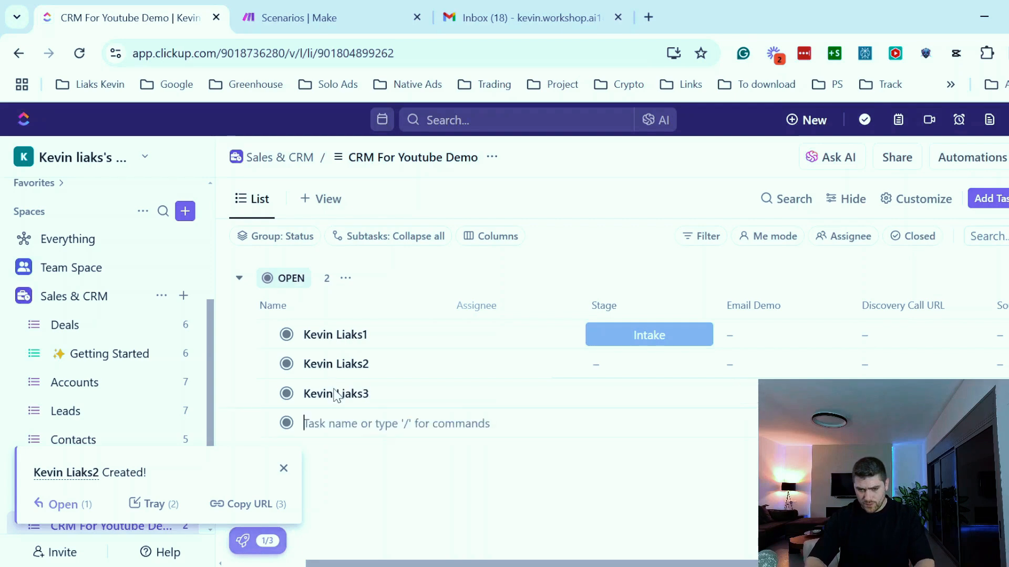
pyautogui.press('Return')
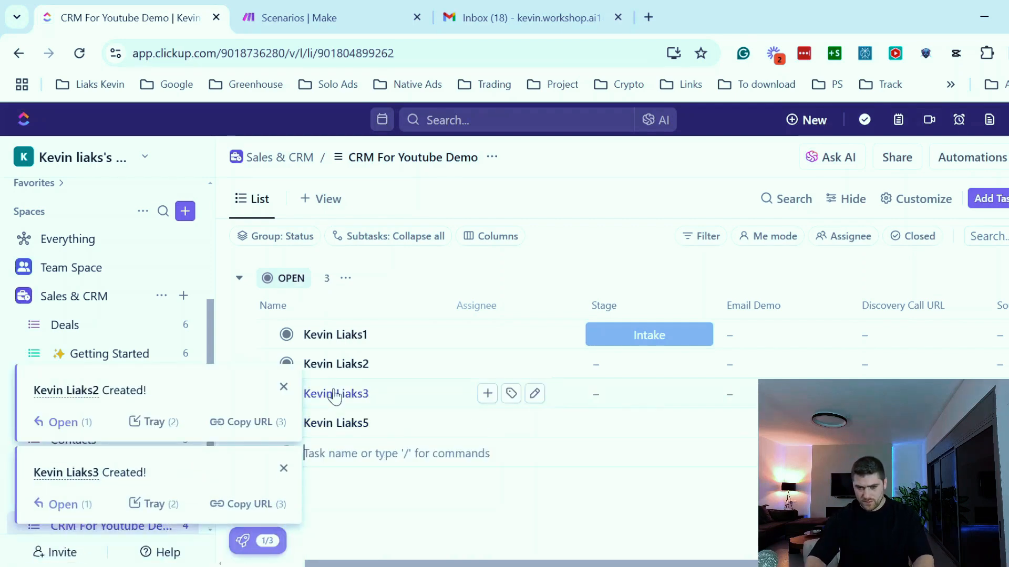
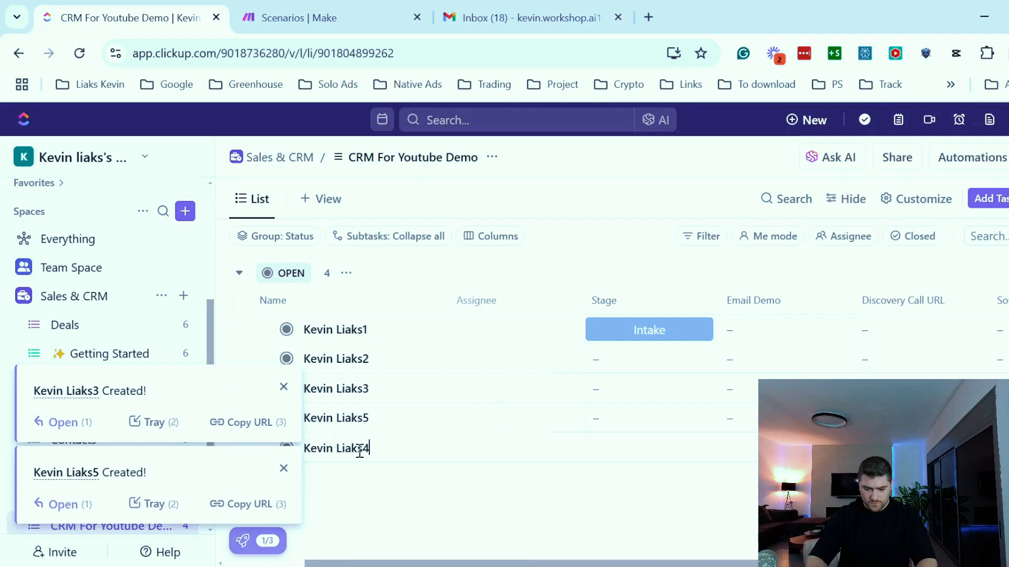
pyautogui.press('Return')
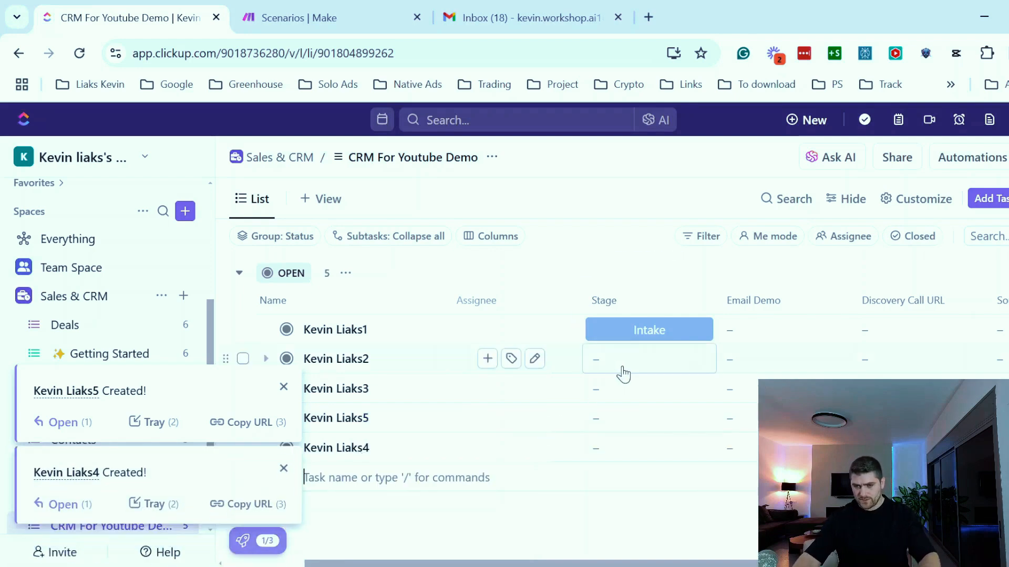
pyautogui.press('Escape')
# - Set Stage to Proposal sent for tasks 2 and 5, Intake for task 3 and Waiting proposal for task 4
pyautogui.click(632, 362)
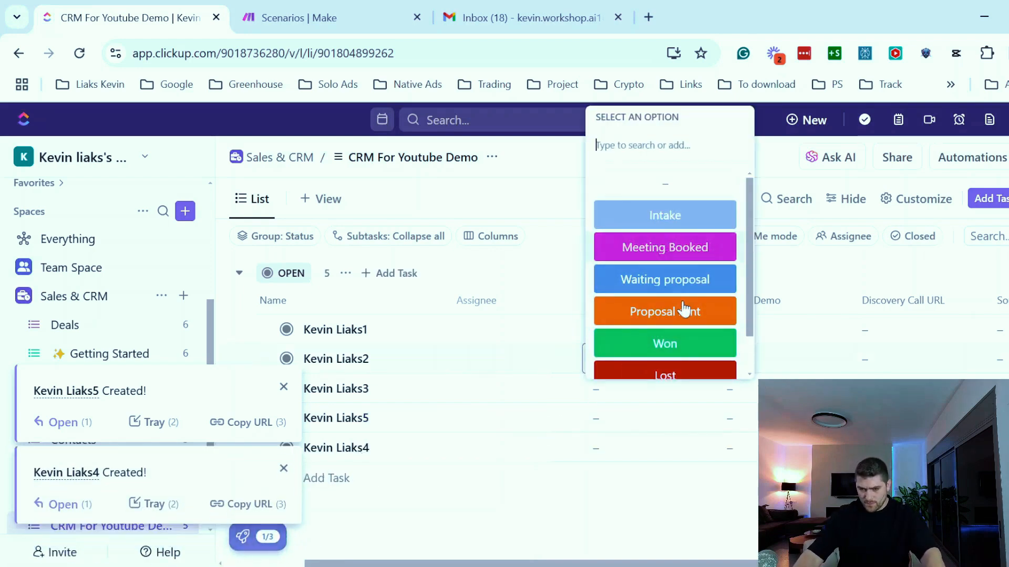
pyautogui.click(671, 289)
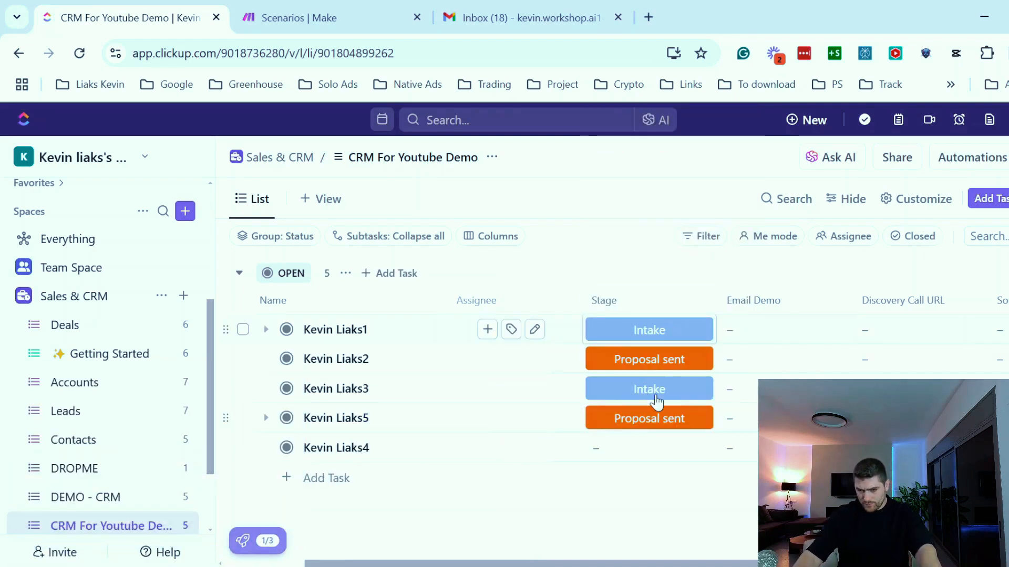
pyautogui.click(654, 455)
pyautogui.click(672, 334)
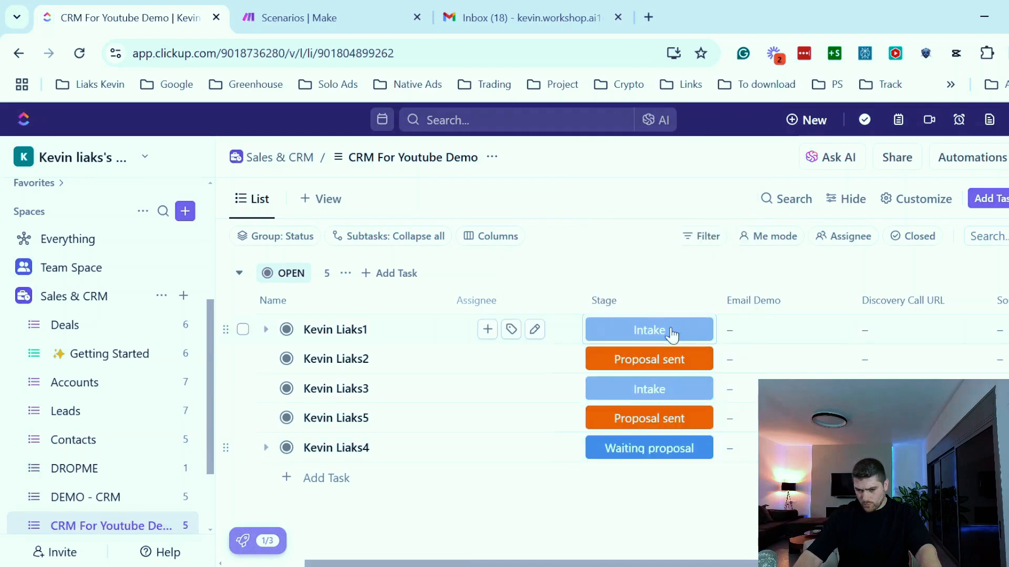
# - Fill the Email Demo field of all five tasks with the contact's e-mail address
pyautogui.hscroll(3, 578, 368)
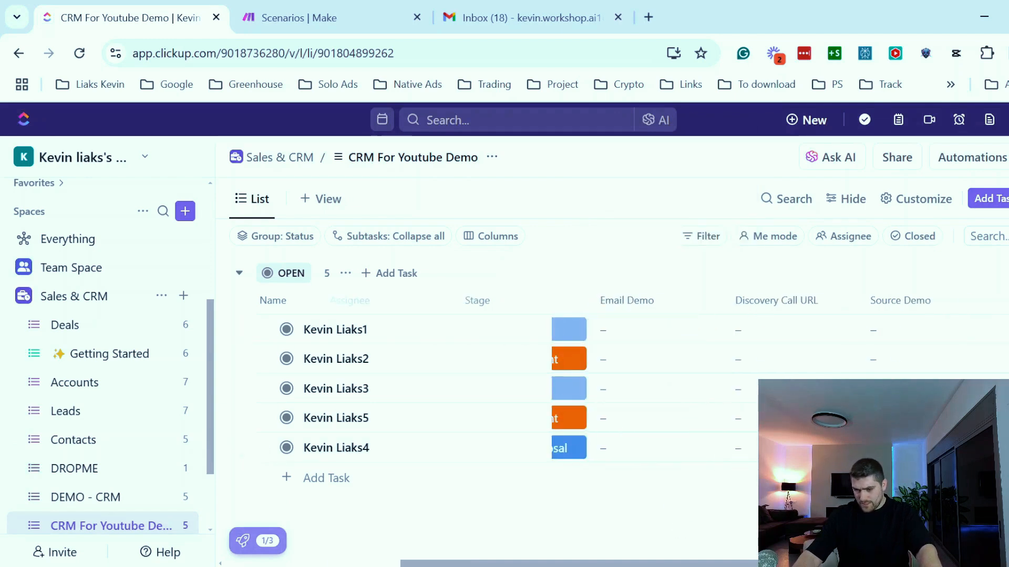
pyautogui.click(633, 324)
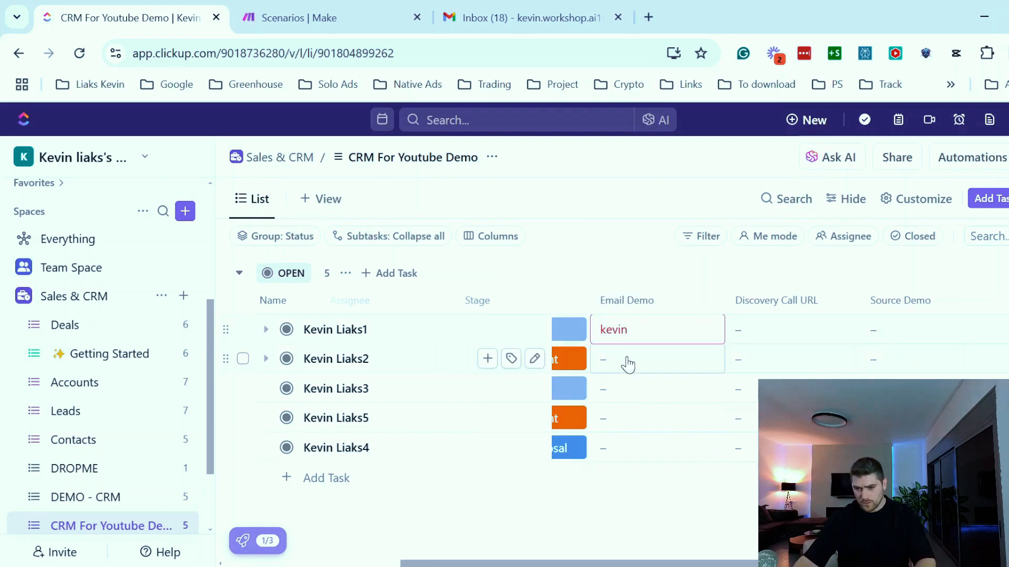
pyautogui.press('Return')
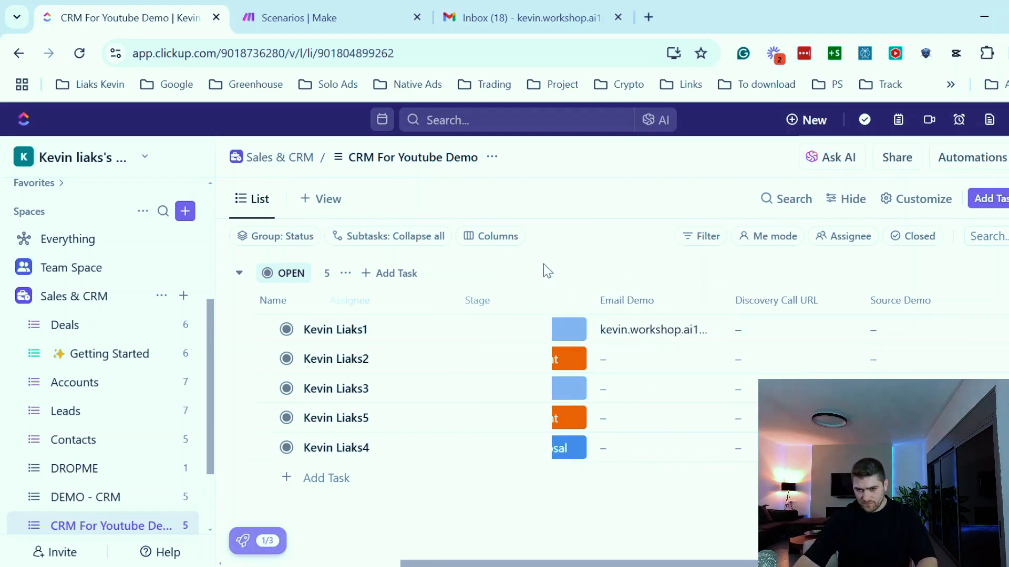
pyautogui.click(606, 357)
pyautogui.hotkey('ctrl', 'v')
pyautogui.click(608, 398)
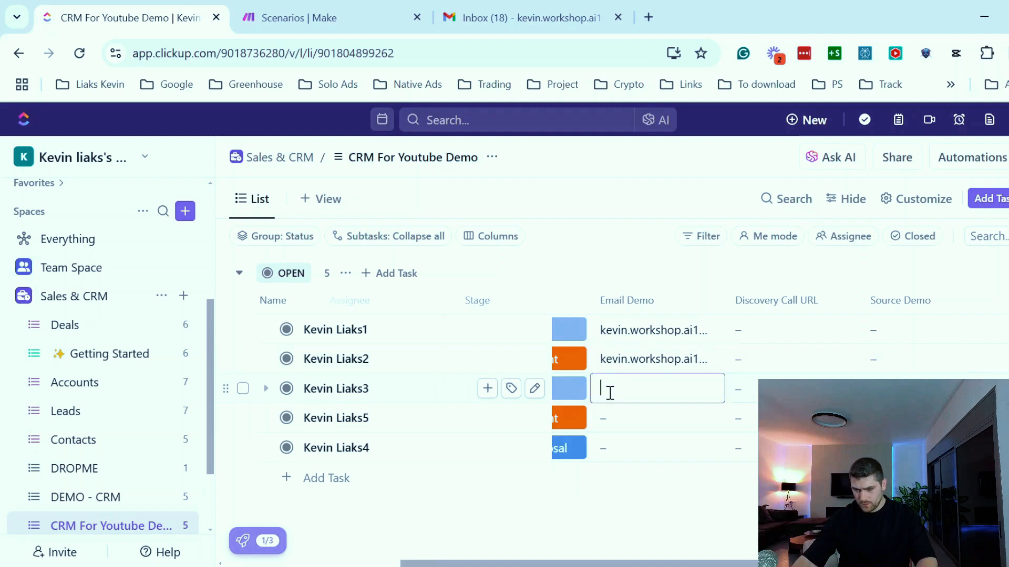
pyautogui.hotkey('ctrl', 'v')
pyautogui.click(626, 421)
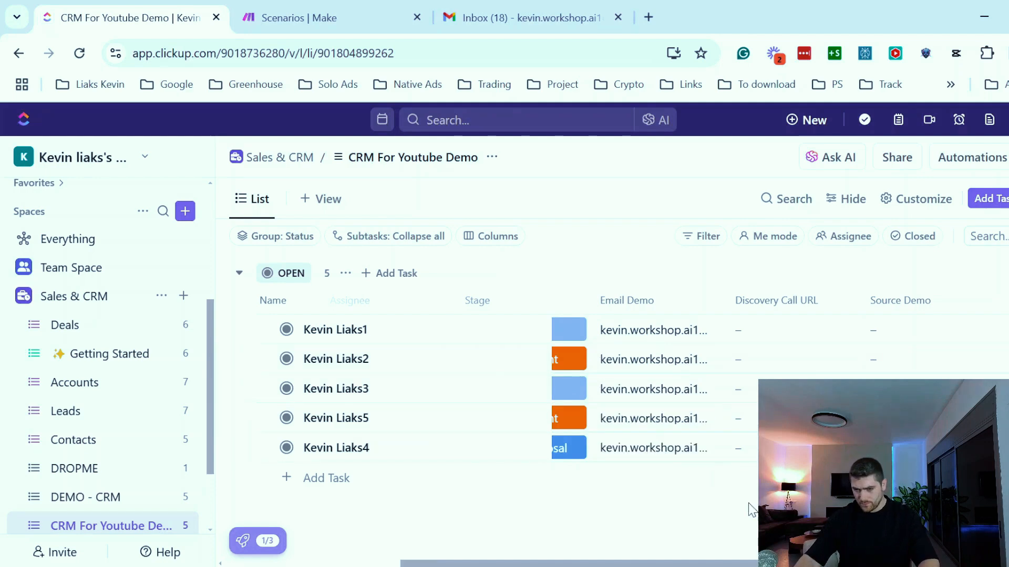
# - Tag the first task's Source Demo field with the FB and IG labels
pyautogui.moveTo(799, 564); pyautogui.dragTo(812, 563)
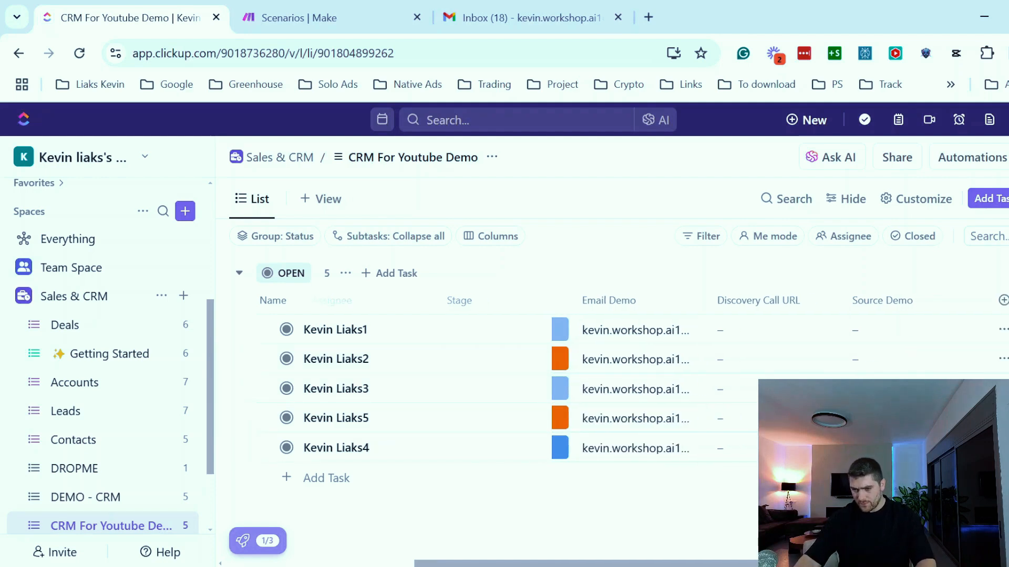
pyautogui.click(870, 332)
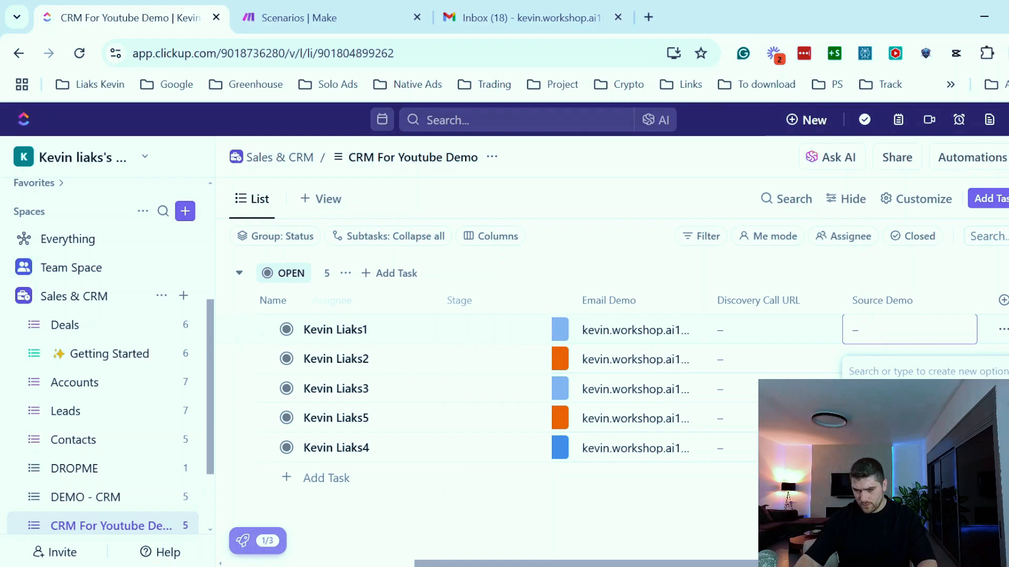
pyautogui.click(872, 407)
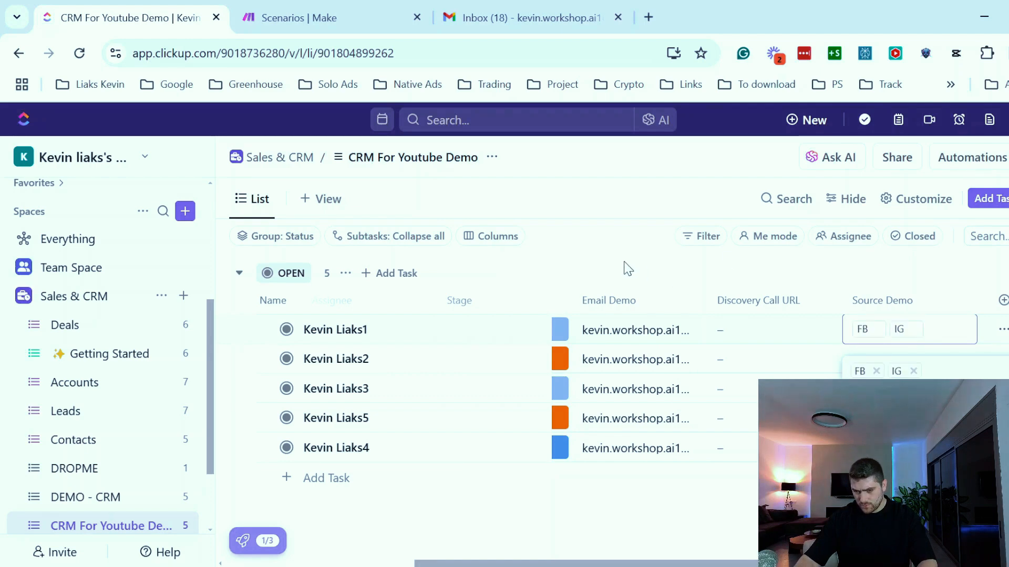
# - Tag the Source Demo field of the remaining contact tasks with the FB and IG labels
pyautogui.click(909, 358)
pyautogui.click(872, 363)
pyautogui.click(872, 437)
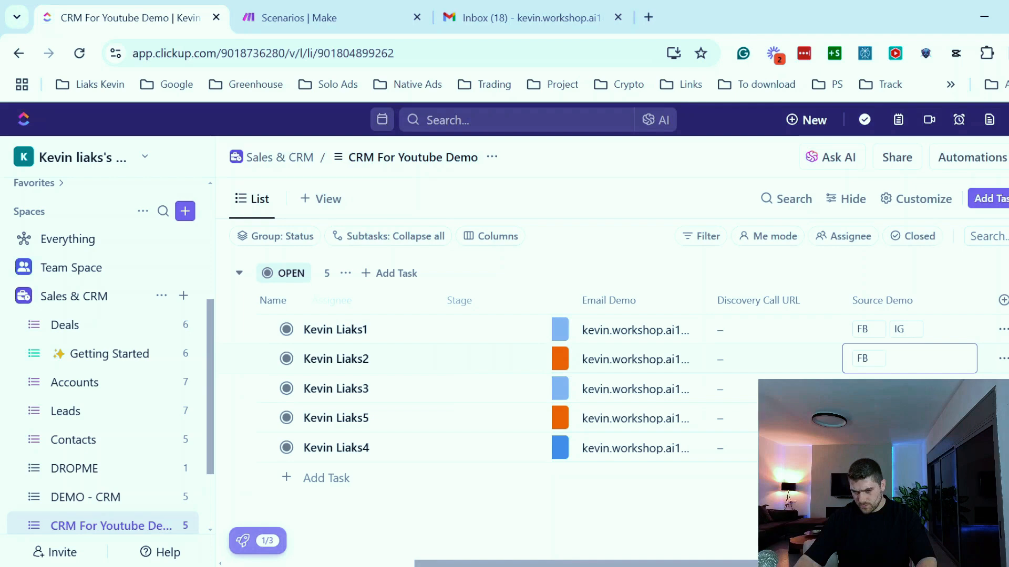
pyautogui.click(888, 418)
pyautogui.click(888, 368)
pyautogui.click(888, 392)
pyautogui.click(888, 448)
pyautogui.click(882, 377)
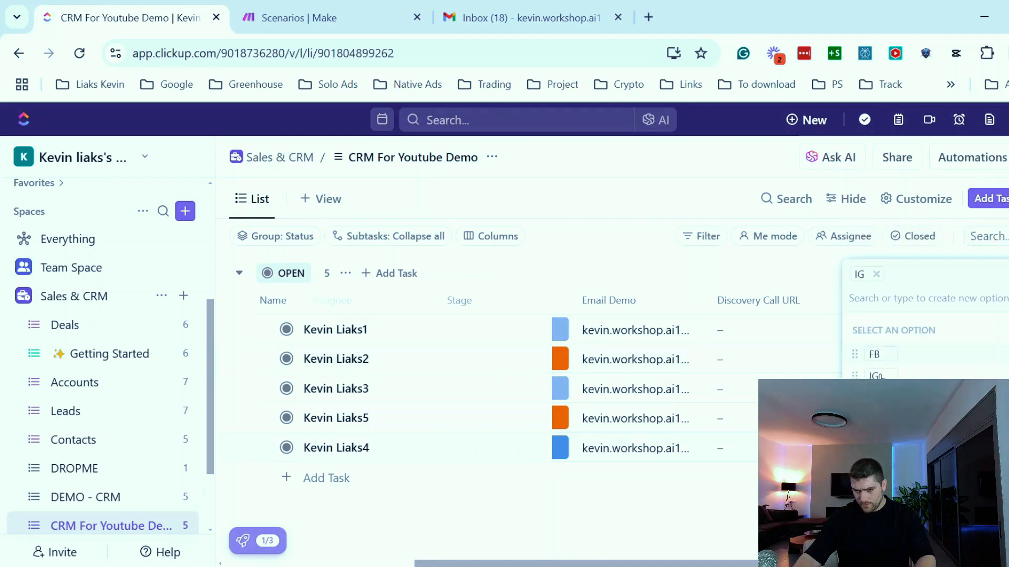
# - Group the list's tasks by Stage in ascending order instead of by status
pyautogui.click(873, 303)
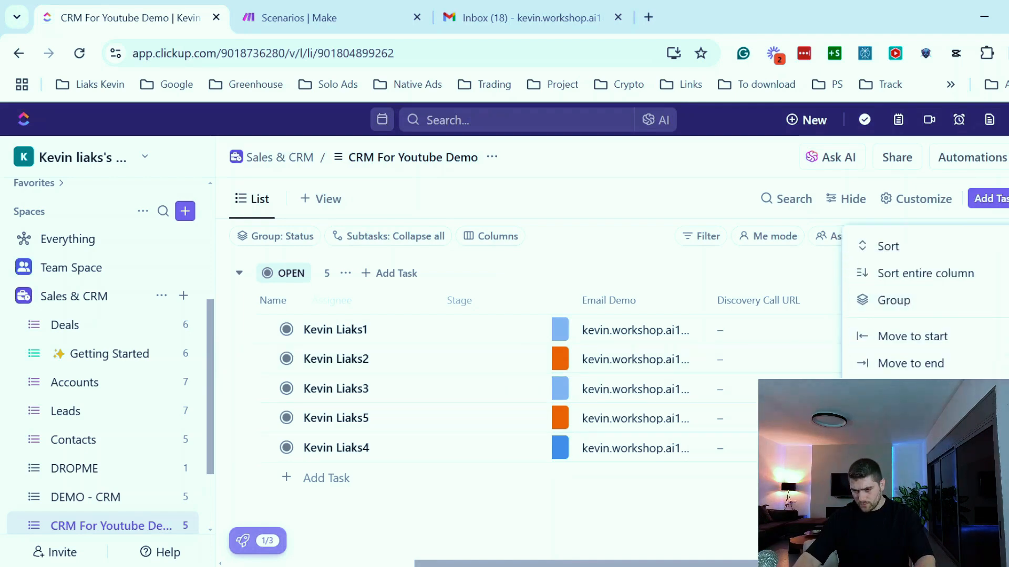
pyautogui.click(900, 427)
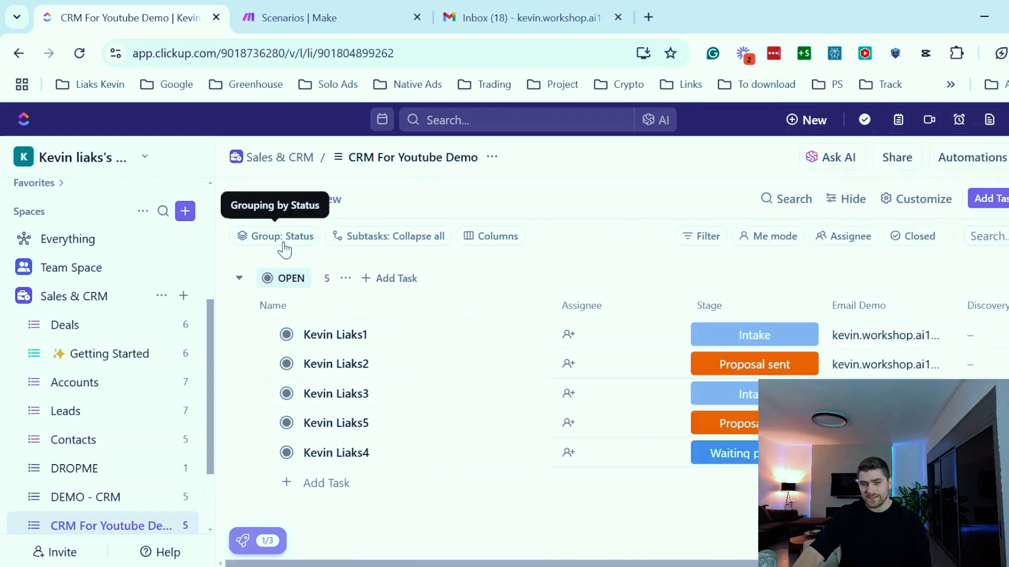
pyautogui.click(285, 250)
pyautogui.click(308, 308)
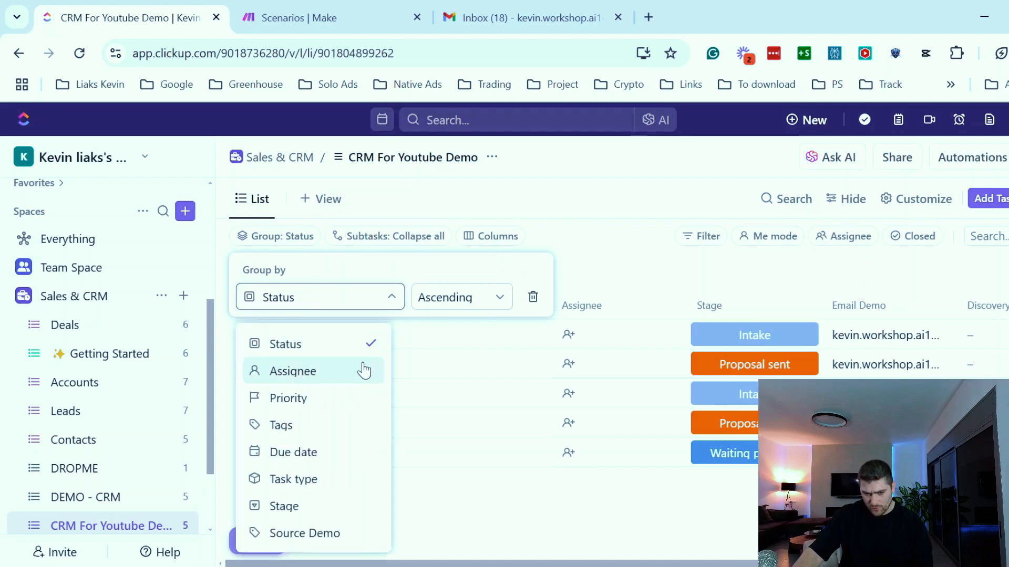
pyautogui.click(293, 508)
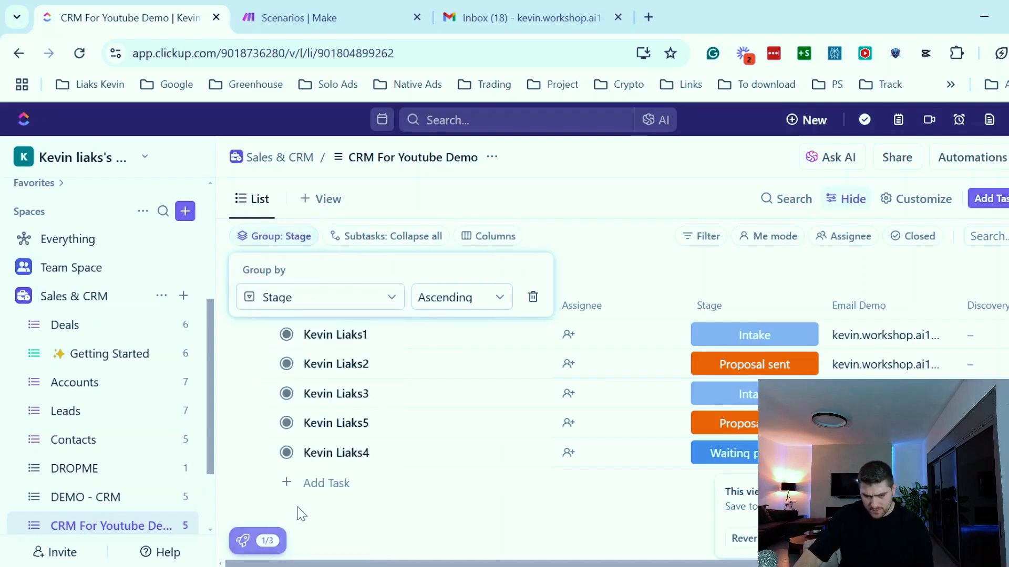
pyautogui.click(634, 216)
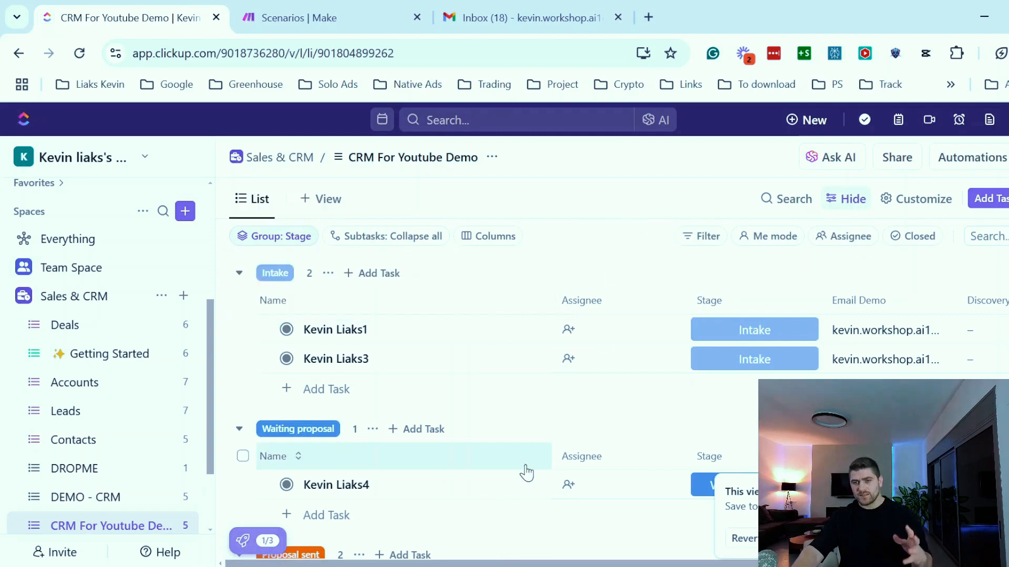
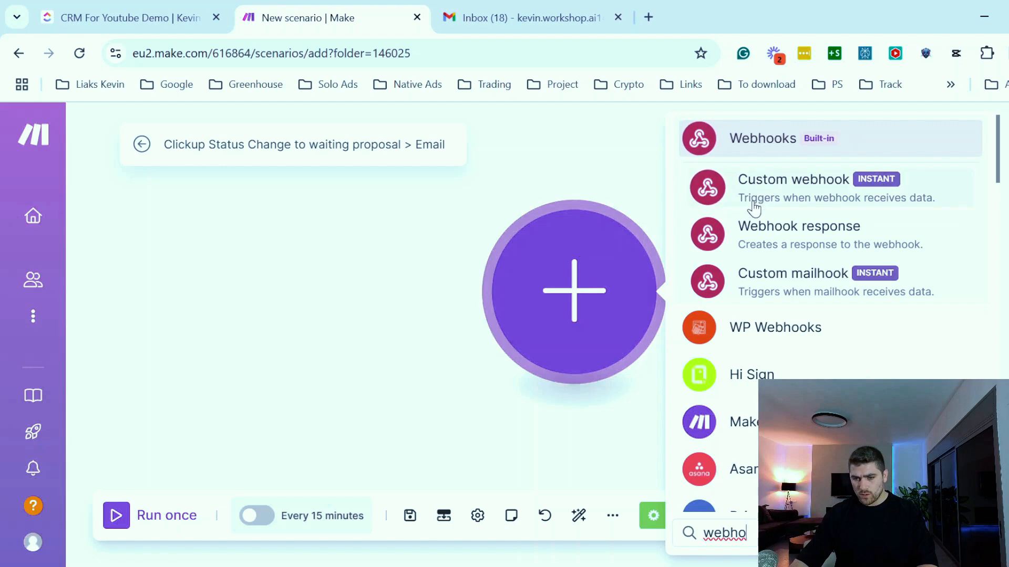
# - Add a Custom webhook trigger and create a webhook named Clickup status change to waiting proposal
pyautogui.click(803, 188)
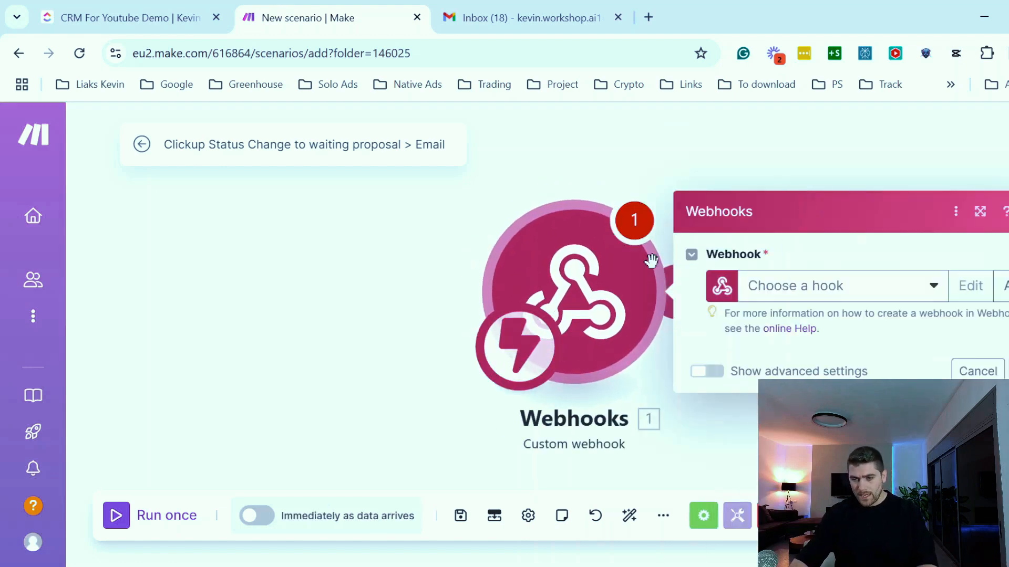
pyautogui.click(1001, 285)
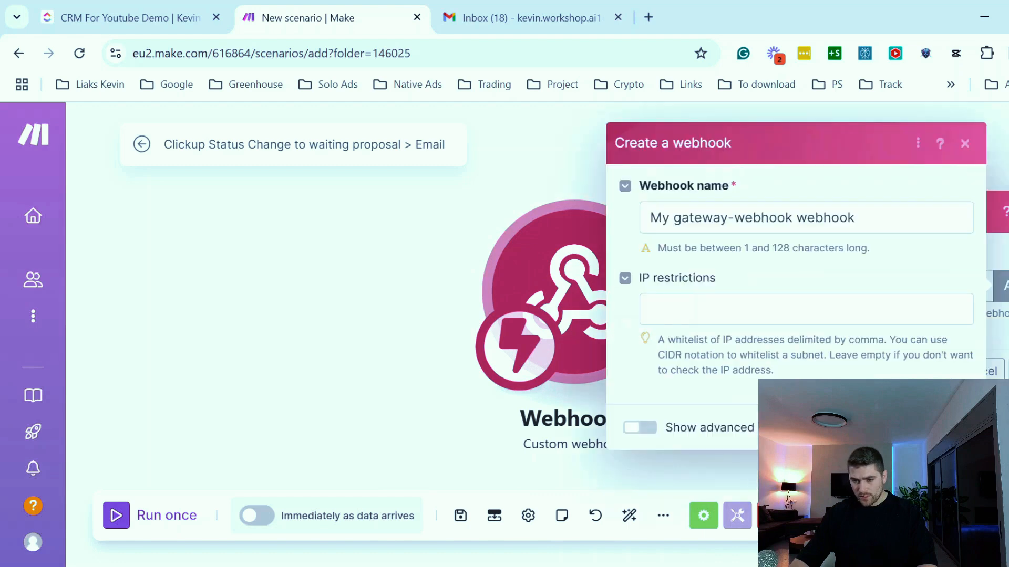
pyautogui.tripleClick(677, 218)
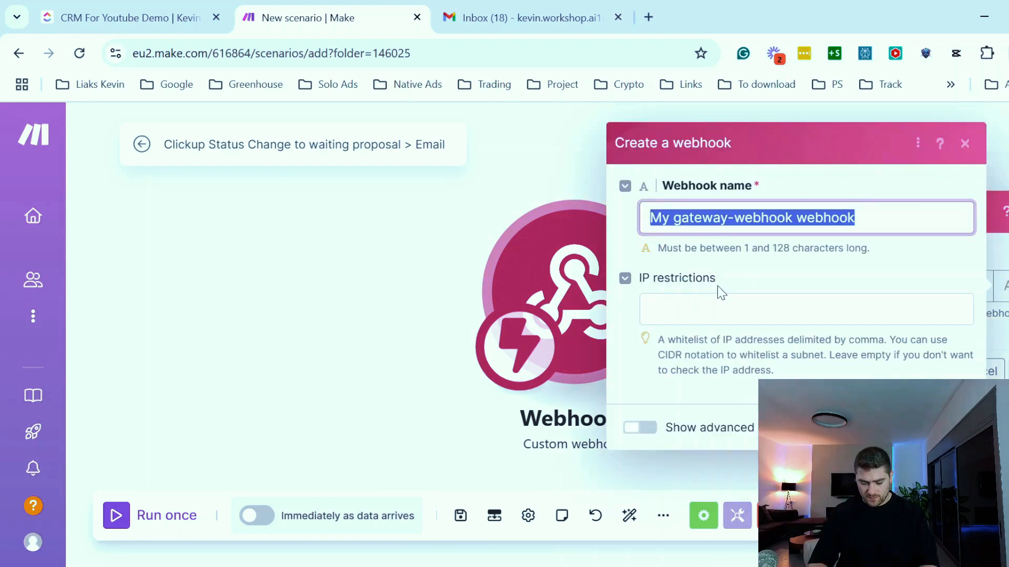
pyautogui.write('Clickup status change to waiting proposal')
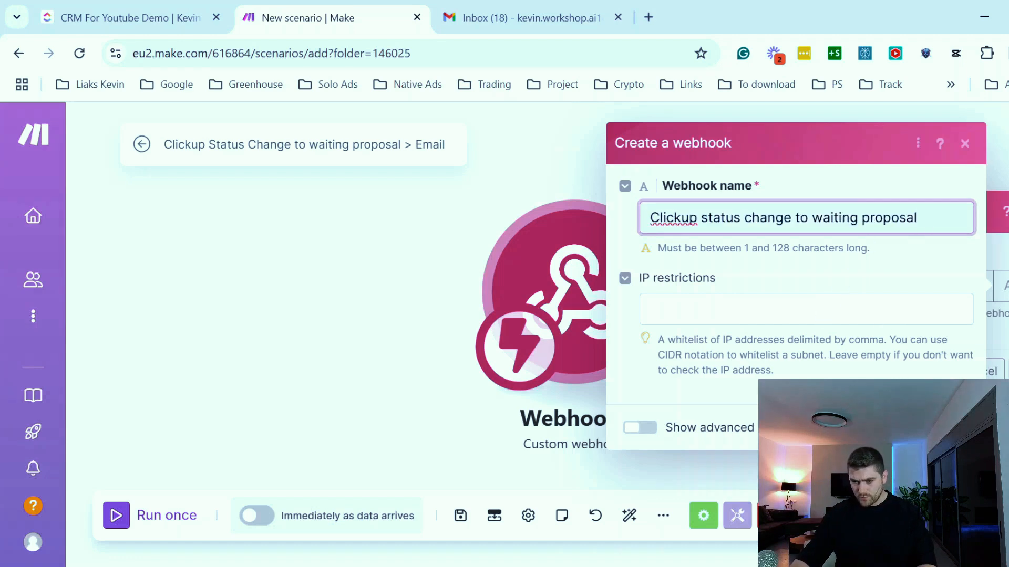
pyautogui.press('Return')
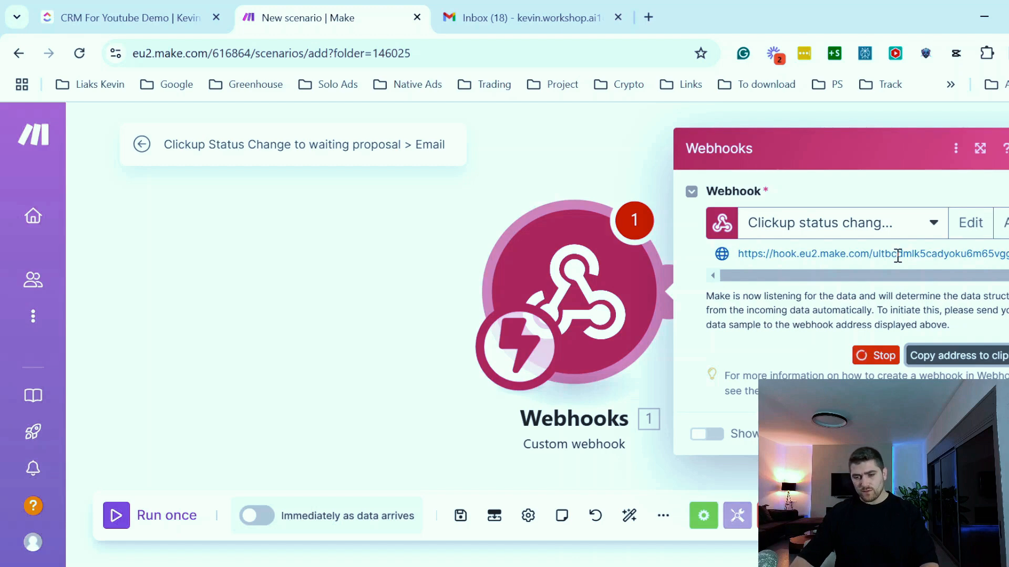
# - Switch to ClickUp and start a new list automation with Custom Field changes as its trigger
pyautogui.click(121, 17)
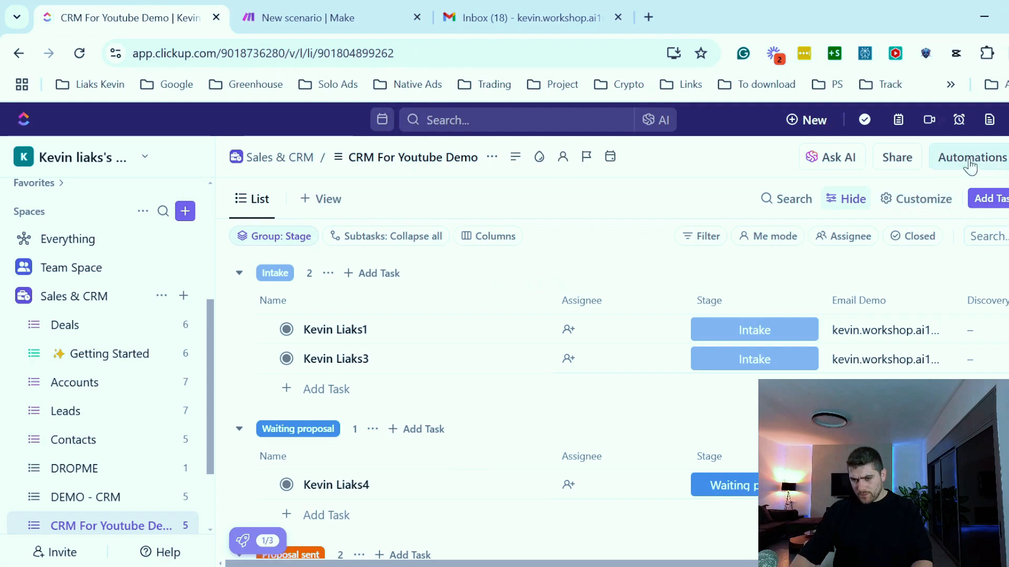
pyautogui.click(986, 166)
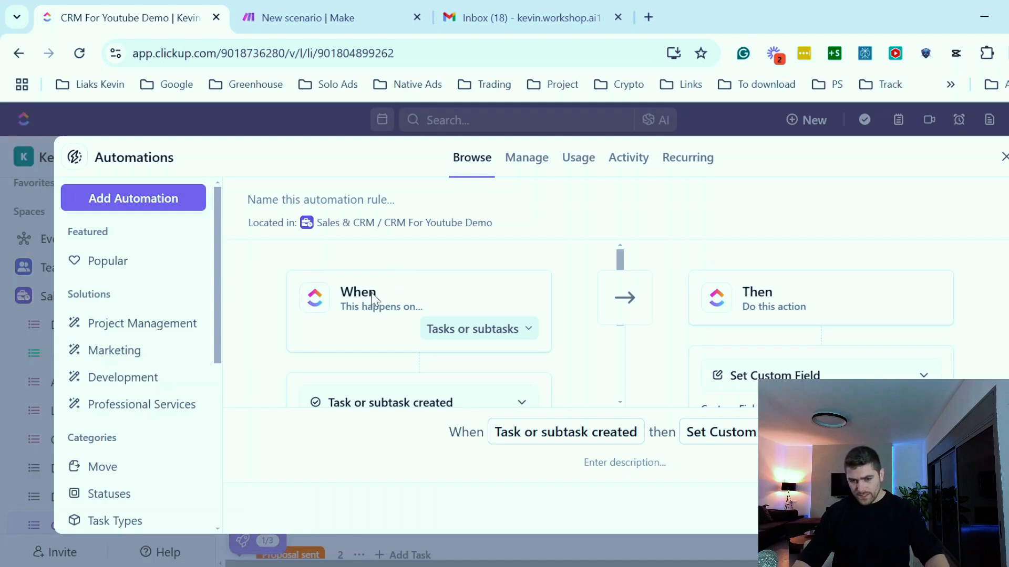
pyautogui.scroll(-2, 457, 273)
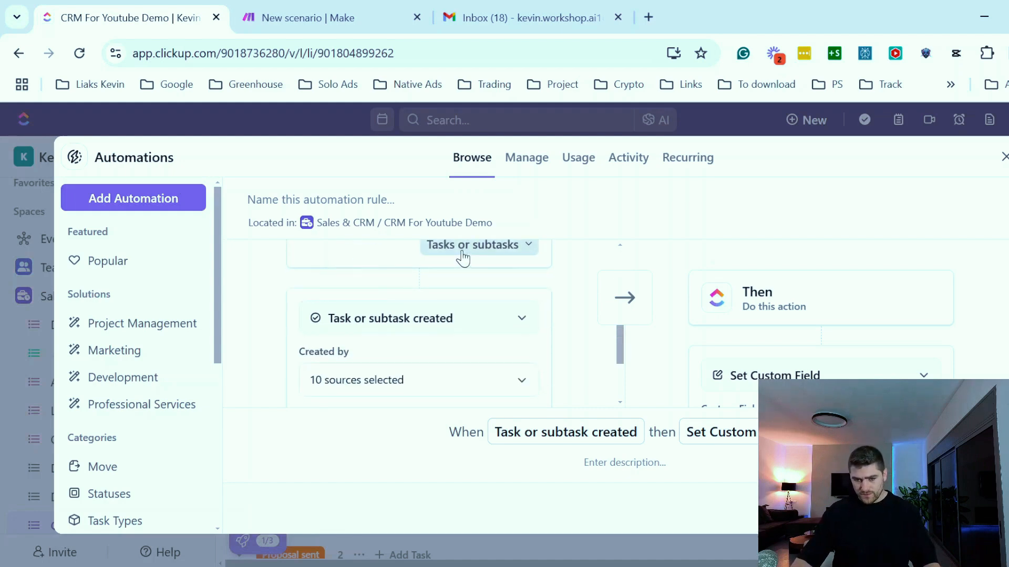
pyautogui.scroll(2, 455, 275)
pyautogui.scroll(-2, 457, 281)
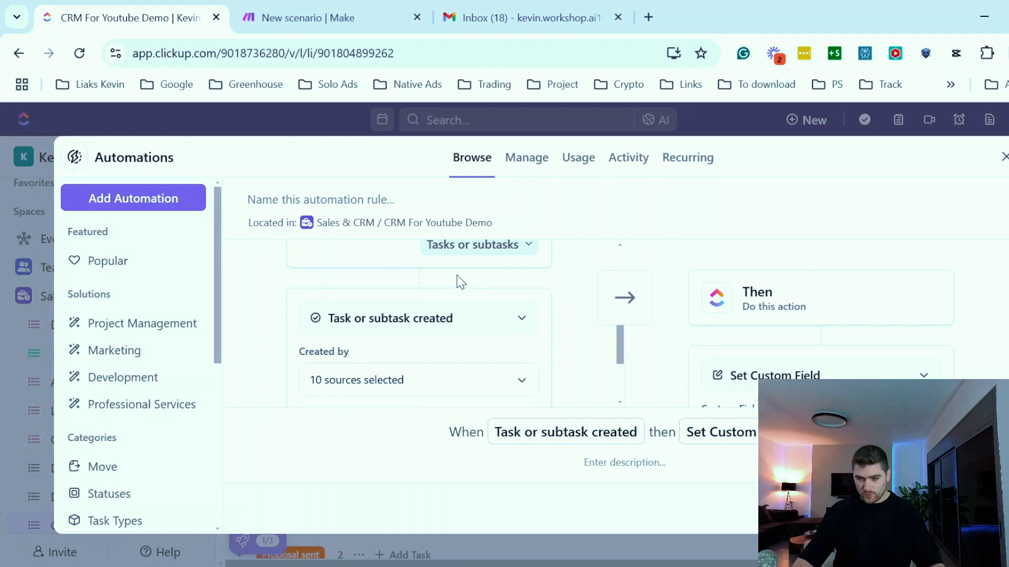
pyautogui.scroll(2, 460, 282)
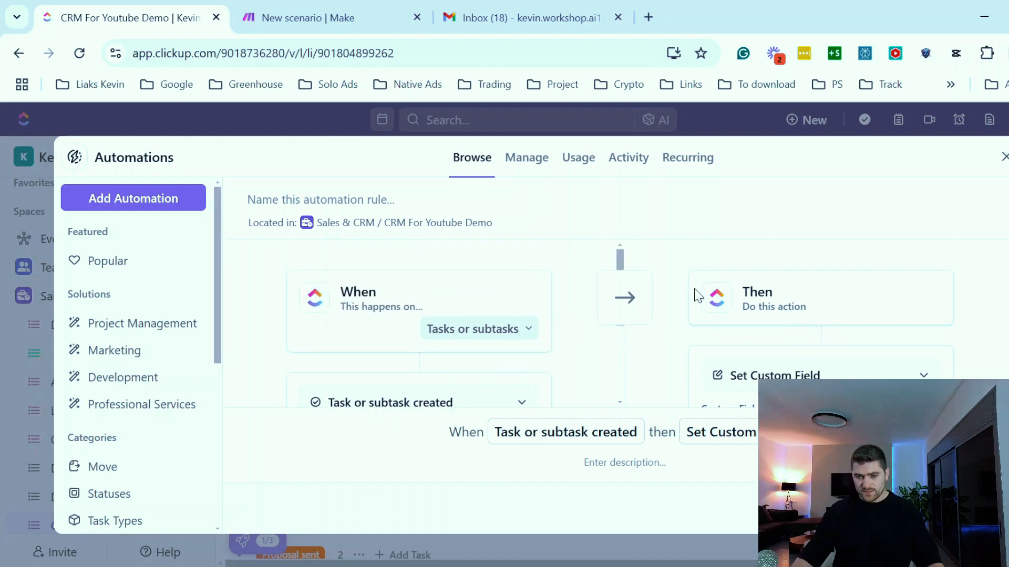
pyautogui.scroll(-2, 515, 321)
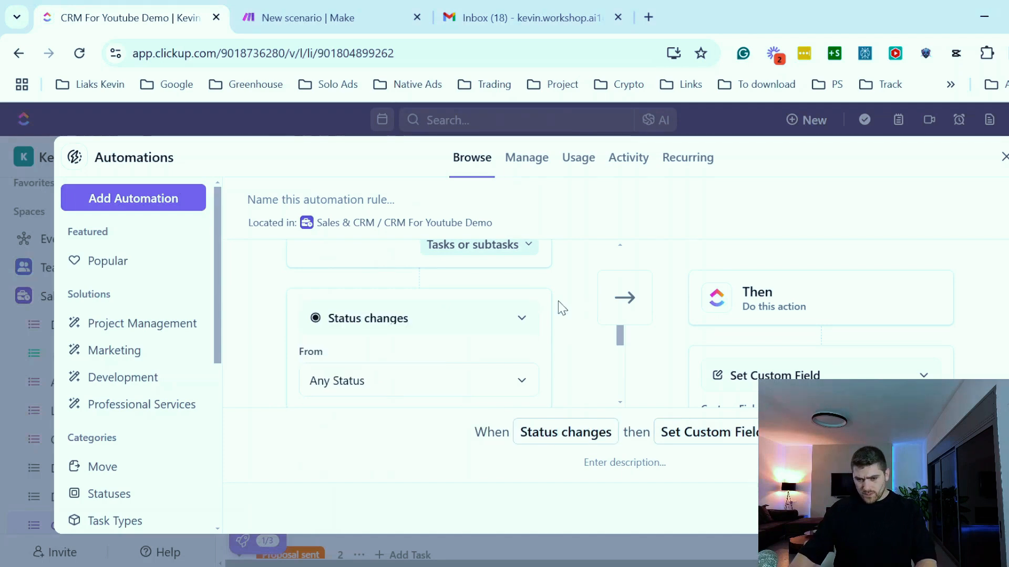
pyautogui.click(497, 326)
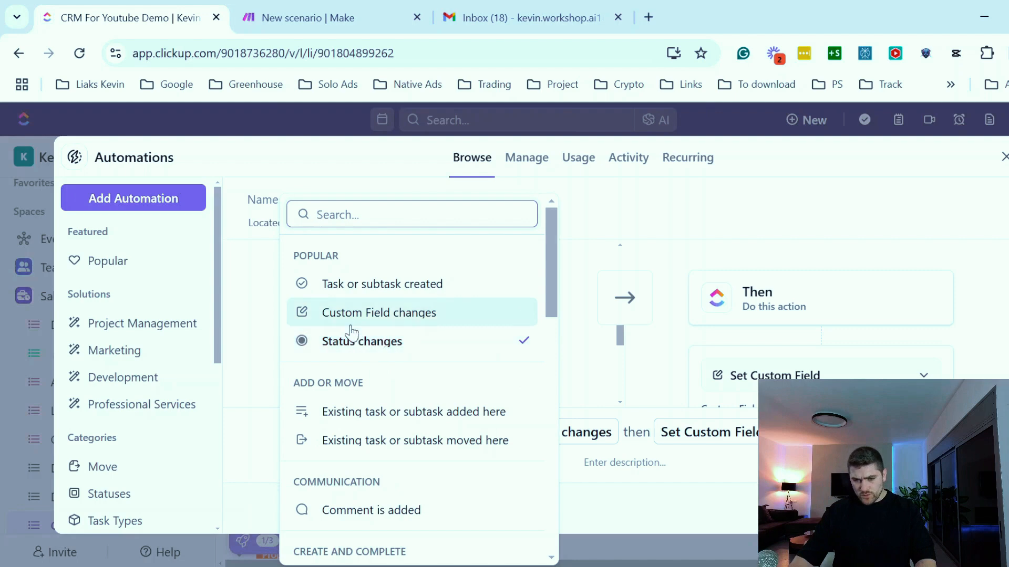
pyautogui.click(399, 314)
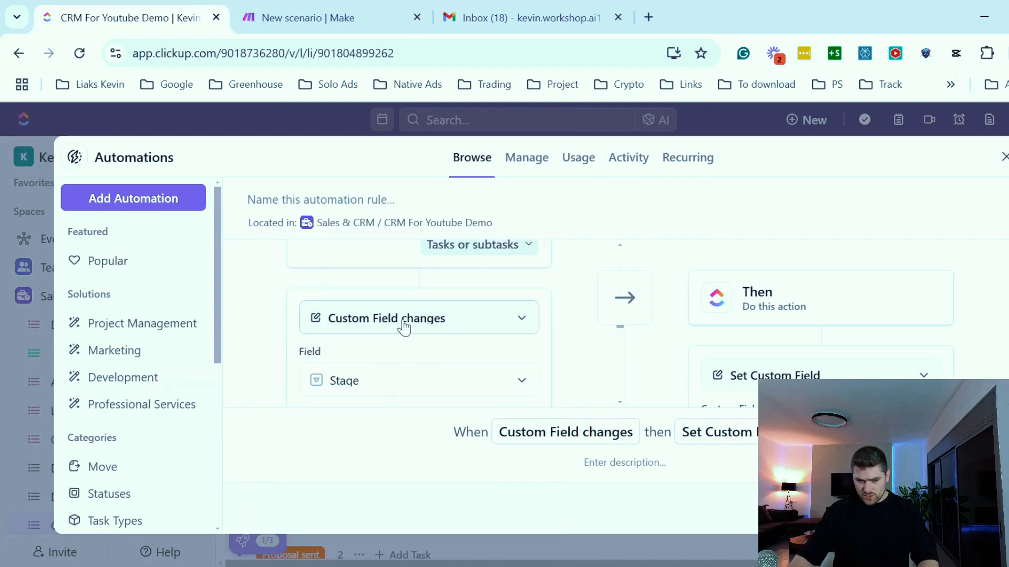
# - Set the trigger's field to Stage and its target value to Waiting proposal
pyautogui.scroll(-3, 444, 347)
pyautogui.click(479, 296)
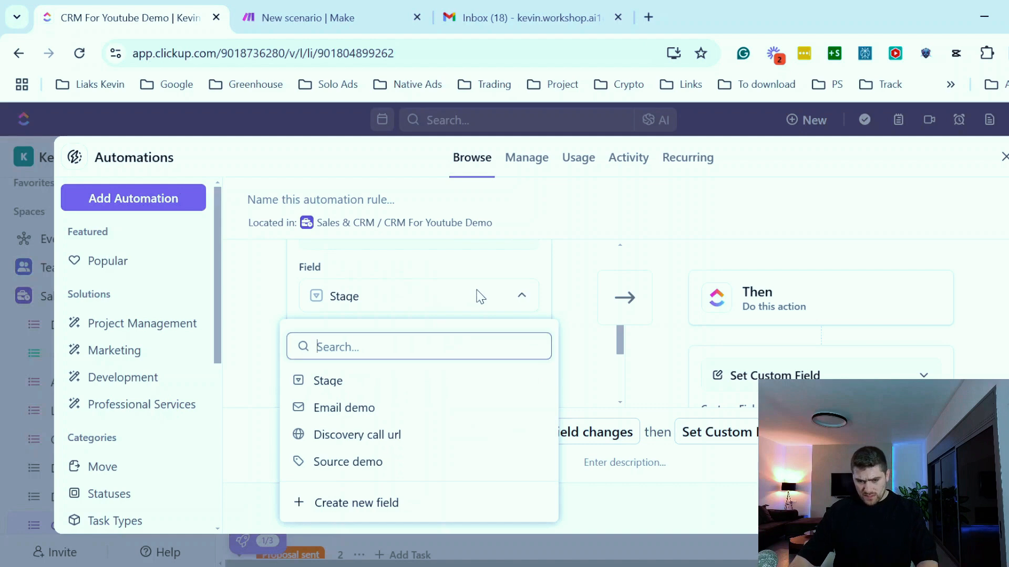
pyautogui.write('stag')
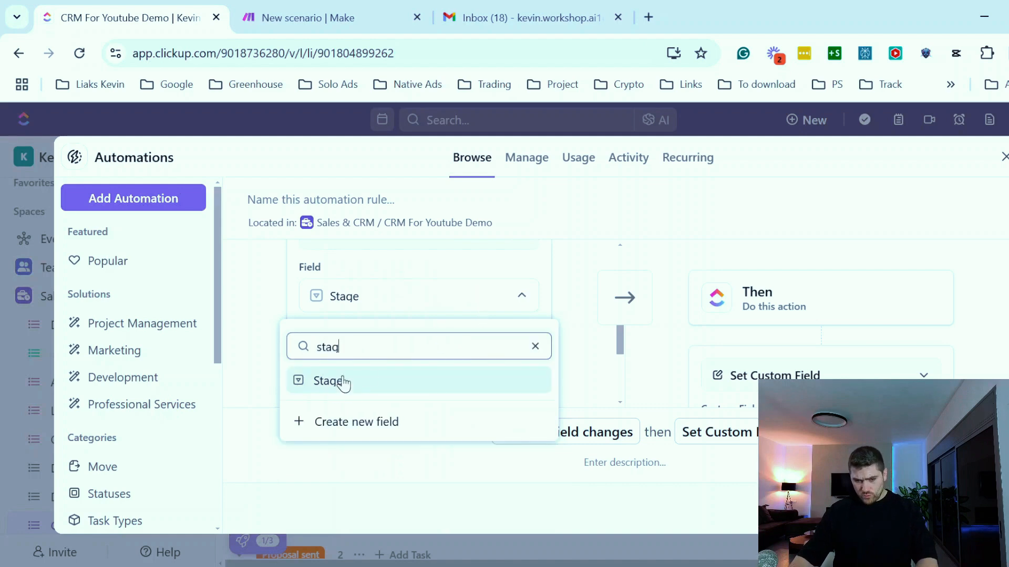
pyautogui.click(336, 384)
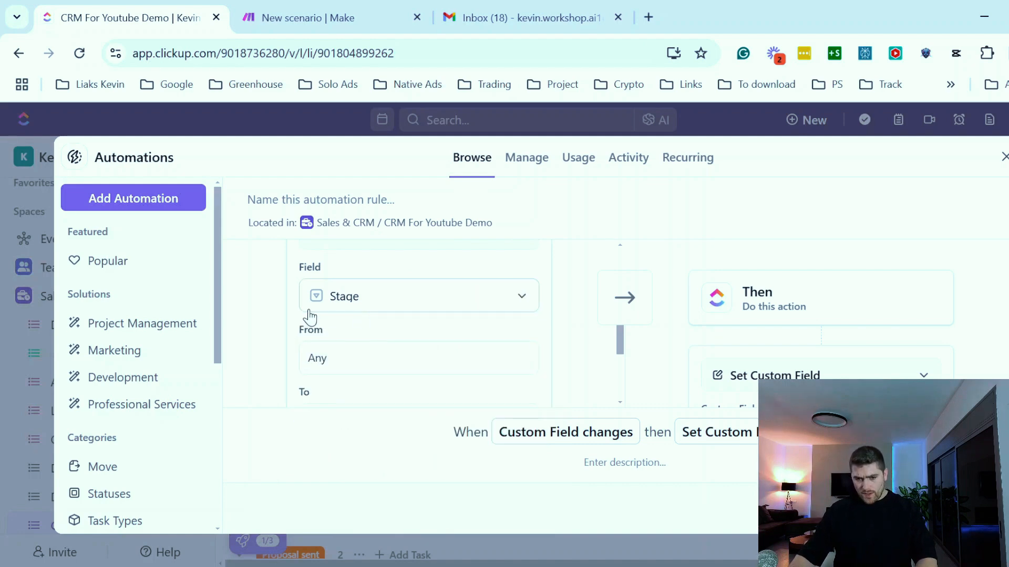
pyautogui.scroll(-2, 342, 358)
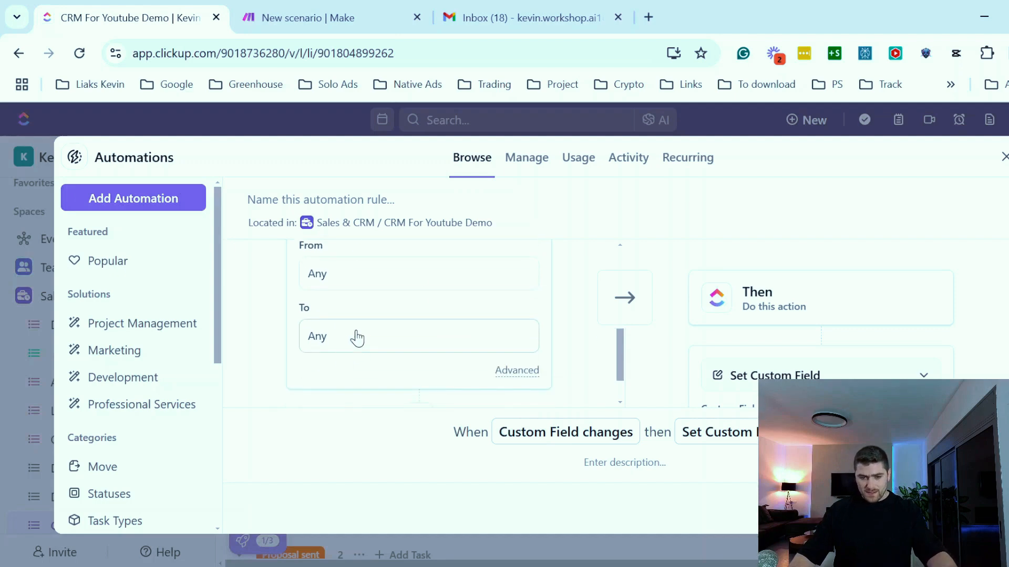
pyautogui.click(354, 338)
pyautogui.click(355, 317)
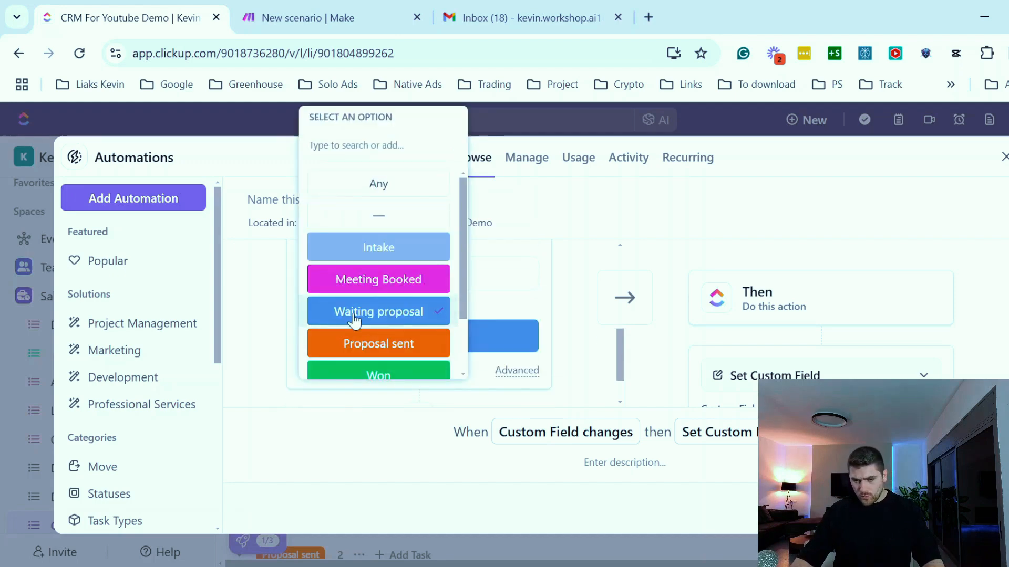
pyautogui.click(598, 315)
# - Change the automation's action to Call webhook
pyautogui.scroll(-2, 830, 312)
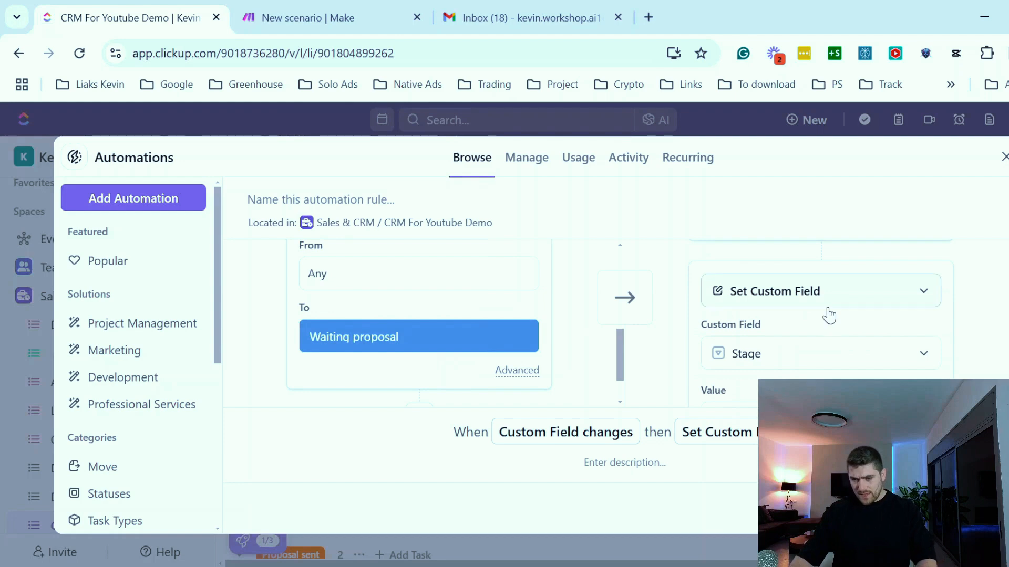
pyautogui.click(847, 358)
pyautogui.click(814, 297)
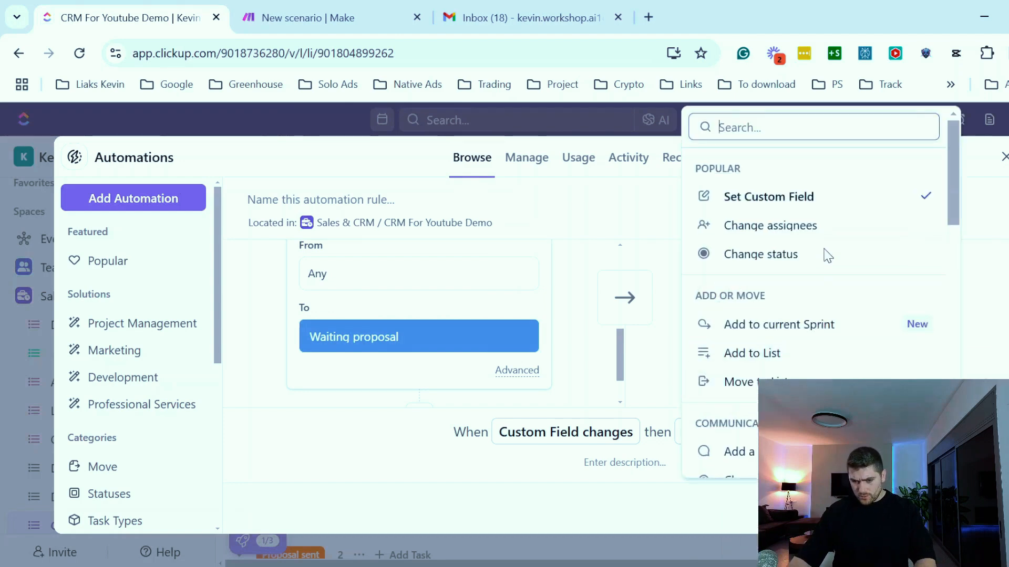
pyautogui.write('web')
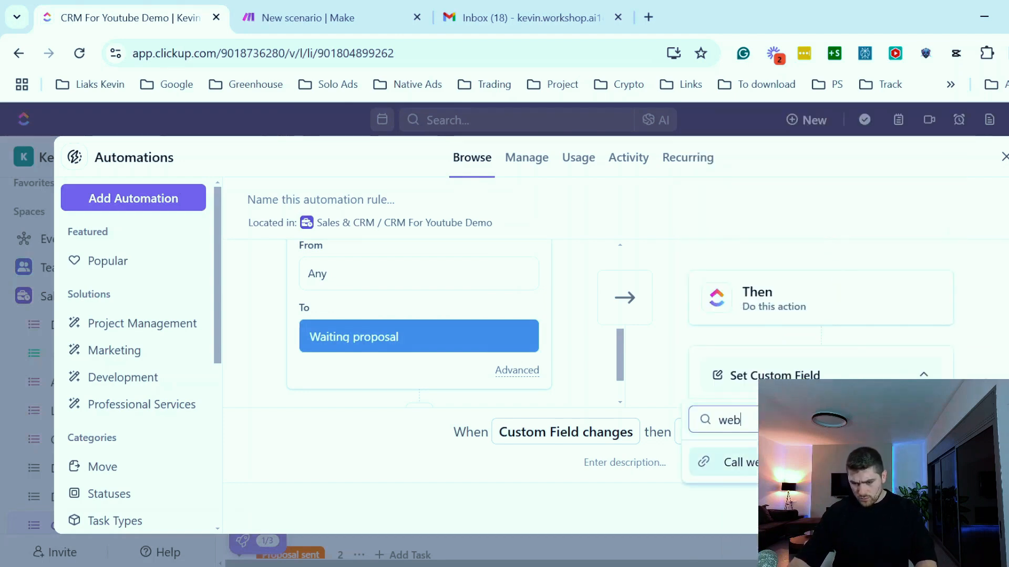
pyautogui.press('Return')
# - Paste the Make webhook address as the action's URL and close the automations panel
pyautogui.scroll(-2, 804, 356)
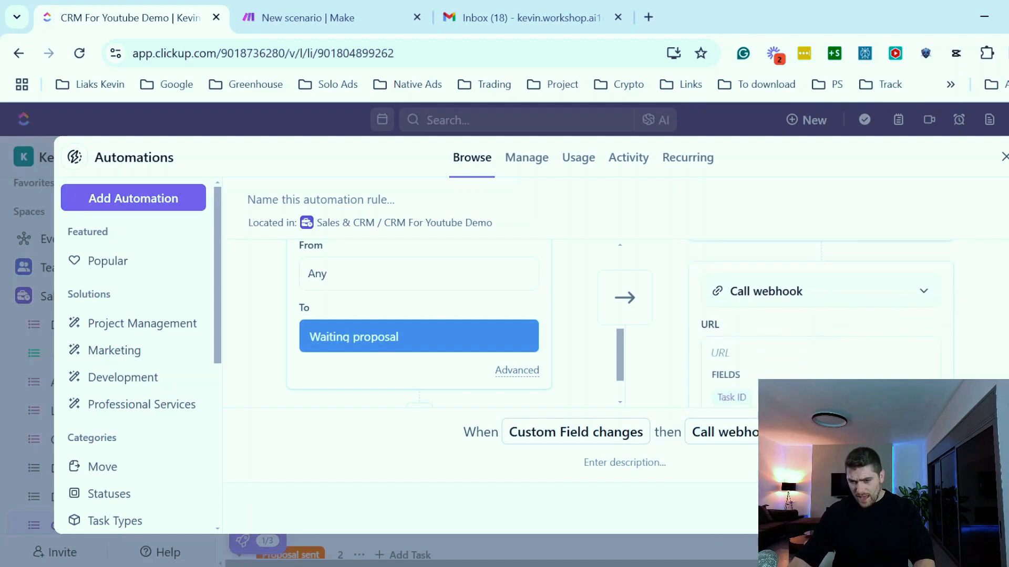
pyautogui.scroll(-1, 835, 341)
pyautogui.click(837, 341)
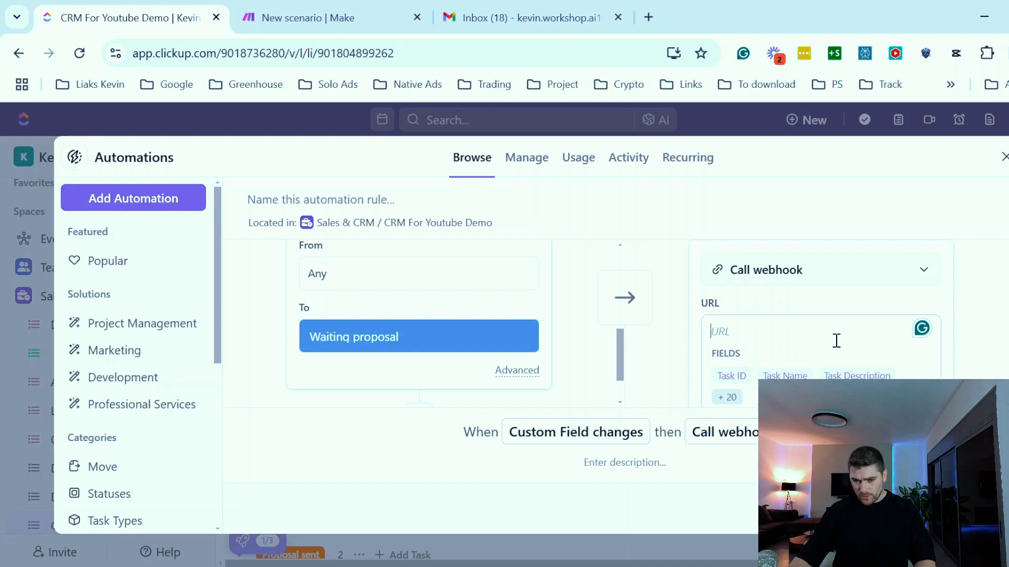
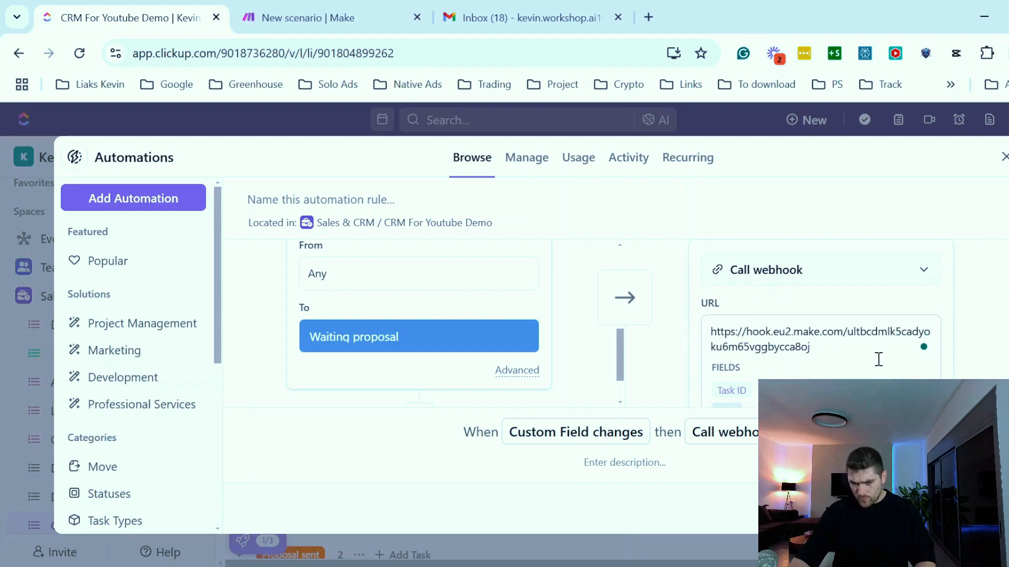
pyautogui.scroll(-2, 821, 309)
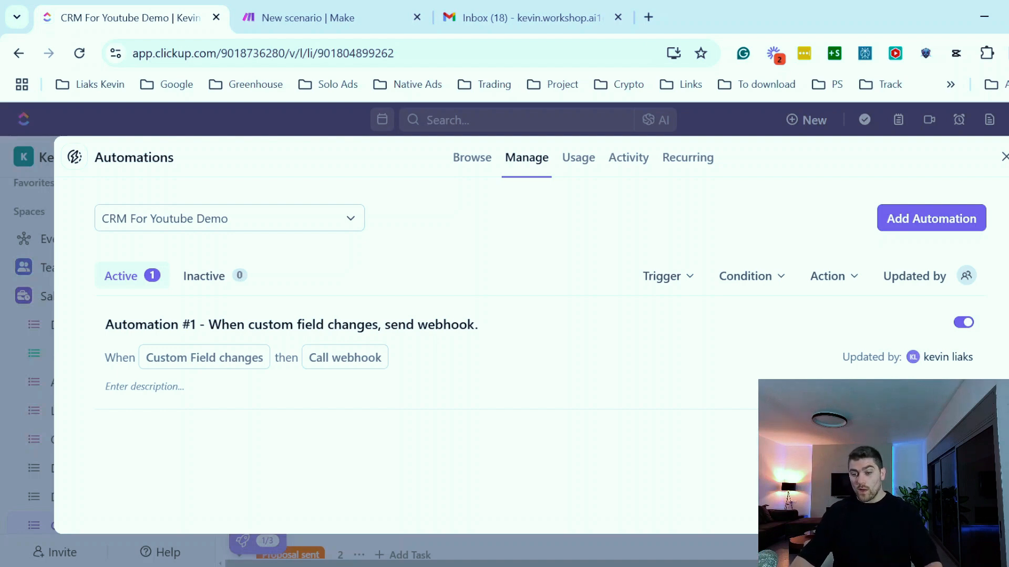
pyautogui.click(1003, 158)
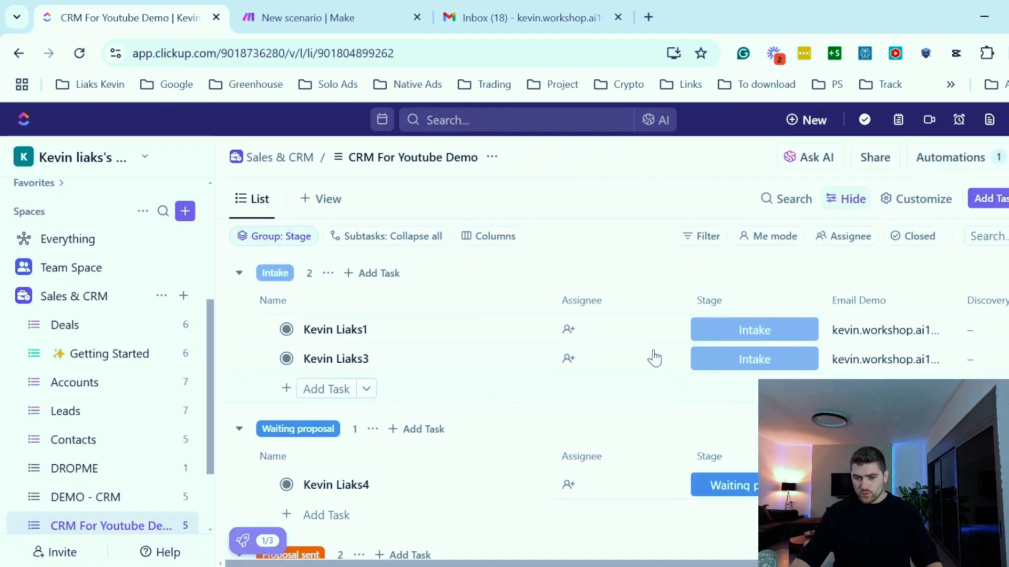
# - Switch to Make and have the webhook module redetermine its data structure
pyautogui.click(346, 25)
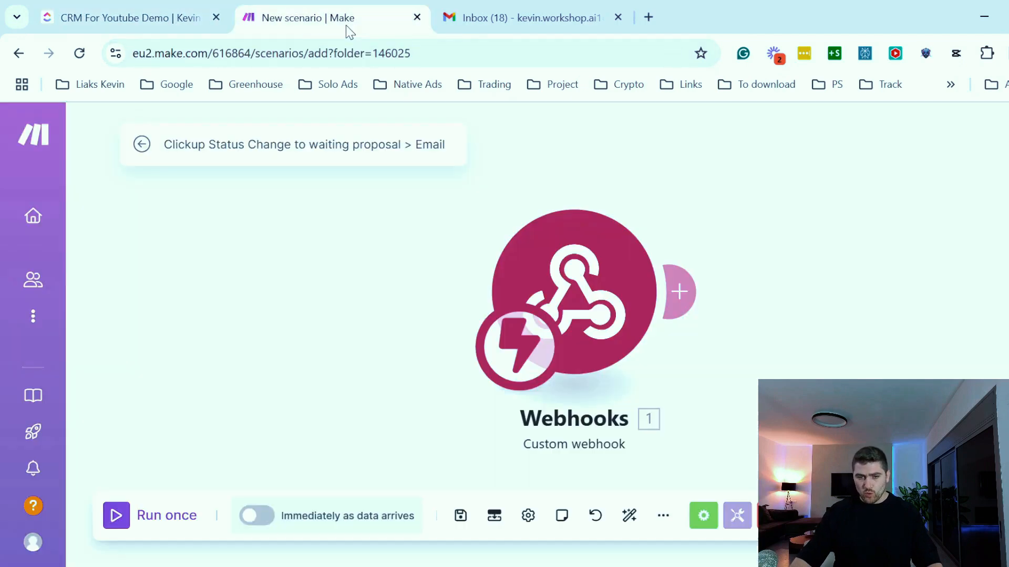
pyautogui.click(623, 281)
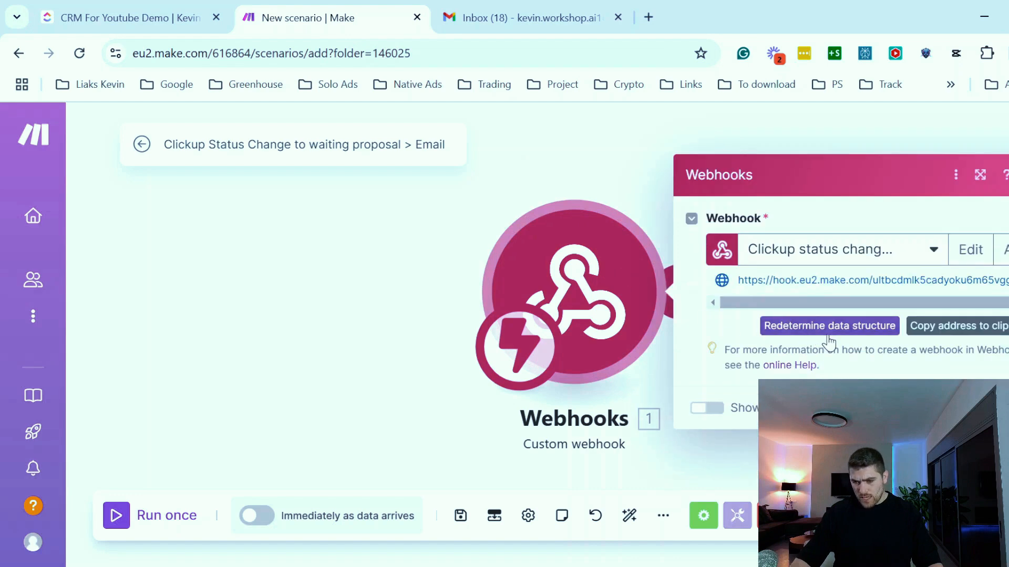
pyautogui.click(845, 333)
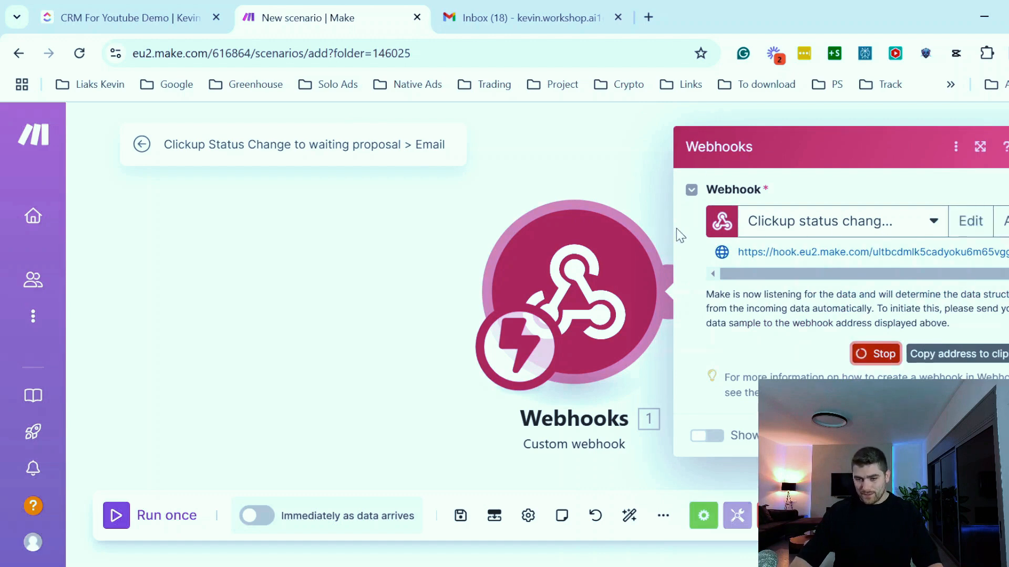
# - Switch to ClickUp and set the first Intake task's stage to Waiting proposal
pyautogui.click(108, 17)
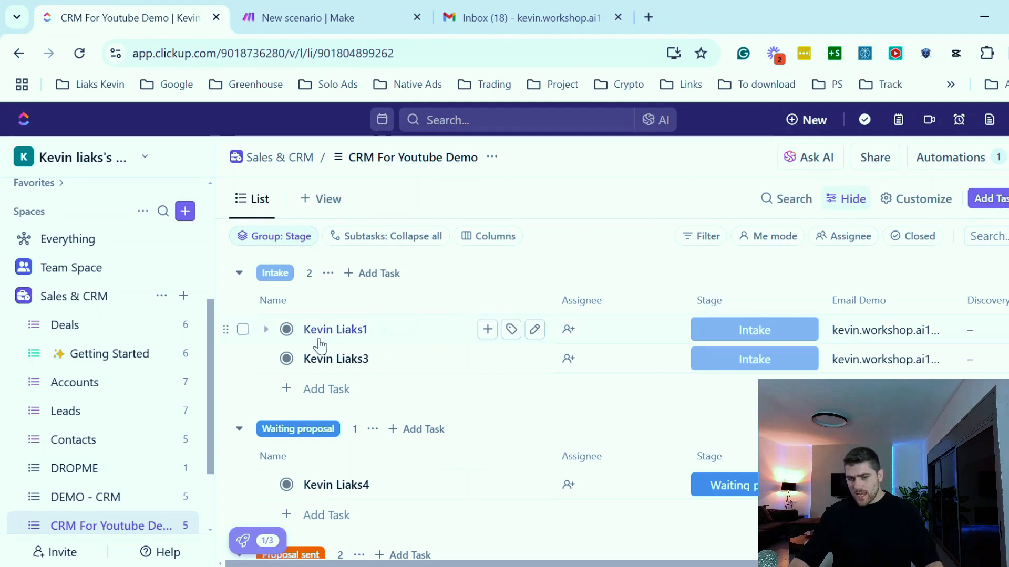
pyautogui.click(783, 336)
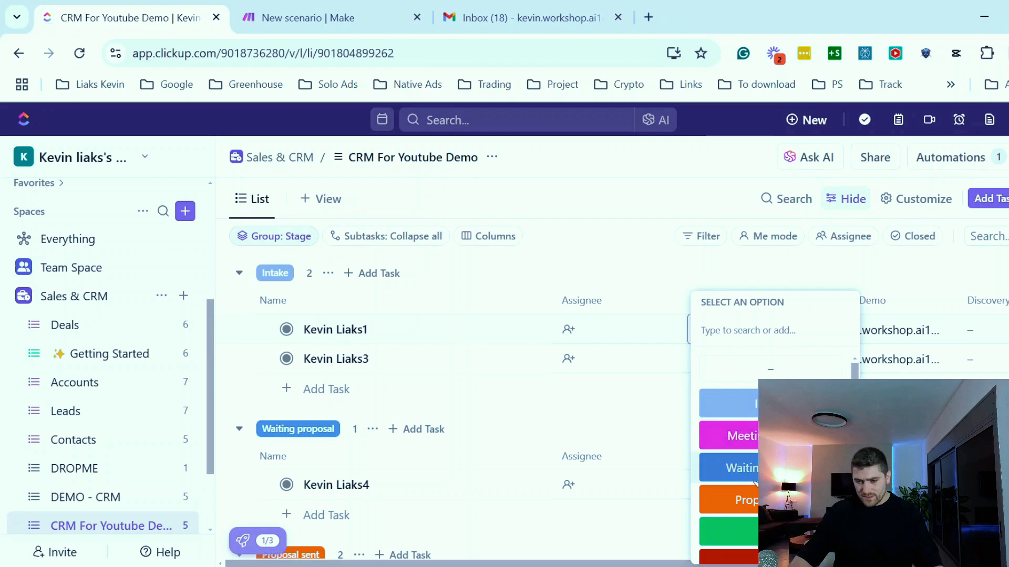
pyautogui.click(741, 467)
pyautogui.click(325, 8)
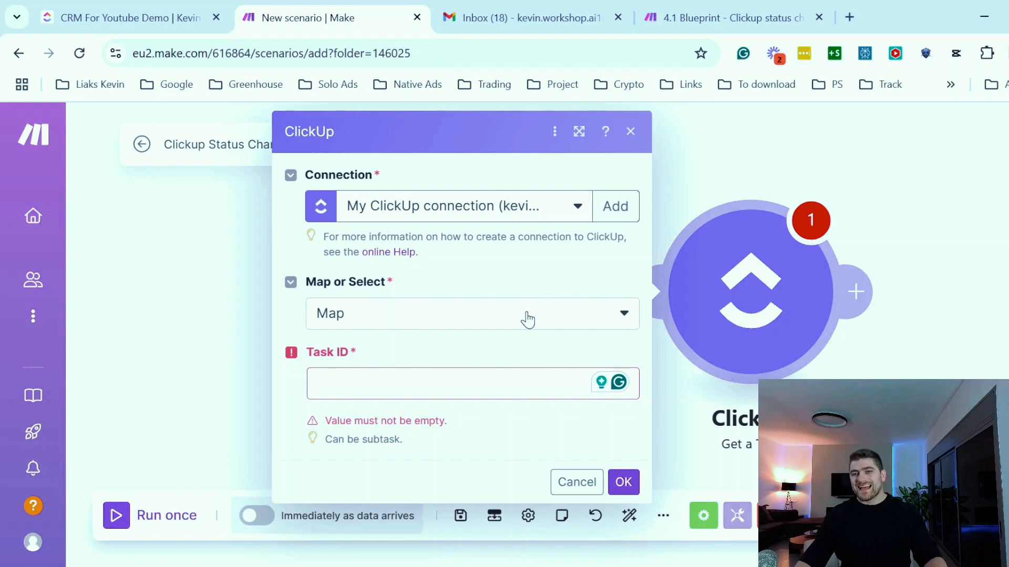
# - Map the ClickUp module's Task ID to the webhook payload id and confirm the module
pyautogui.click(377, 387)
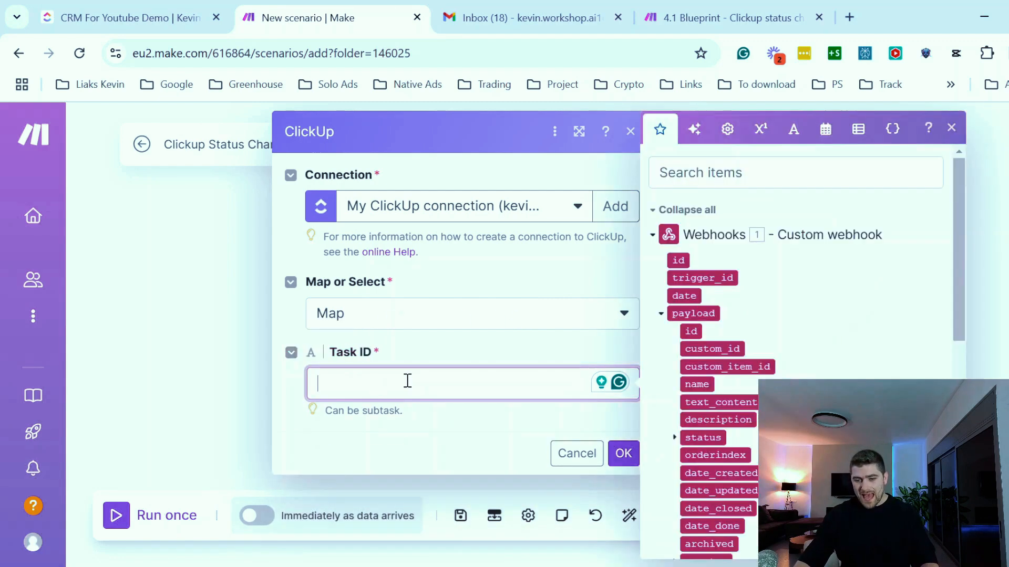
pyautogui.click(693, 332)
pyautogui.click(625, 456)
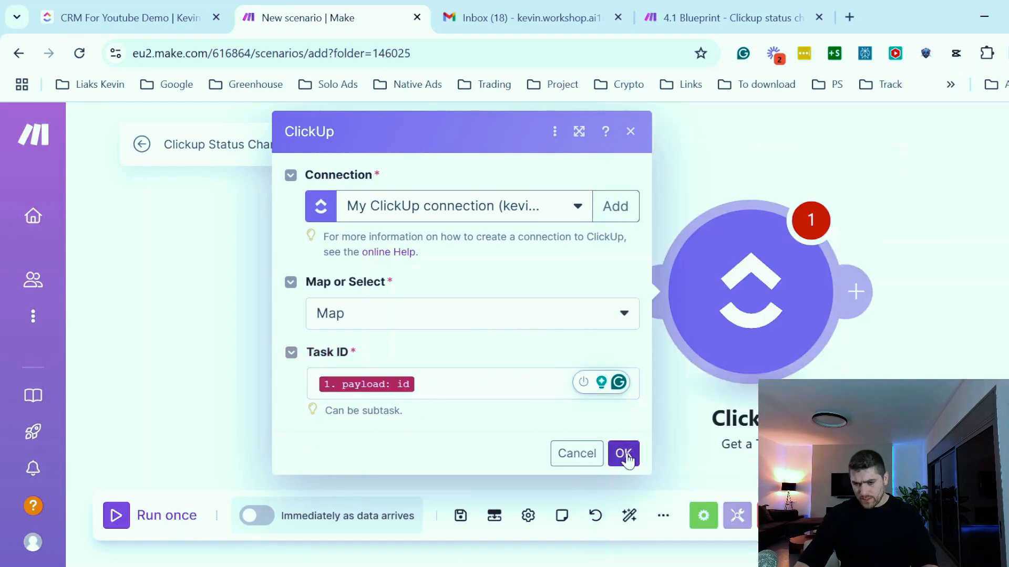
pyautogui.click(623, 454)
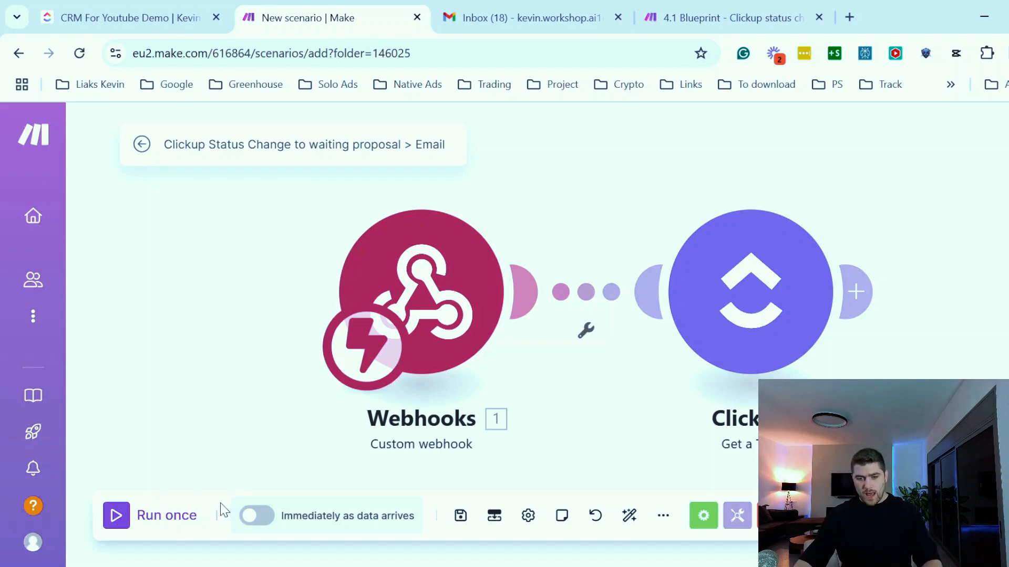
# - Run the scenario once, then set the first Intake task's stage to Waiting proposal in ClickUp to trigger it
pyautogui.click(116, 517)
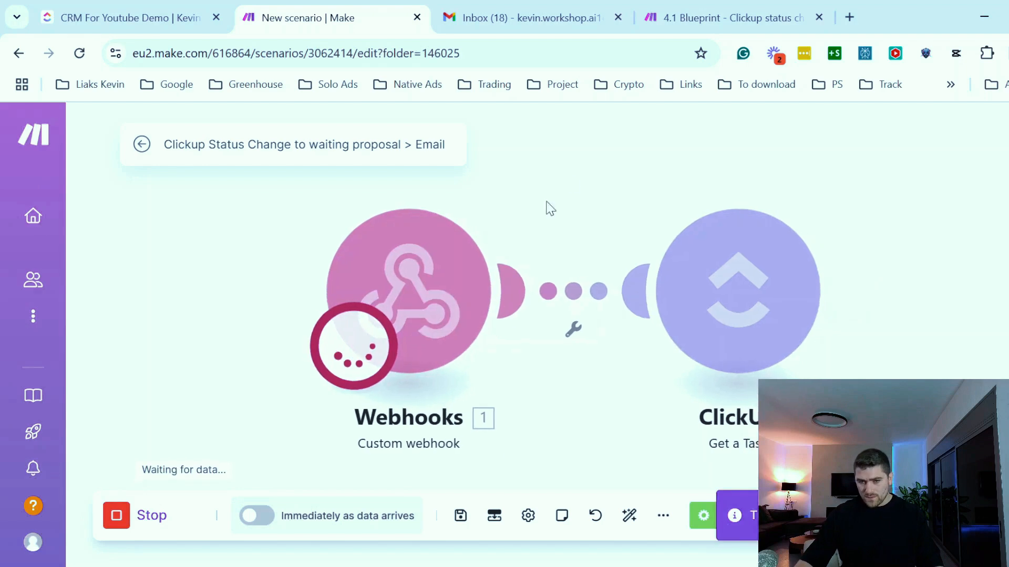
pyautogui.click(135, 18)
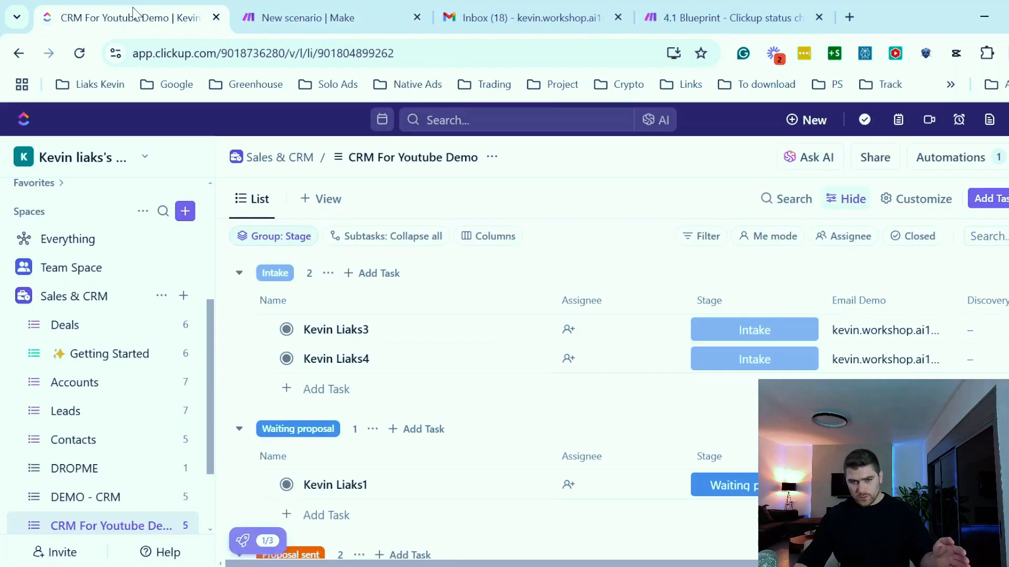
pyautogui.click(756, 330)
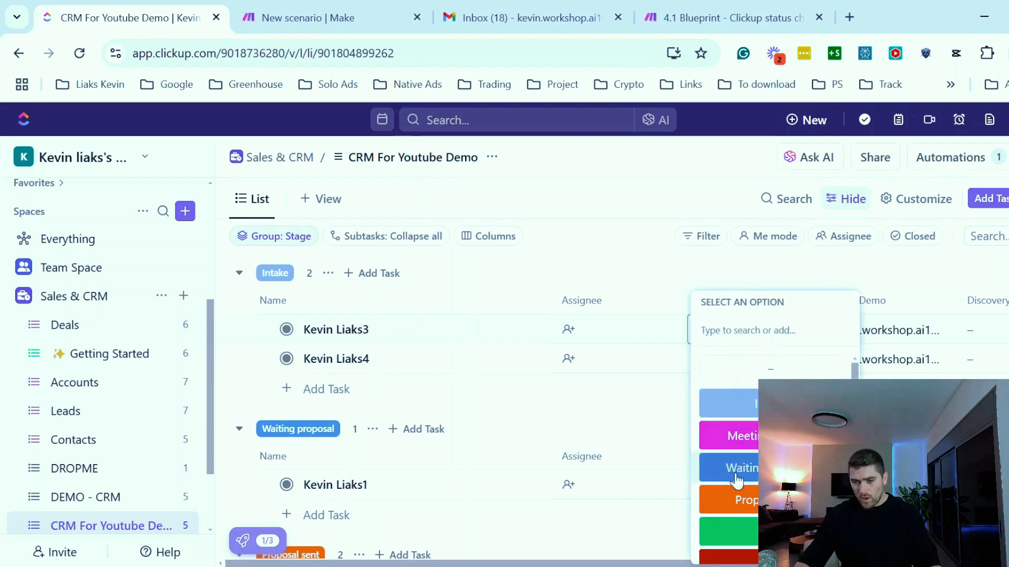
pyautogui.click(738, 479)
pyautogui.click(341, 16)
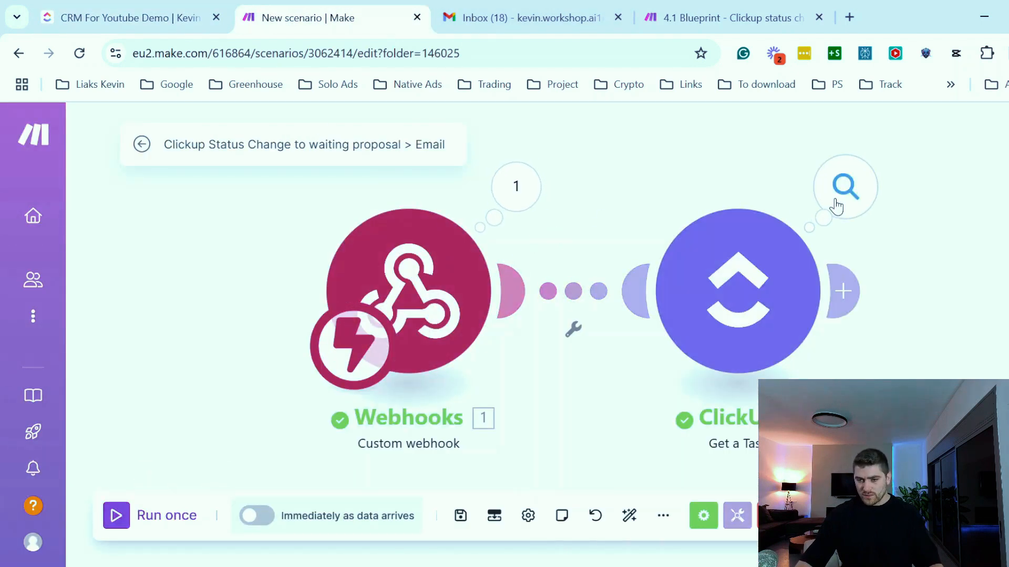
# - Inspect the ClickUp module's output bundle, including its custom fields, and compare it with the task in the list
pyautogui.click(836, 205)
pyautogui.scroll(-3, 600, 364)
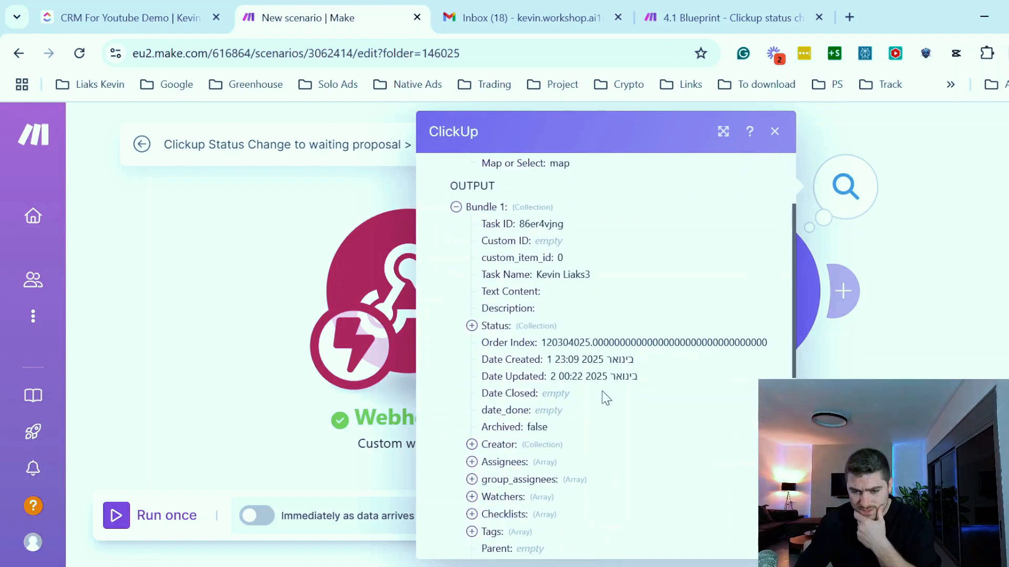
pyautogui.moveTo(495, 276); pyautogui.dragTo(591, 274)
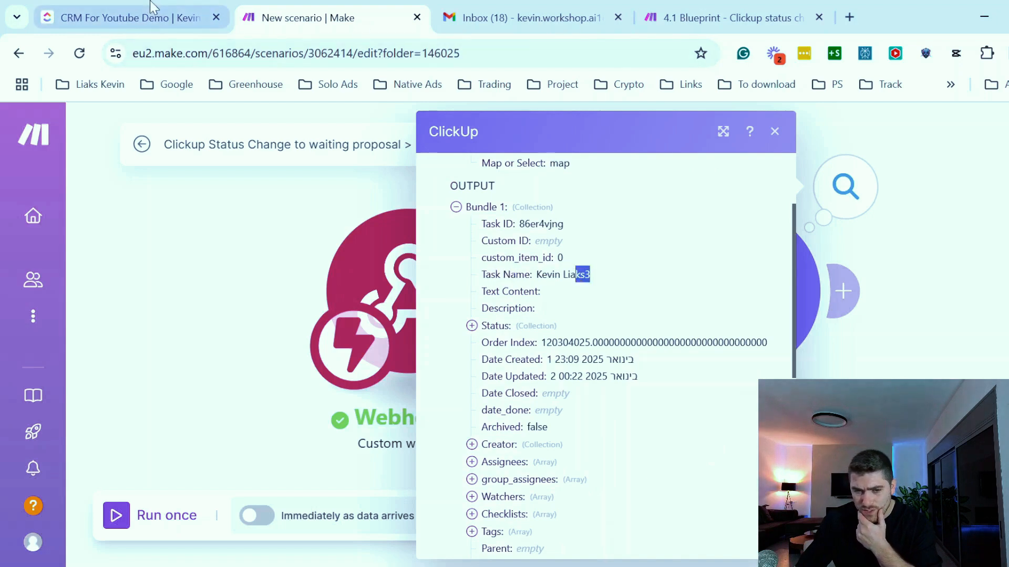
pyautogui.click(128, 18)
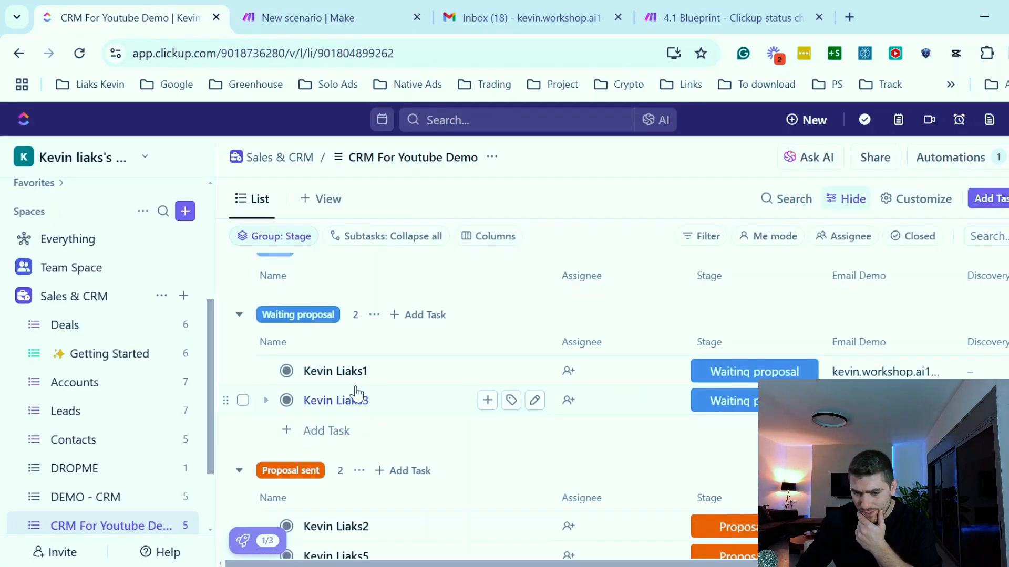
pyautogui.click(361, 21)
pyautogui.scroll(-2, 653, 280)
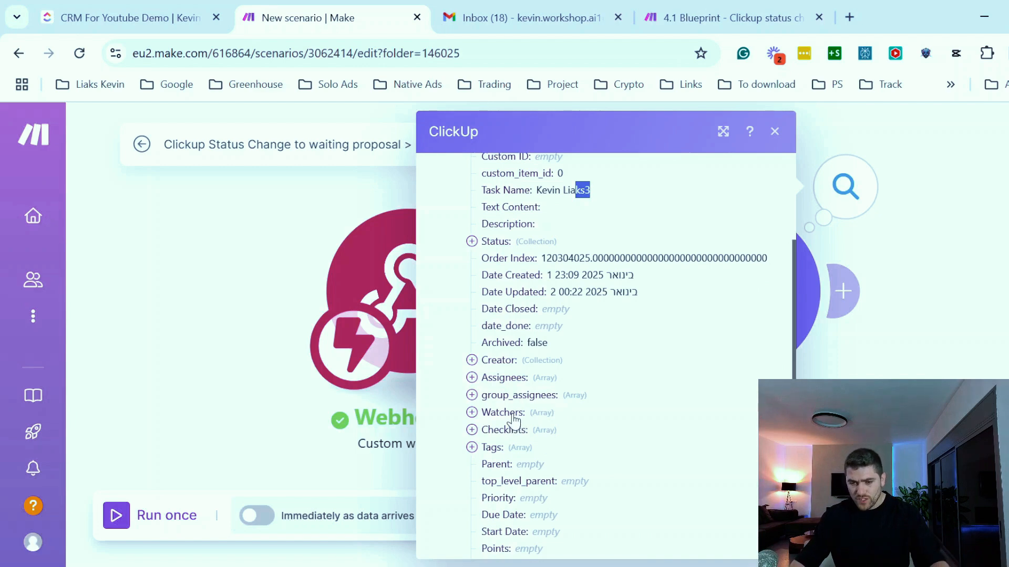
pyautogui.scroll(-2, 493, 420)
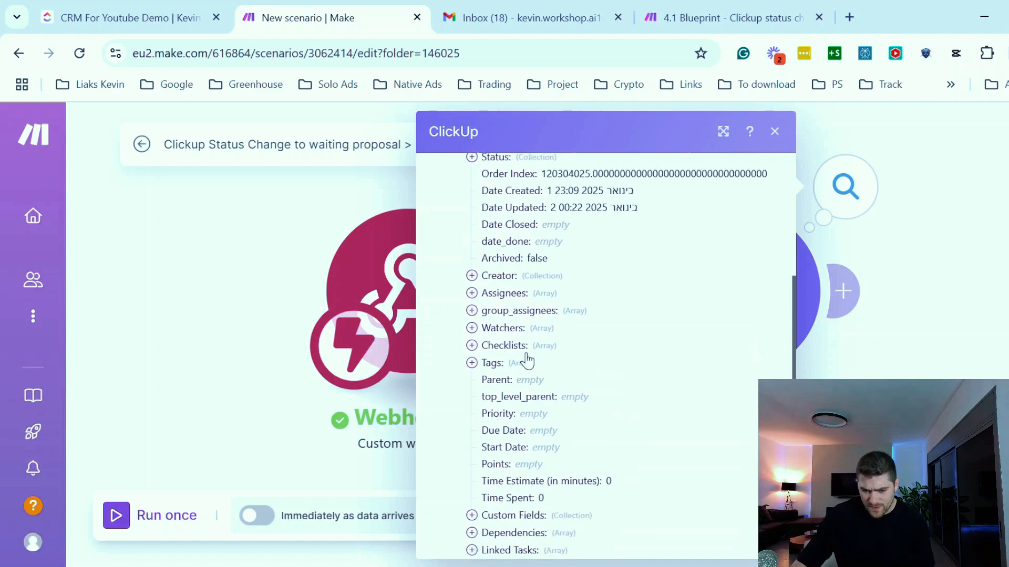
pyautogui.scroll(-2, 552, 392)
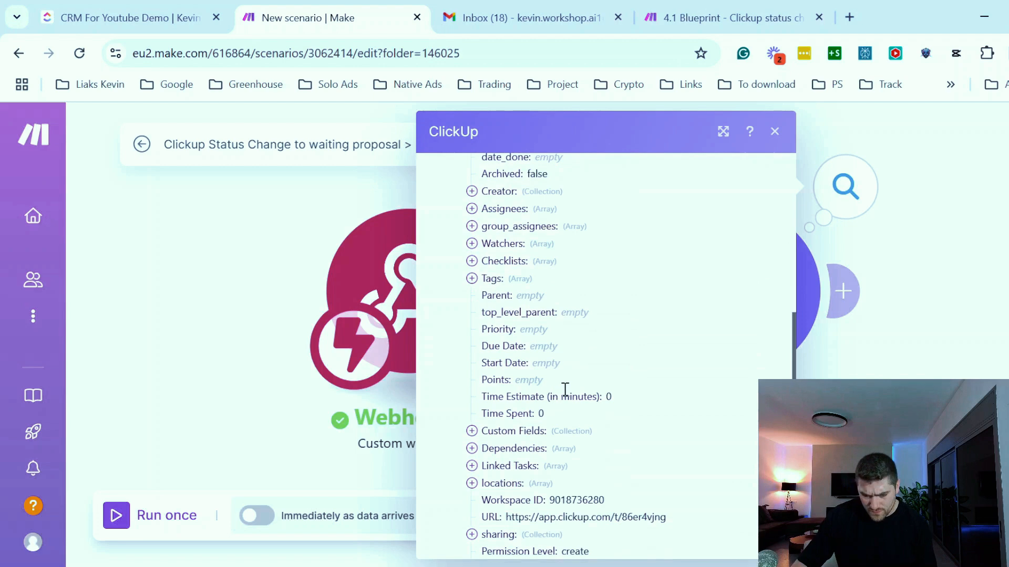
pyautogui.scroll(-2, 565, 389)
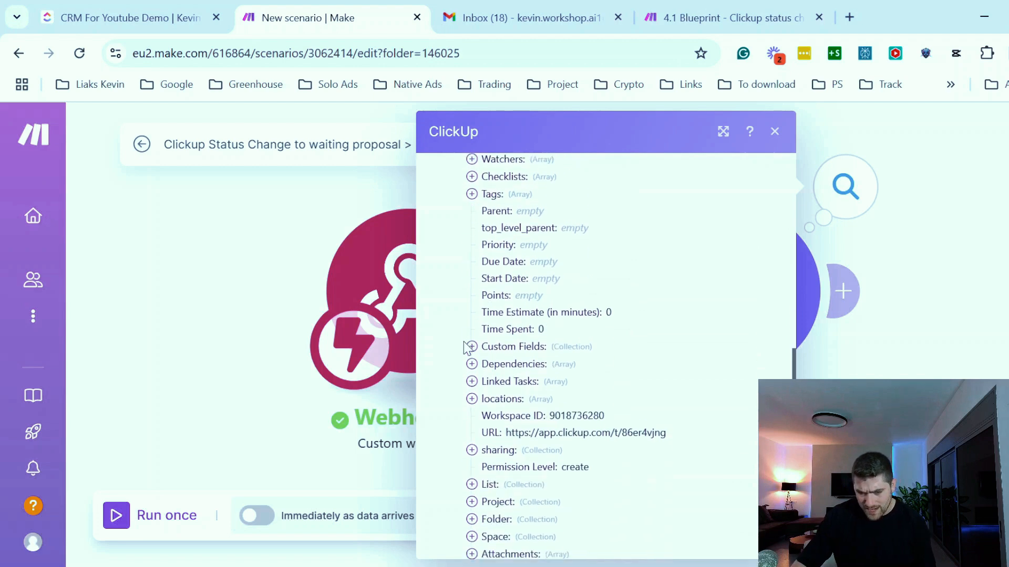
pyautogui.click(472, 348)
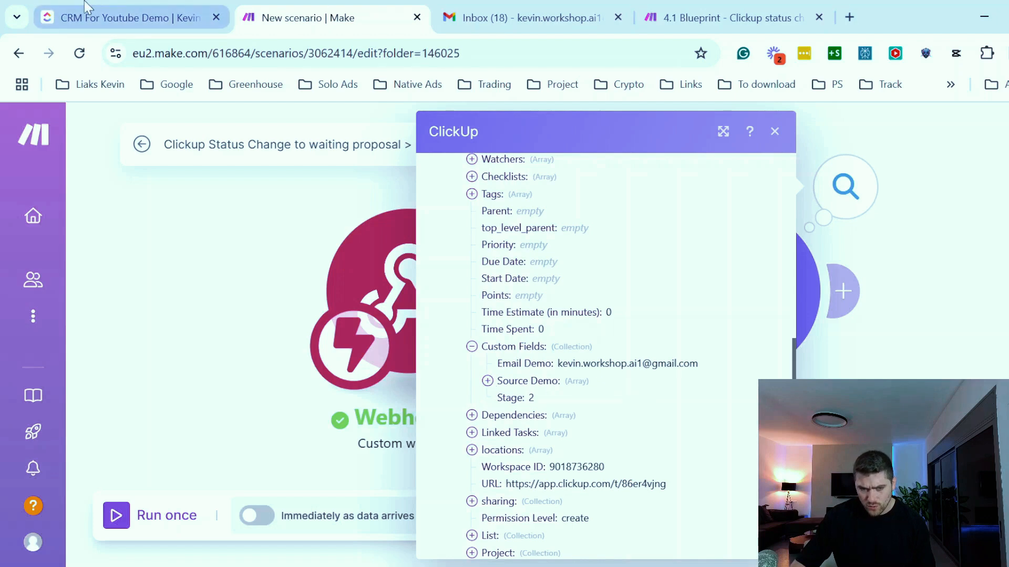
pyautogui.click(146, 16)
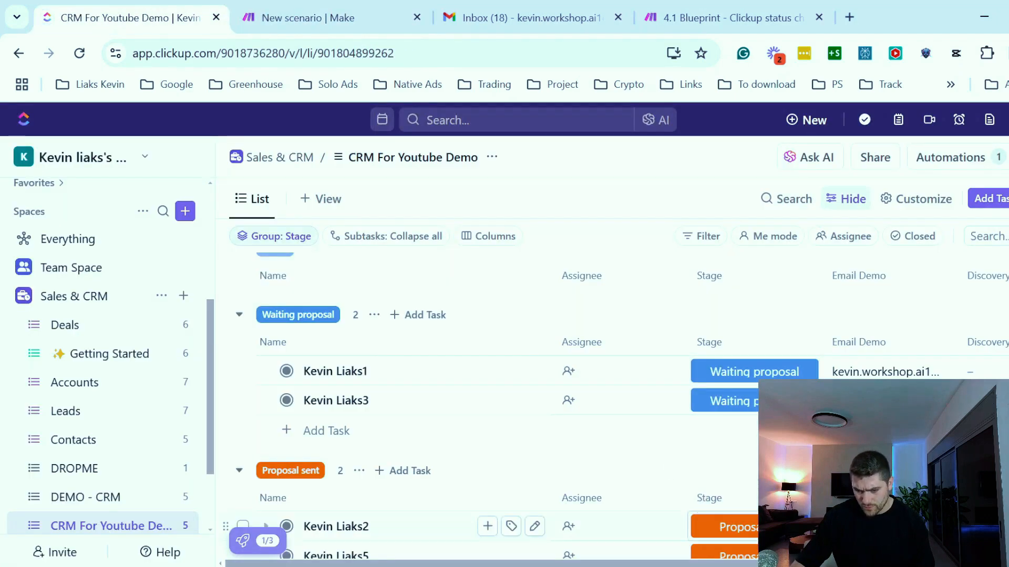
pyautogui.hscroll(4, 578, 520)
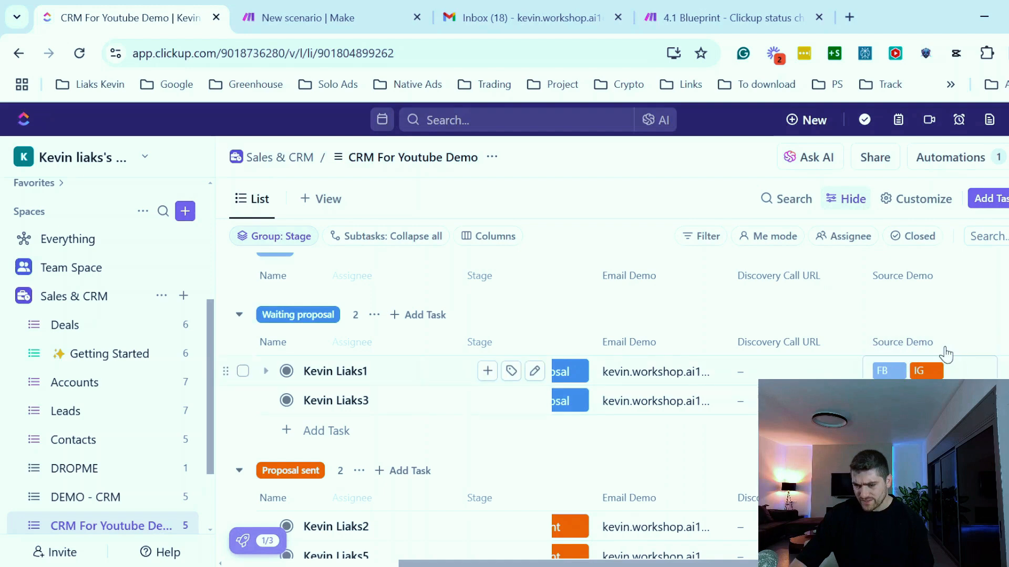
pyautogui.click(324, 21)
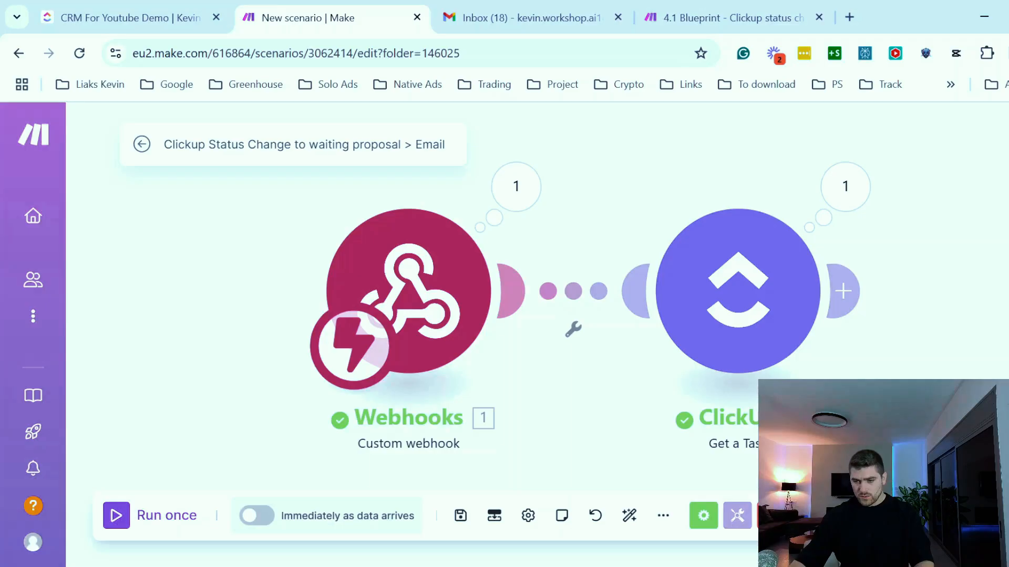
# - Add an Email "Send an Email" module after the ClickUp module
pyautogui.click(843, 288)
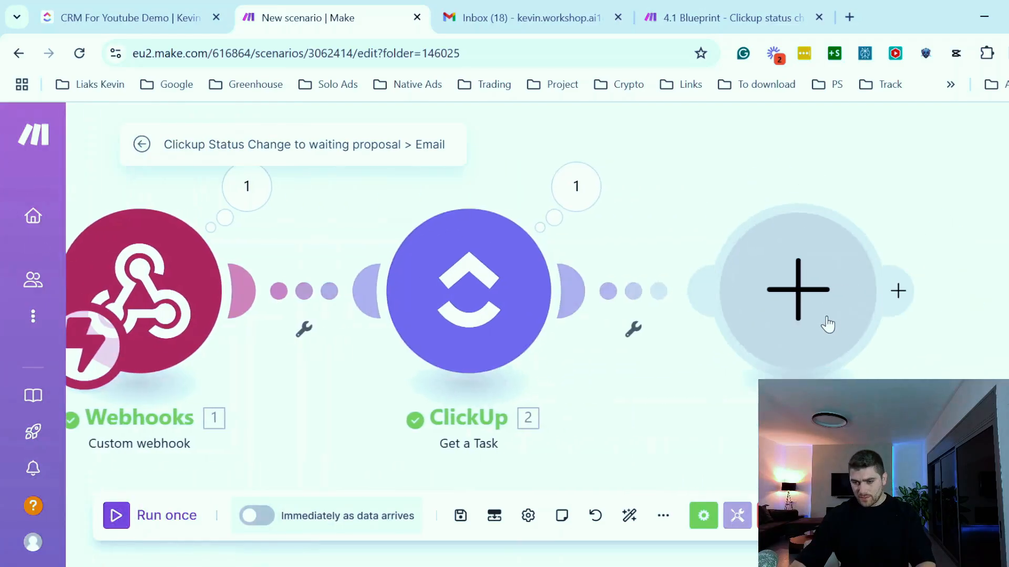
pyautogui.write('email')
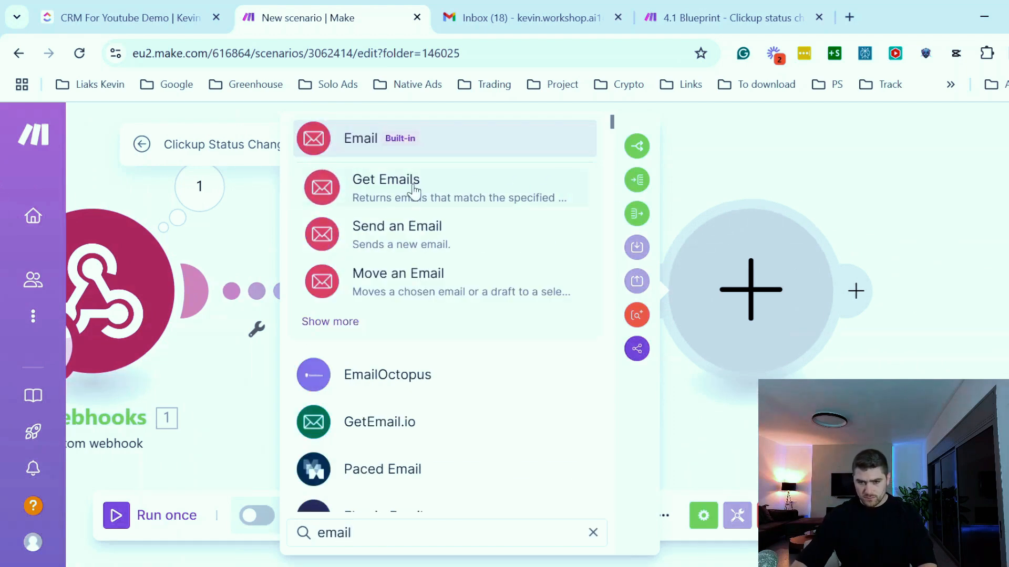
pyautogui.click(399, 238)
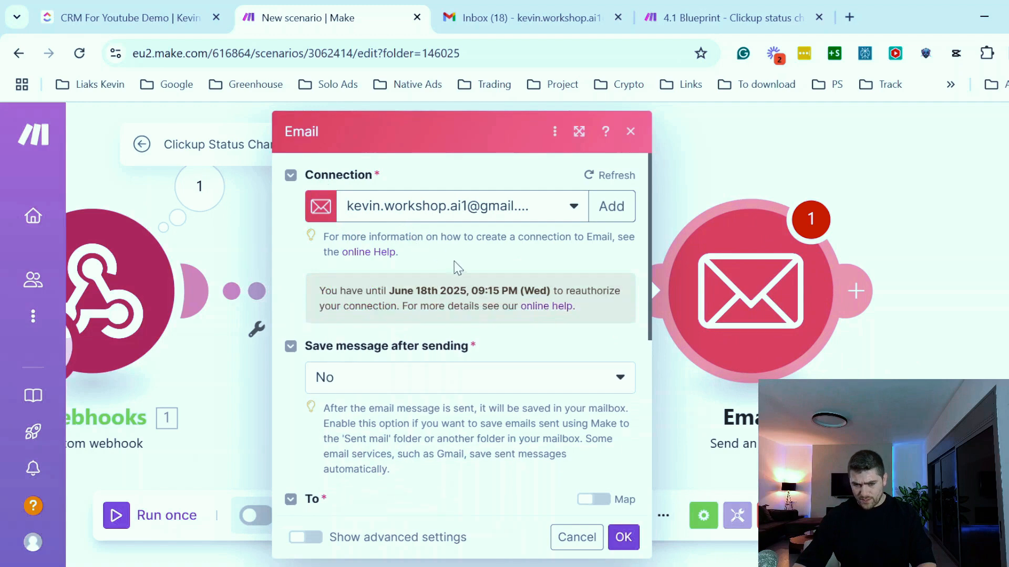
pyautogui.scroll(-5, 464, 275)
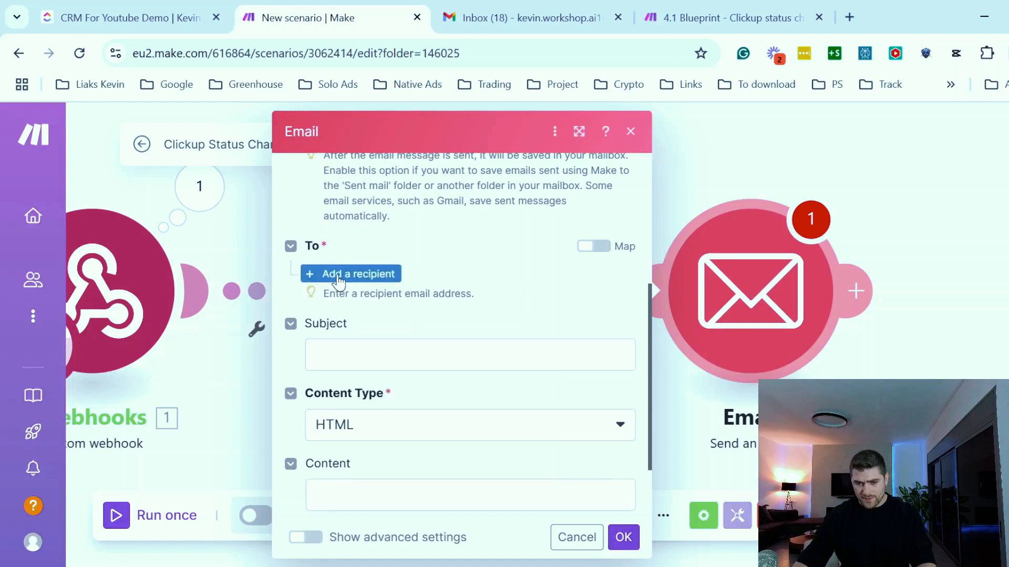
# - Switch the To field to mapping and map it to the ClickUp custom field Email Demo
pyautogui.click(343, 276)
pyautogui.scroll(3, 407, 353)
pyautogui.scroll(-3, 407, 353)
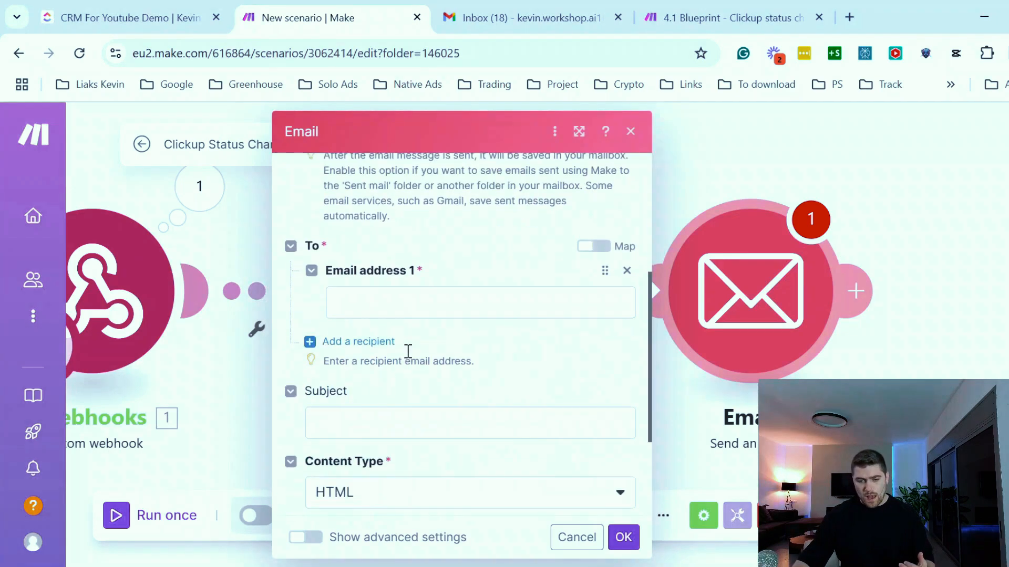
pyautogui.click(596, 246)
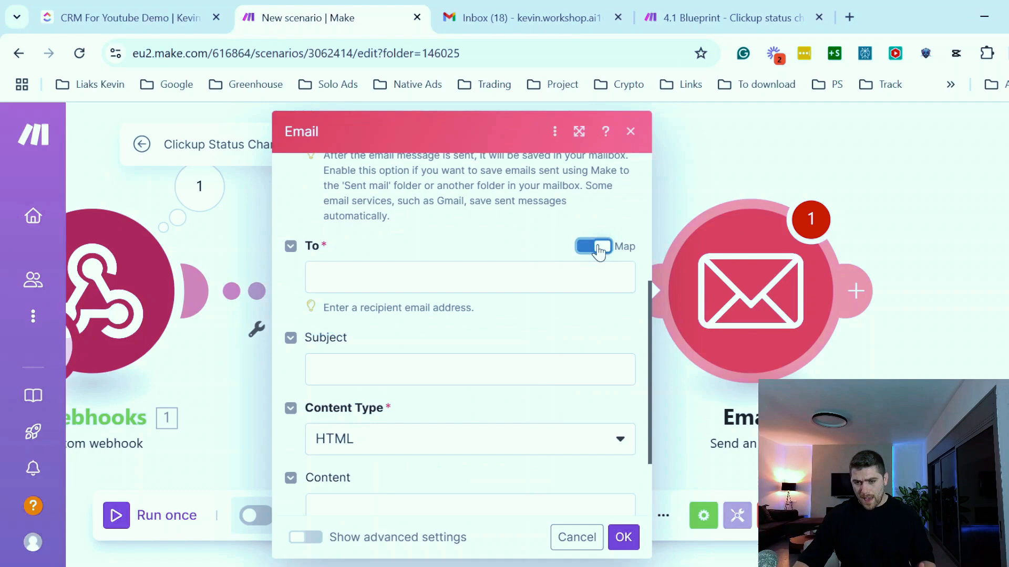
pyautogui.click(450, 291)
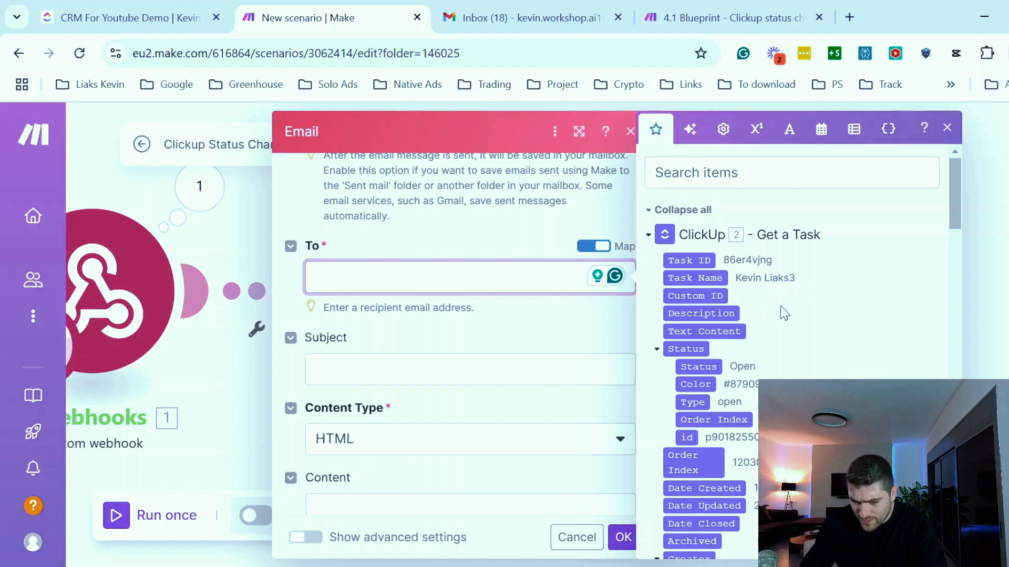
pyautogui.scroll(-5, 809, 318)
pyautogui.scroll(-2, 803, 315)
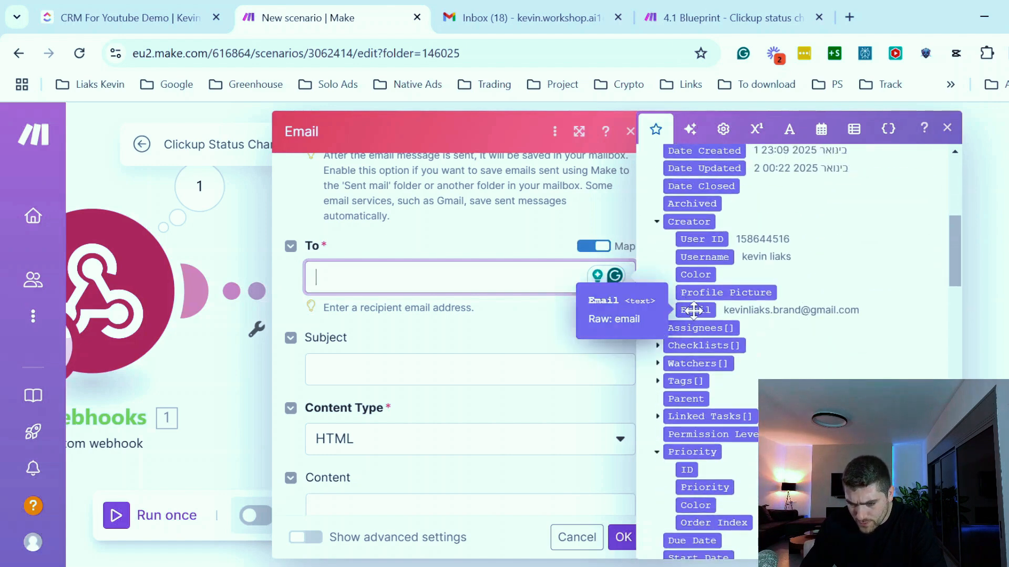
pyautogui.scroll(-15, 804, 331)
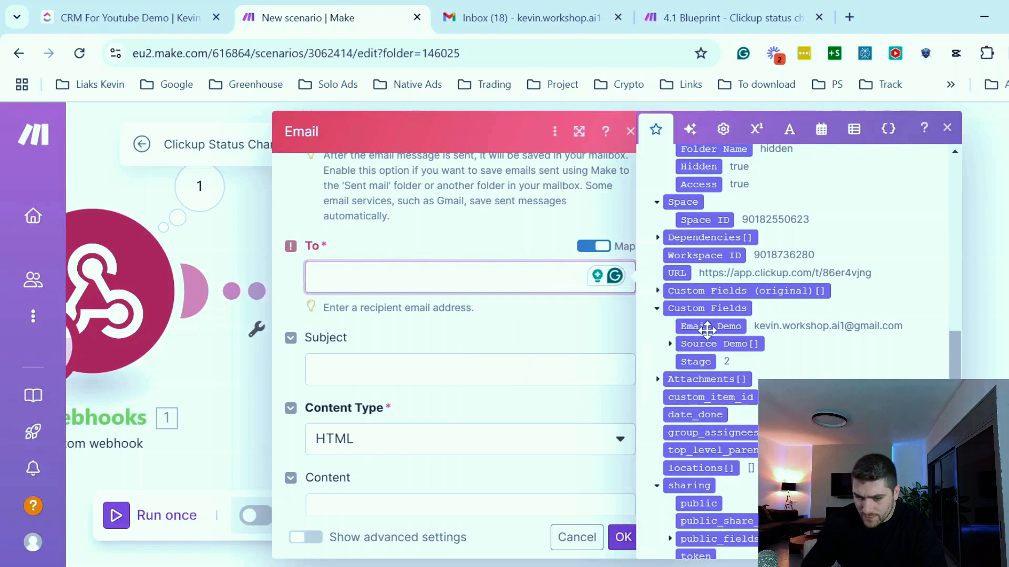
pyautogui.click(707, 330)
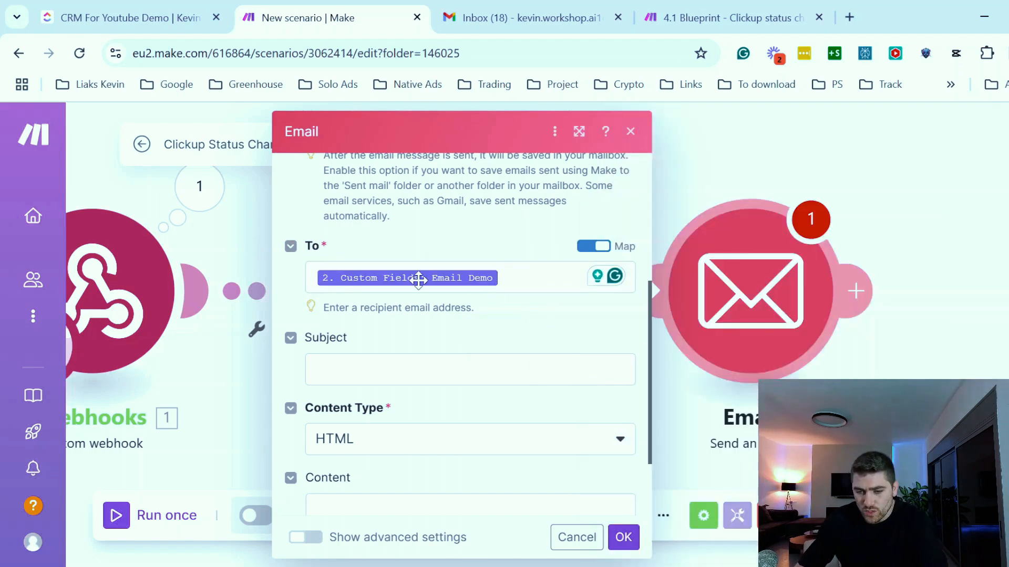
# - Review the tasks' Email Demo values in the ClickUp CRM list
pyautogui.click(110, 20)
pyautogui.scroll(-2, 637, 416)
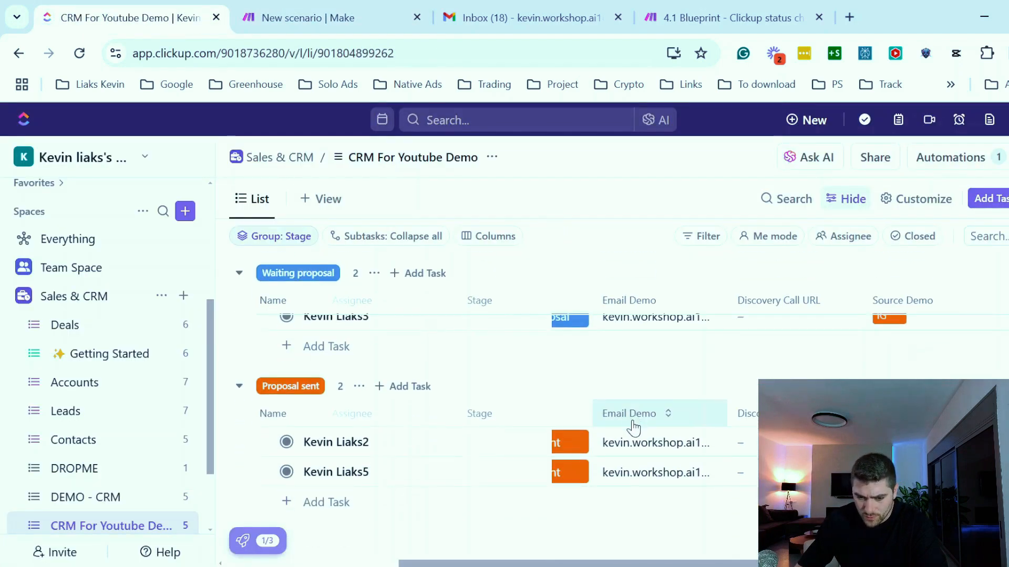
pyautogui.scroll(2, 633, 428)
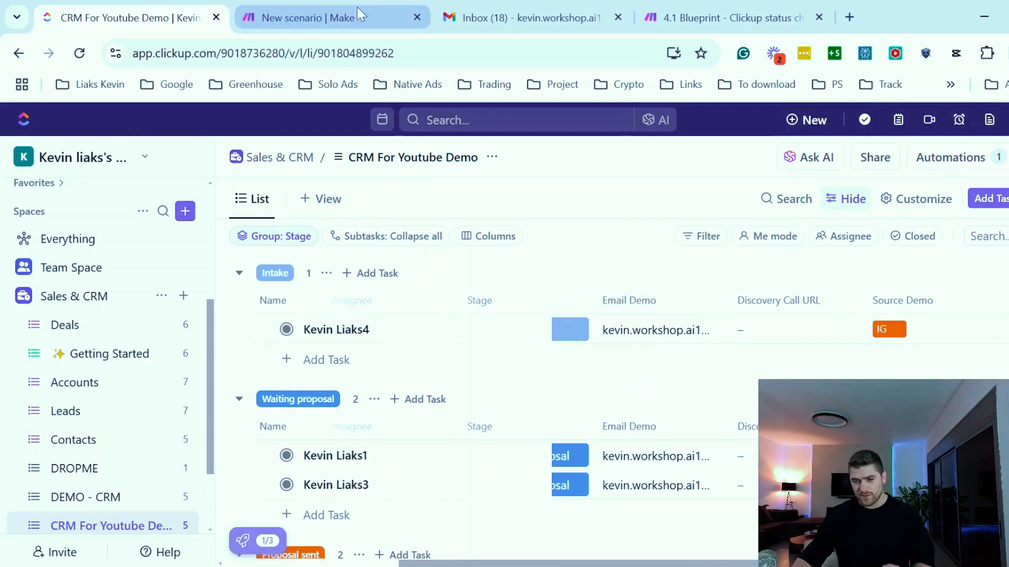
pyautogui.moveTo(722, 563); pyautogui.dragTo(628, 558)
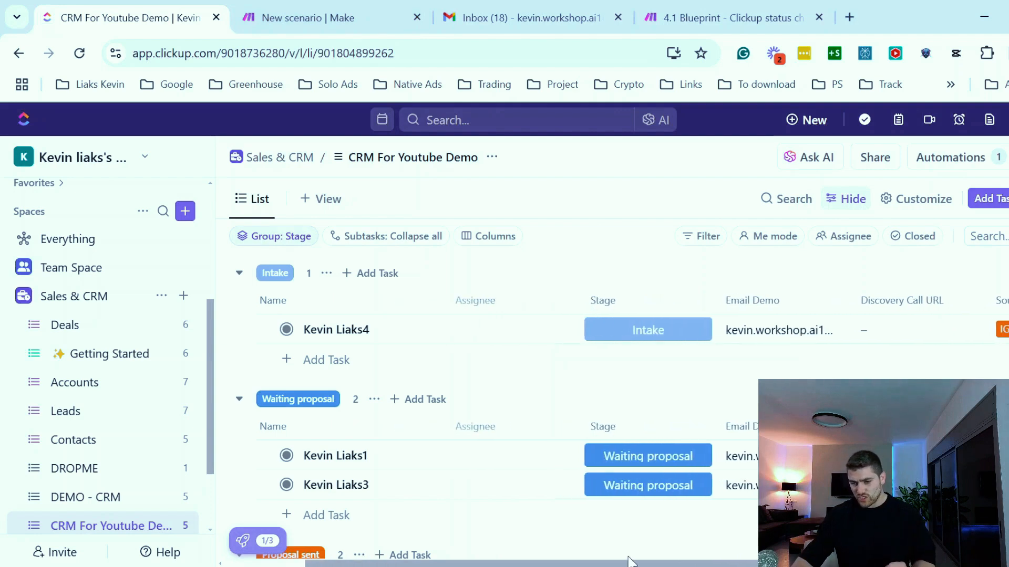
pyautogui.click(308, 24)
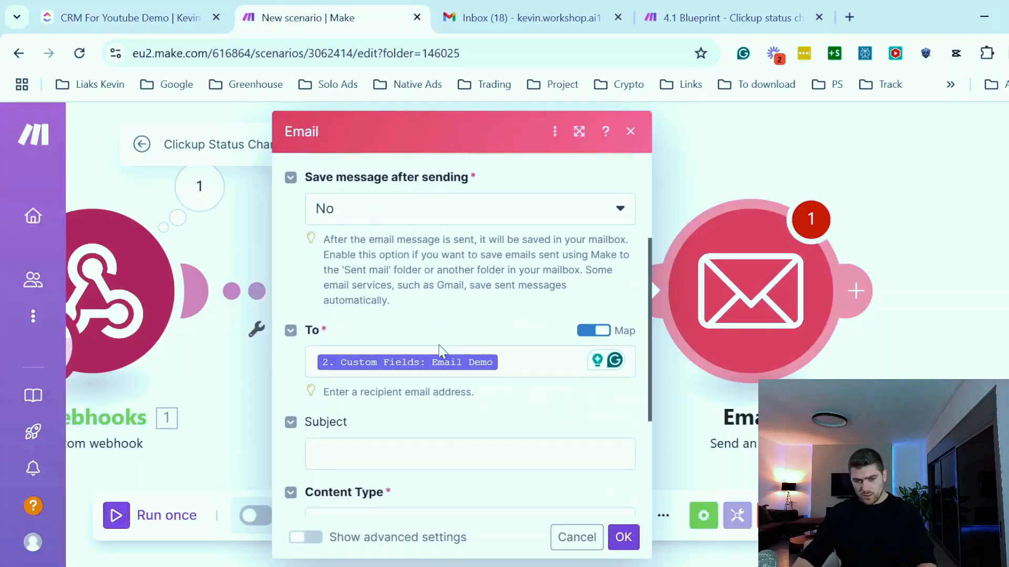
# - Paste the subject "Thanks for the Call! Proposal Coming Soon" into the email module
pyautogui.scroll(-2, 440, 351)
pyautogui.click(376, 364)
pyautogui.write('Thanks for the Call! Proposal Coming Soon')
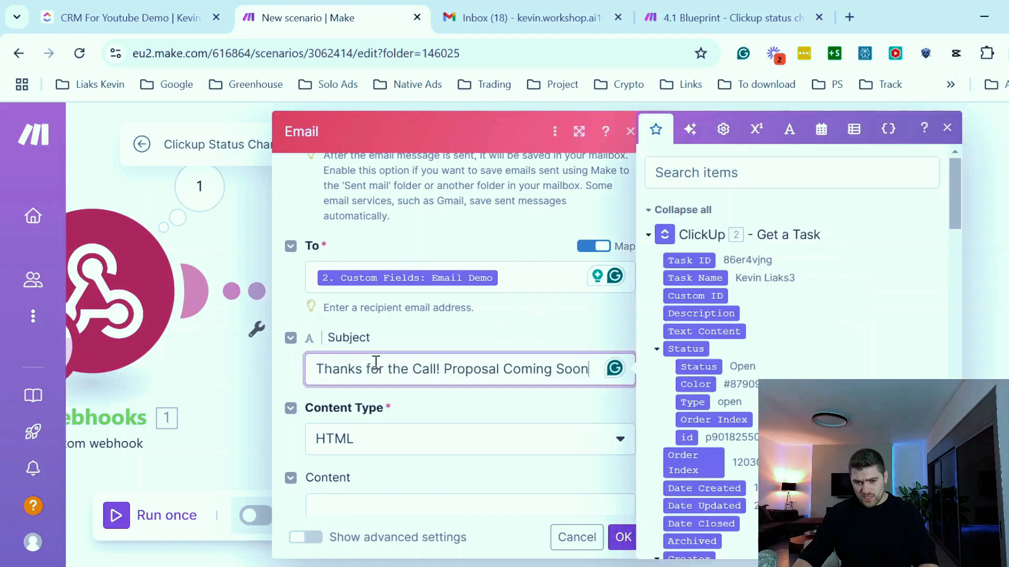
pyautogui.click(402, 336)
pyautogui.scroll(-2, 473, 315)
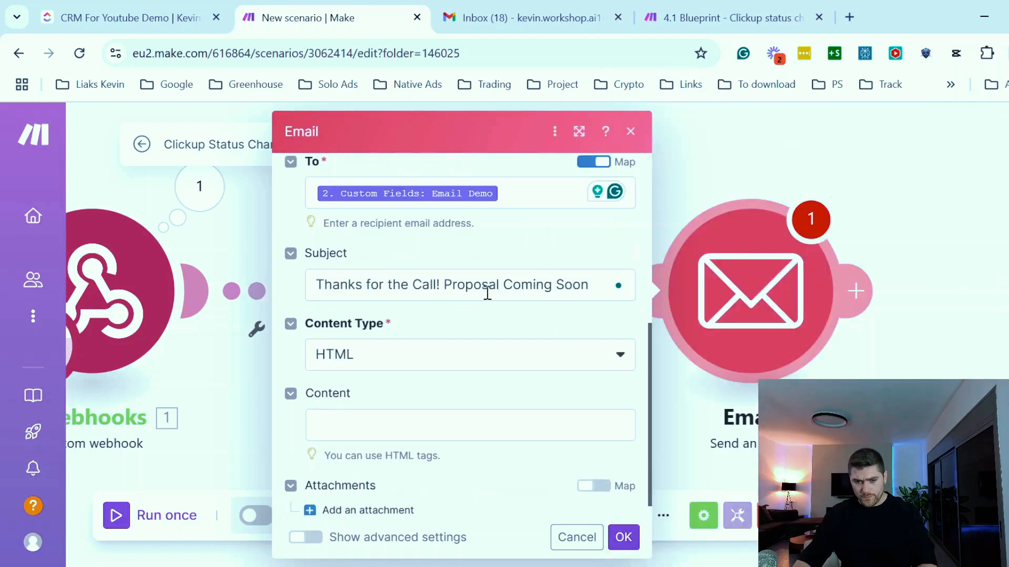
pyautogui.scroll(-1, 480, 308)
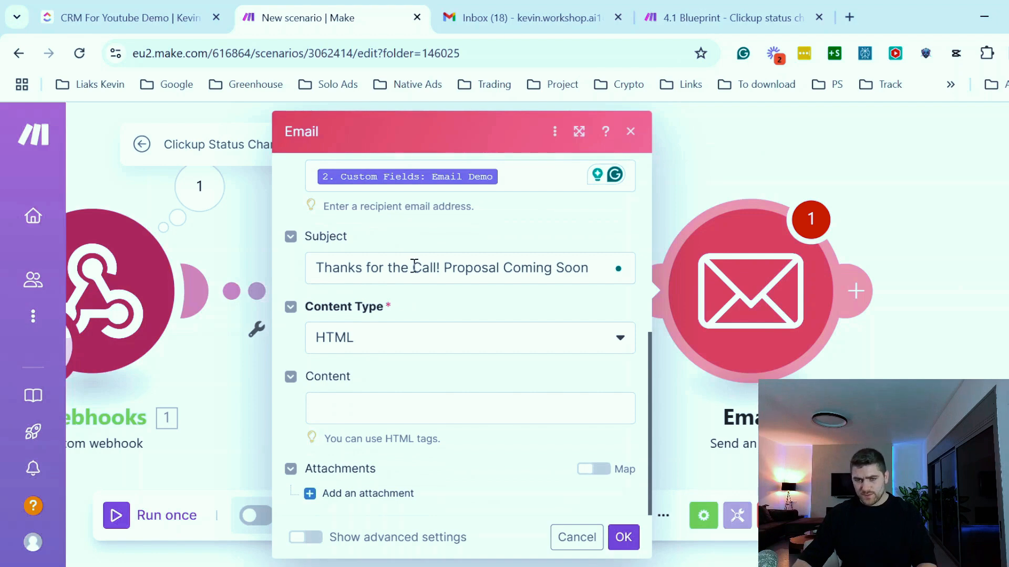
# - Paste an HTML email body thanking for the call and promising the proposal within 2–3 hours into Content
pyautogui.click(355, 411)
pyautogui.write('<br><br>Thanks for the call earlier! Just letting you know that I’m working on your proposal and will have it ready within the next 2–3 hours.  <br><br> Let me know if you have any questions in the meantime. <br><br>Thanks ,<br>Kevin')
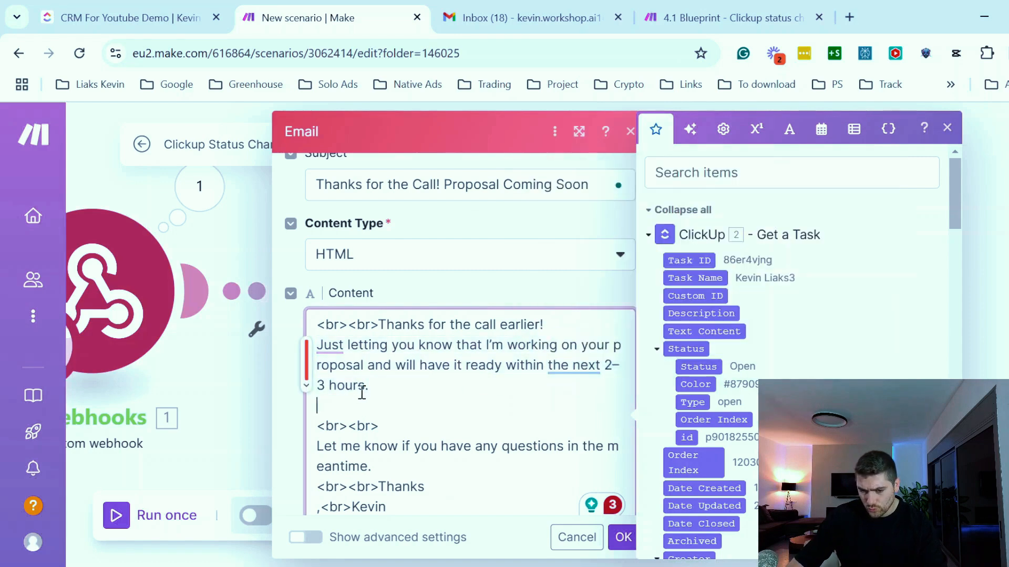
pyautogui.moveTo(339, 324)
pyautogui.mouseDown()
pyautogui.moveTo(322, 329)
pyautogui.moveTo(342, 329)
pyautogui.mouseUp()
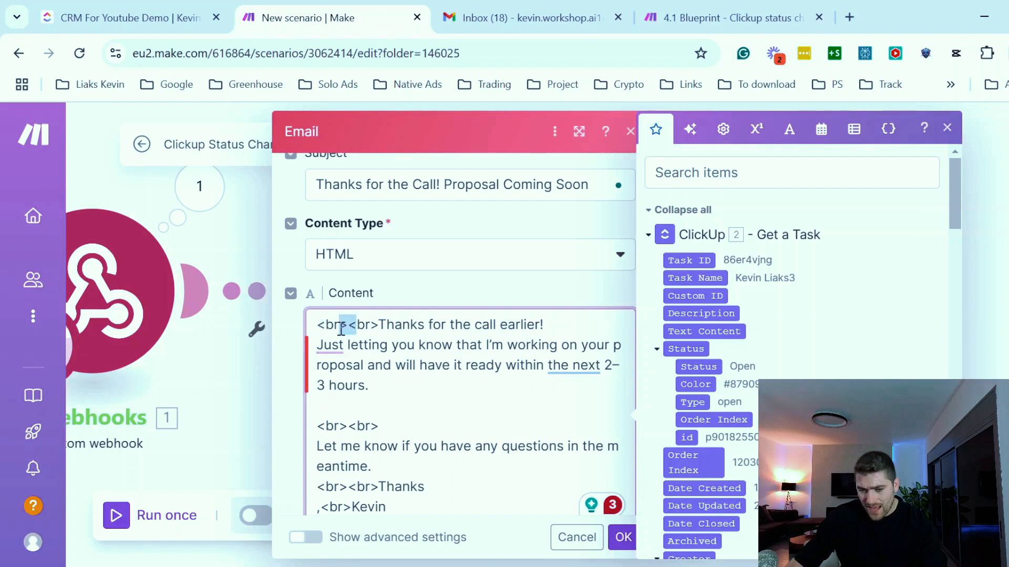
pyautogui.click(379, 328)
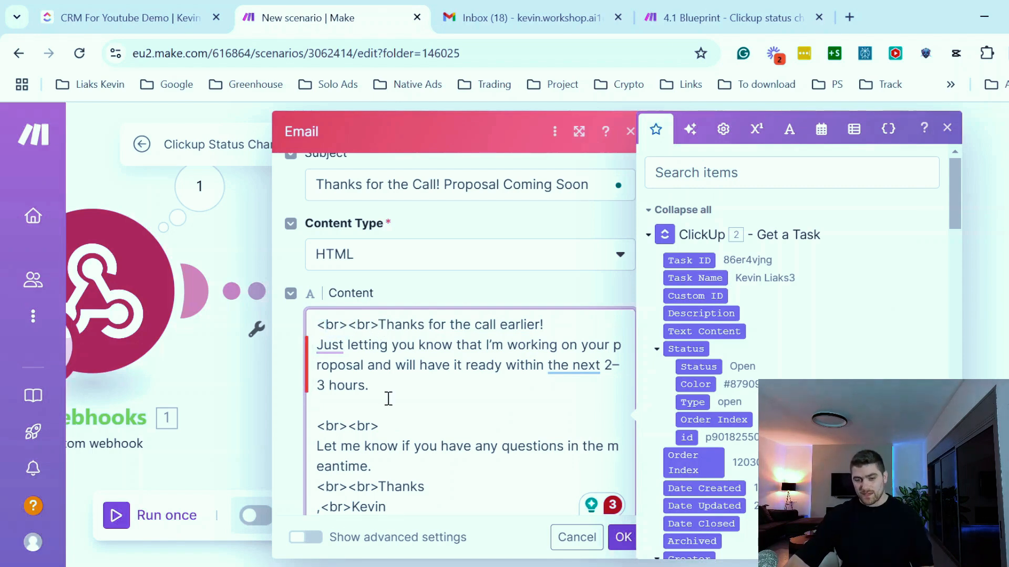
# - Insert two blank lines at the top of the email Content body
pyautogui.scroll(-2, 388, 399)
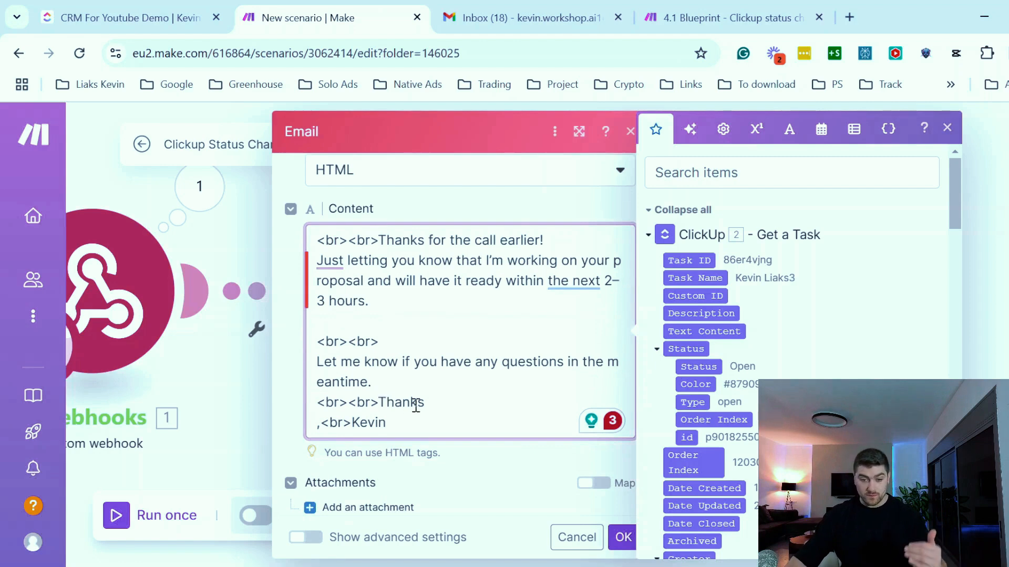
pyautogui.scroll(2, 320, 337)
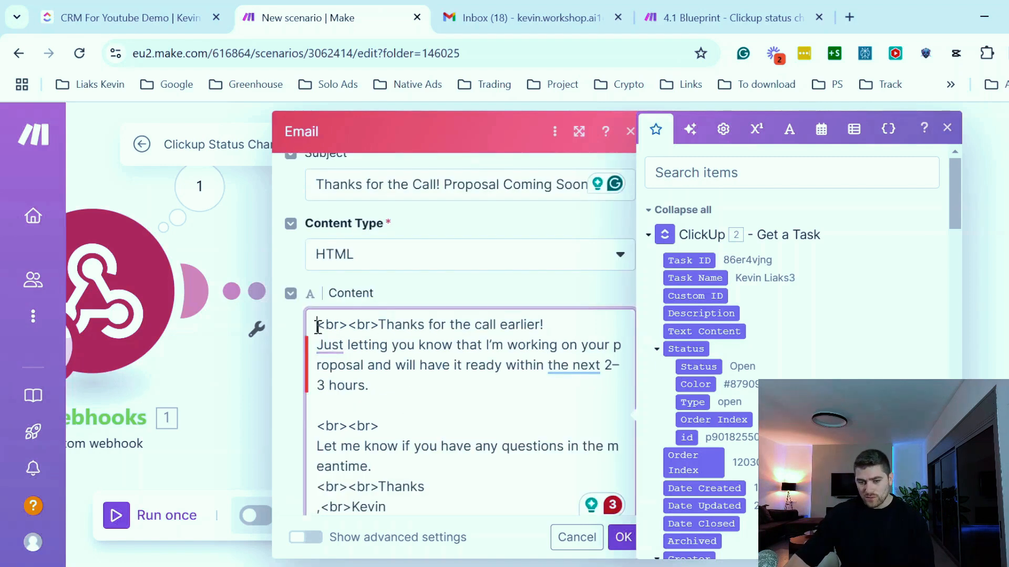
pyautogui.click(317, 325)
pyautogui.press('Return')
pyautogui.press('Return')
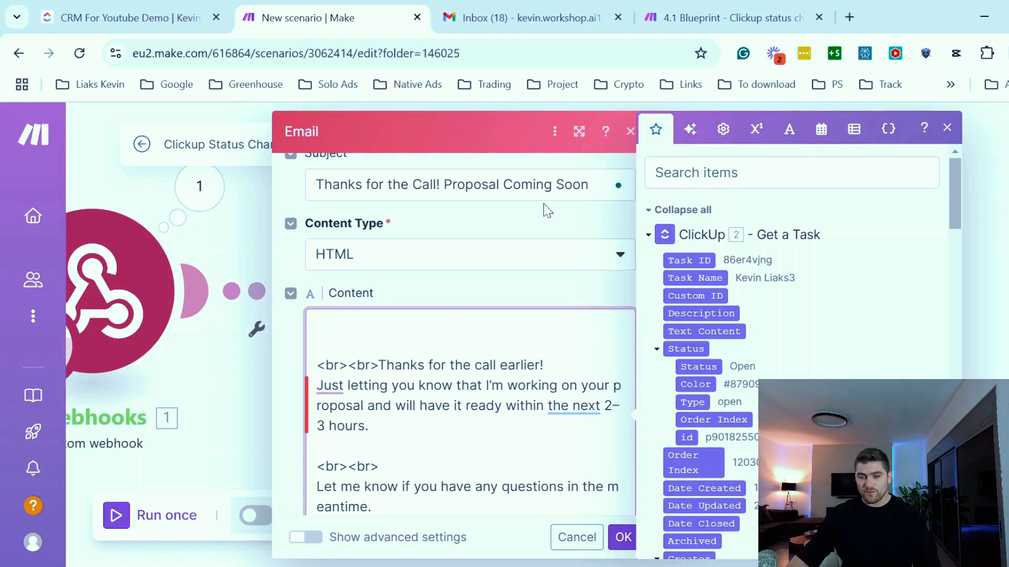
# - Check the task names in the ClickUp CRM list before returning to the email module
pyautogui.click(138, 19)
pyautogui.scroll(-1, 347, 342)
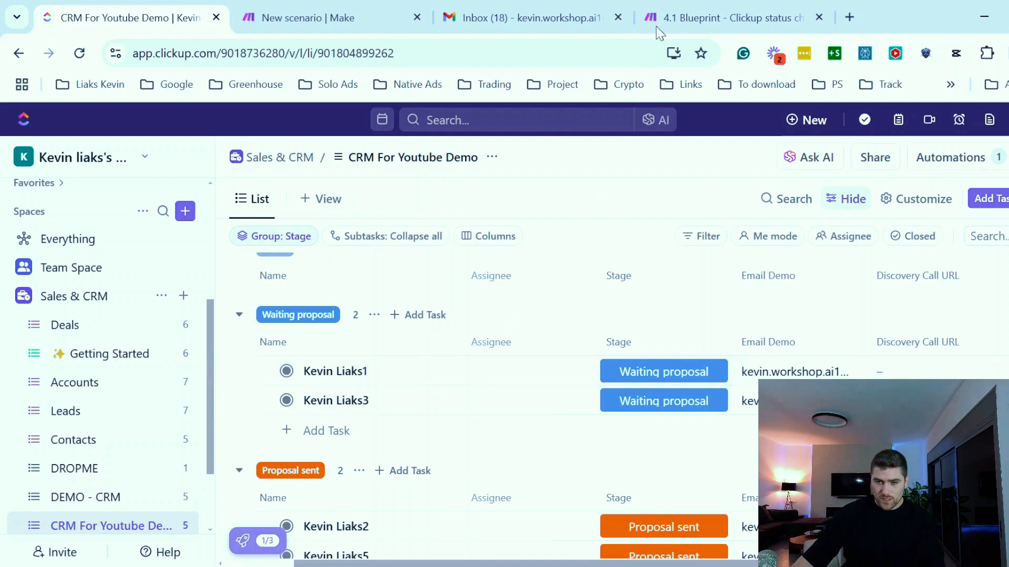
pyautogui.click(314, 19)
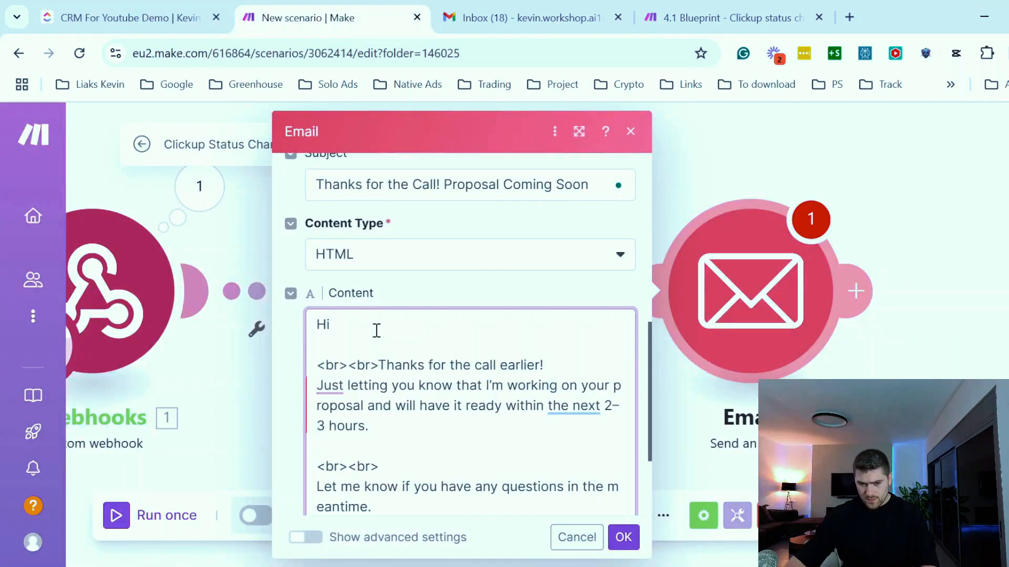
# - Start the Content with the greeting Hi followed by get(split(Task Name)) to insert the contact's first name
pyautogui.click(367, 324)
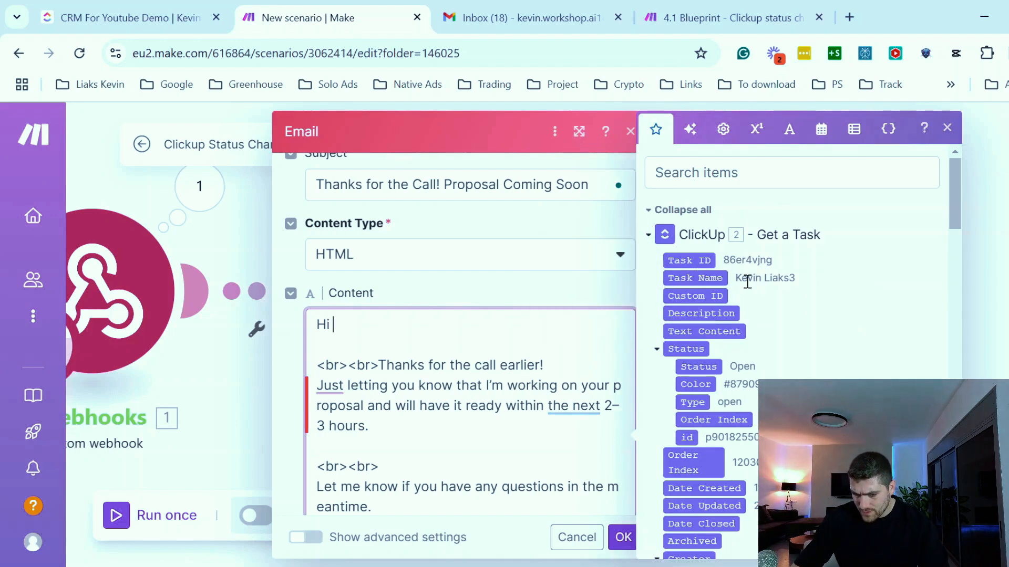
pyautogui.click(704, 279)
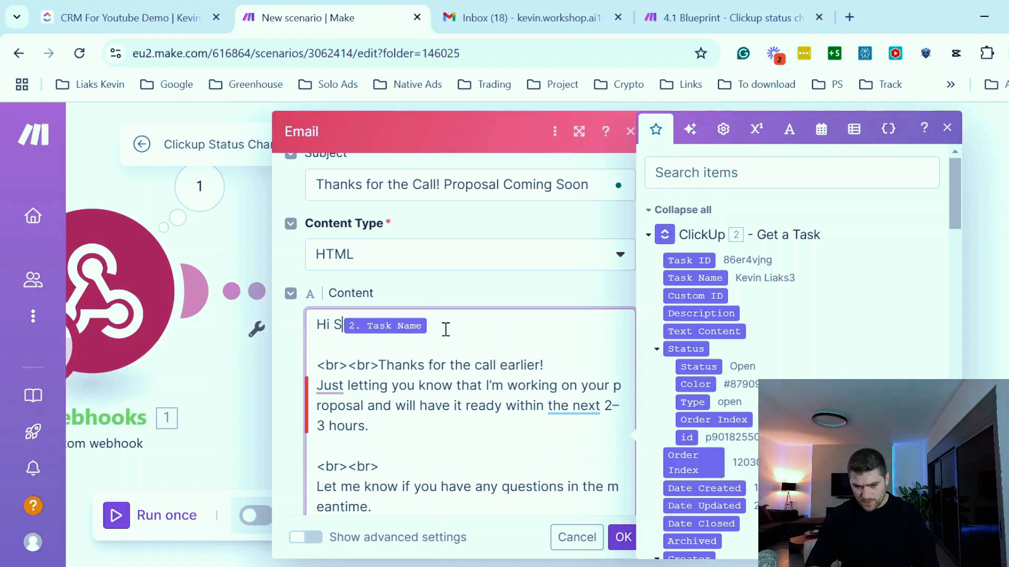
pyautogui.write('plit(')
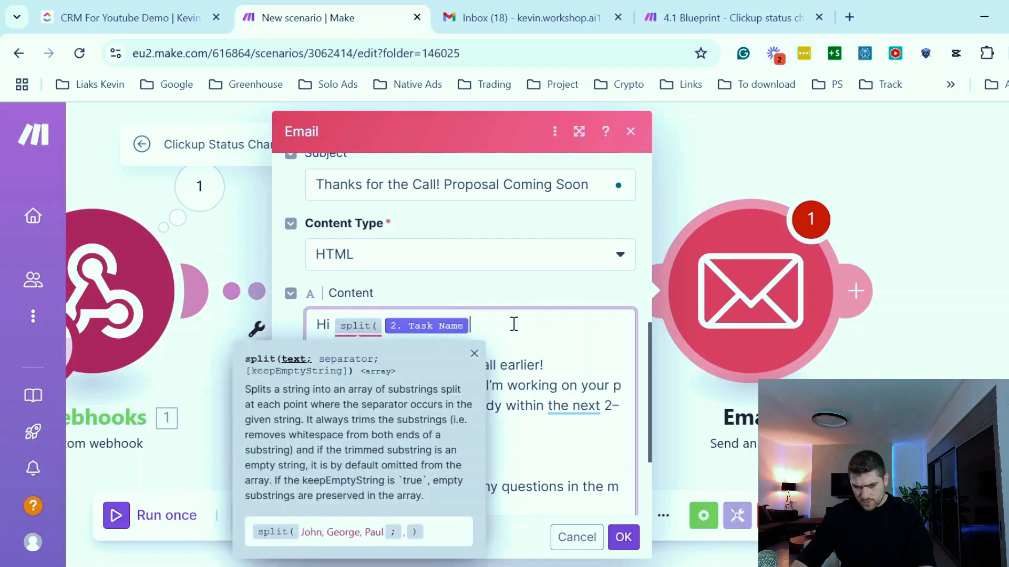
pyautogui.write(')')
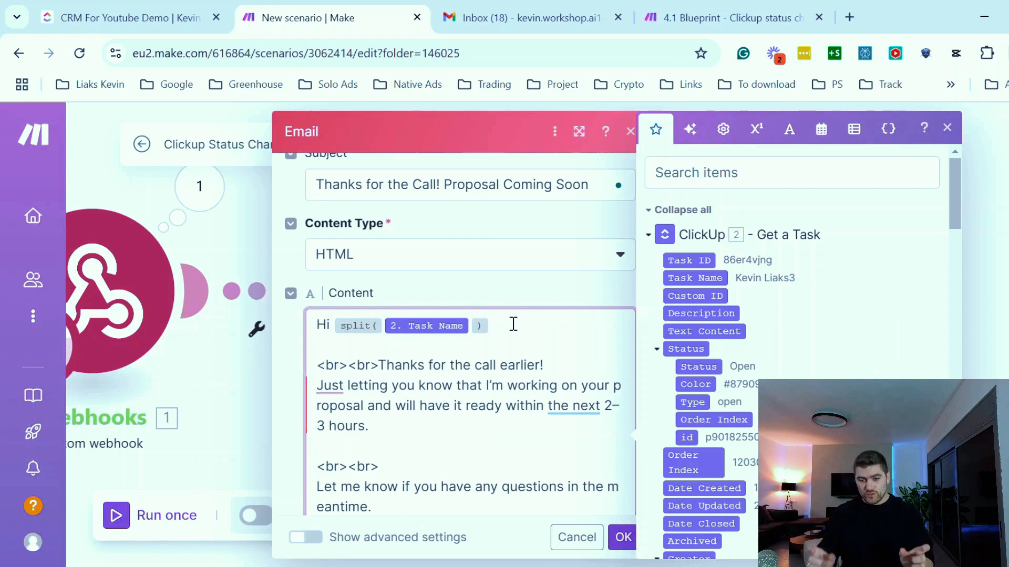
pyautogui.press('Left')
pyautogui.press('Left')
pyautogui.press('Left')
pyautogui.write('get')
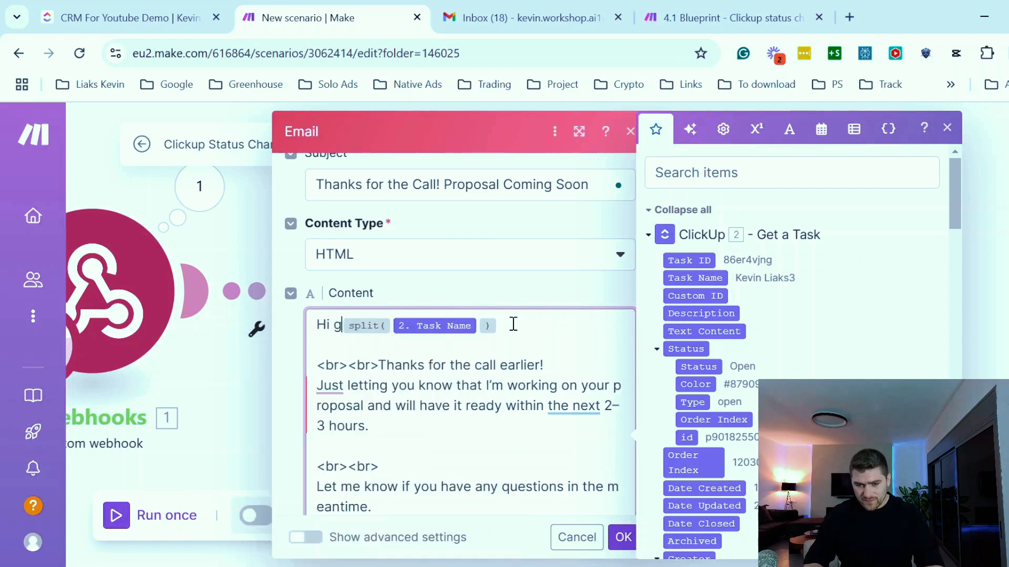
pyautogui.write('(')
pyautogui.press('Right')
pyautogui.press('Right')
pyautogui.press('Right')
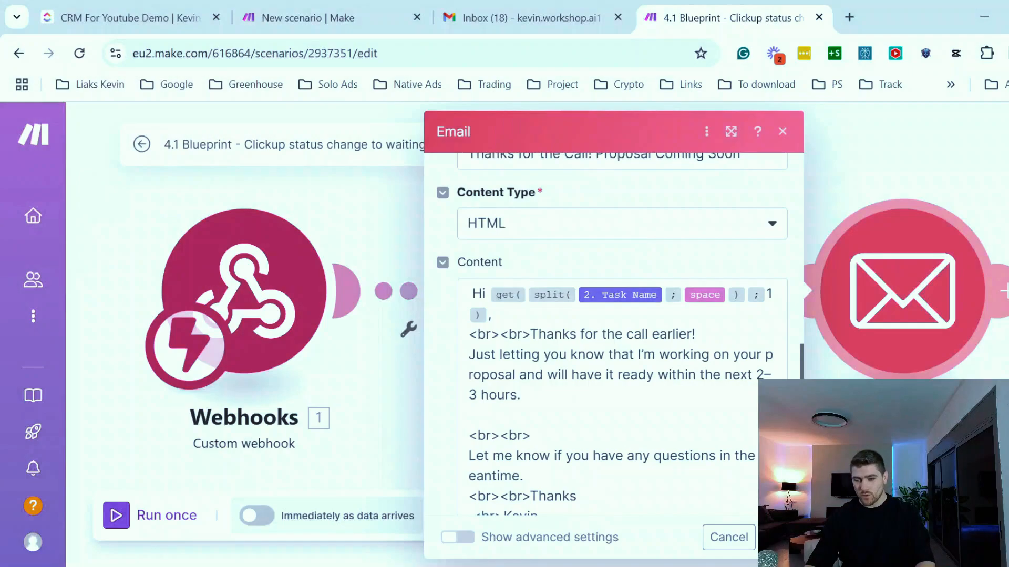
# - Run the scenario once and trigger it by setting the Intake task's stage to Waiting proposal in ClickUp
pyautogui.click(740, 539)
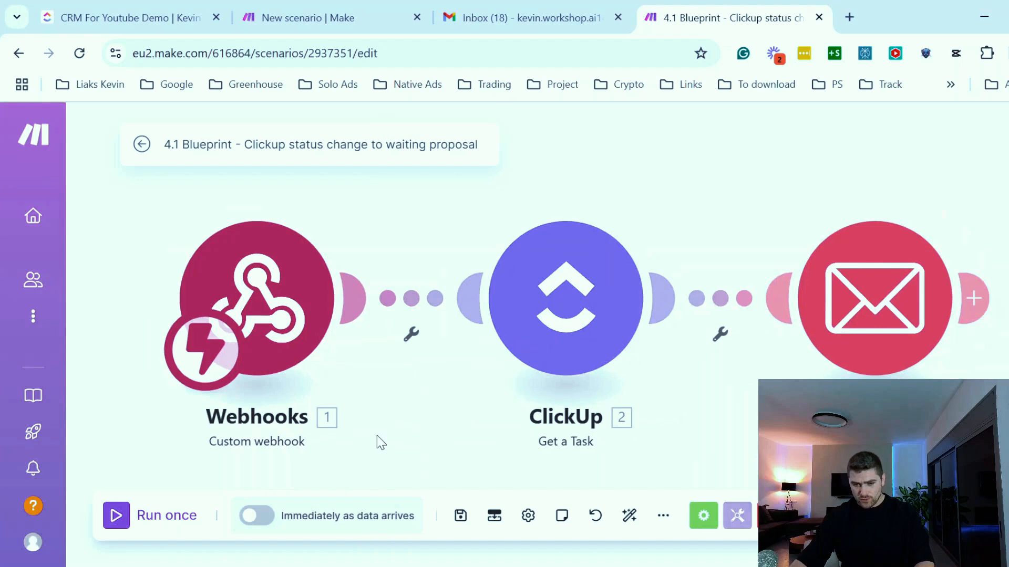
pyautogui.click(119, 519)
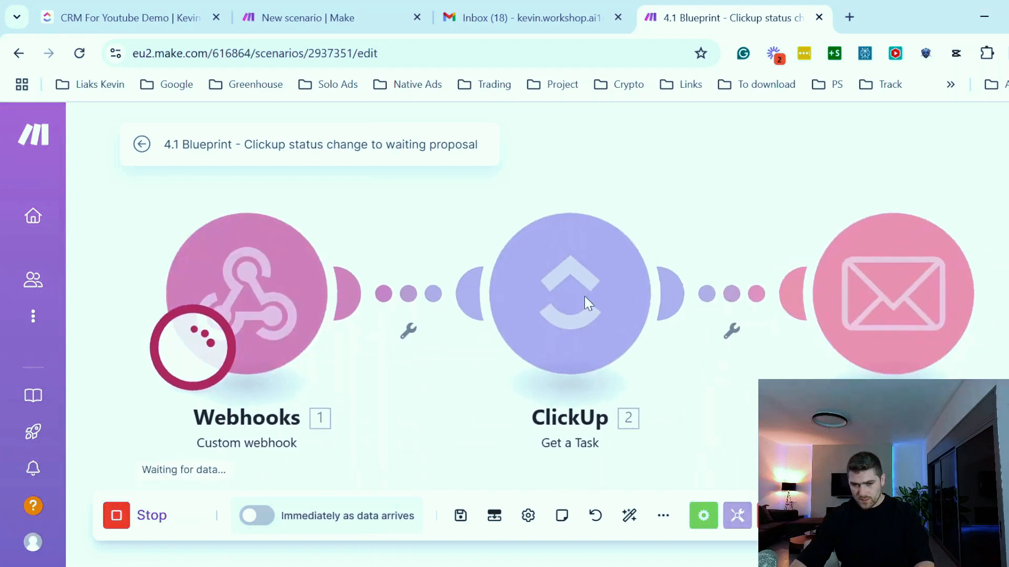
pyautogui.click(108, 23)
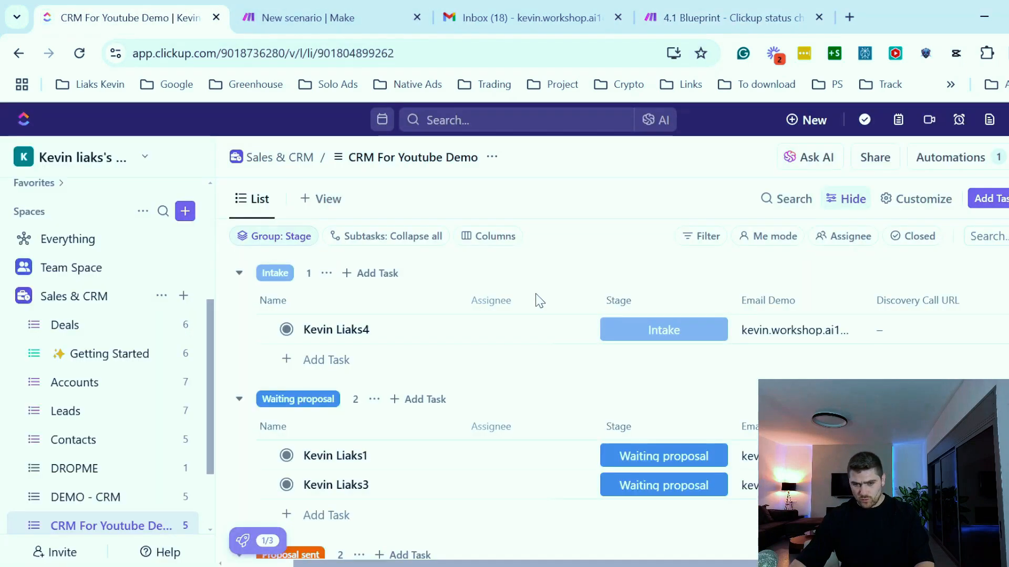
pyautogui.click(678, 343)
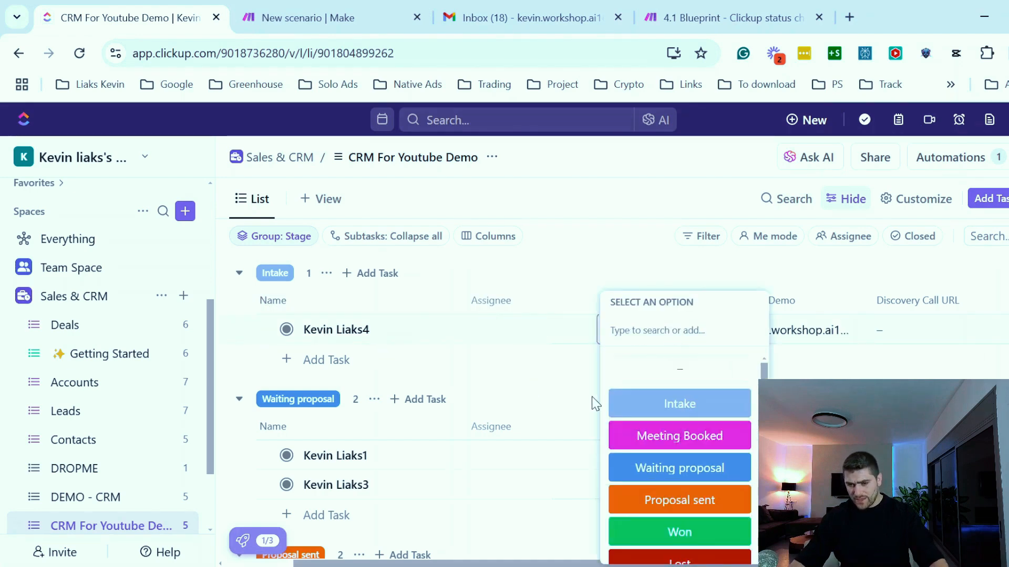
pyautogui.click(657, 473)
# - Check the scenario run and read the received proposal email in the Gmail inbox
pyautogui.click(344, 15)
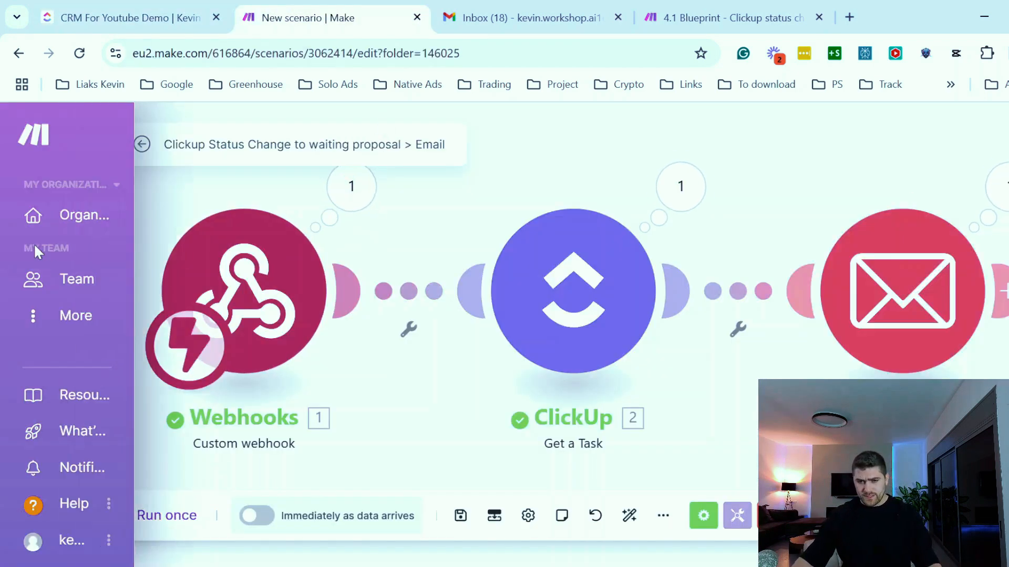
pyautogui.moveTo(575, 157); pyautogui.dragTo(423, 175)
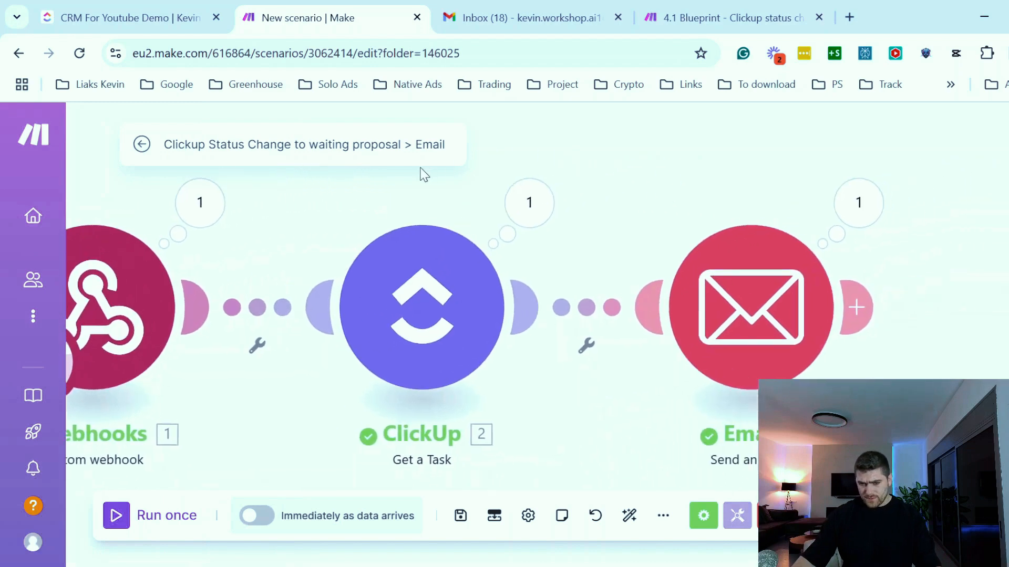
pyautogui.click(564, 25)
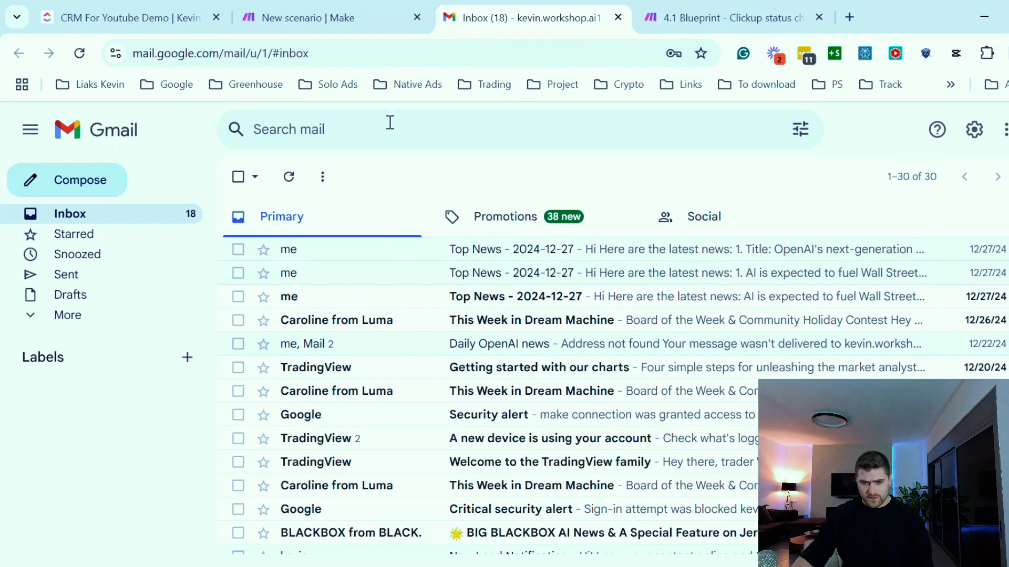
pyautogui.click(135, 224)
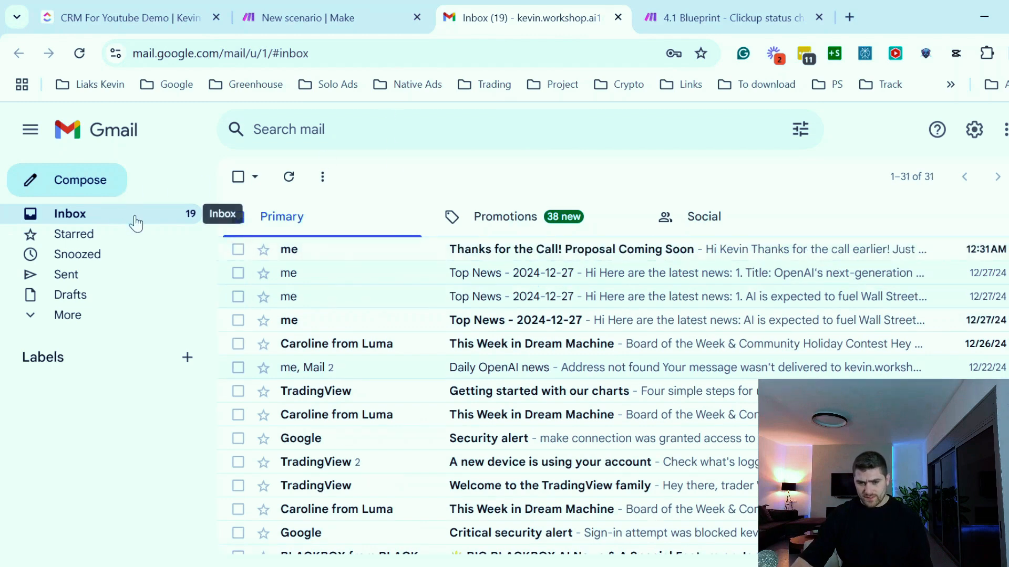
pyautogui.click(370, 261)
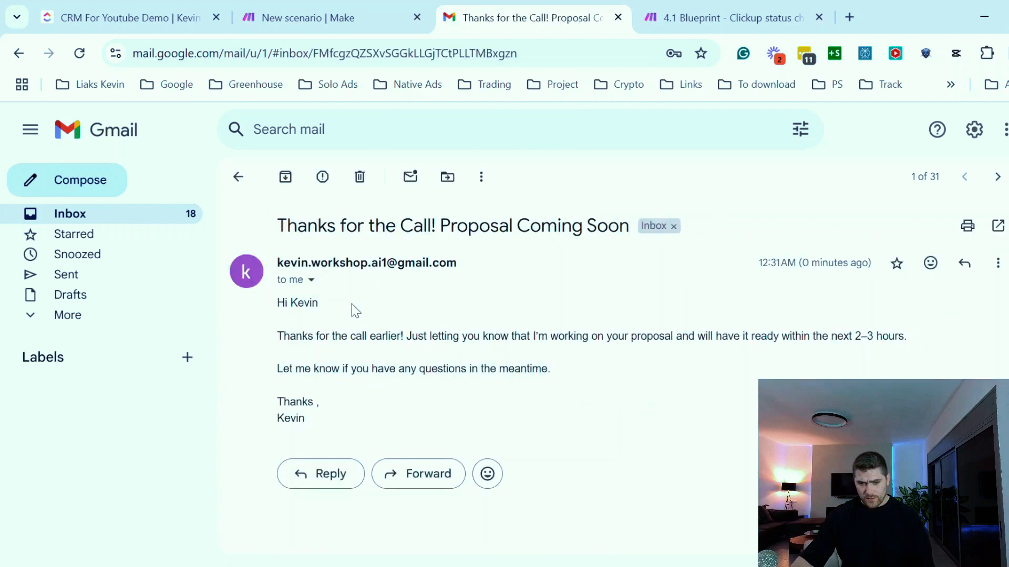
pyautogui.moveTo(277, 303); pyautogui.dragTo(288, 300)
pyautogui.click(335, 304)
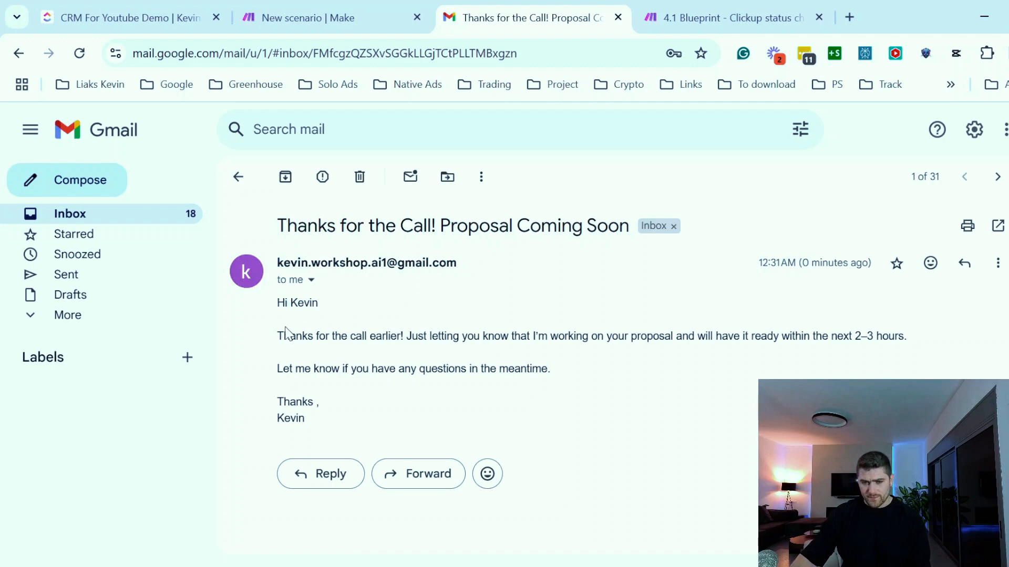
pyautogui.moveTo(278, 335); pyautogui.dragTo(373, 324)
pyautogui.moveTo(282, 340); pyautogui.dragTo(457, 360)
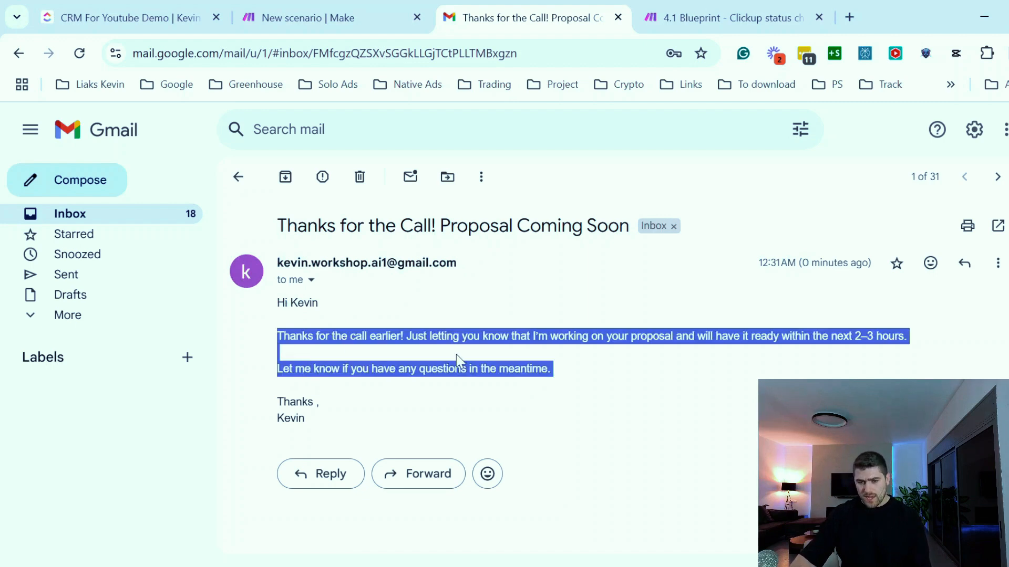
pyautogui.click(457, 360)
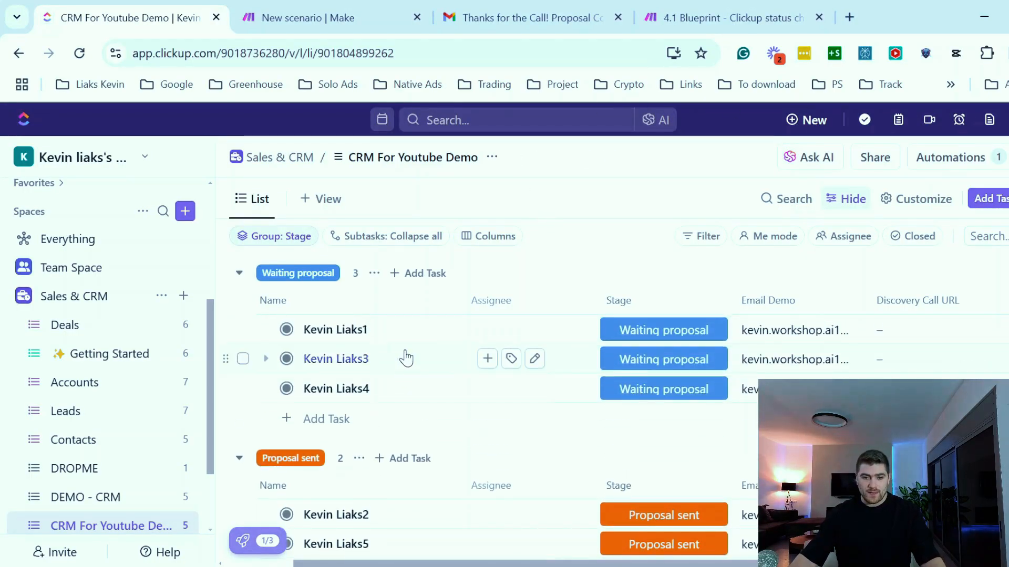
# - Review the task stages in the ClickUp CRM list
pyautogui.click(640, 335)
pyautogui.scroll(-1, 722, 415)
pyautogui.scroll(1, 741, 436)
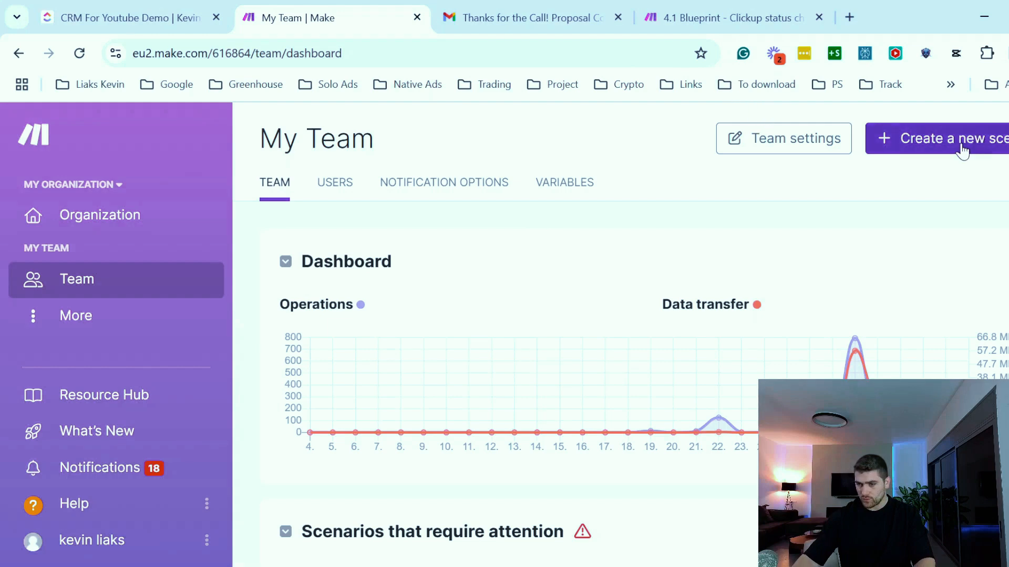
# - Create a new scenario named CRM Meeting booked automation
pyautogui.click(962, 151)
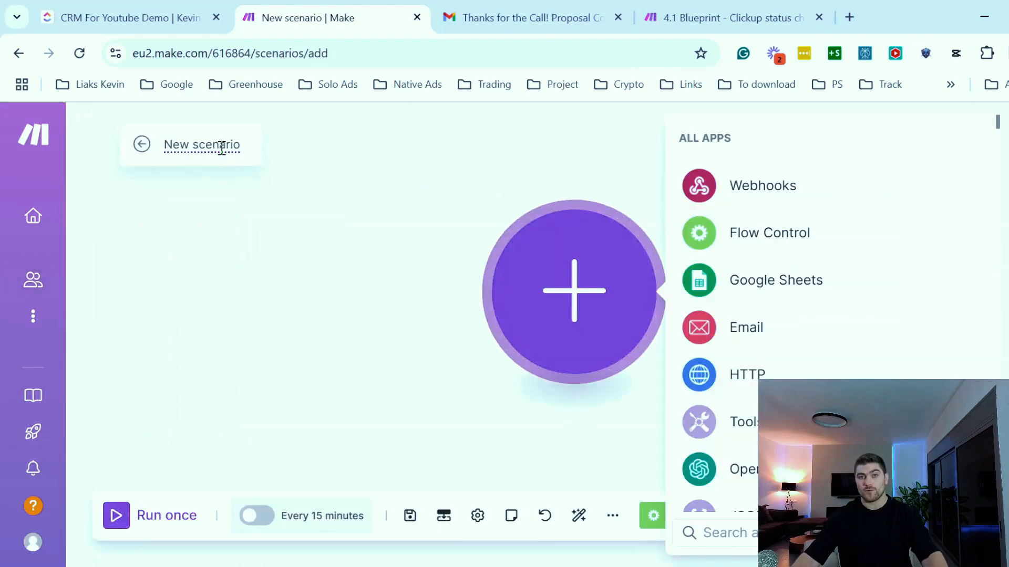
pyautogui.click(221, 148)
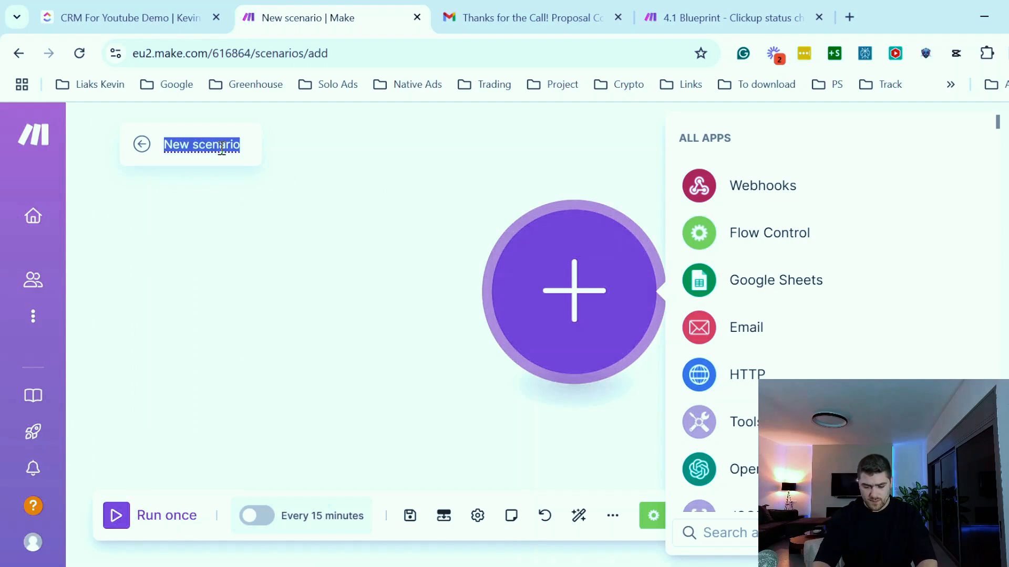
pyautogui.write('Cal')
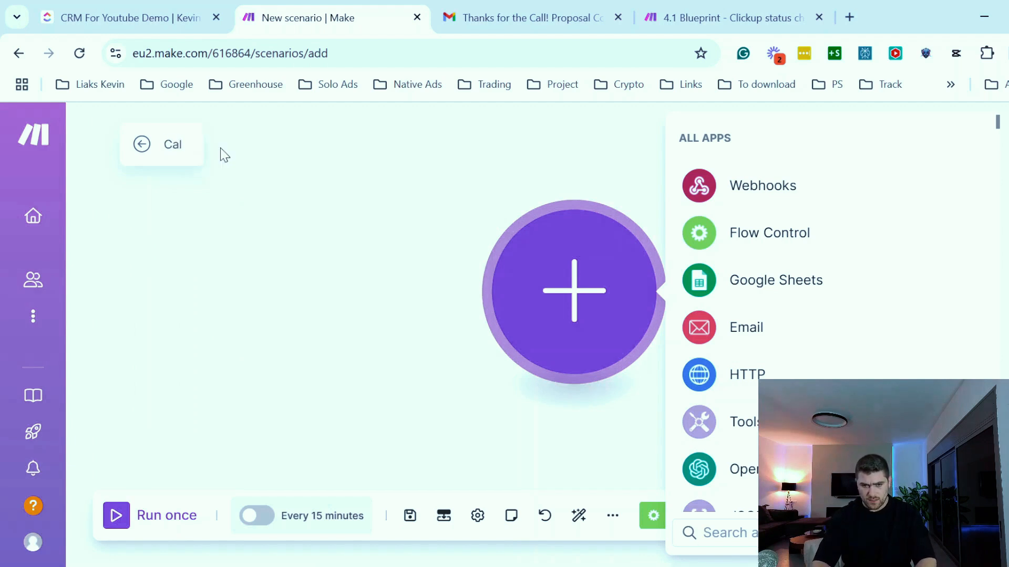
pyautogui.press('BackSpace')
pyautogui.press('BackSpace')
pyautogui.press('BackSpace')
pyautogui.write('CRM Meeting booked automation')
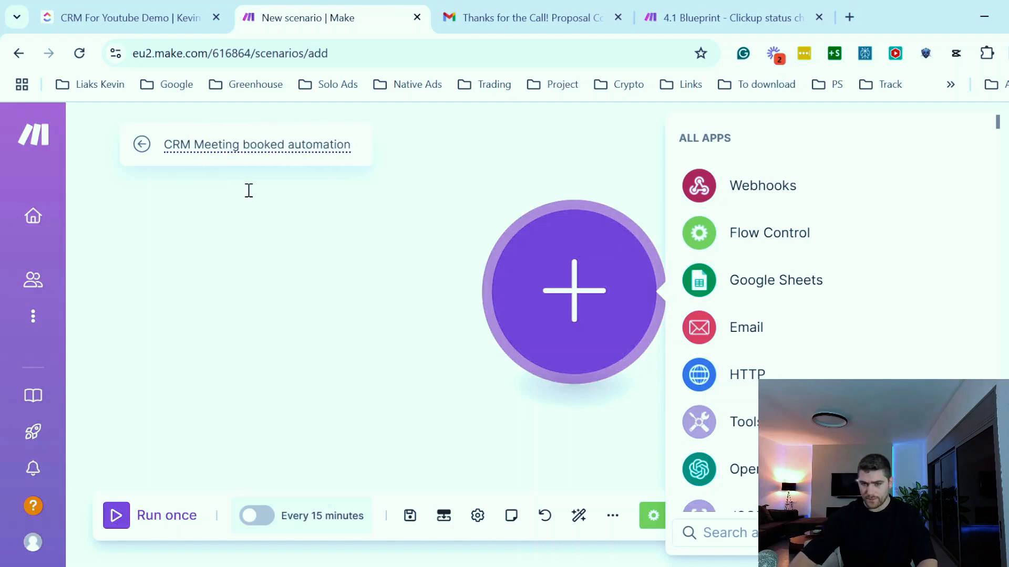
pyautogui.click(382, 387)
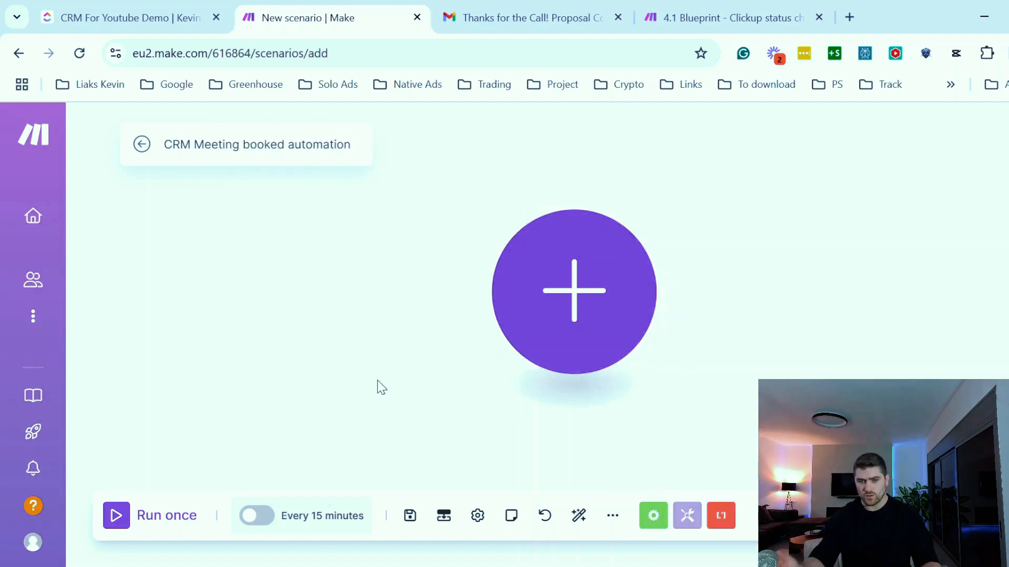
# - Add a Webhooks Custom webhook trigger as the scenario's first module
pyautogui.click(563, 301)
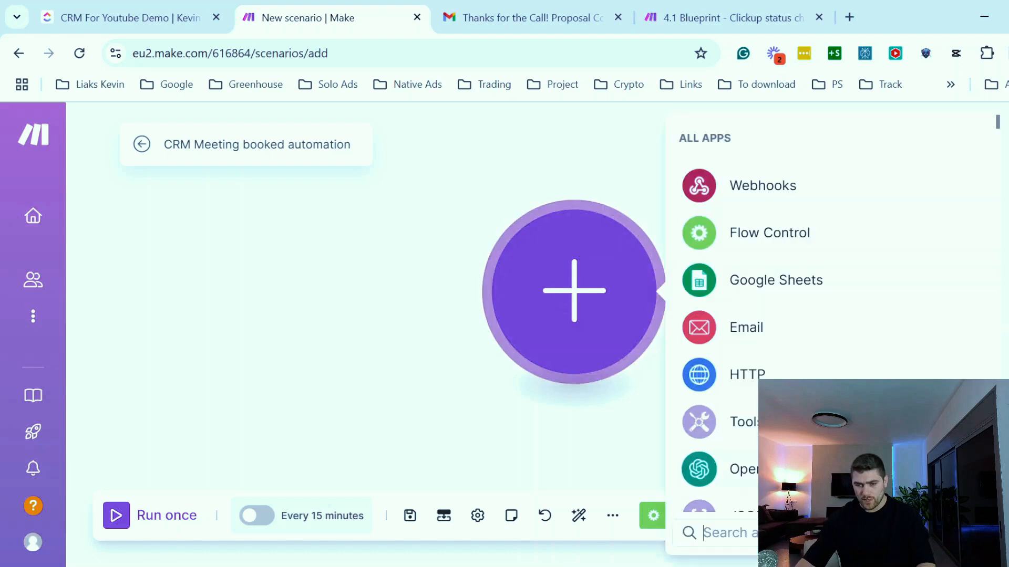
pyautogui.write('webho')
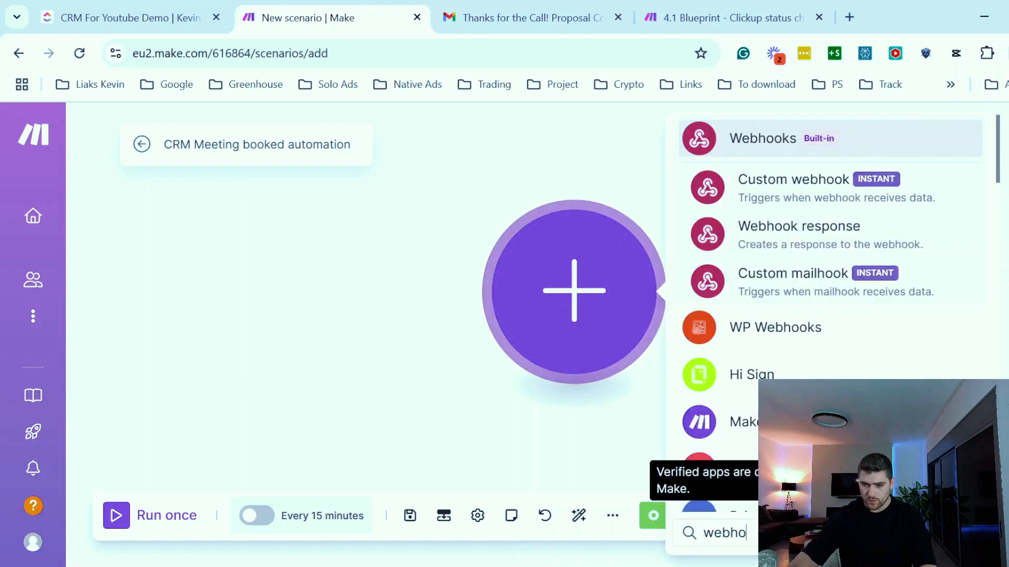
pyautogui.click(800, 197)
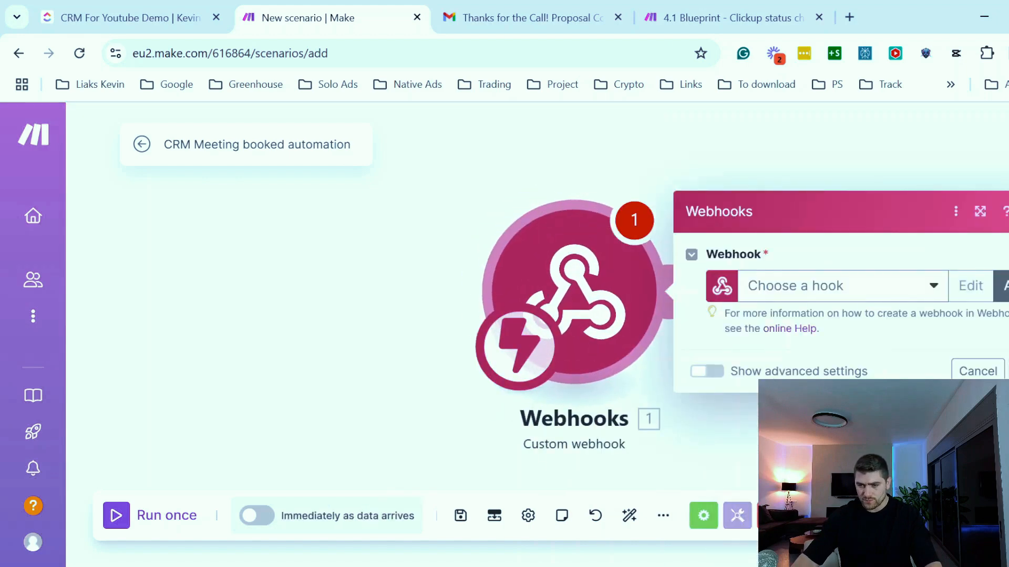
# - Create a new webhook for the trigger named Calendar - meeting booo
pyautogui.click(1000, 286)
pyautogui.write('Calendar - meeting booo')
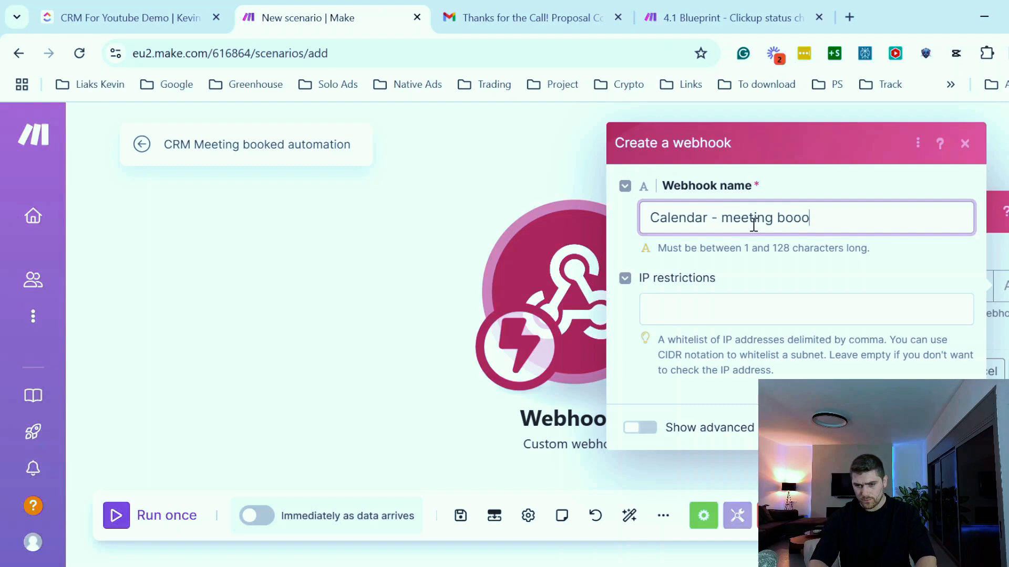
pyautogui.press('Return')
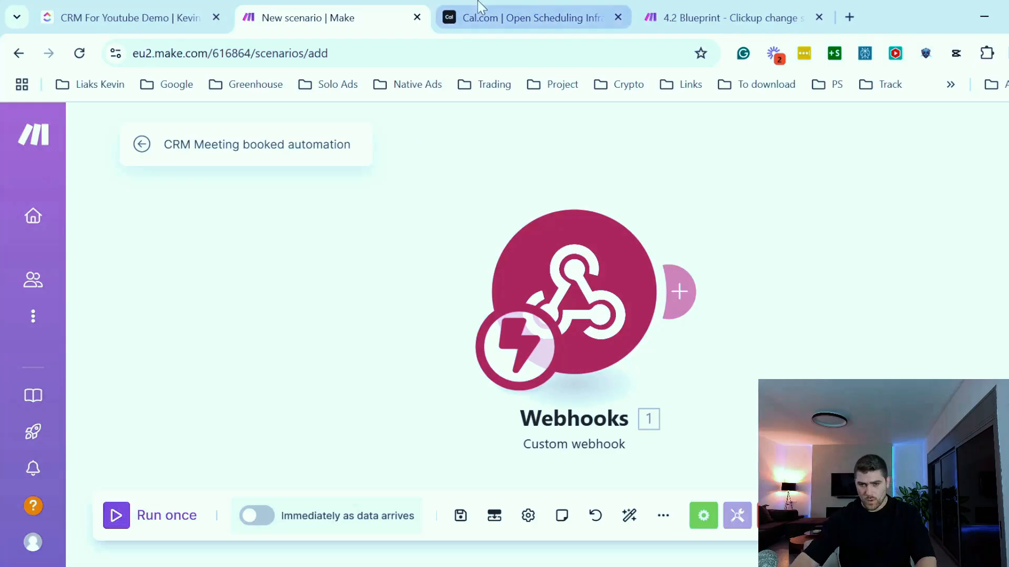
# - Switch to the Cal.com website
pyautogui.click(480, 13)
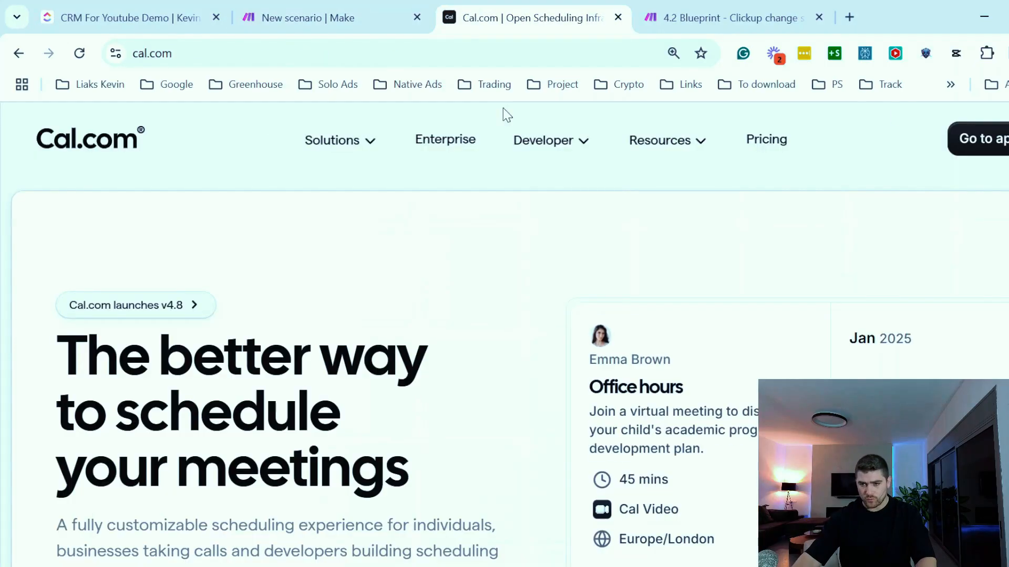
# - Open the Cal.com app and preview the 30 Min Meeting booking page for January 2
pyautogui.click(977, 139)
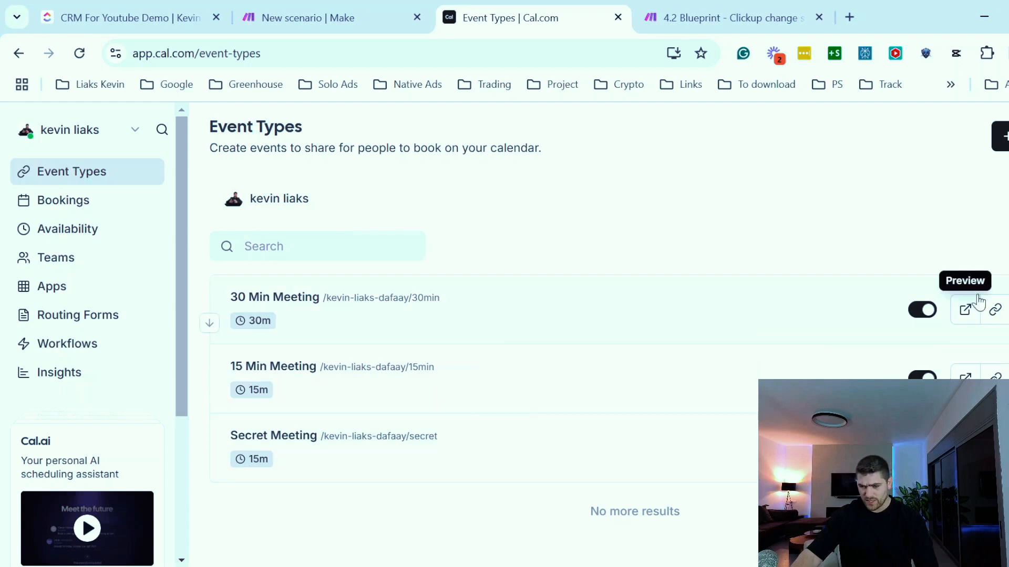
pyautogui.click(965, 311)
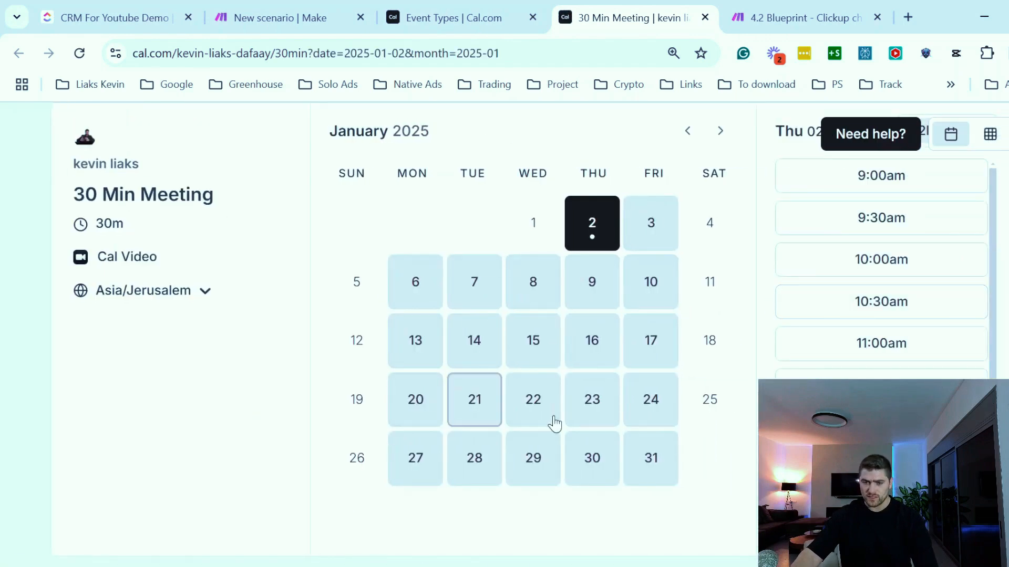
pyautogui.click(593, 288)
pyautogui.click(909, 277)
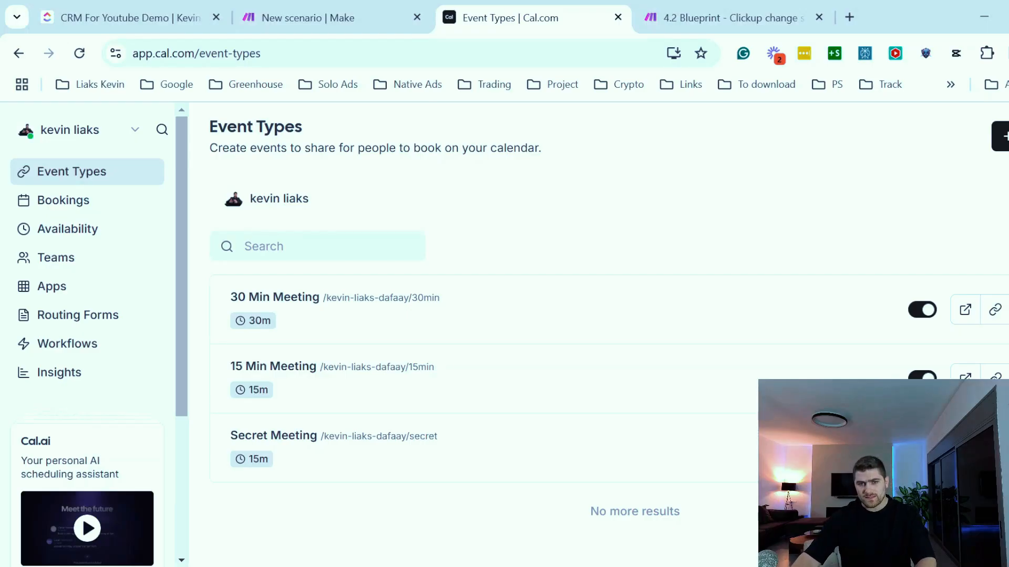
# - Add a new webhook to the 30 Min Meeting event type with the Make webhook address as subscriber URL
pyautogui.click(284, 306)
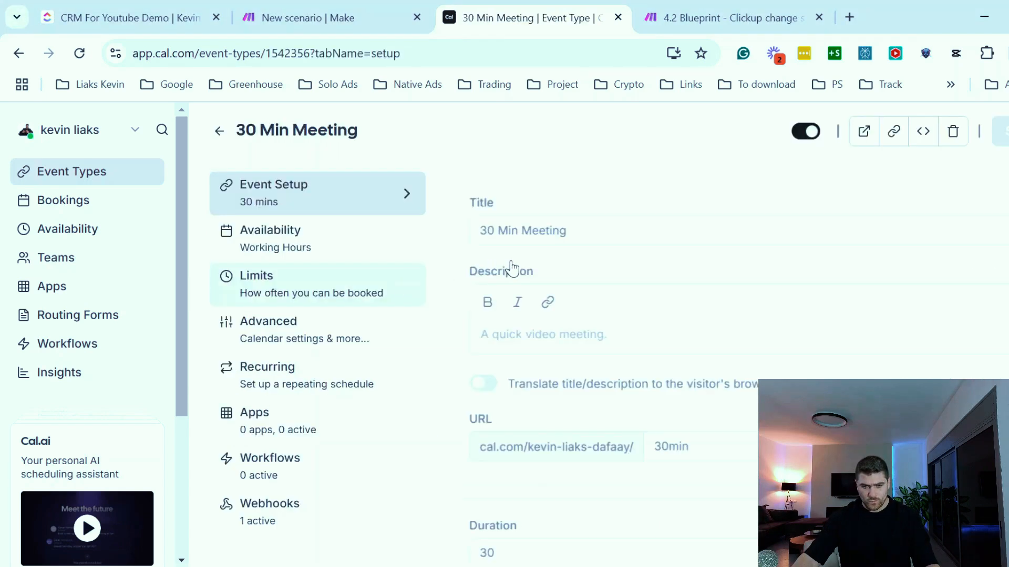
pyautogui.scroll(-2, 251, 471)
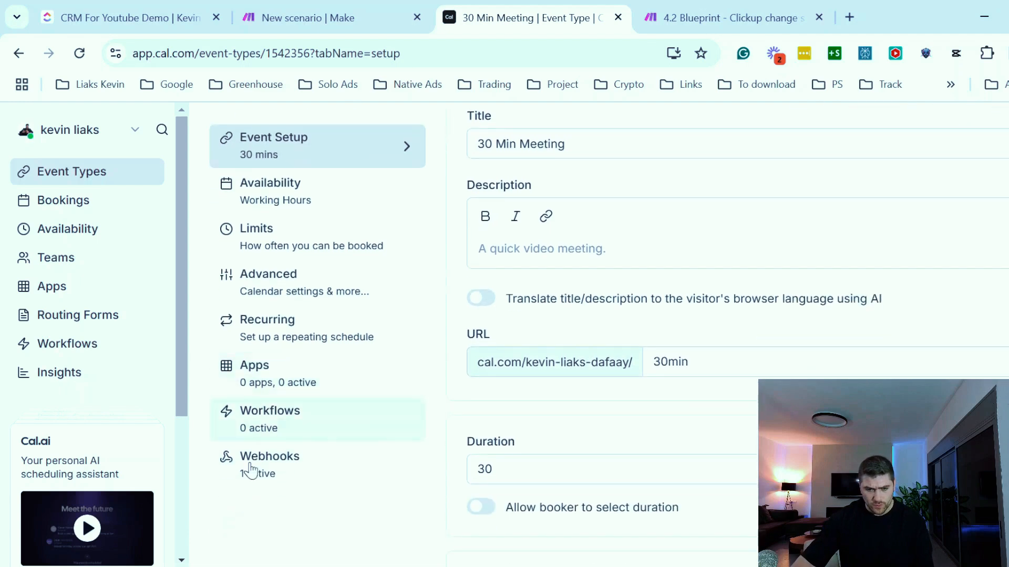
pyautogui.click(308, 483)
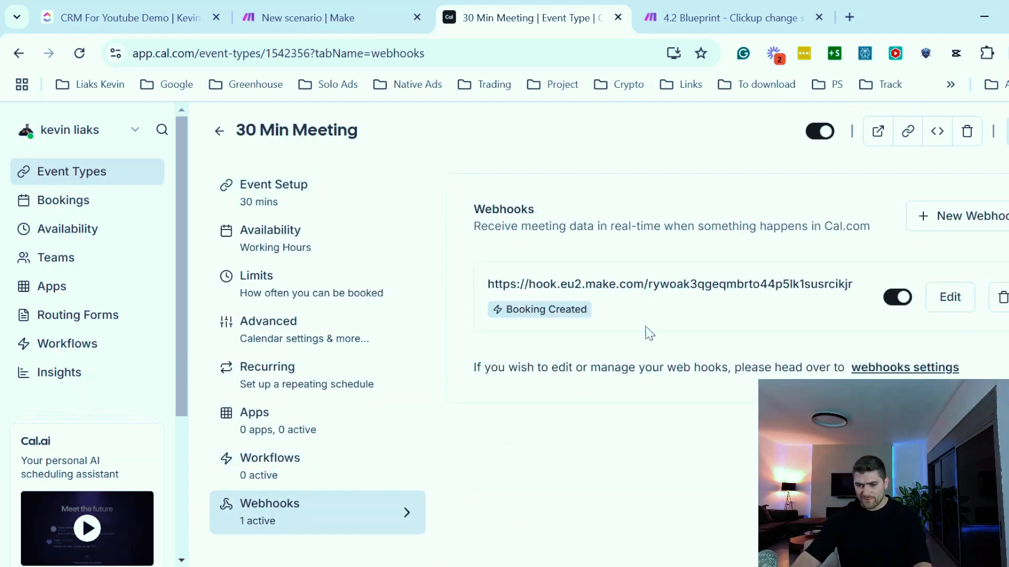
pyautogui.click(961, 224)
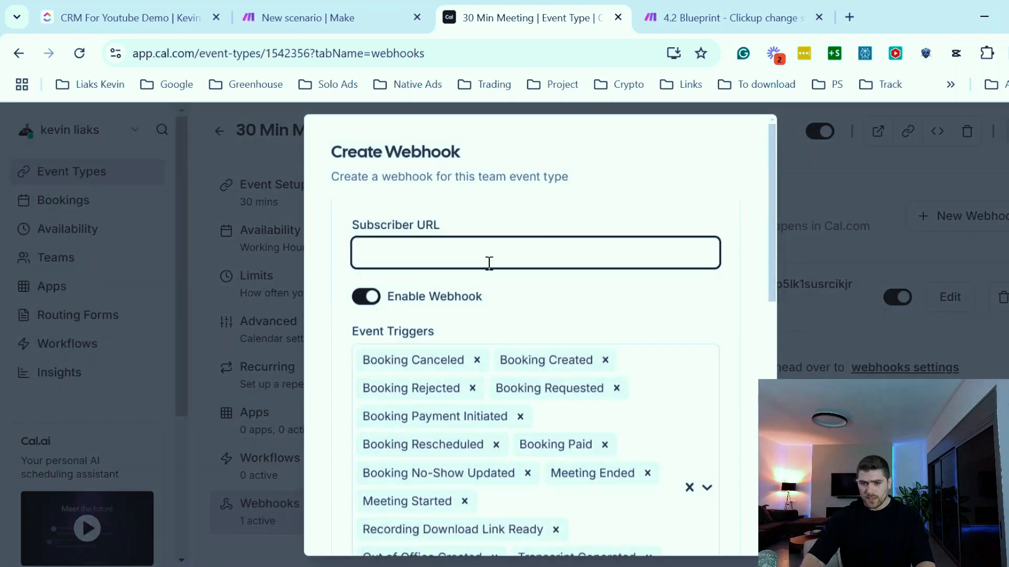
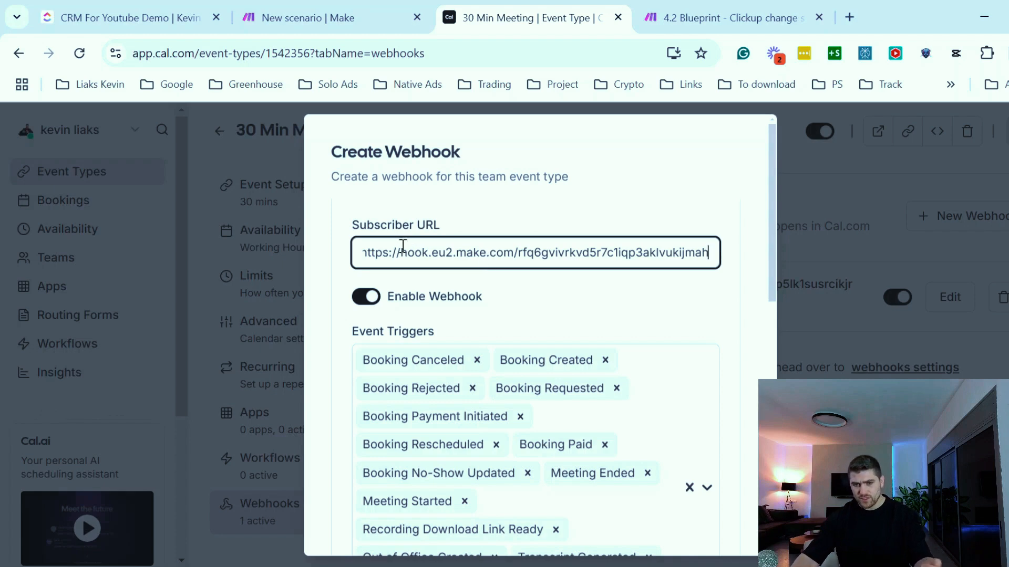
pyautogui.moveTo(395, 249); pyautogui.dragTo(341, 251)
pyautogui.click(459, 251)
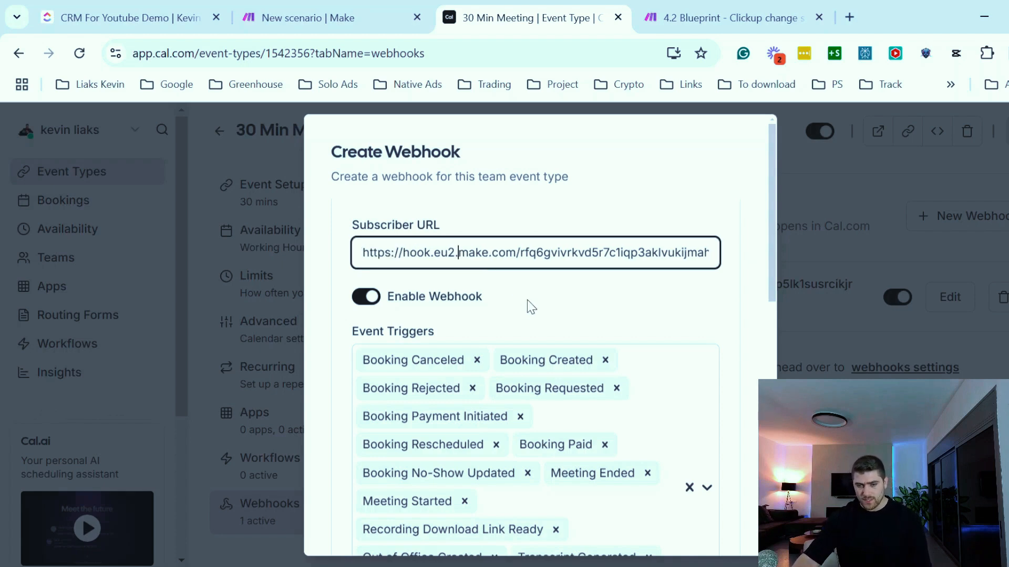
# - Remove every event trigger except Booking Created from the new webhook
pyautogui.scroll(-3, 530, 306)
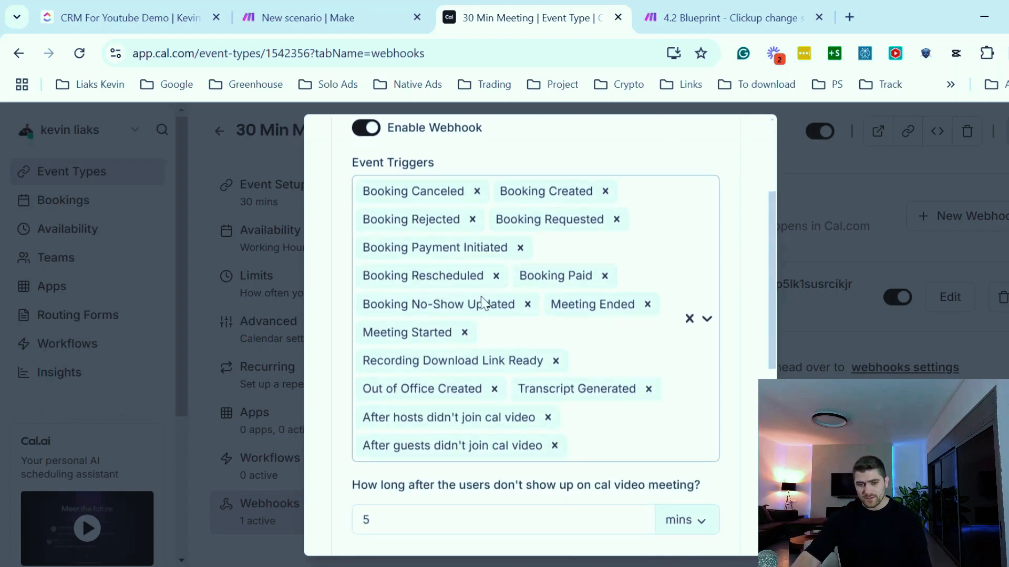
pyautogui.scroll(2, 455, 268)
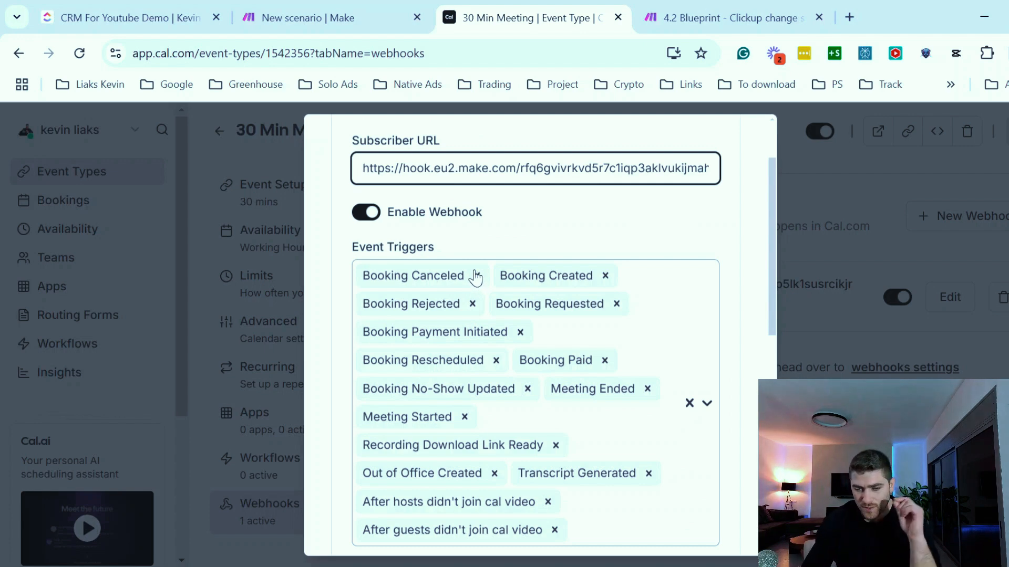
pyautogui.scroll(2, 476, 278)
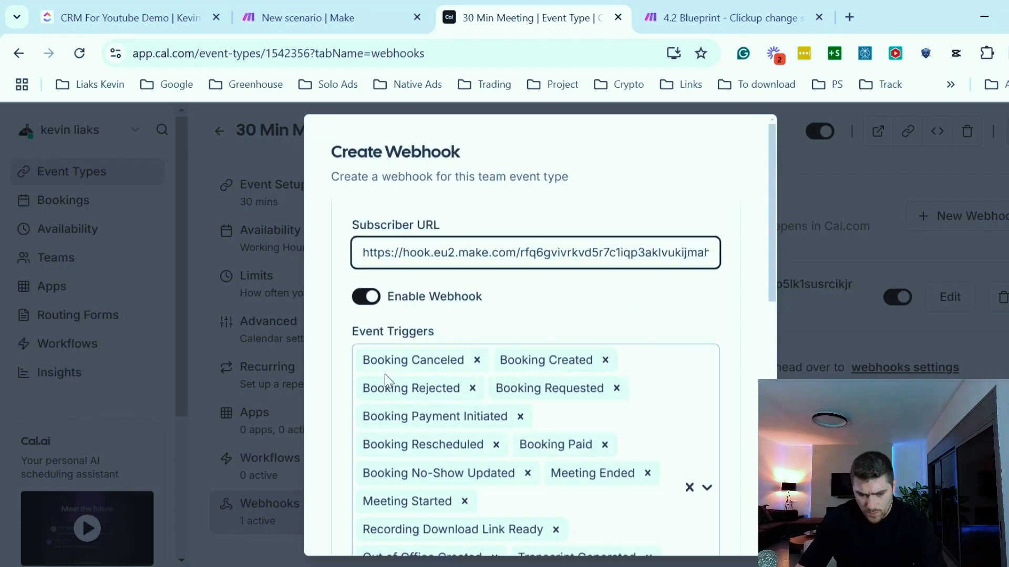
pyautogui.click(476, 360)
pyautogui.scroll(5, 423, 381)
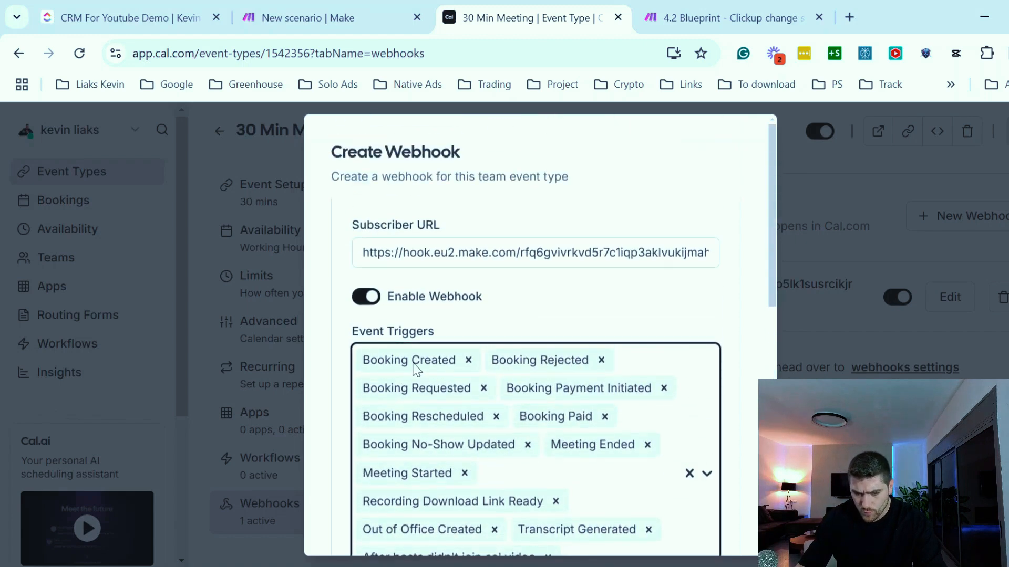
pyautogui.click(484, 389)
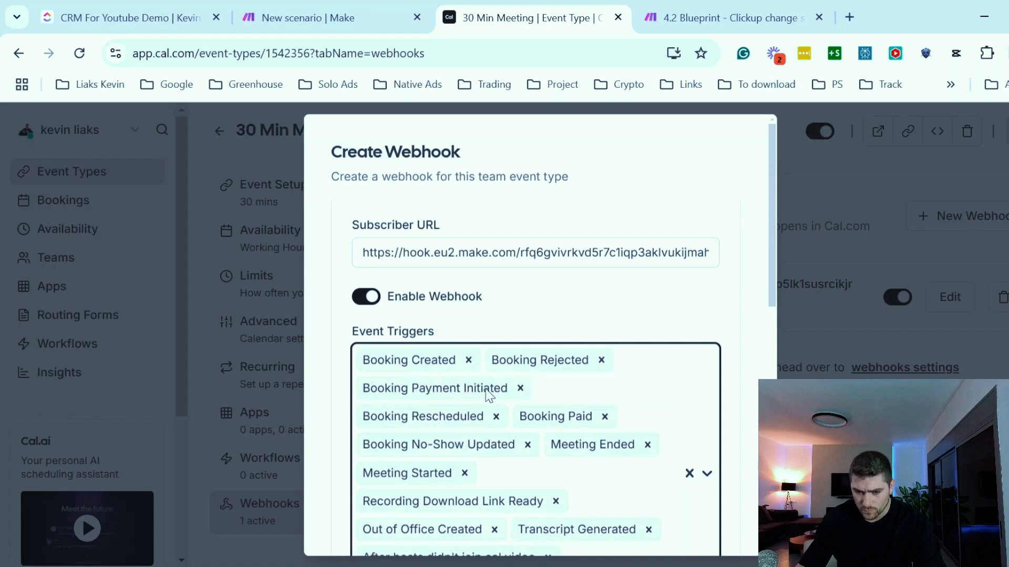
pyautogui.click(519, 389)
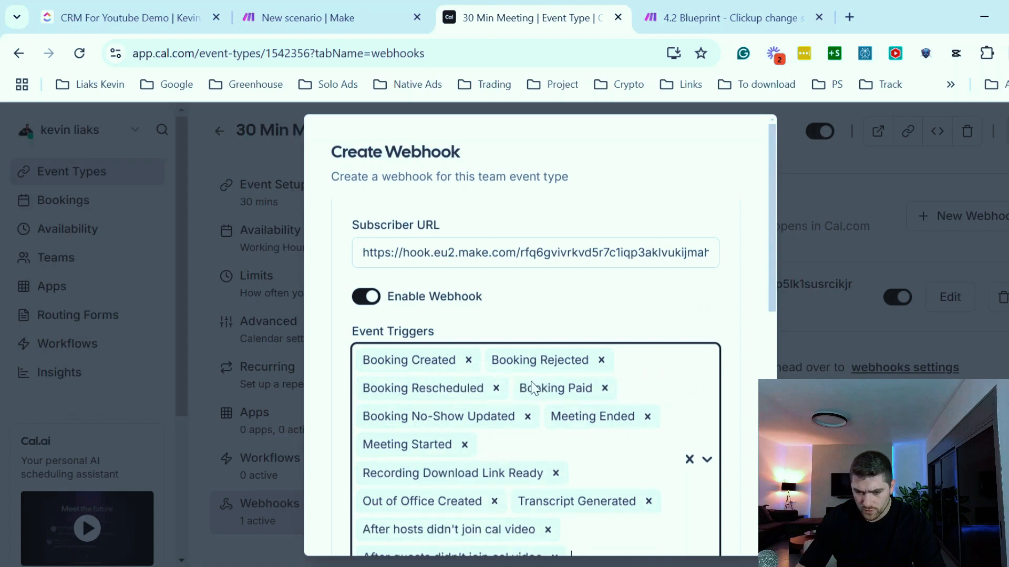
pyautogui.click(465, 446)
pyautogui.click(555, 445)
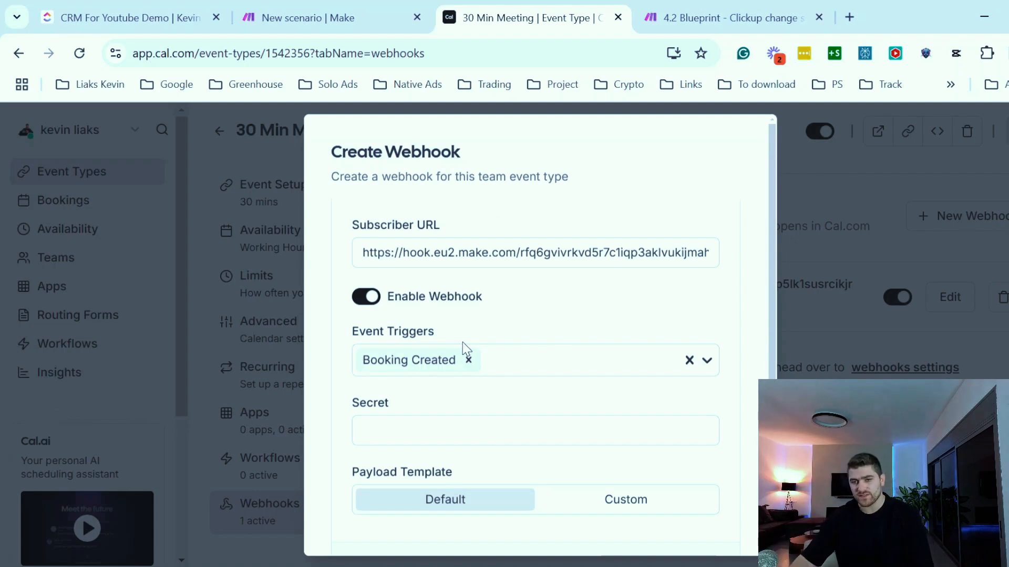
# - Set the Make webhook to redetermine its data structure and send a ping test from the Cal.com webhook form
pyautogui.scroll(-5, 406, 444)
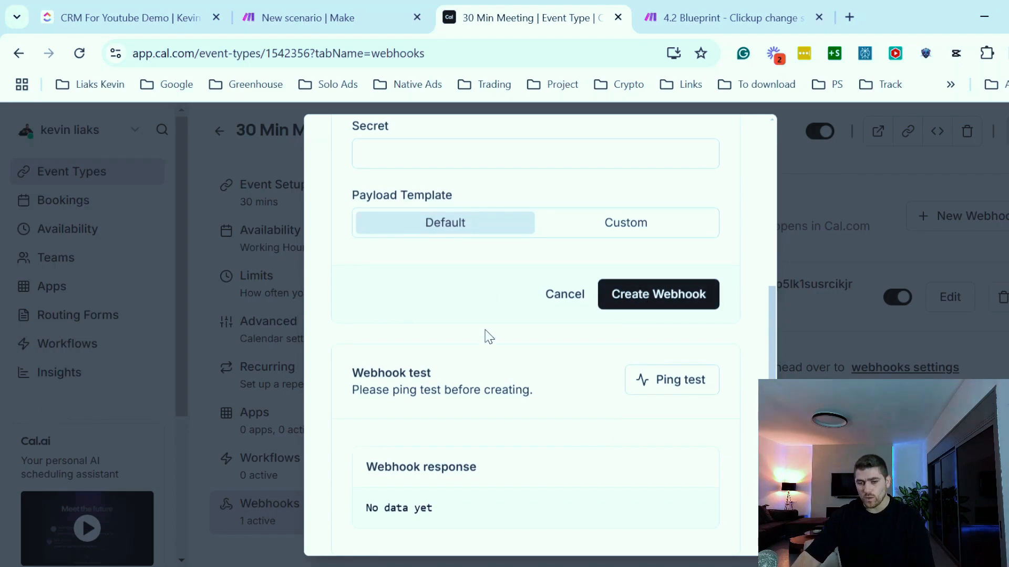
pyautogui.moveTo(441, 369); pyautogui.dragTo(370, 373)
pyautogui.click(453, 371)
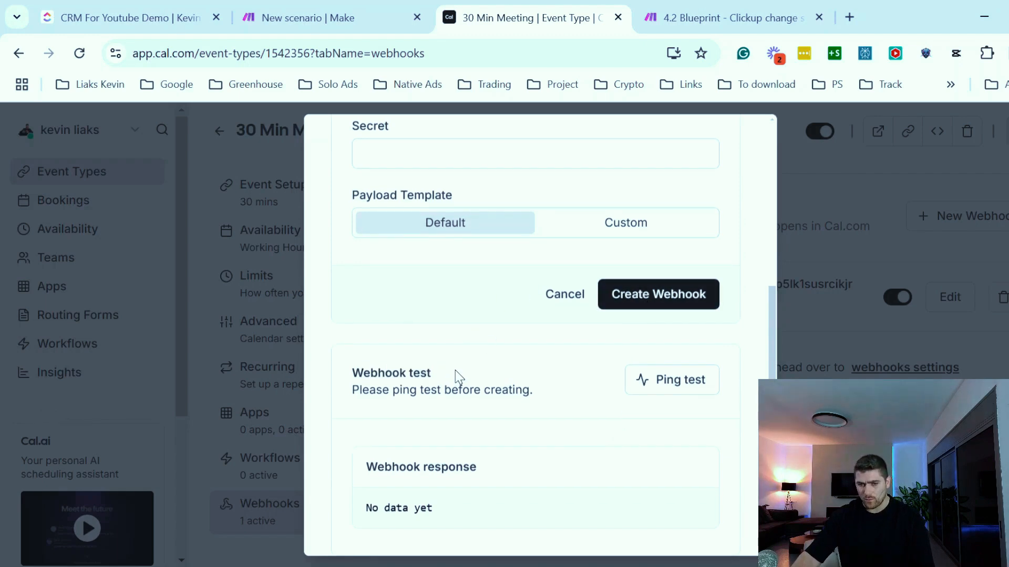
pyautogui.click(291, 21)
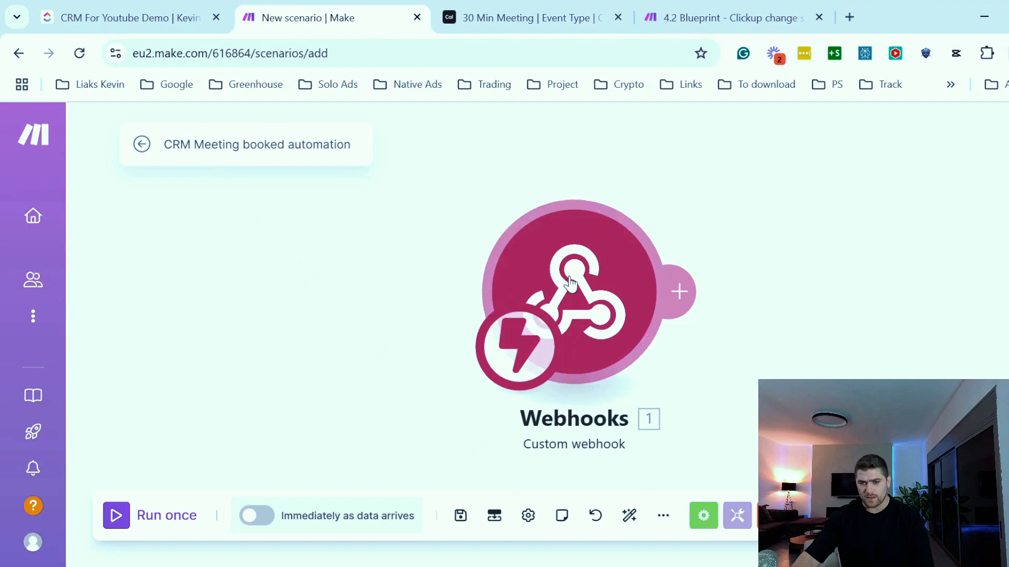
pyautogui.click(594, 283)
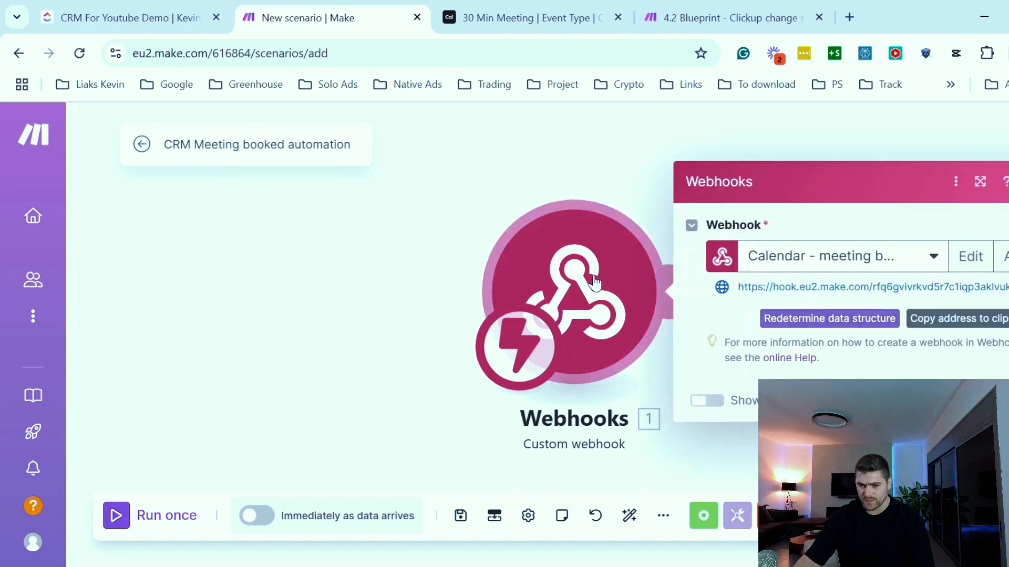
pyautogui.click(791, 318)
pyautogui.click(485, 8)
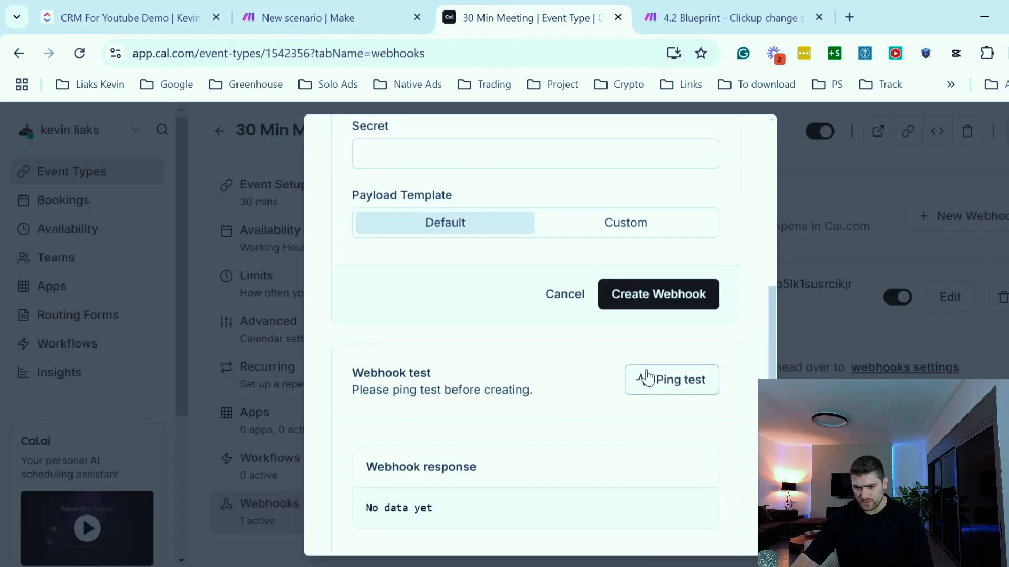
pyautogui.click(668, 386)
# - Check the ping test response in Cal.com and the webhook status in Make
pyautogui.scroll(-1, 422, 469)
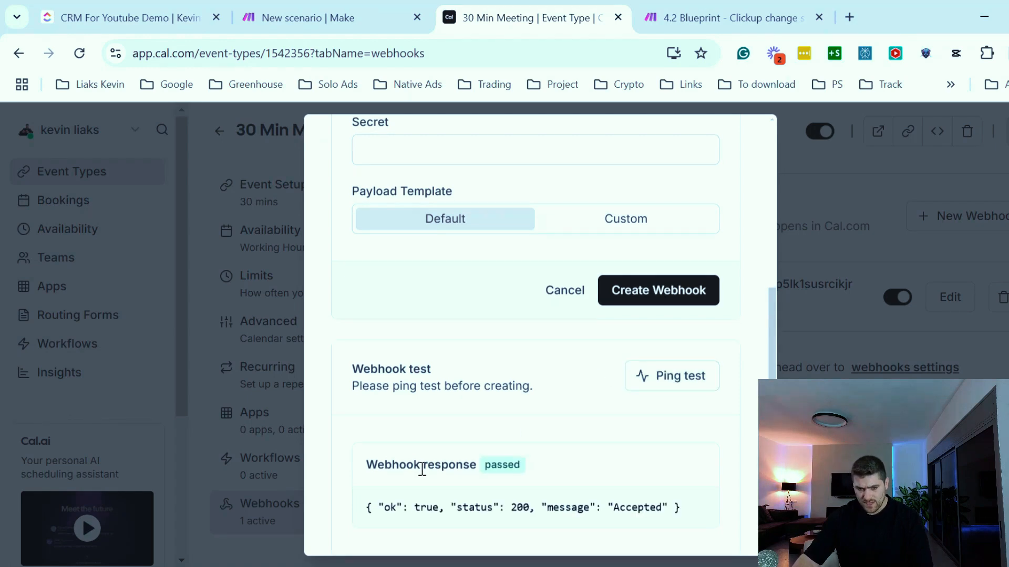
pyautogui.moveTo(400, 466); pyautogui.dragTo(569, 466)
pyautogui.moveTo(449, 507); pyautogui.dragTo(499, 508)
pyautogui.click(533, 508)
pyautogui.click(427, 500)
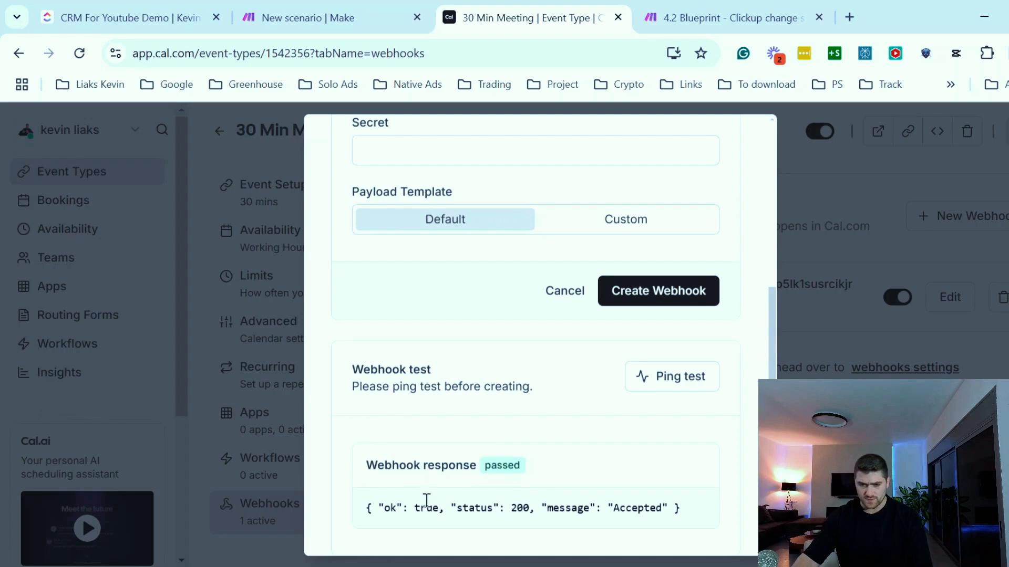
pyautogui.click(358, 7)
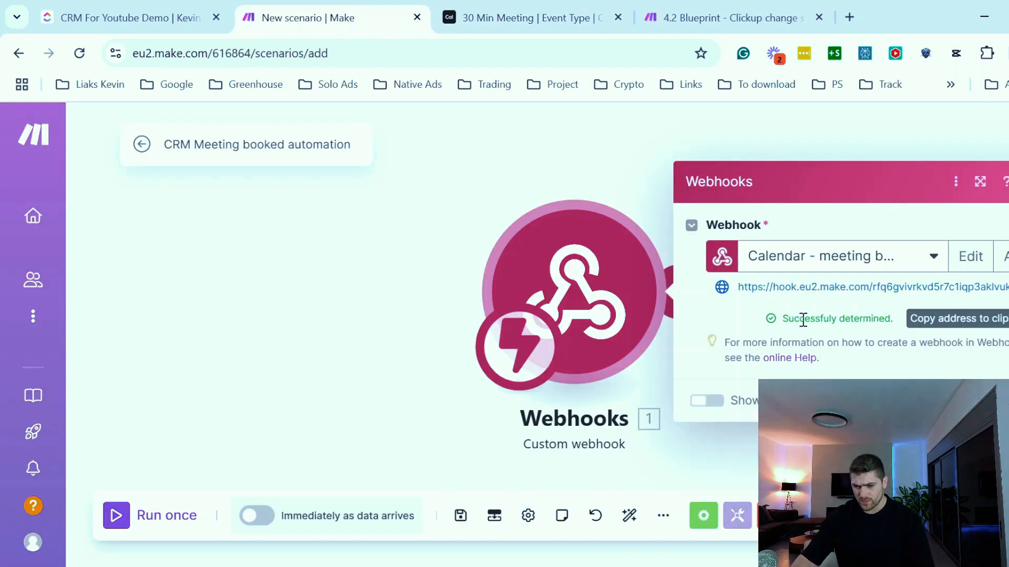
pyautogui.moveTo(785, 320); pyautogui.dragTo(870, 320)
pyautogui.click(886, 323)
# - Create the Booking Created webhook in Cal.com
pyautogui.click(544, 16)
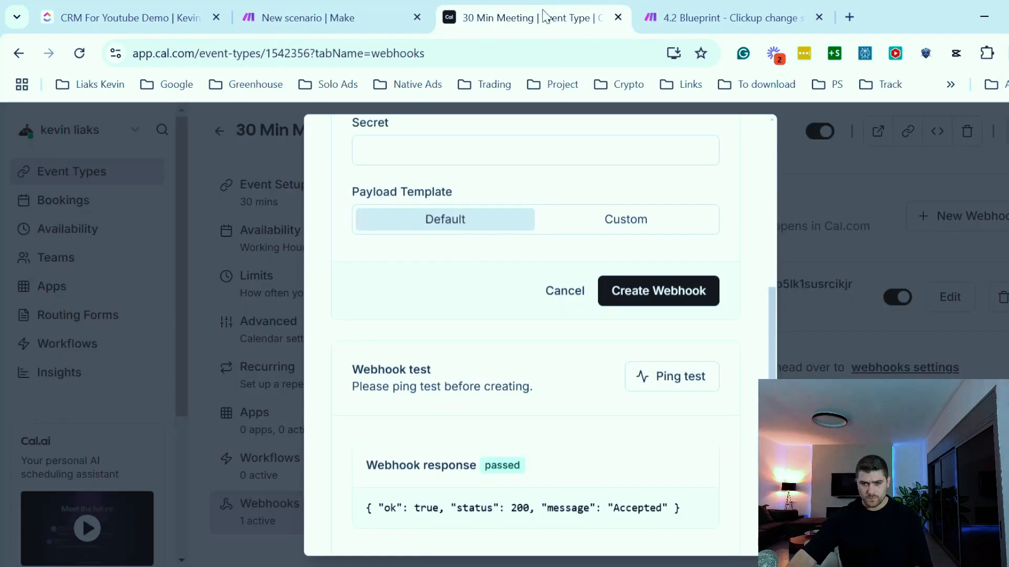
pyautogui.click(650, 302)
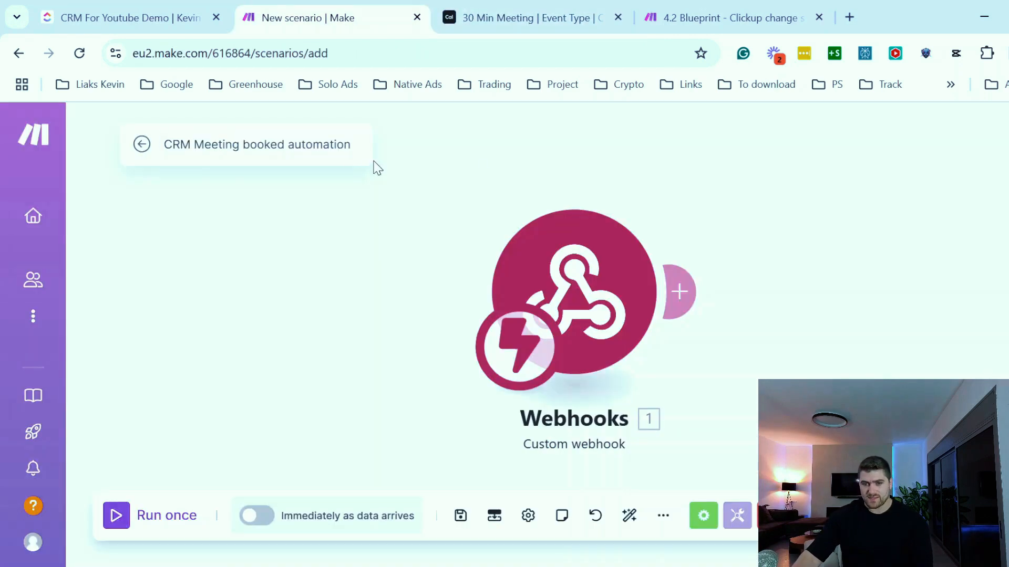
pyautogui.click(122, 19)
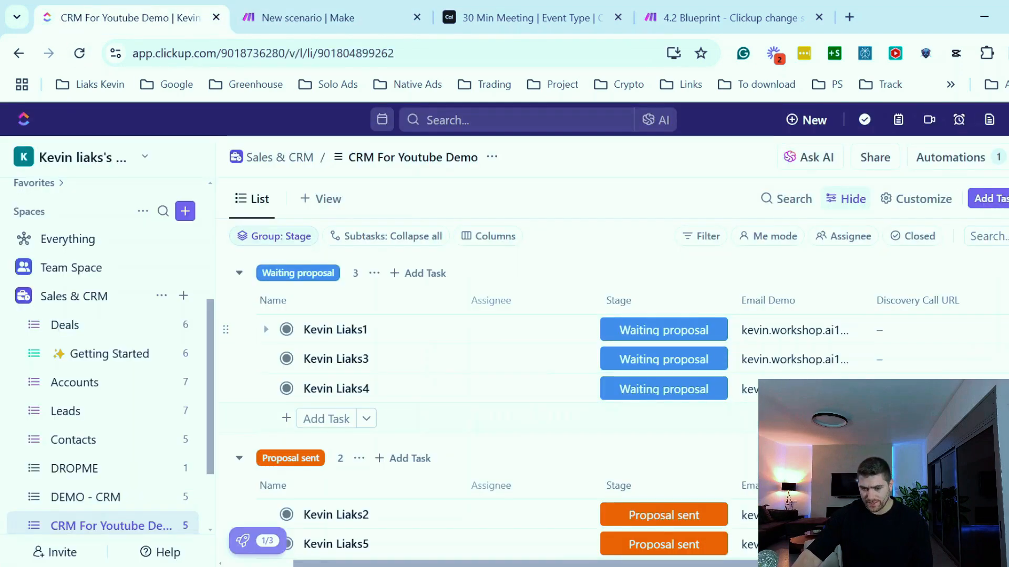
pyautogui.click(680, 332)
pyautogui.click(678, 405)
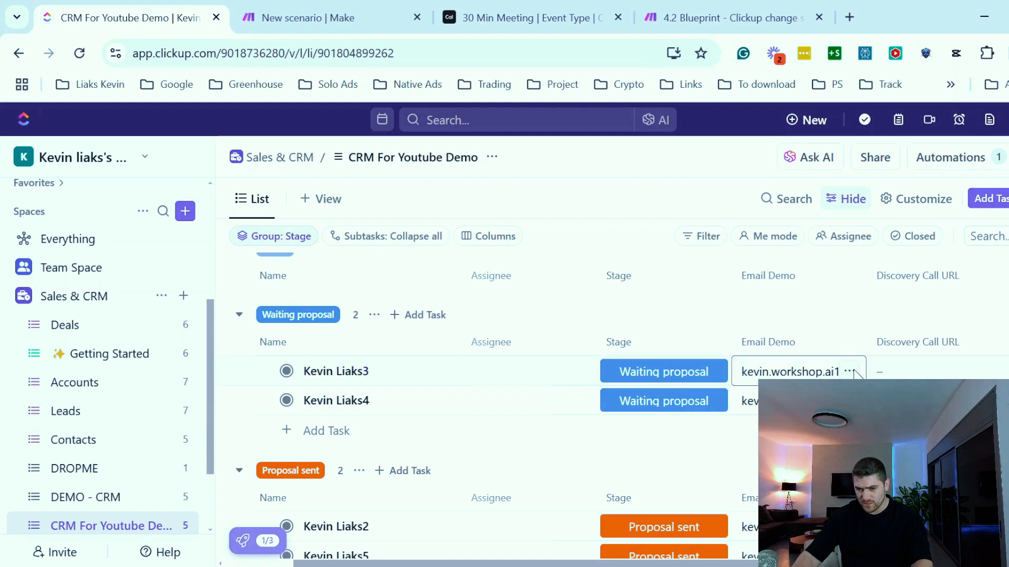
pyautogui.scroll(-2, 612, 404)
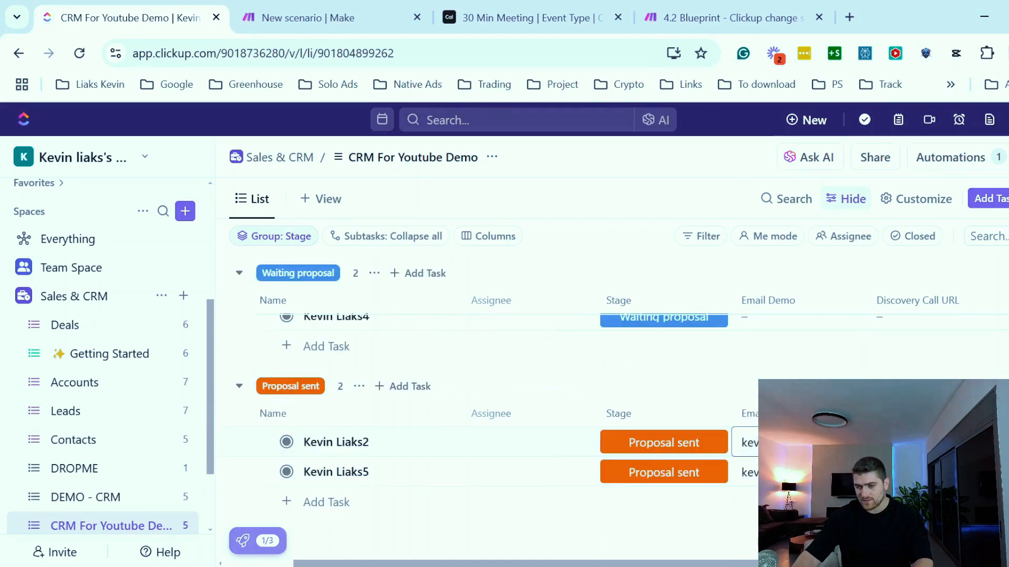
pyautogui.click(855, 442)
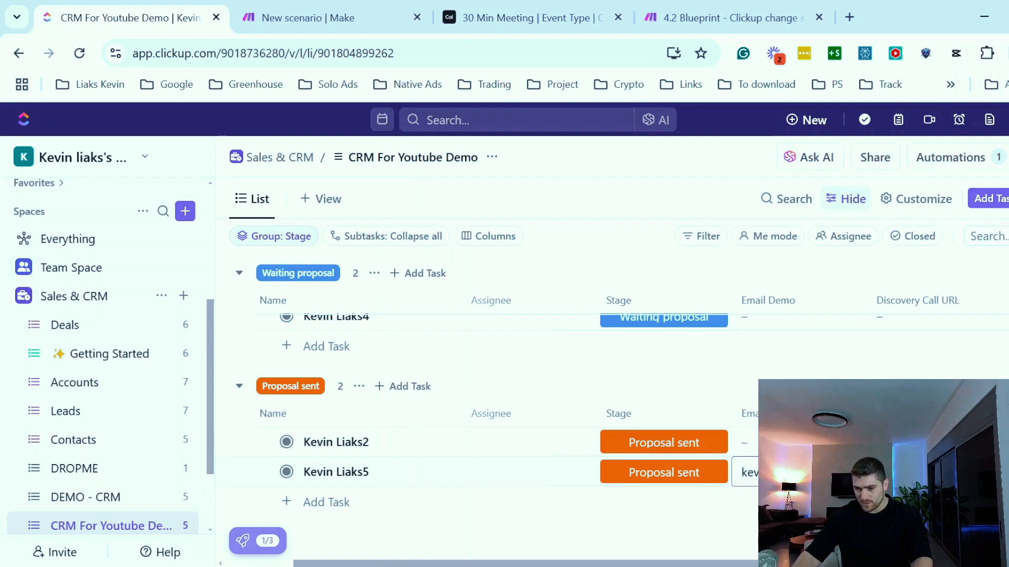
pyautogui.scroll(3, 841, 457)
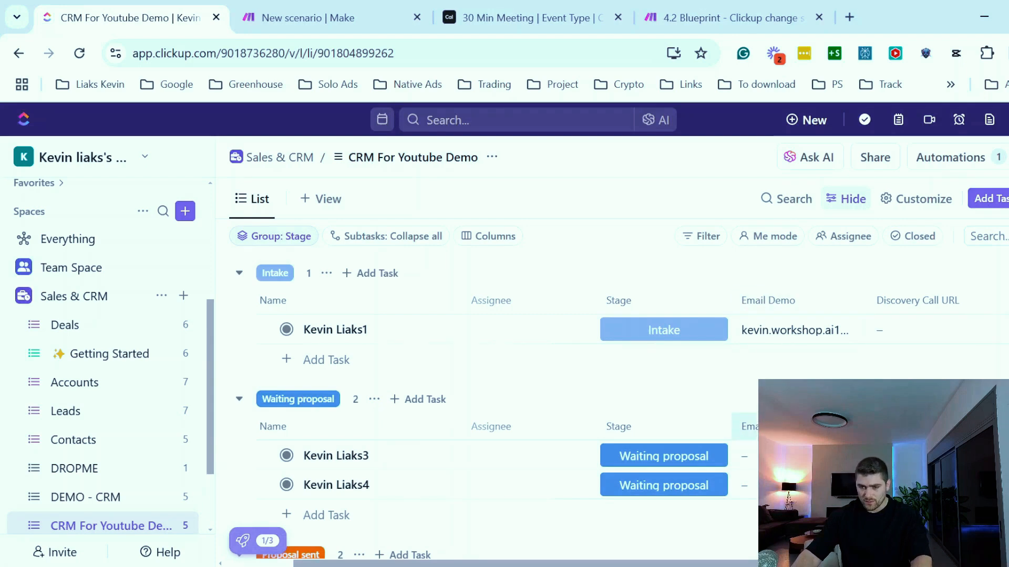
pyautogui.scroll(-1, 840, 457)
pyautogui.scroll(1, 840, 457)
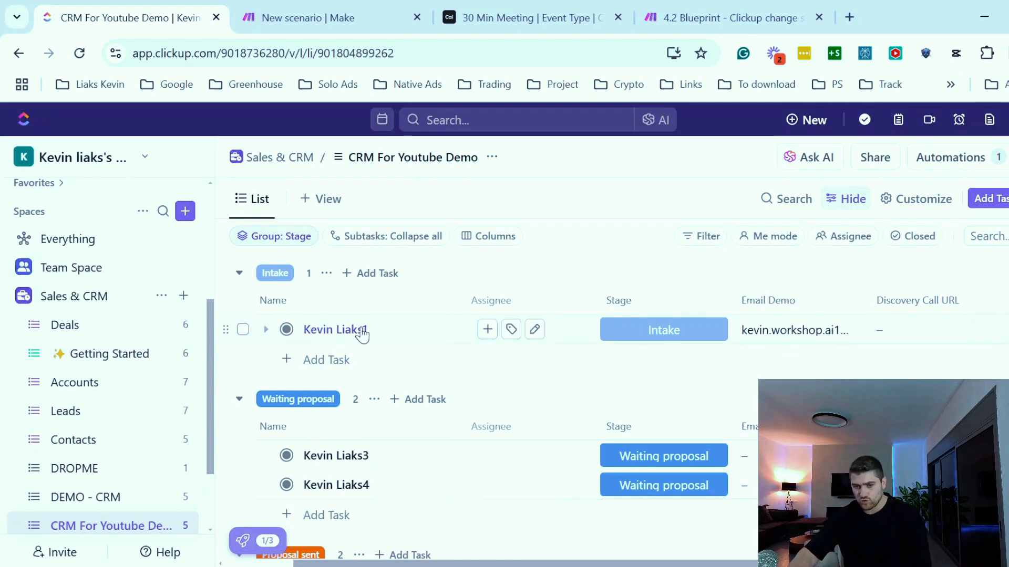
# - Open the 30 Min Meeting public booking page and book a test meeting for Thursday, January 2, 2025 at 11:00
pyautogui.click(525, 30)
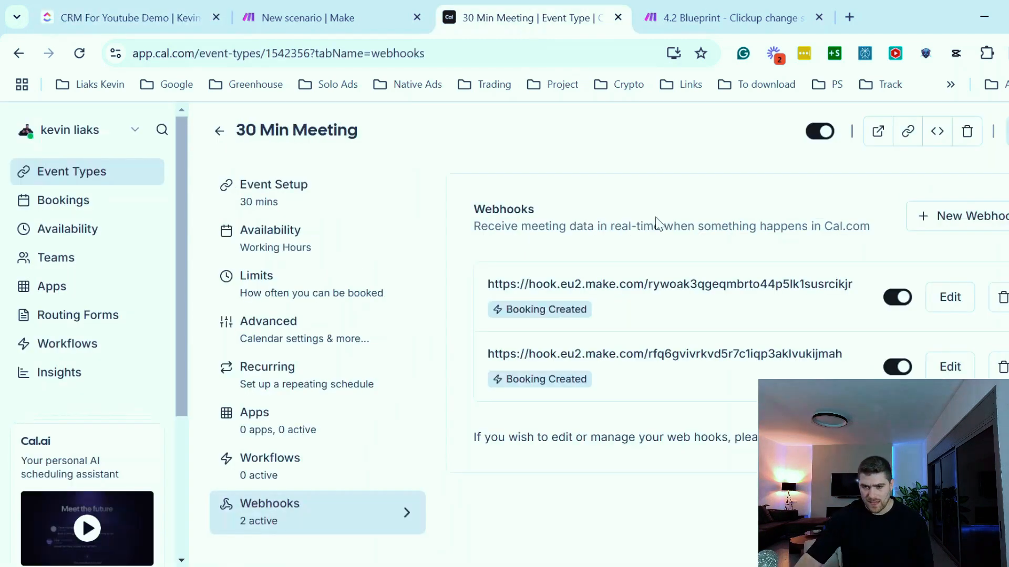
pyautogui.click(878, 131)
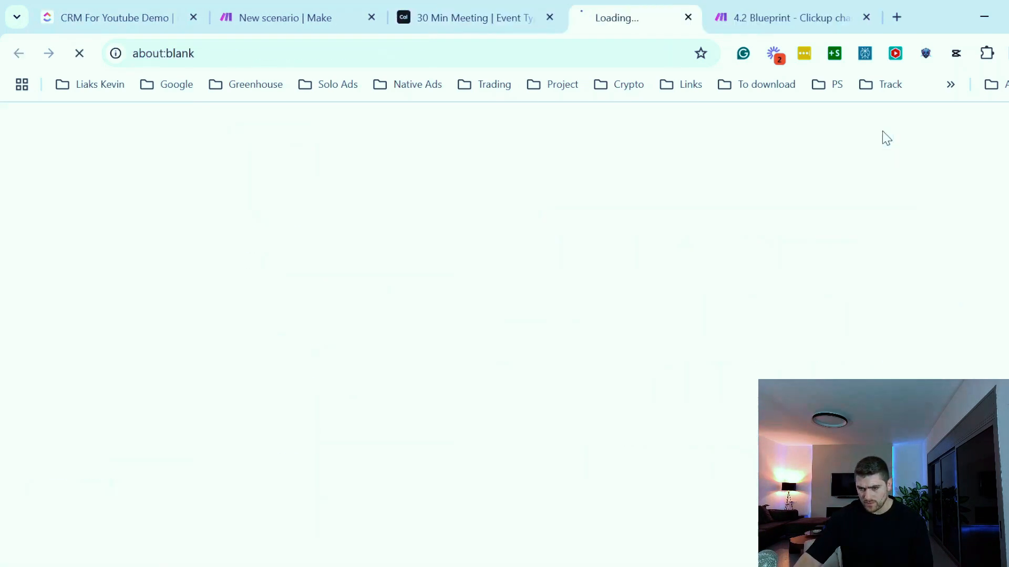
pyautogui.click(907, 348)
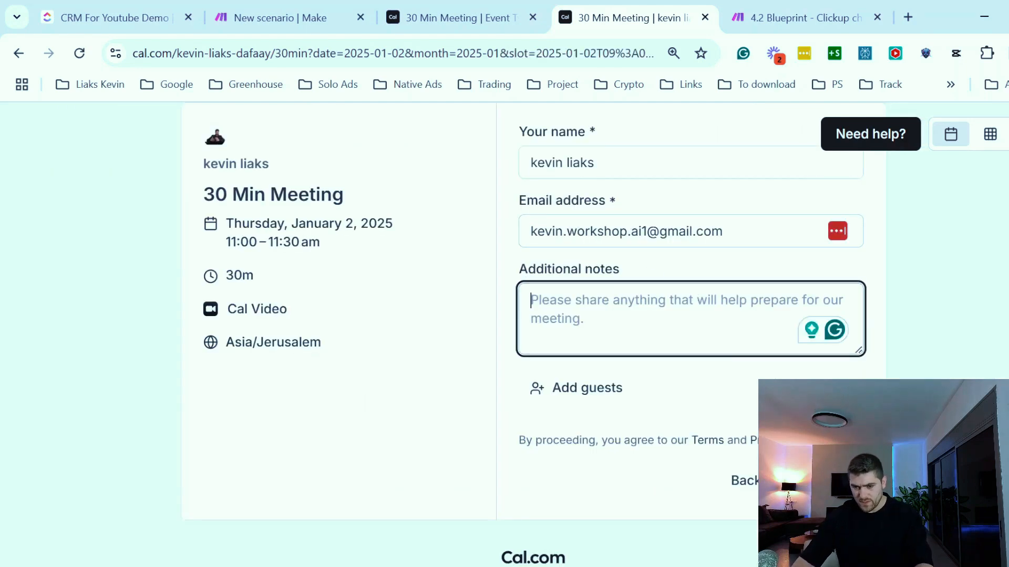
pyautogui.click(826, 481)
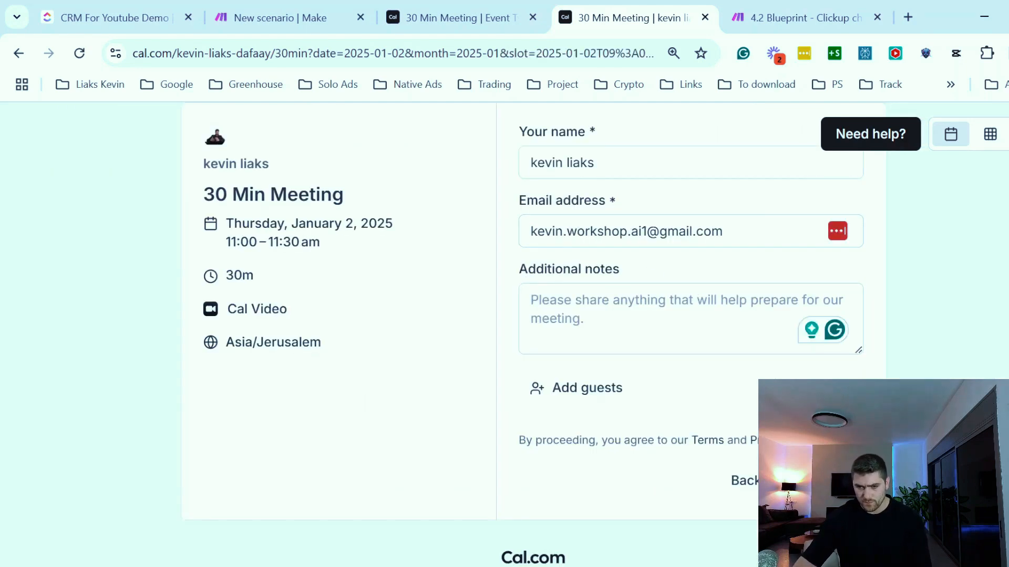
pyautogui.scroll(-1, 826, 480)
pyautogui.scroll(-4, 743, 412)
pyautogui.scroll(6, 493, 252)
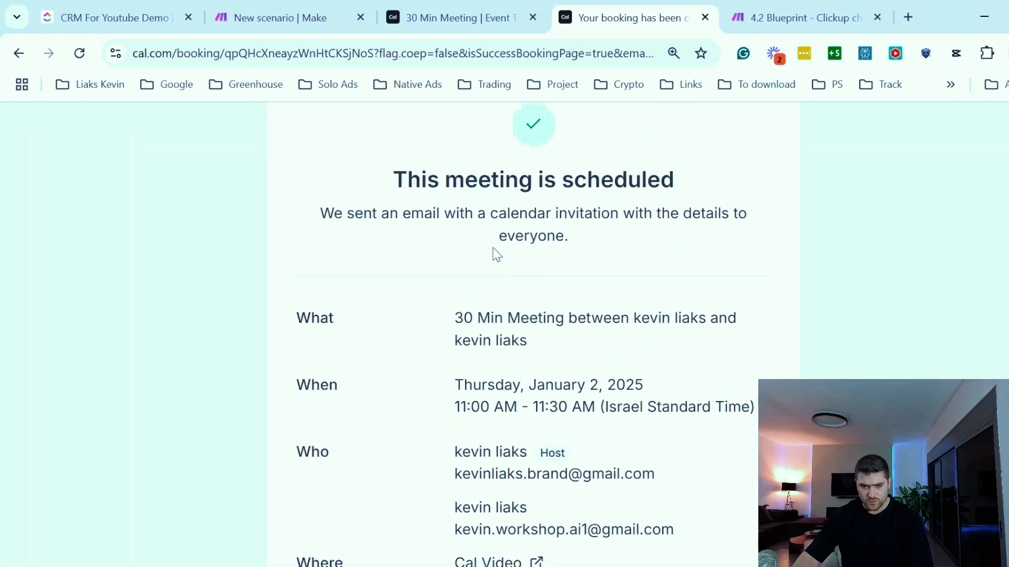
# - Run the Make scenario once and book another test meeting for Thursday, January 9, 2025 at 10:00
pyautogui.click(258, 15)
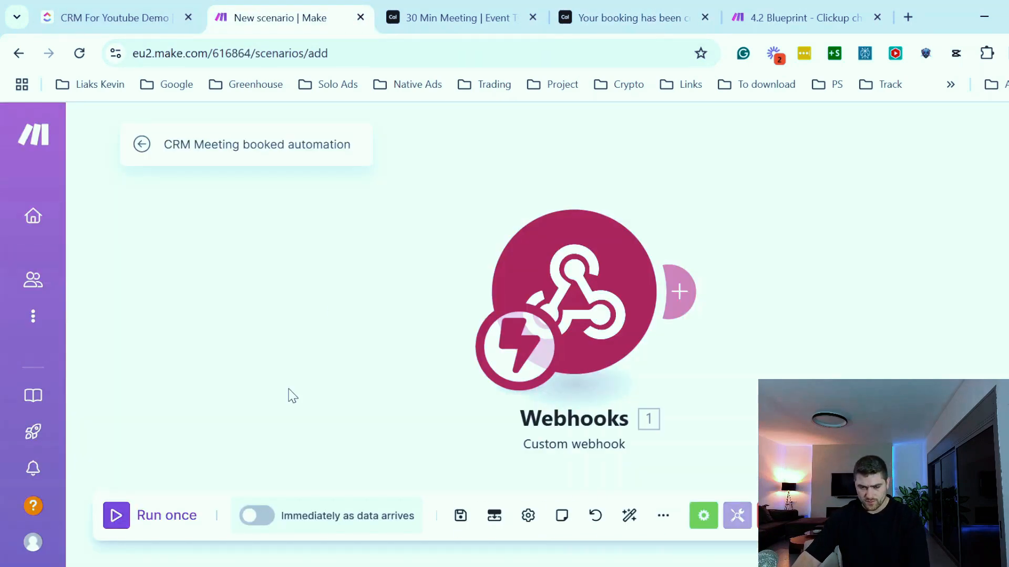
pyautogui.click(113, 520)
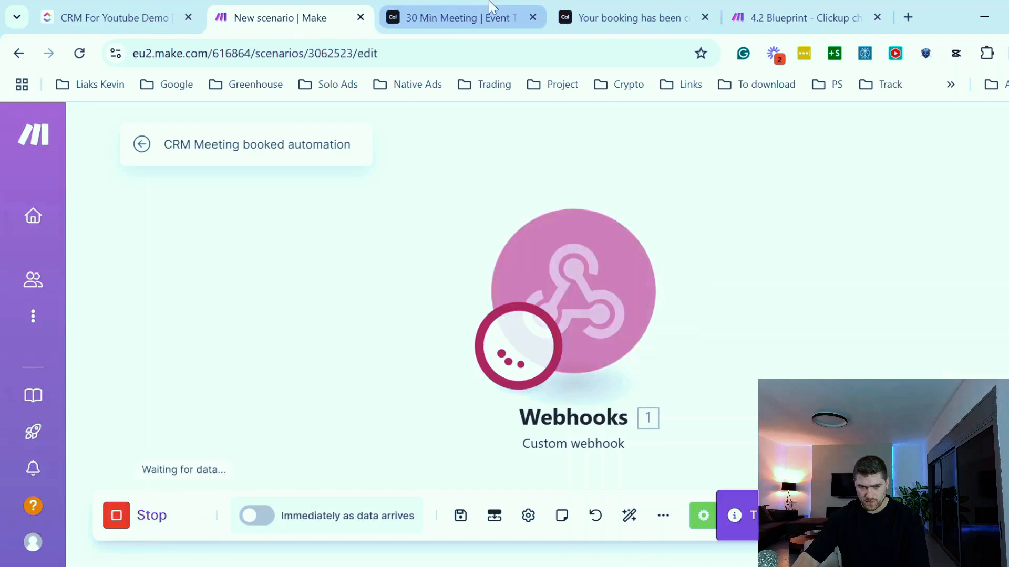
pyautogui.click(443, 17)
pyautogui.click(878, 133)
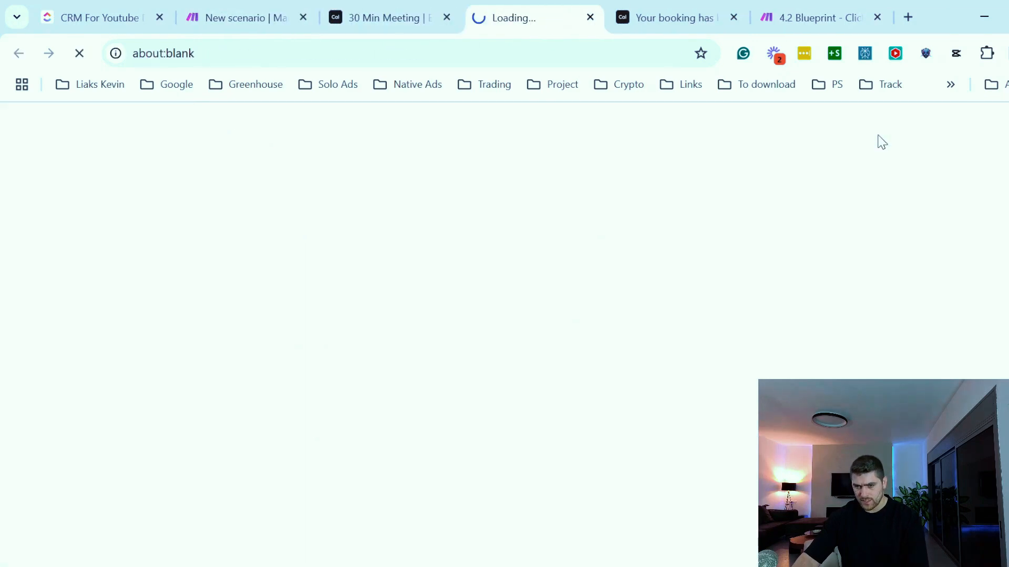
pyautogui.click(852, 267)
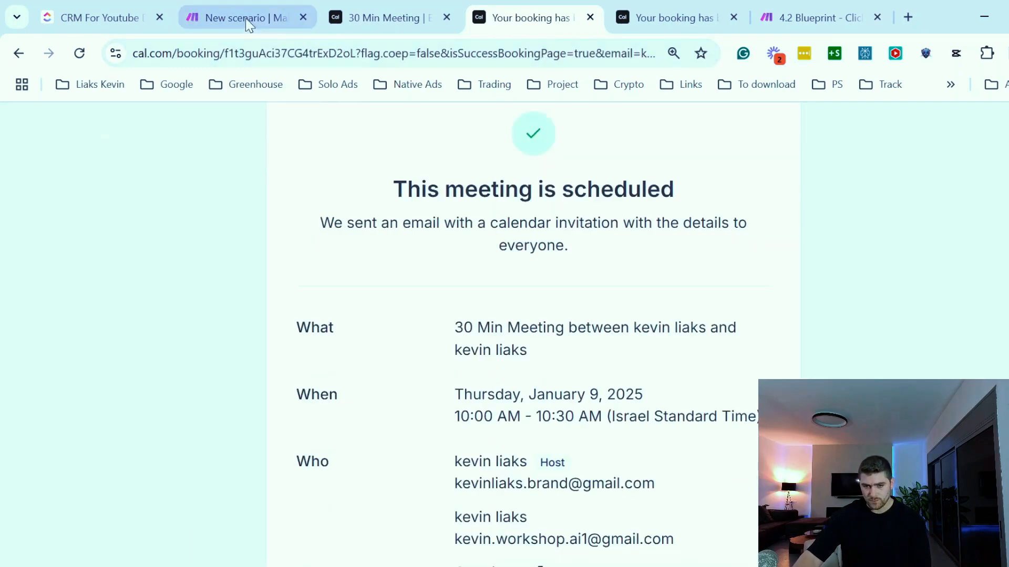
pyautogui.click(245, 18)
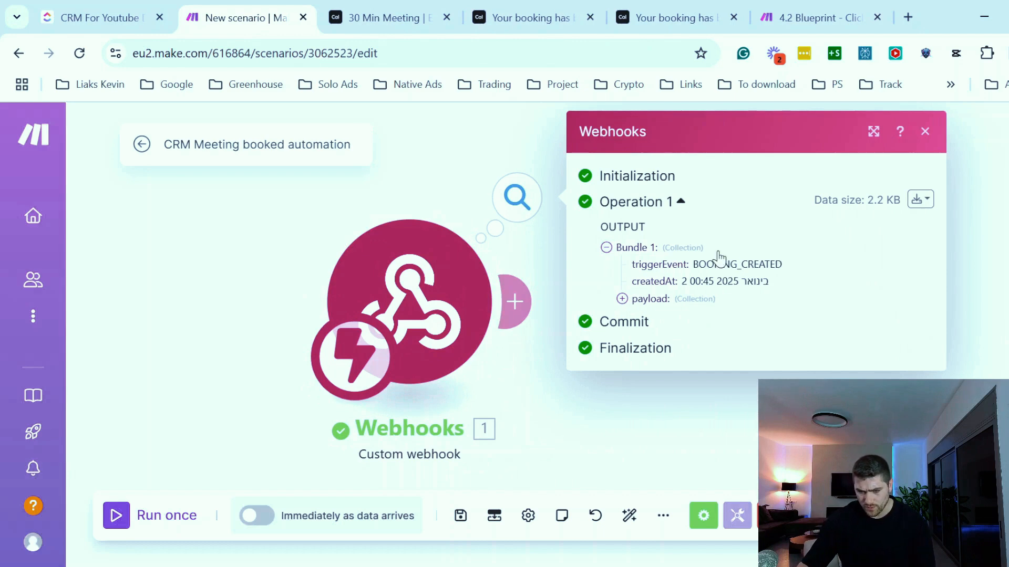
# - Examine the webhook's output bundle, expanding the payload, responses and email fields
pyautogui.click(623, 299)
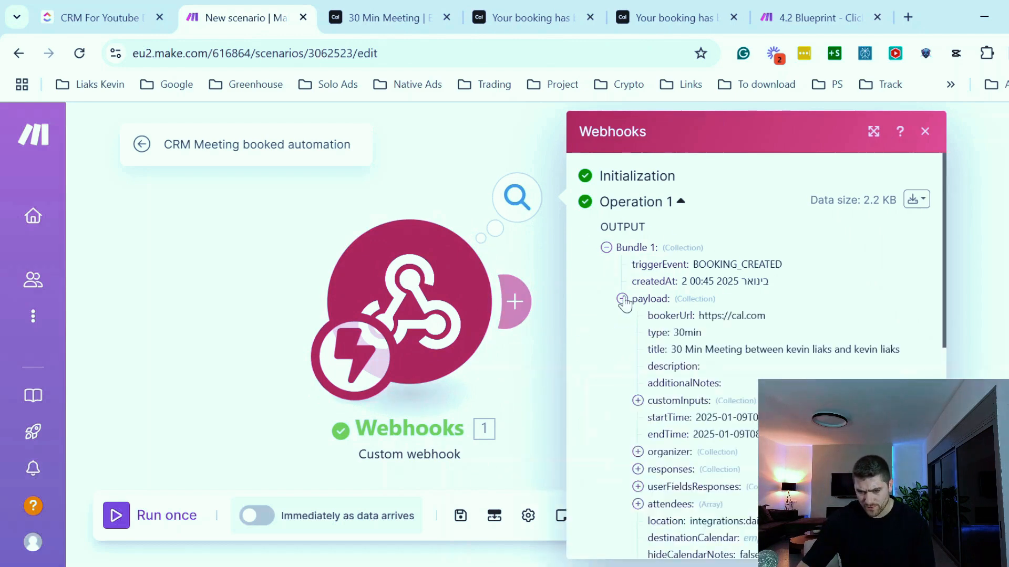
pyautogui.scroll(-2, 680, 317)
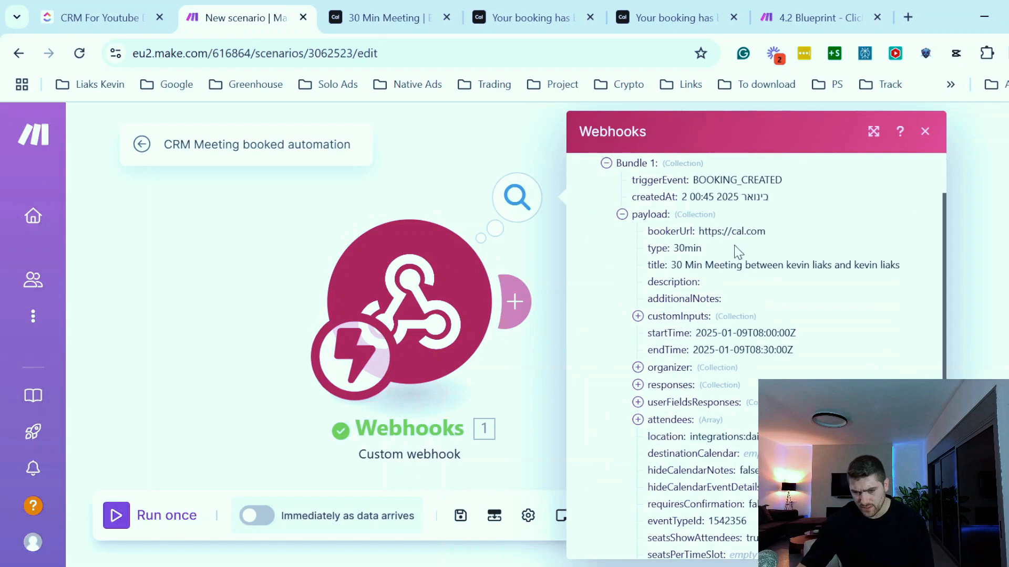
pyautogui.moveTo(704, 250); pyautogui.dragTo(795, 263)
pyautogui.scroll(-5, 796, 263)
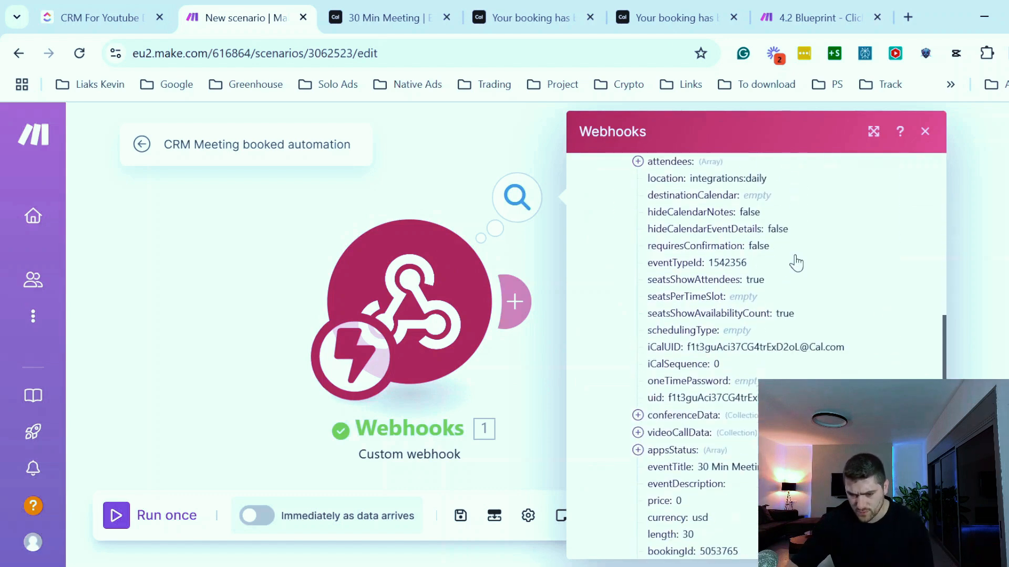
pyautogui.scroll(-2, 796, 262)
pyautogui.scroll(5, 722, 384)
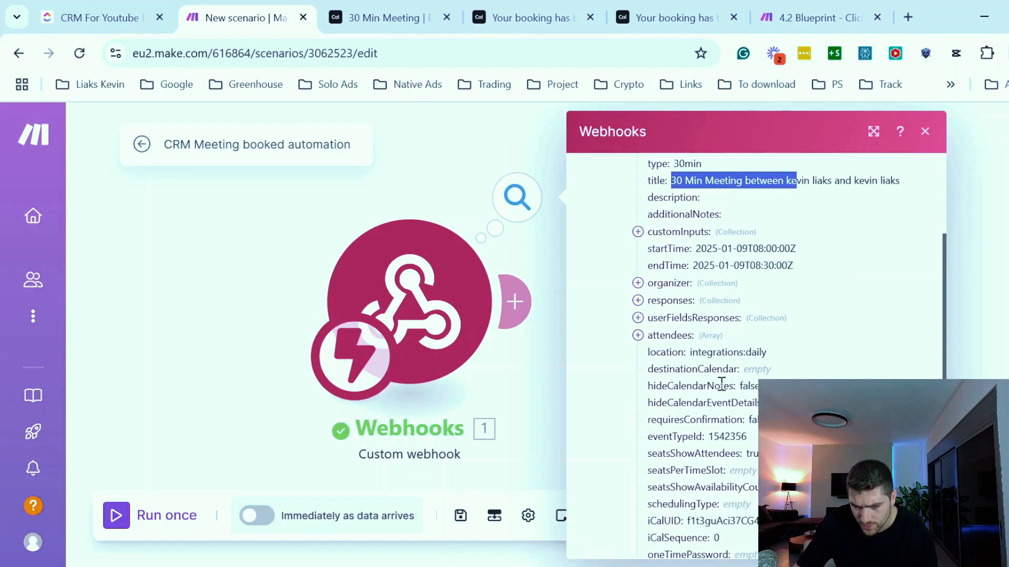
pyautogui.scroll(-3, 725, 399)
pyautogui.scroll(-2, 628, 462)
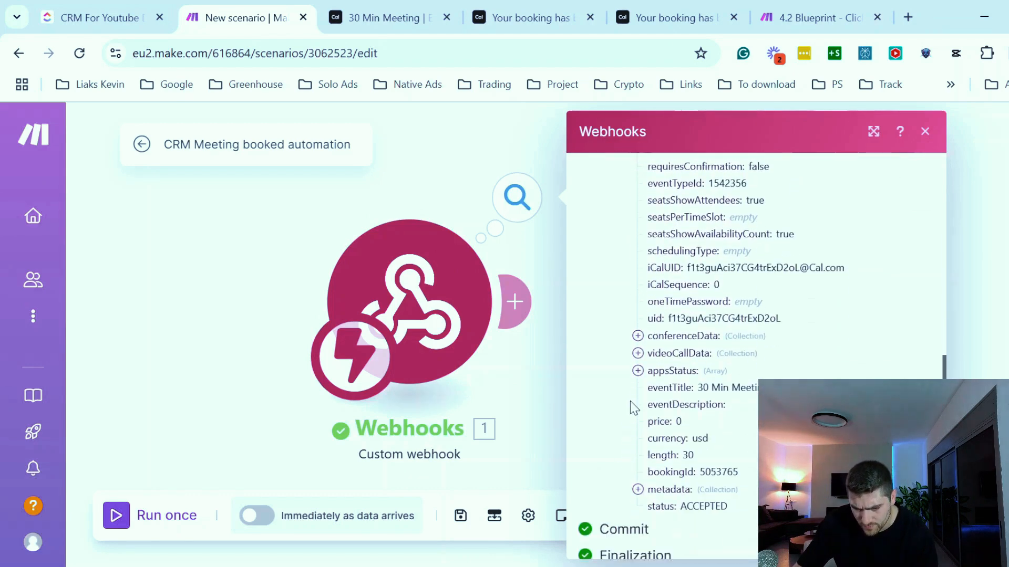
pyautogui.scroll(8, 630, 420)
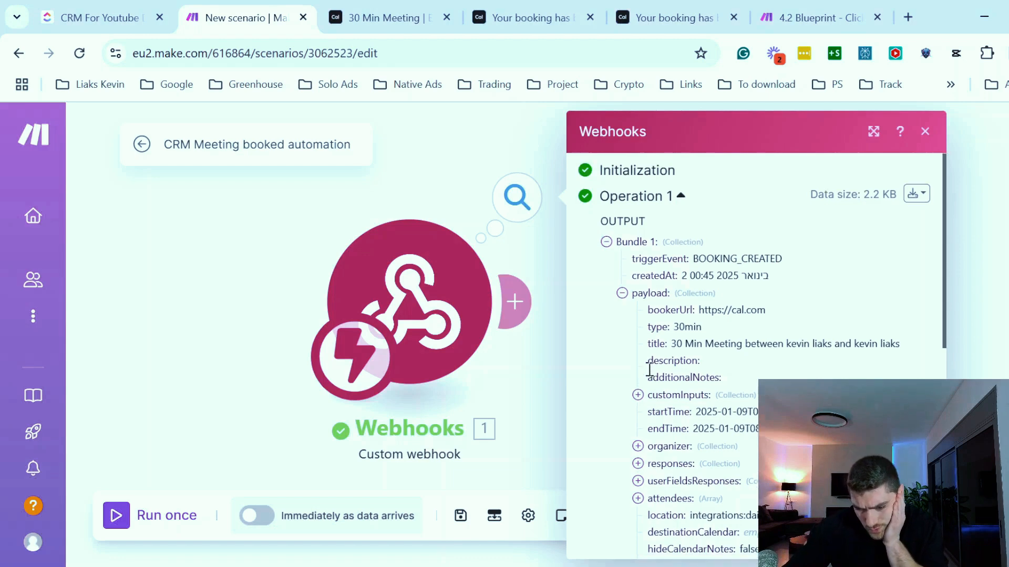
pyautogui.scroll(-2, 639, 388)
pyautogui.click(637, 386)
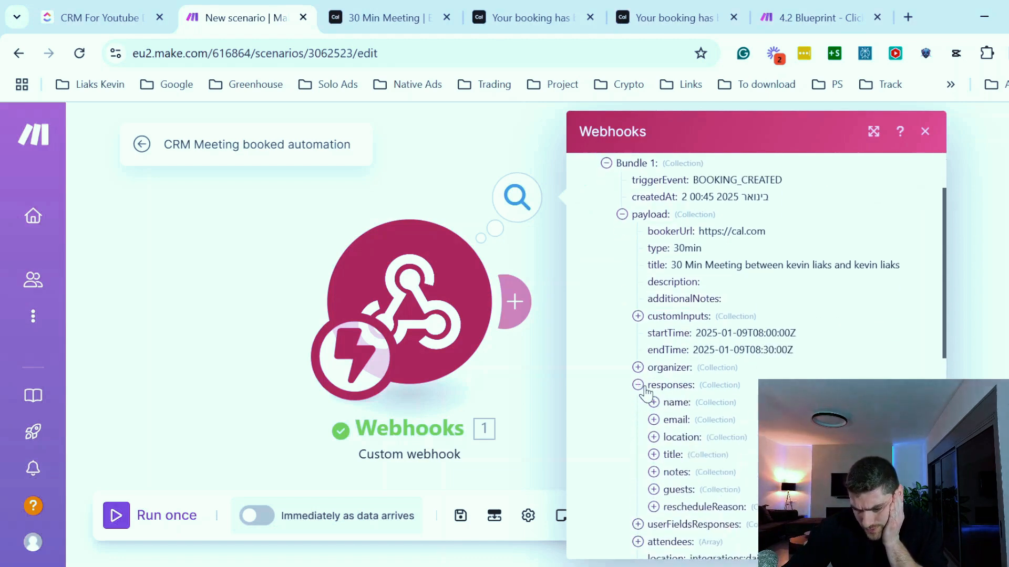
pyautogui.scroll(-2, 651, 382)
pyautogui.click(653, 335)
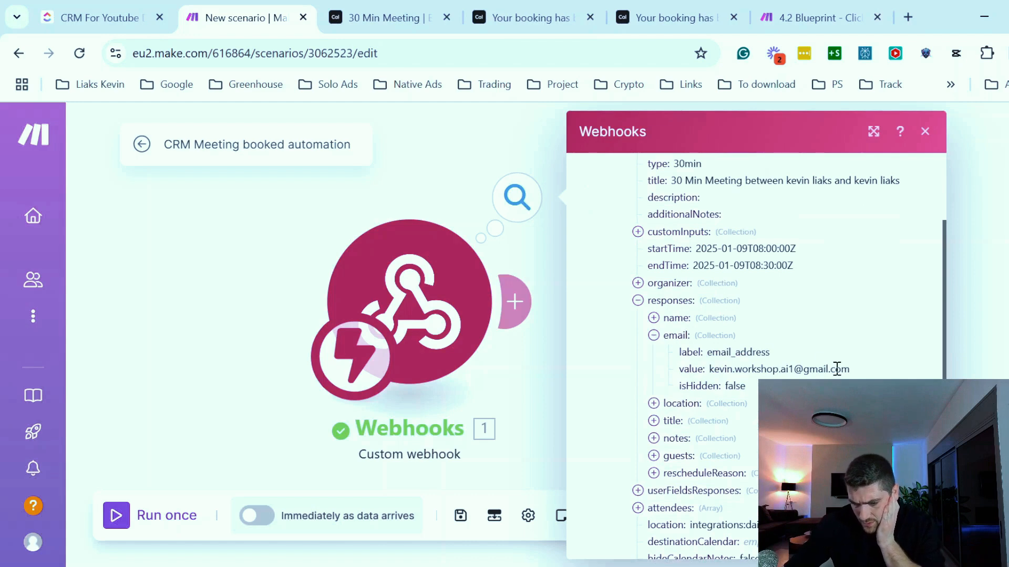
pyautogui.moveTo(837, 370); pyautogui.dragTo(749, 372)
pyautogui.click(747, 374)
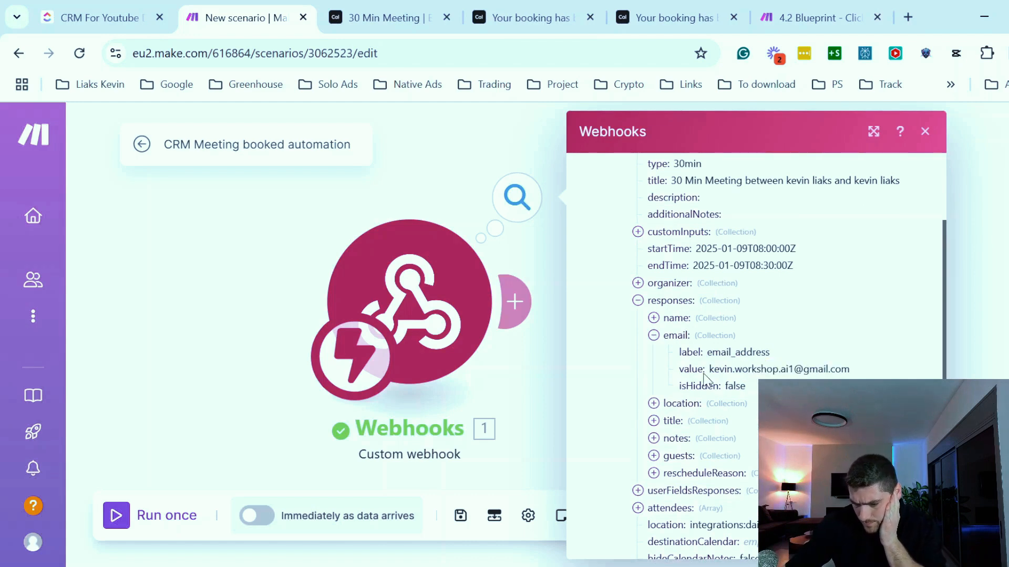
pyautogui.press('Escape')
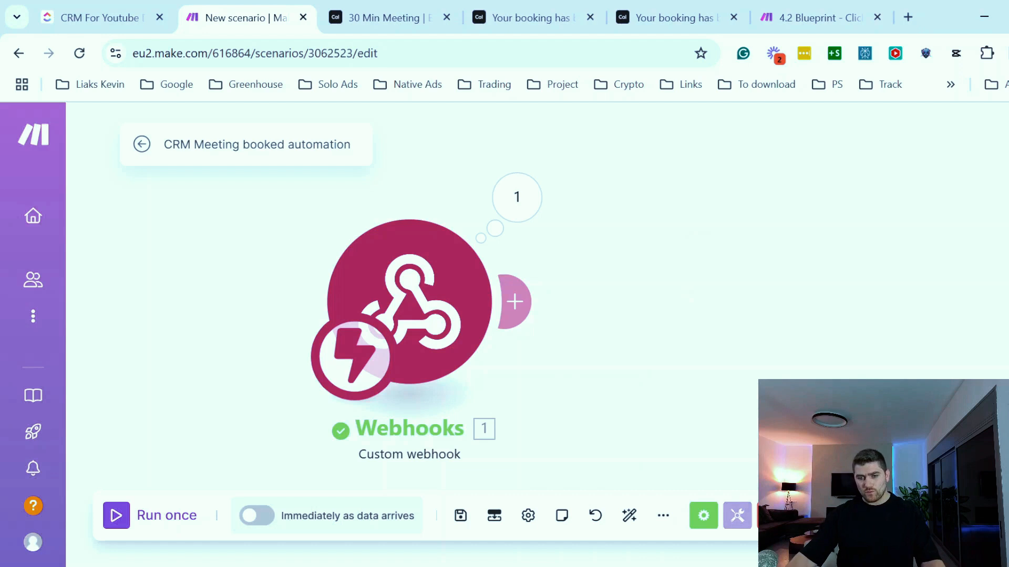
# - Add a ClickUp List All Tasks module after the webhook
pyautogui.click(514, 302)
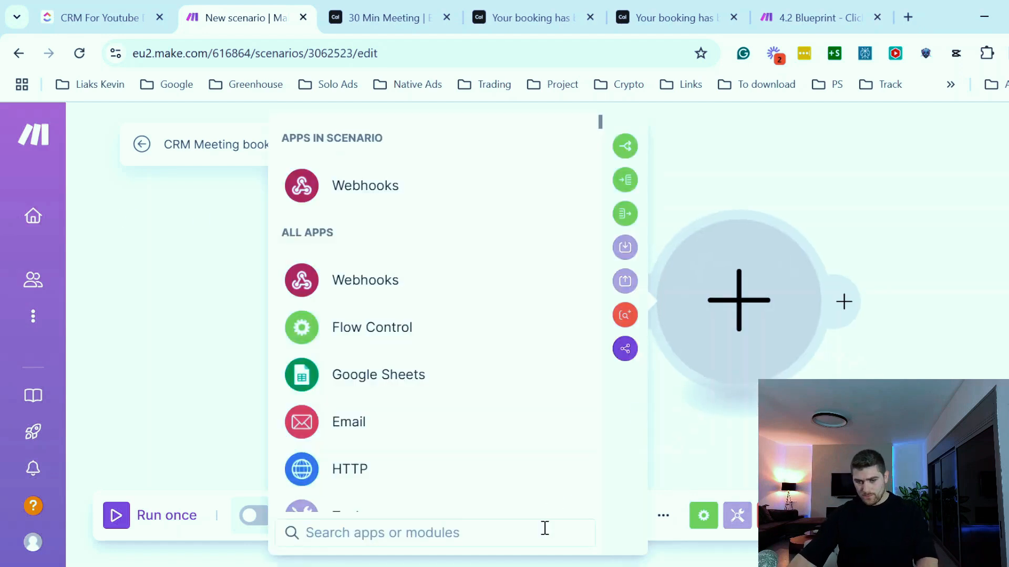
pyautogui.write('clickup')
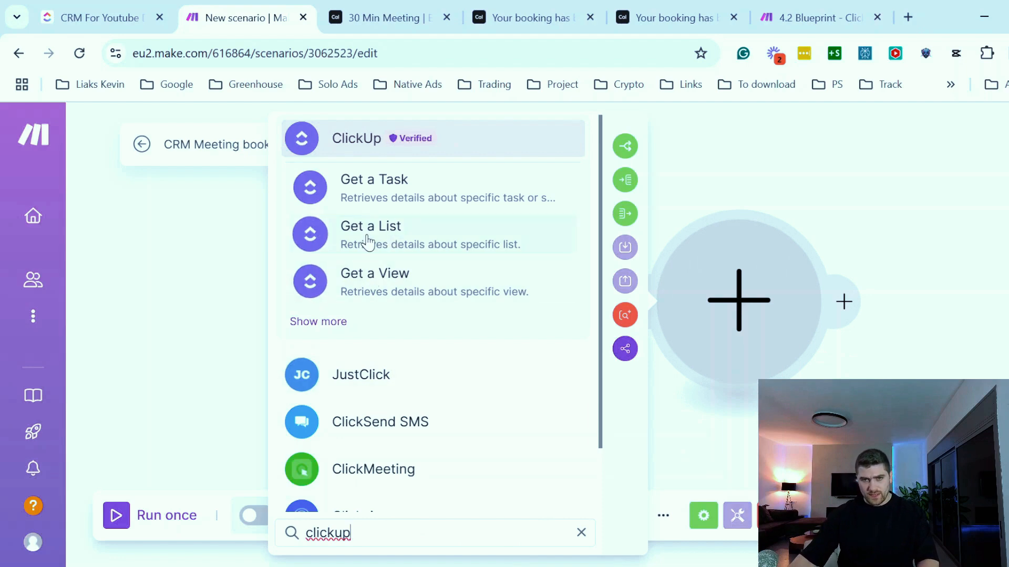
pyautogui.click(360, 139)
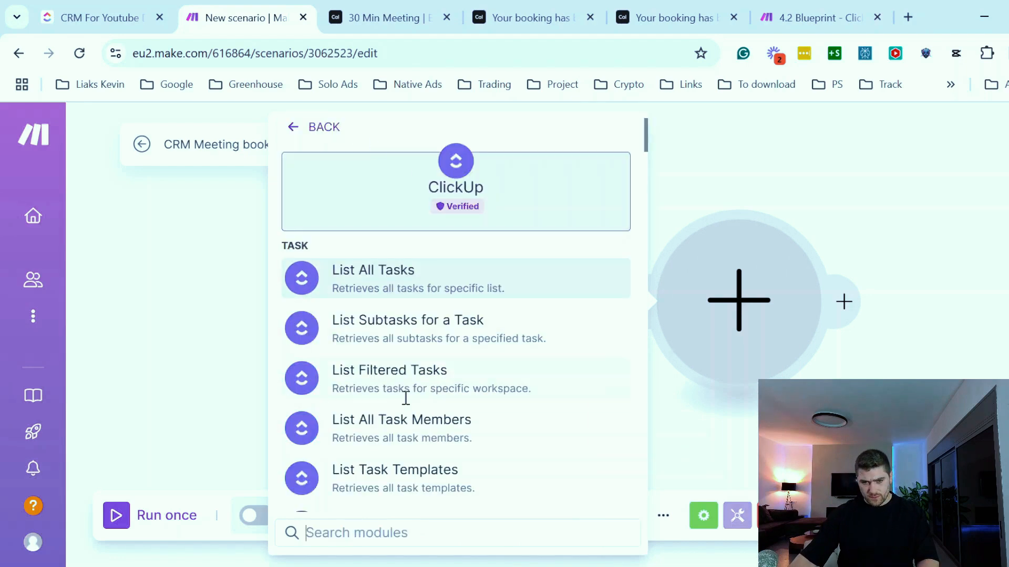
pyautogui.write('list all t')
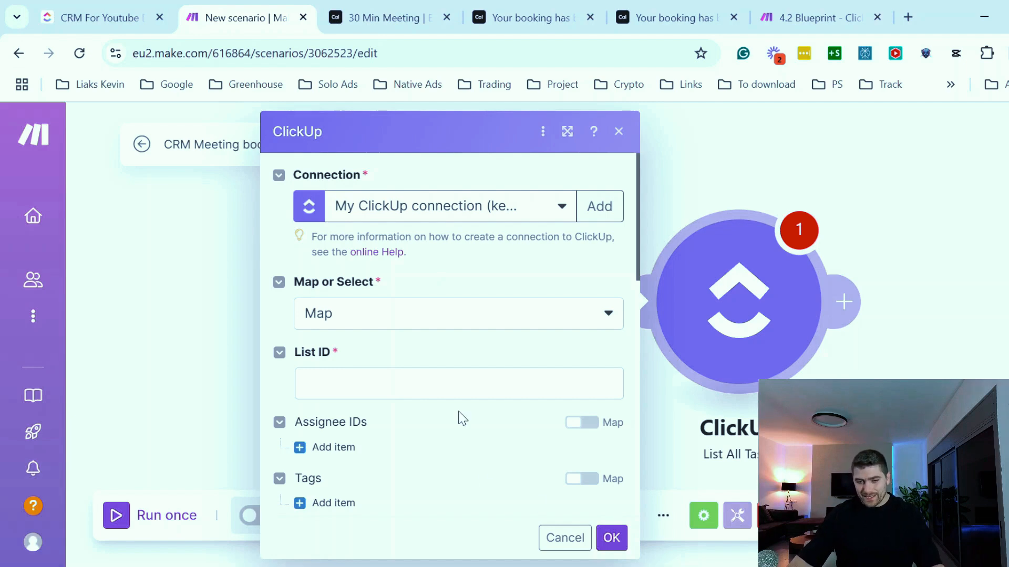
# - Copy the CRM For Youtube Demo list ID from its ClickUp address
pyautogui.click(86, 16)
pyautogui.click(374, 57)
pyautogui.doubleClick(376, 58)
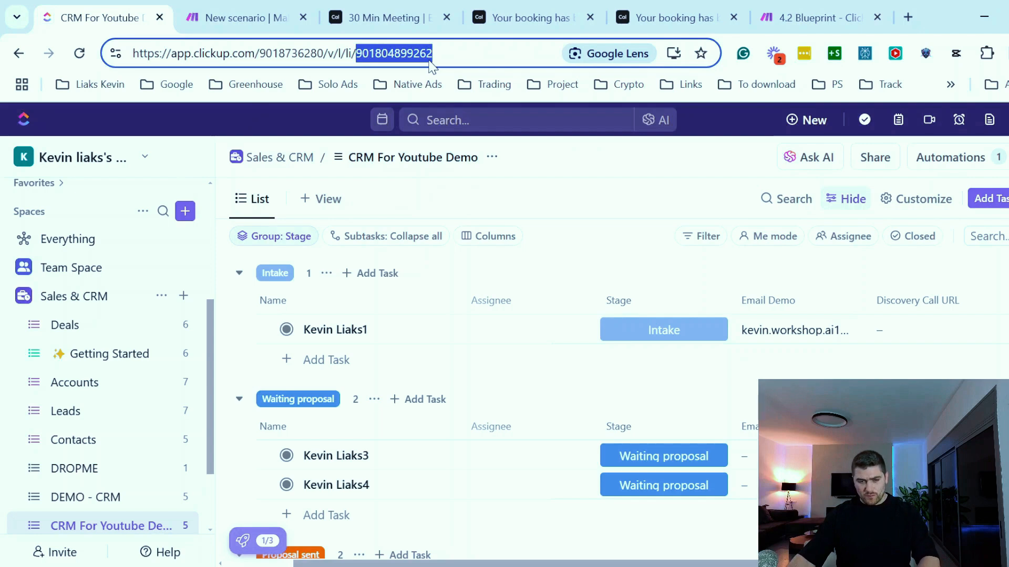
pyautogui.click(103, 420)
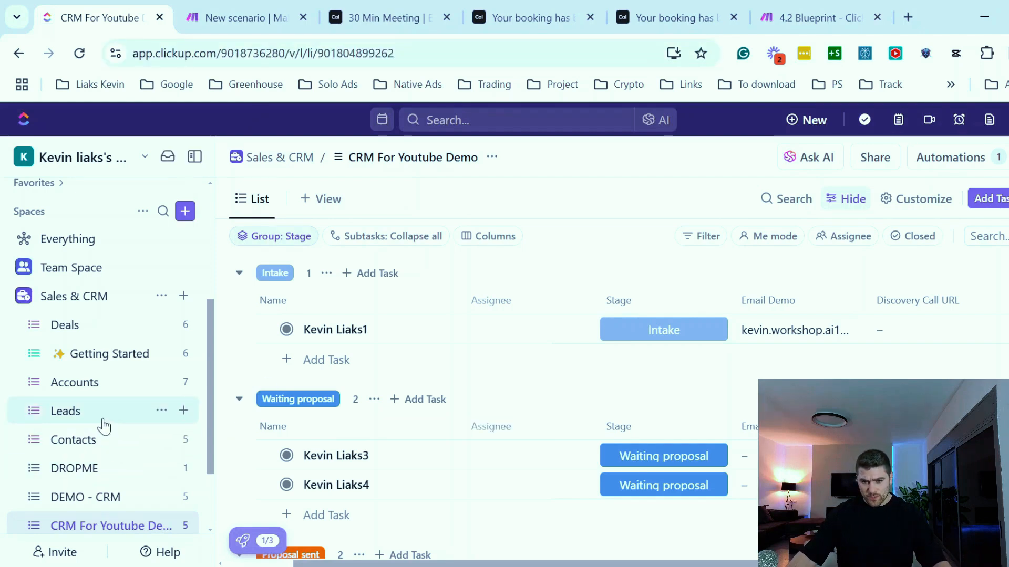
pyautogui.click(94, 530)
pyautogui.click(336, 53)
pyautogui.click(333, 53)
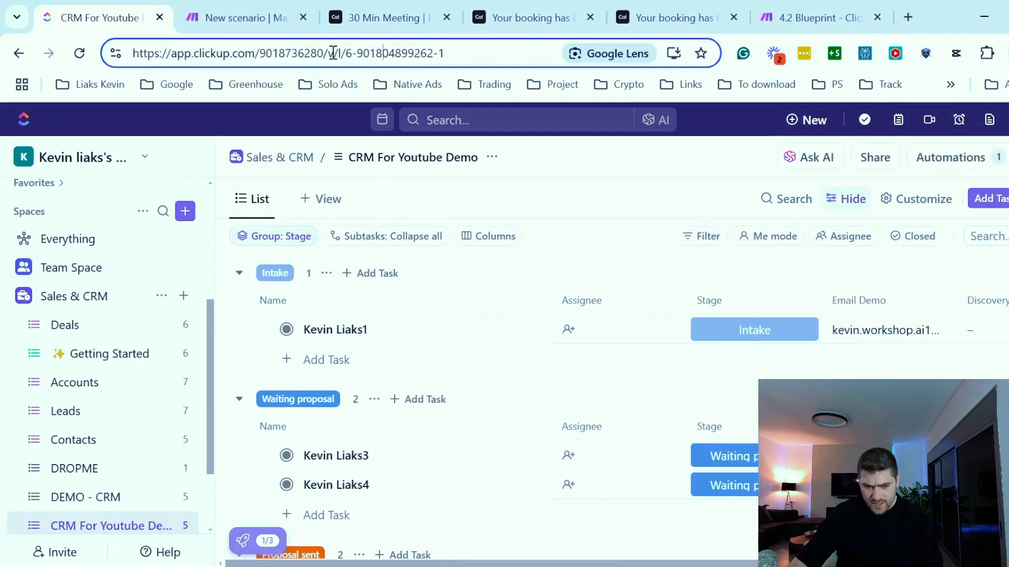
pyautogui.moveTo(358, 52); pyautogui.dragTo(439, 53)
pyautogui.hotkey('ctrl', 'c')
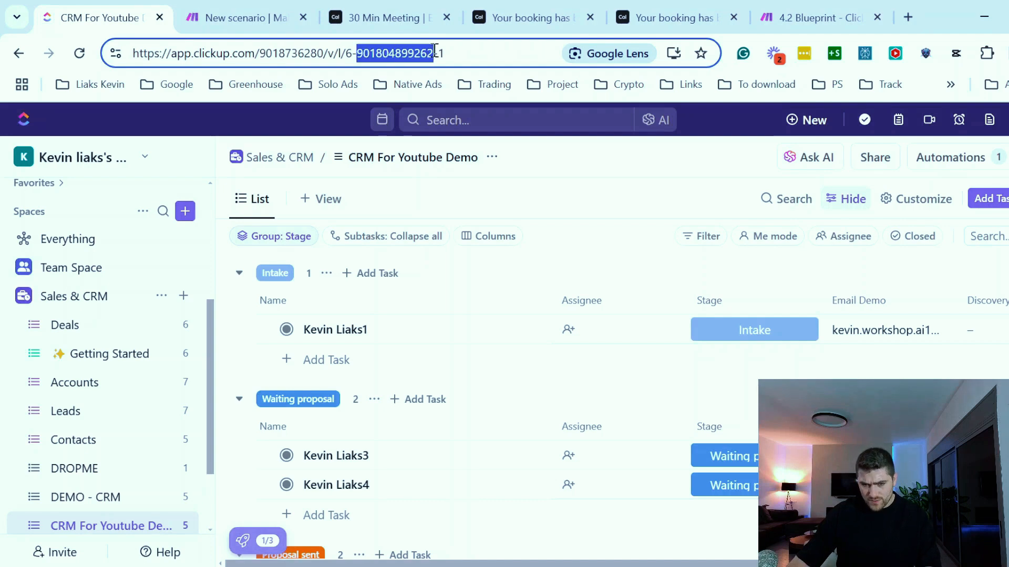
pyautogui.click(242, 18)
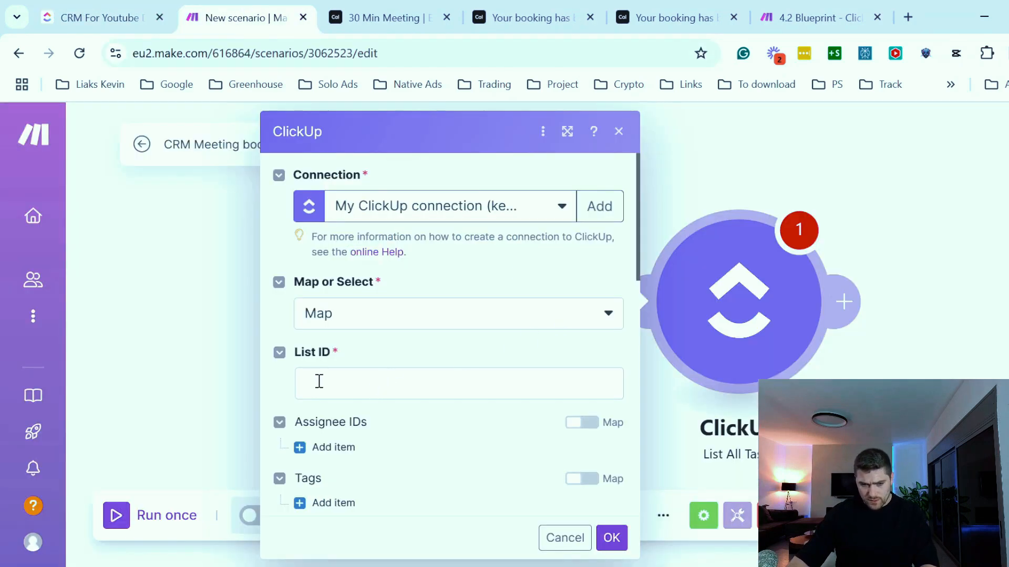
pyautogui.click(353, 393)
pyautogui.hotkey('ctrl', 'v')
pyautogui.click(424, 358)
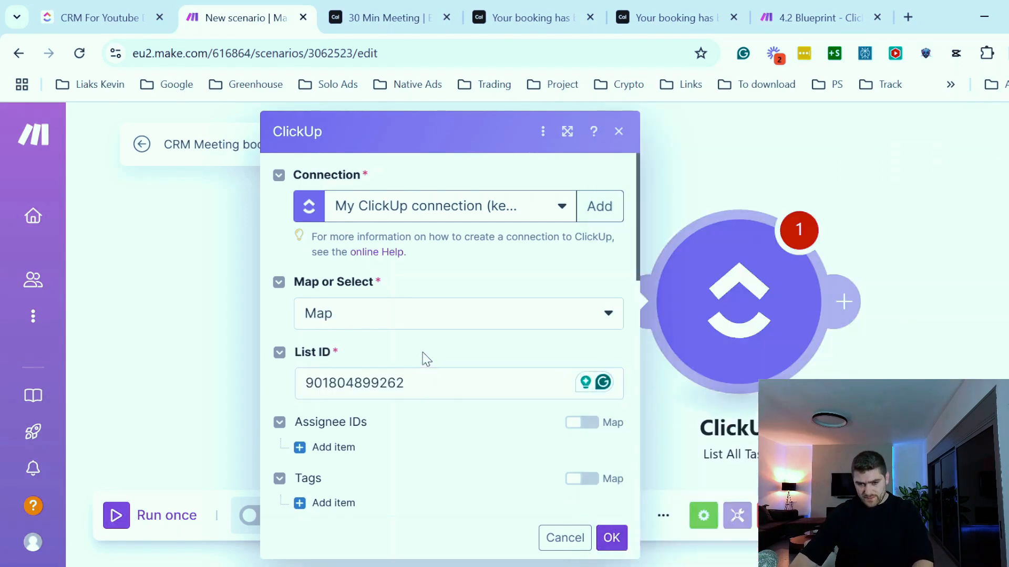
pyautogui.scroll(-2, 445, 366)
pyautogui.scroll(-8, 459, 421)
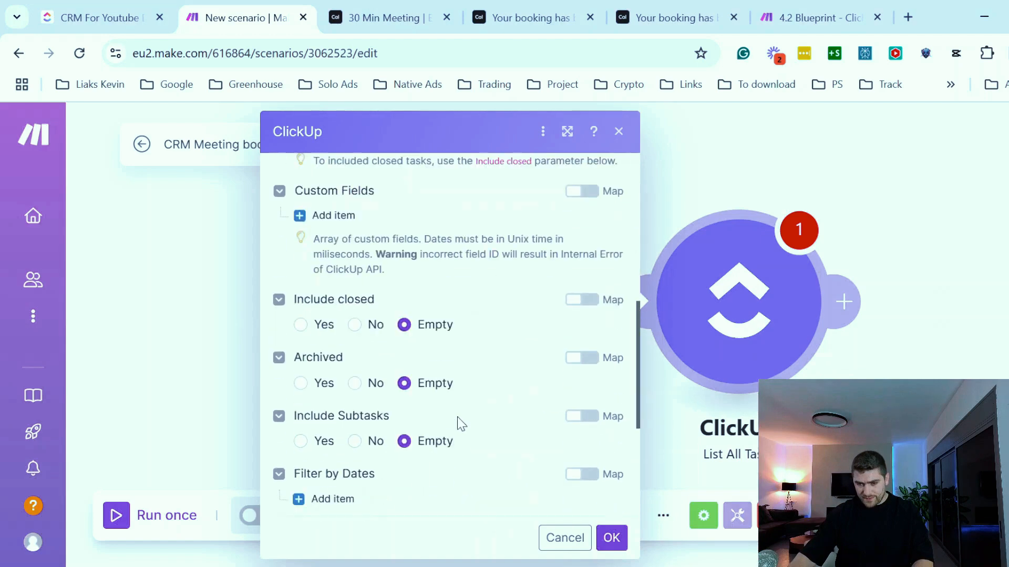
pyautogui.click(618, 540)
# - Run only the ClickUp module and inspect the tasks it returns
pyautogui.rightClick(755, 271)
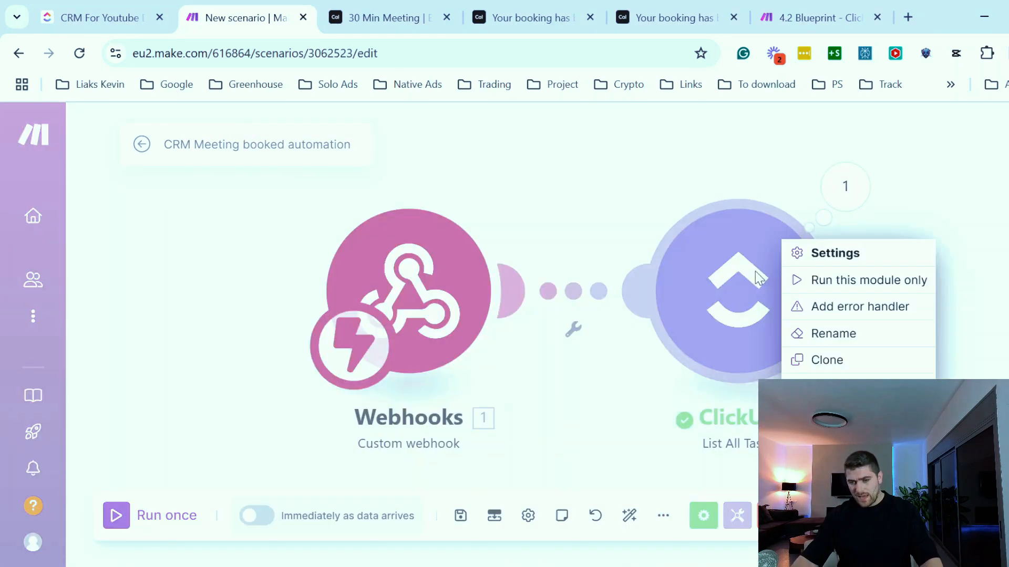
pyautogui.click(743, 254)
pyautogui.rightClick(744, 256)
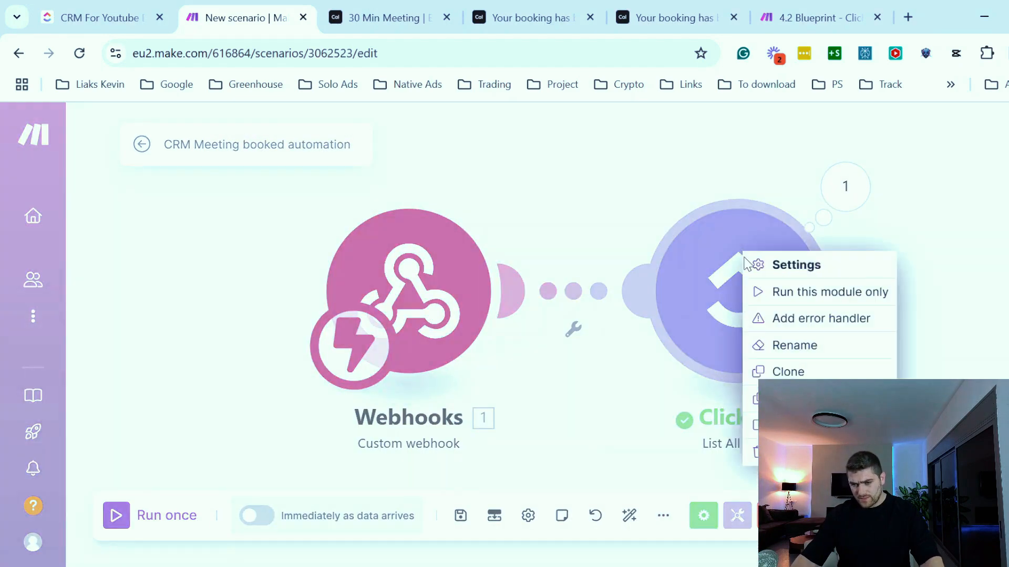
pyautogui.click(796, 297)
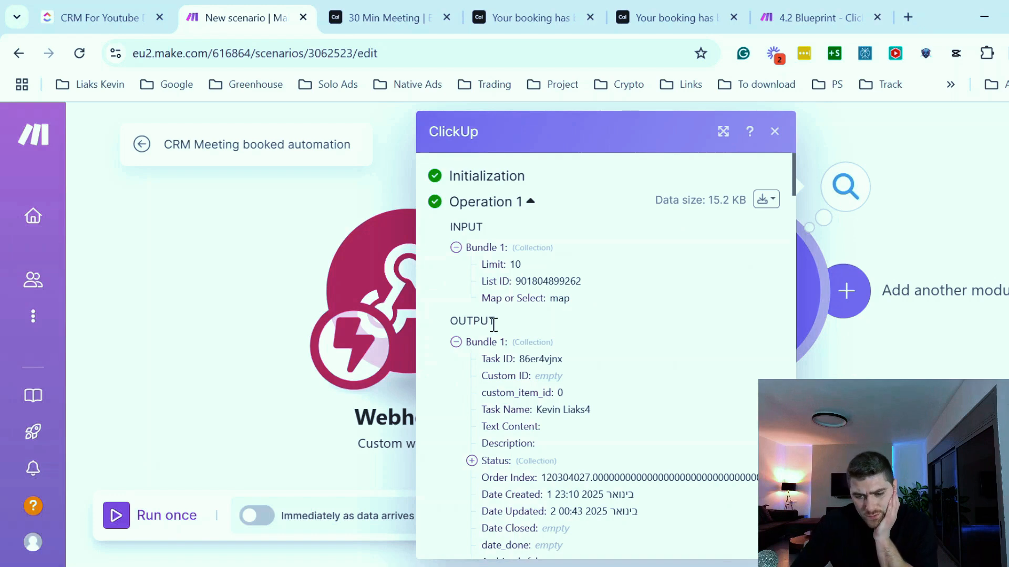
pyautogui.scroll(-3, 500, 321)
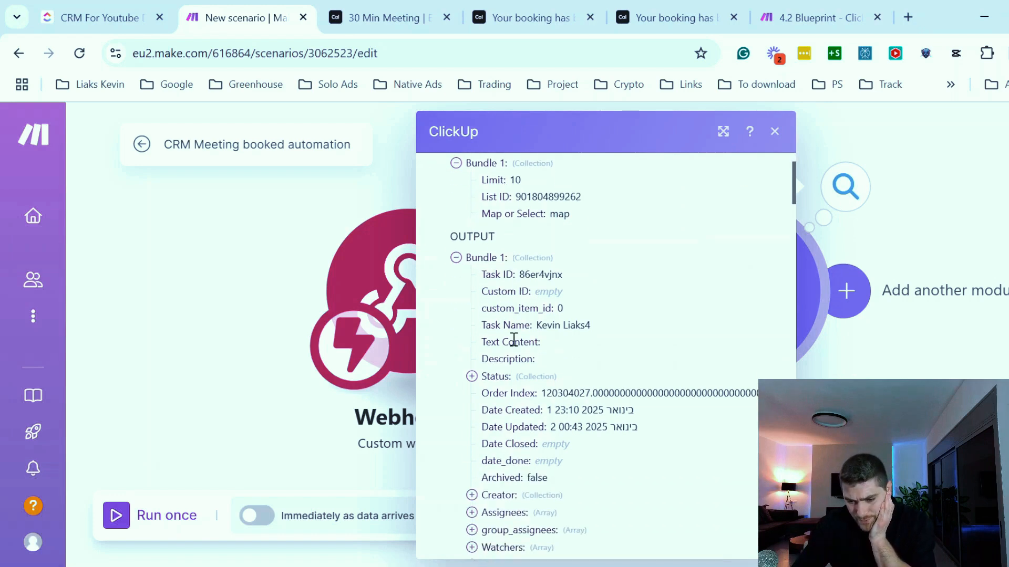
# - Examine the second bundle's Task ID and Task Name in the List All Tasks output
pyautogui.scroll(-12, 576, 301)
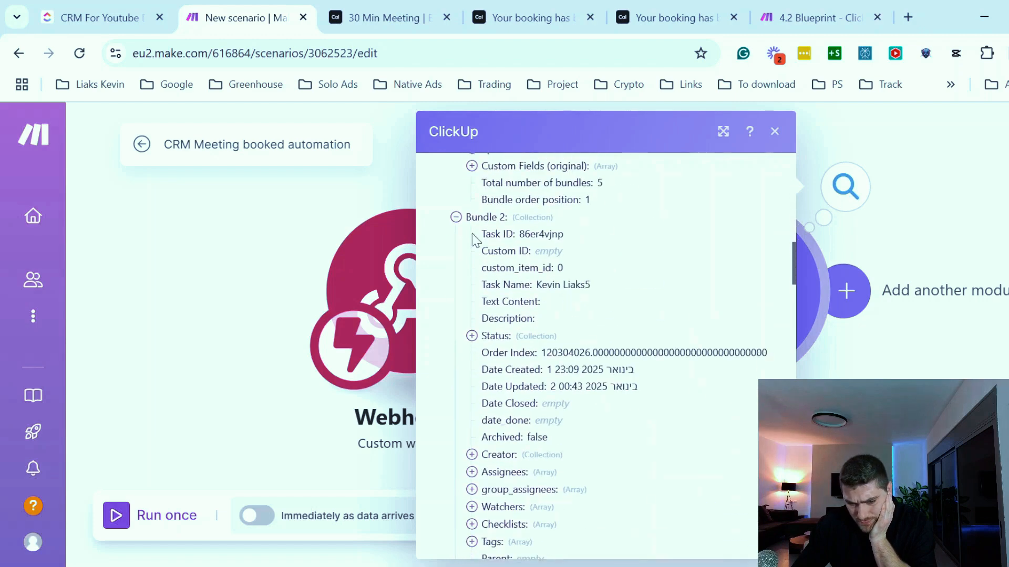
pyautogui.doubleClick(535, 235)
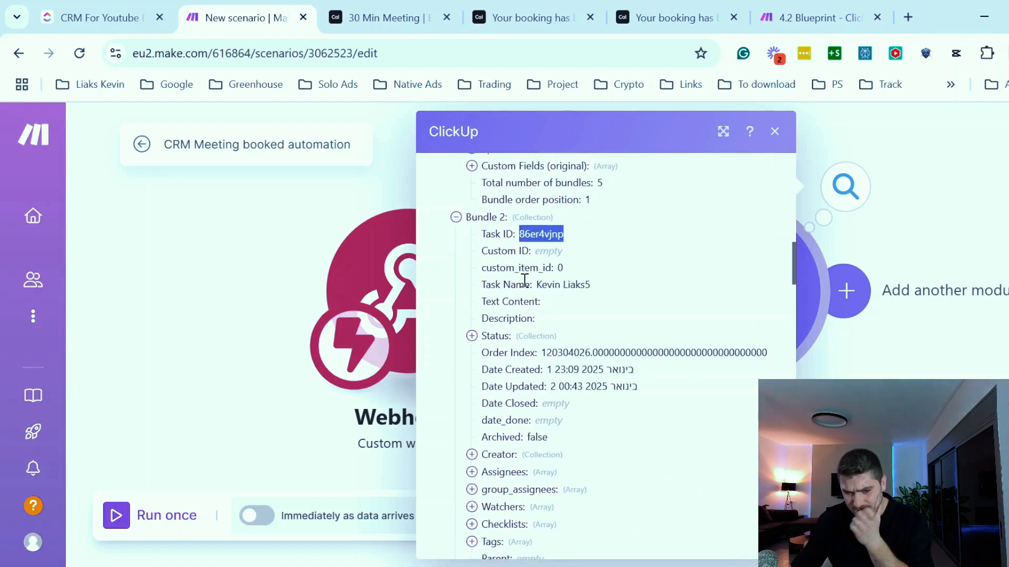
pyautogui.moveTo(536, 286); pyautogui.dragTo(599, 290)
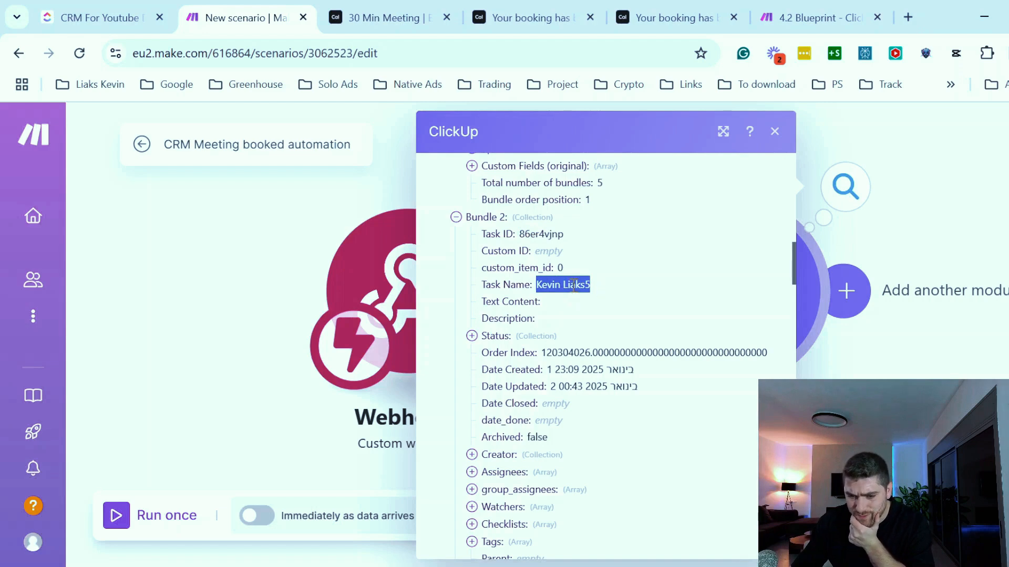
pyautogui.moveTo(489, 232); pyautogui.dragTo(542, 231)
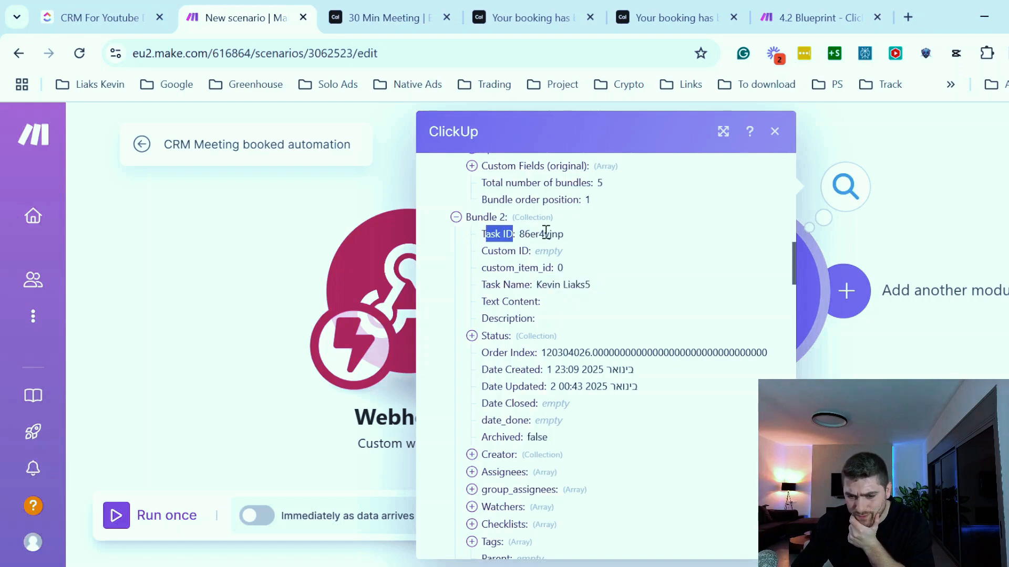
pyautogui.doubleClick(541, 234)
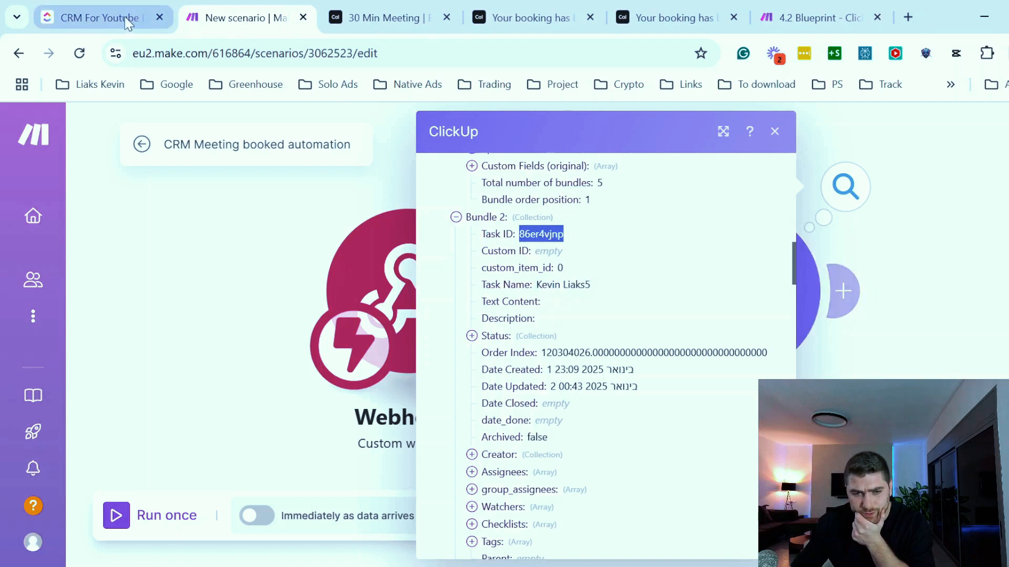
pyautogui.click(125, 17)
pyautogui.scroll(-3, 513, 343)
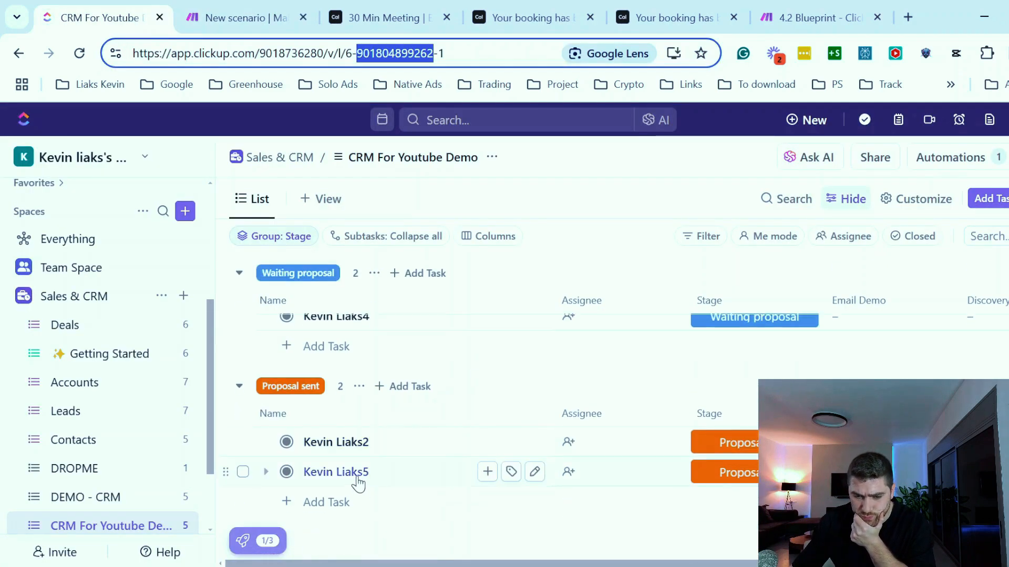
pyautogui.click(368, 472)
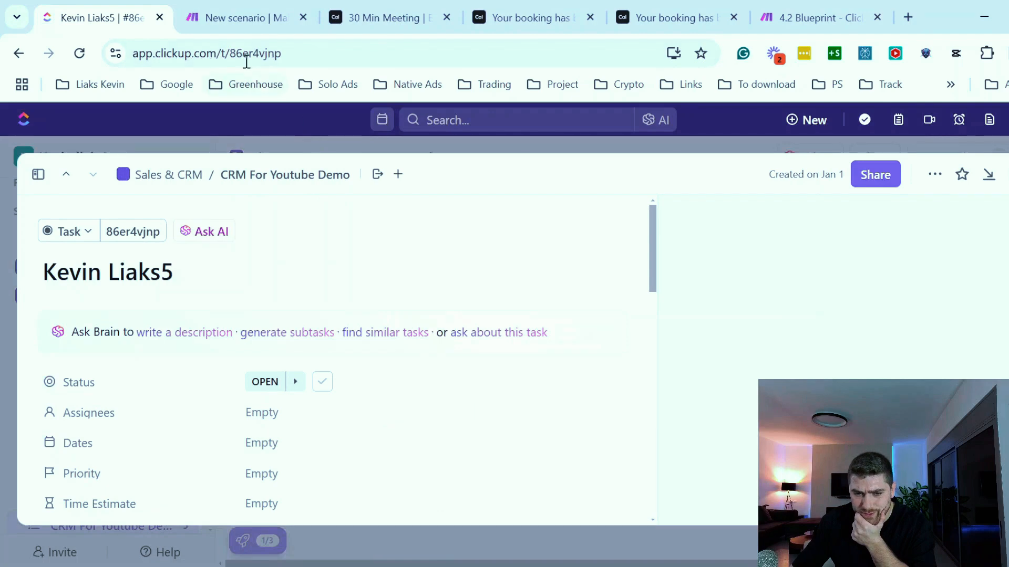
pyautogui.click(243, 53)
pyautogui.click(244, 53)
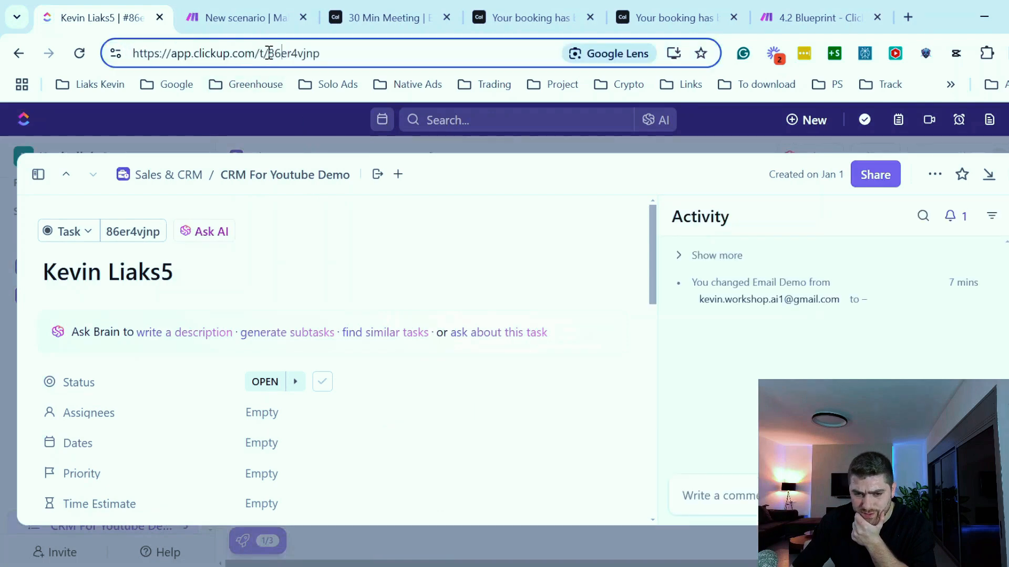
pyautogui.moveTo(269, 53); pyautogui.dragTo(345, 49)
pyautogui.click(237, 17)
pyautogui.click(153, 17)
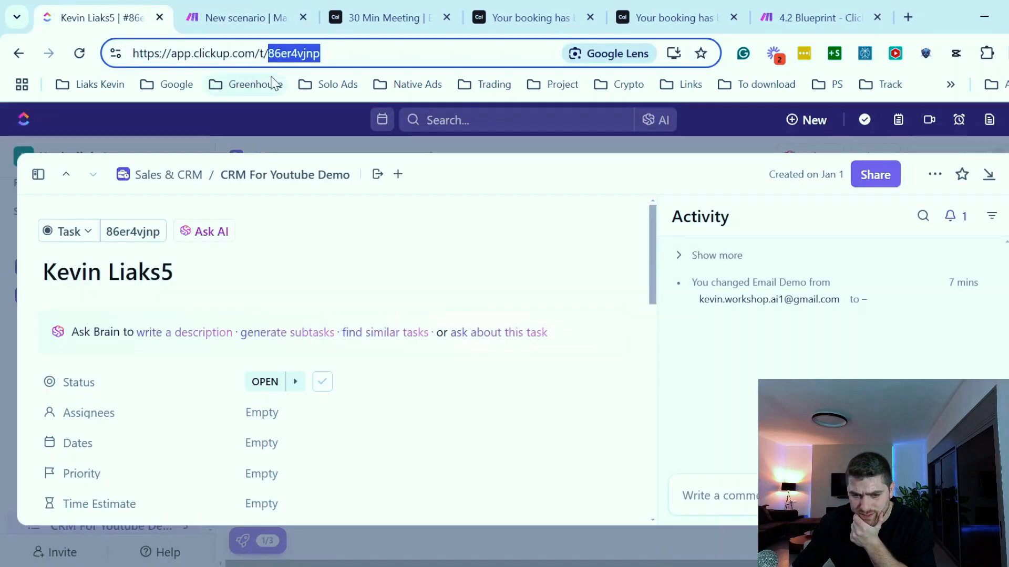
pyautogui.click(236, 17)
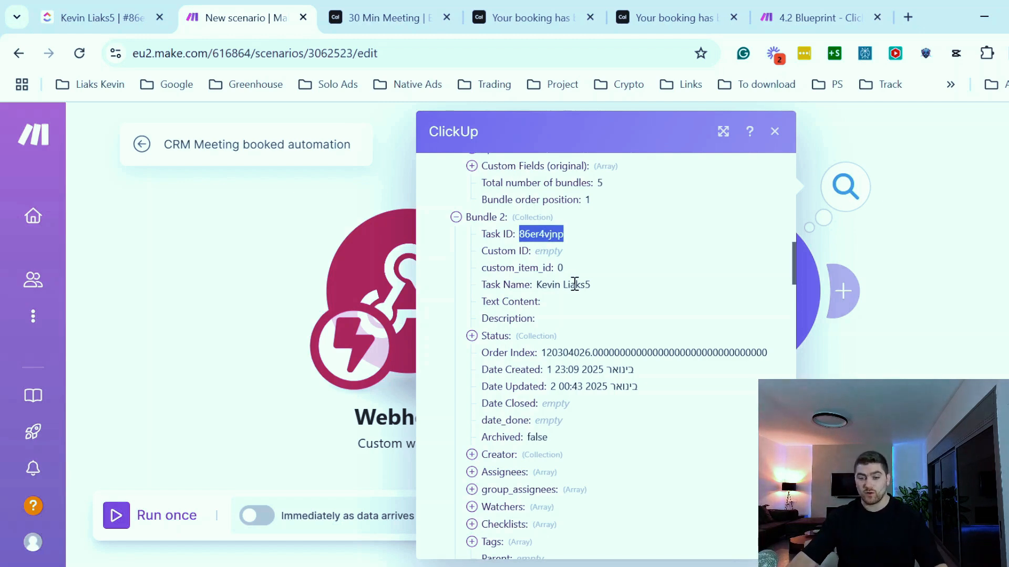
# - Add a ClickUp Edit a Task with Custom Fields module after the List All Tasks module
pyautogui.click(257, 270)
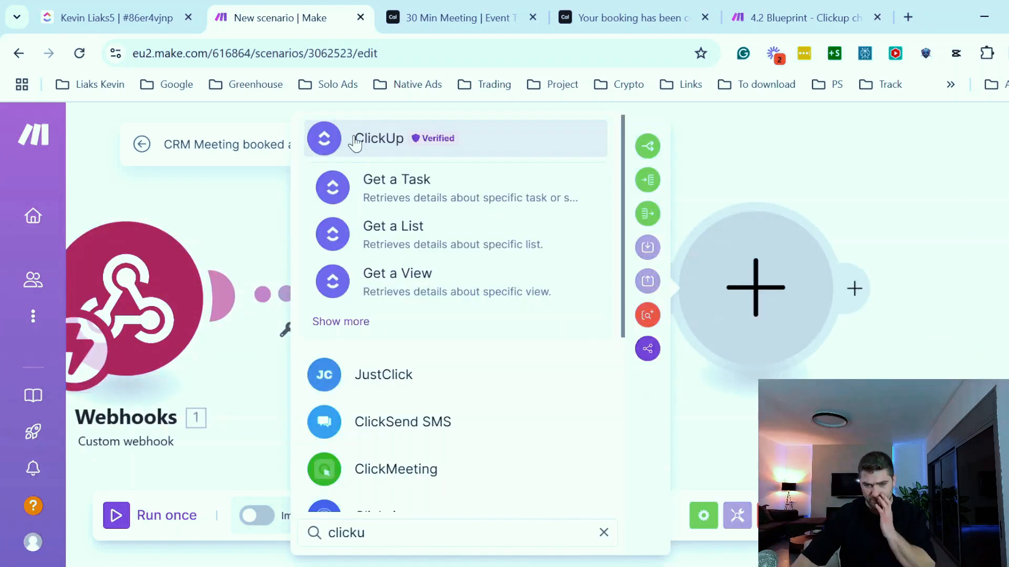
pyautogui.click(358, 140)
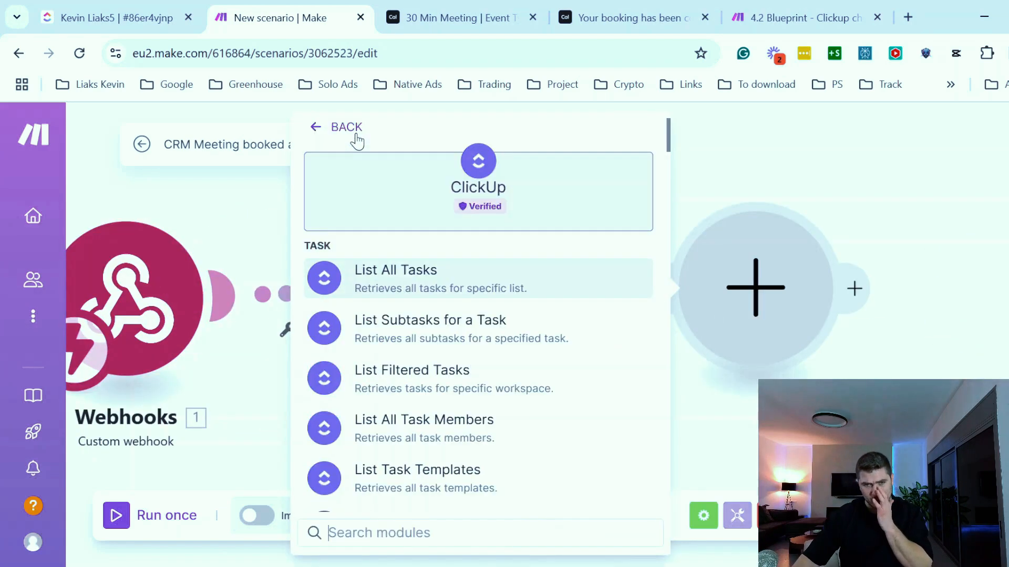
pyautogui.click(396, 544)
pyautogui.write('edit a')
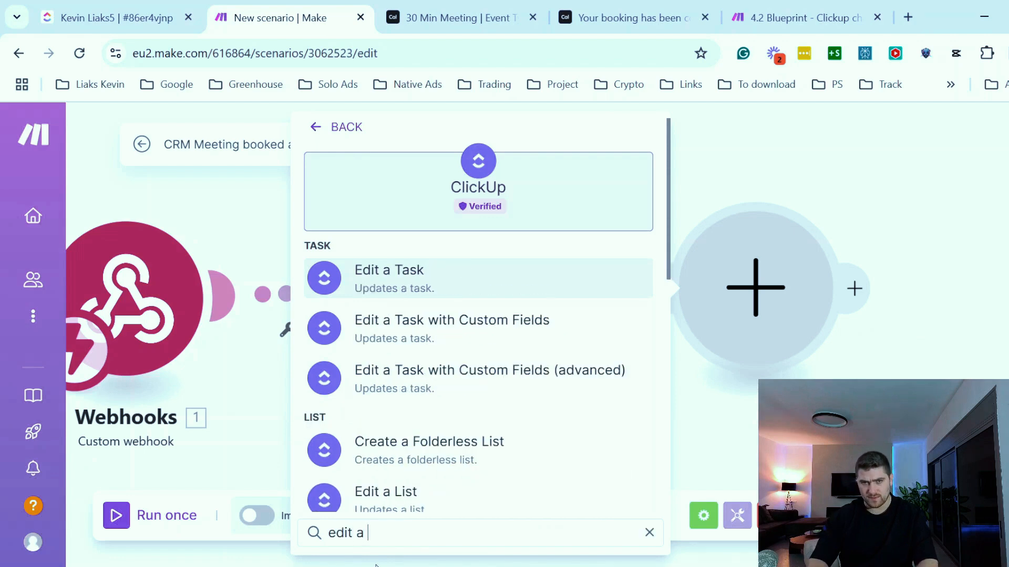
pyautogui.write(' tak')
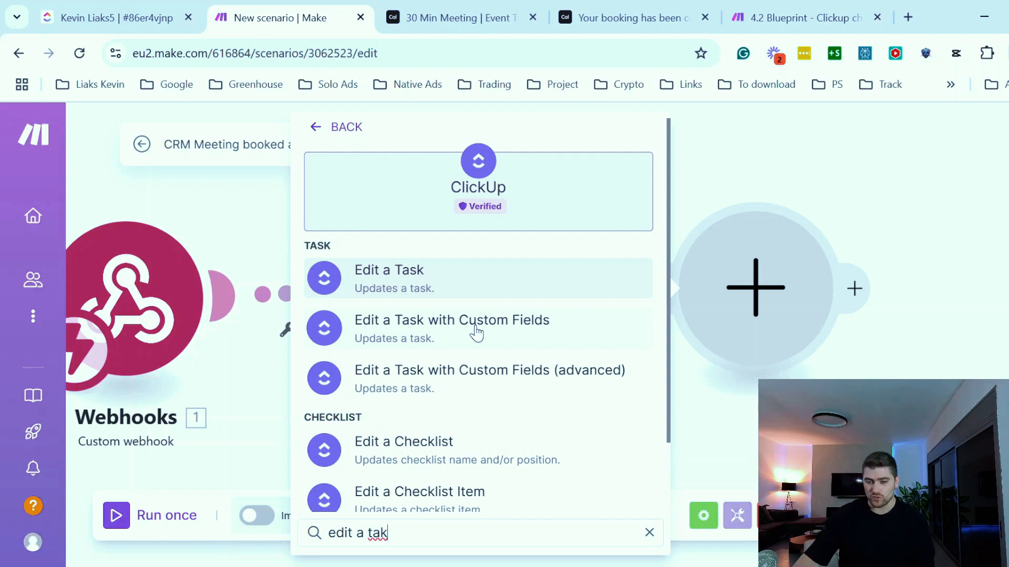
pyautogui.click(436, 330)
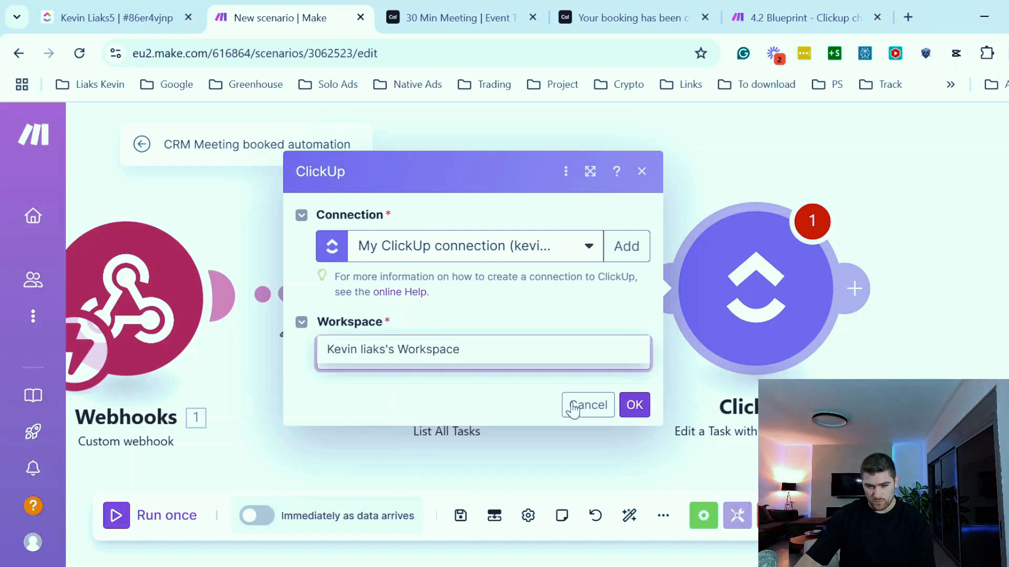
# - Set the Edit a Task module's Space to Sales & CRM
pyautogui.click(367, 385)
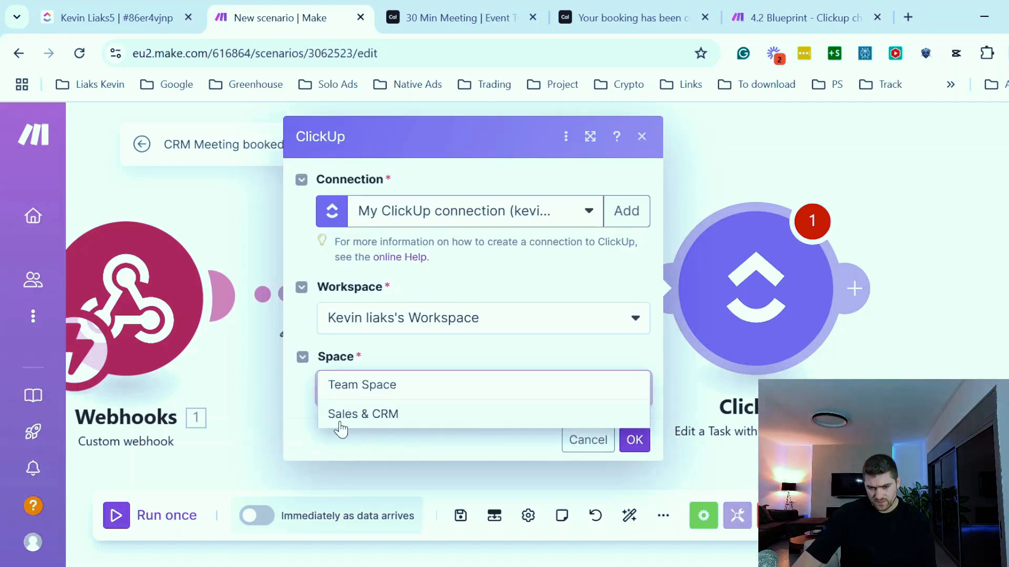
pyautogui.click(342, 415)
pyautogui.click(121, 17)
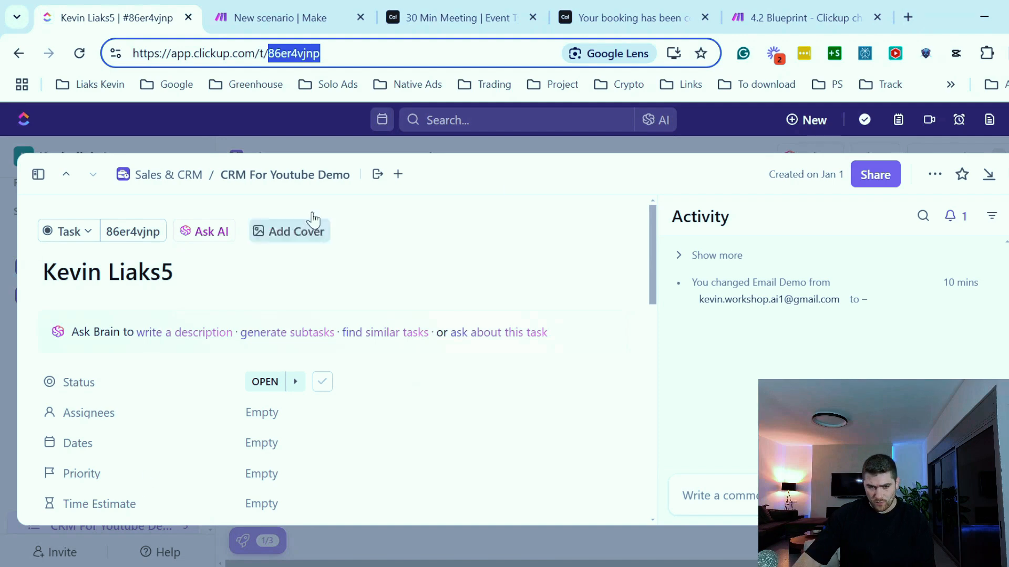
pyautogui.click(1007, 174)
pyautogui.scroll(2, 79, 420)
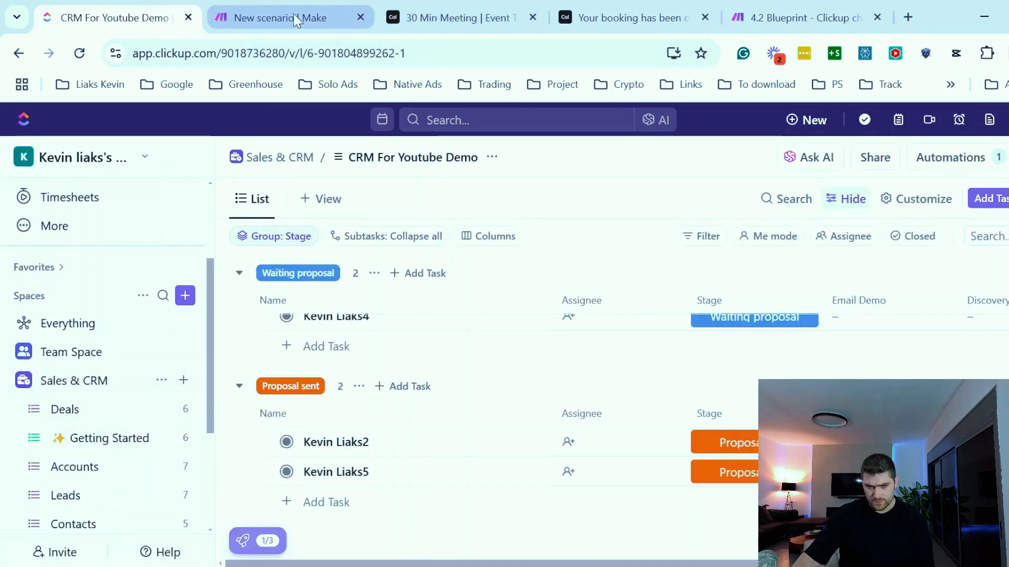
pyautogui.click(270, 19)
# - Set the Folder to <Folderless Lists> and the List to CRM For Youtube Demo
pyautogui.click(532, 461)
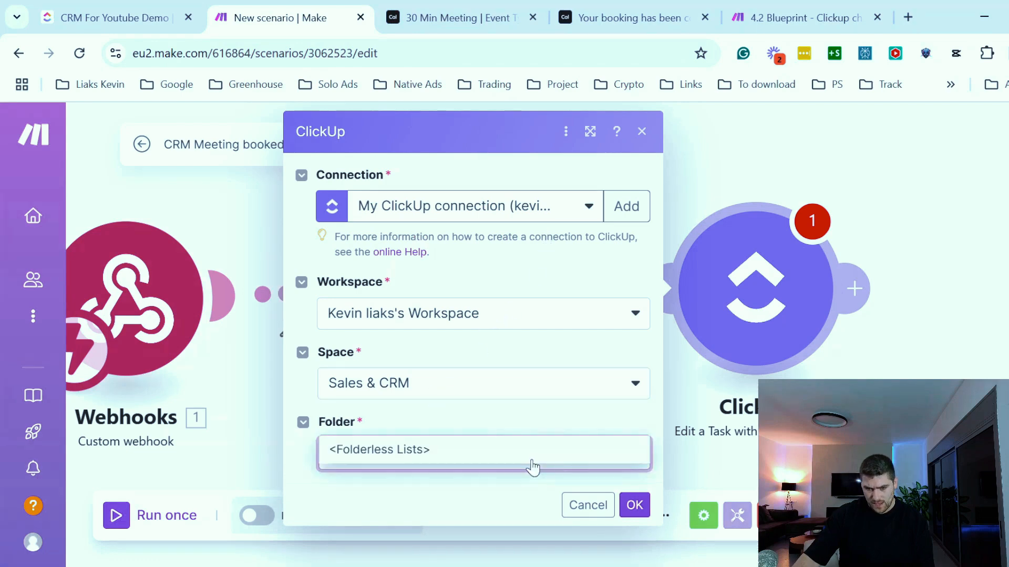
pyautogui.click(466, 449)
pyautogui.scroll(-1, 536, 402)
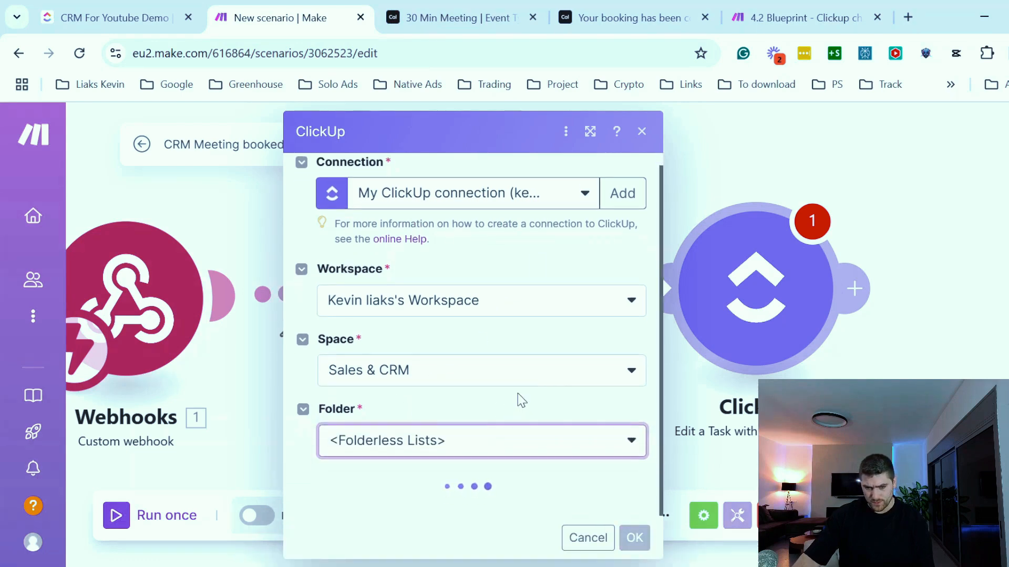
pyautogui.scroll(-1, 336, 418)
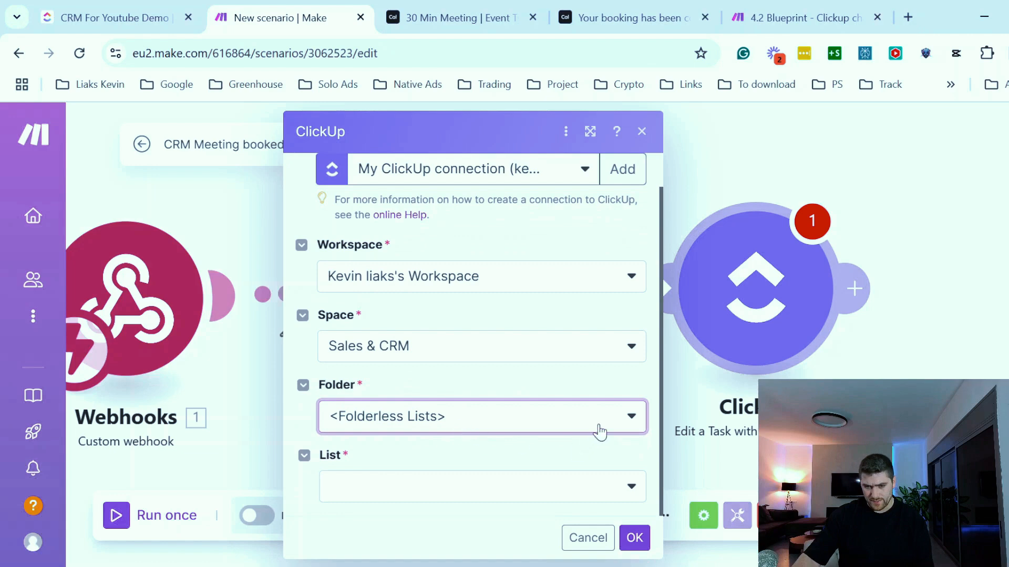
pyautogui.click(631, 488)
pyautogui.click(339, 475)
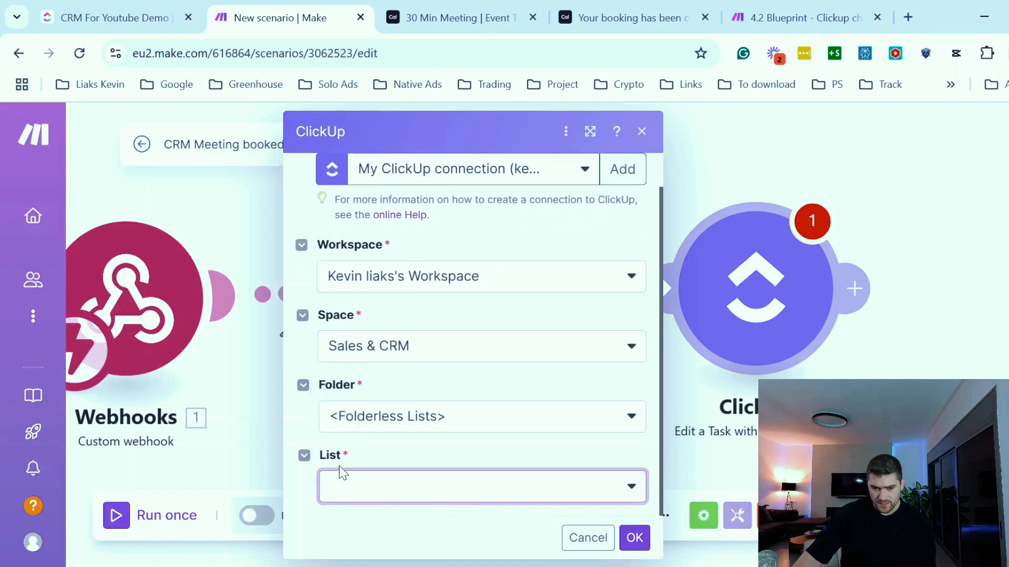
pyautogui.click(115, 17)
pyautogui.scroll(-3, 117, 493)
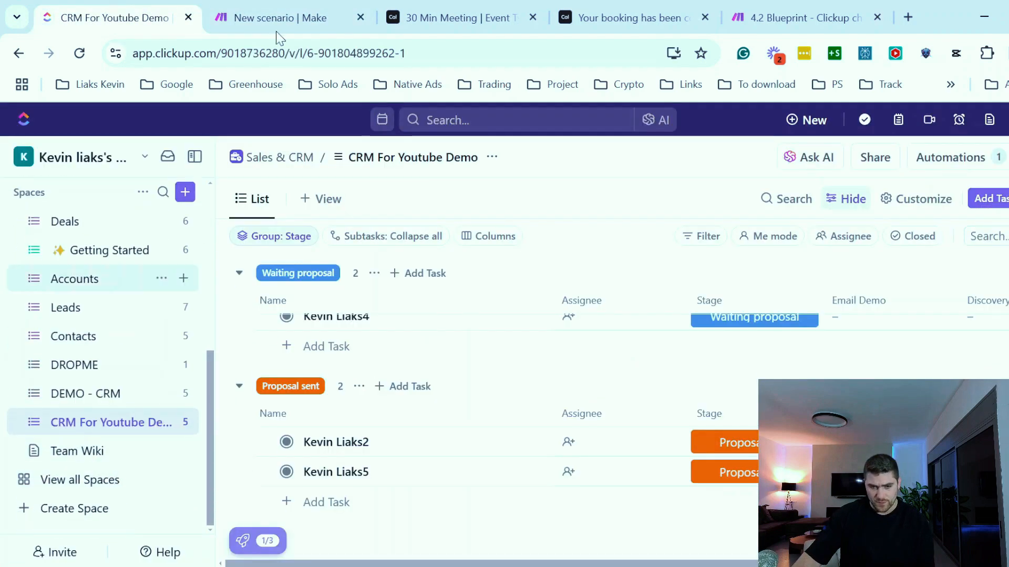
pyautogui.click(255, 17)
pyautogui.click(474, 491)
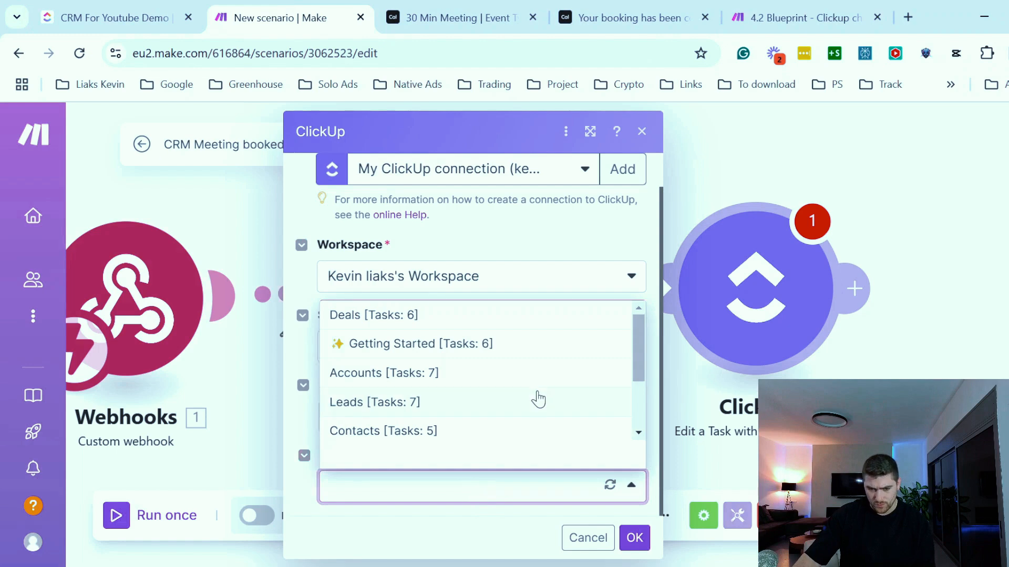
pyautogui.scroll(-2, 543, 373)
pyautogui.click(385, 427)
pyautogui.scroll(-1, 599, 447)
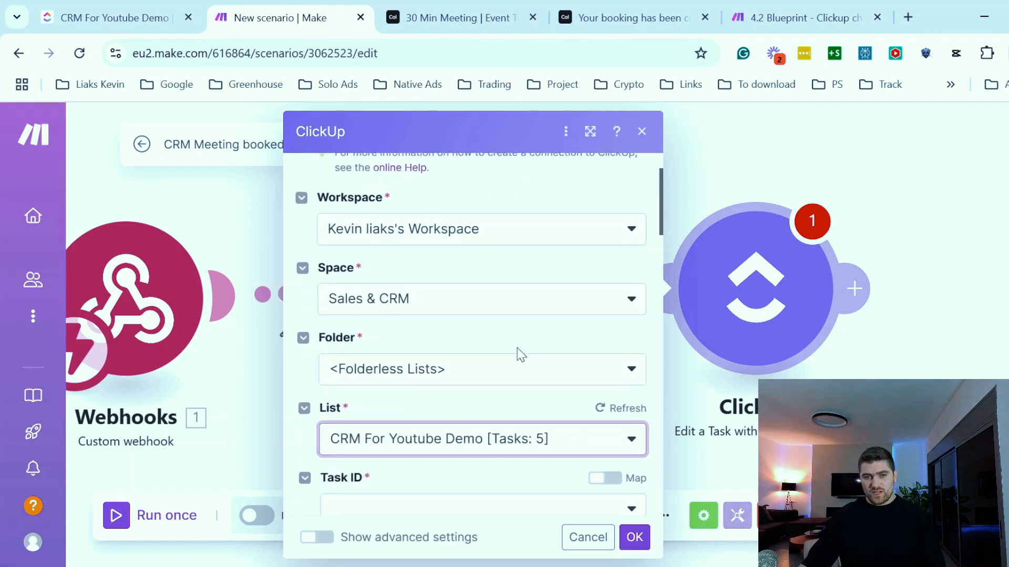
# - Map the Task ID field to the Task ID output of the List All Tasks module
pyautogui.scroll(-3, 520, 353)
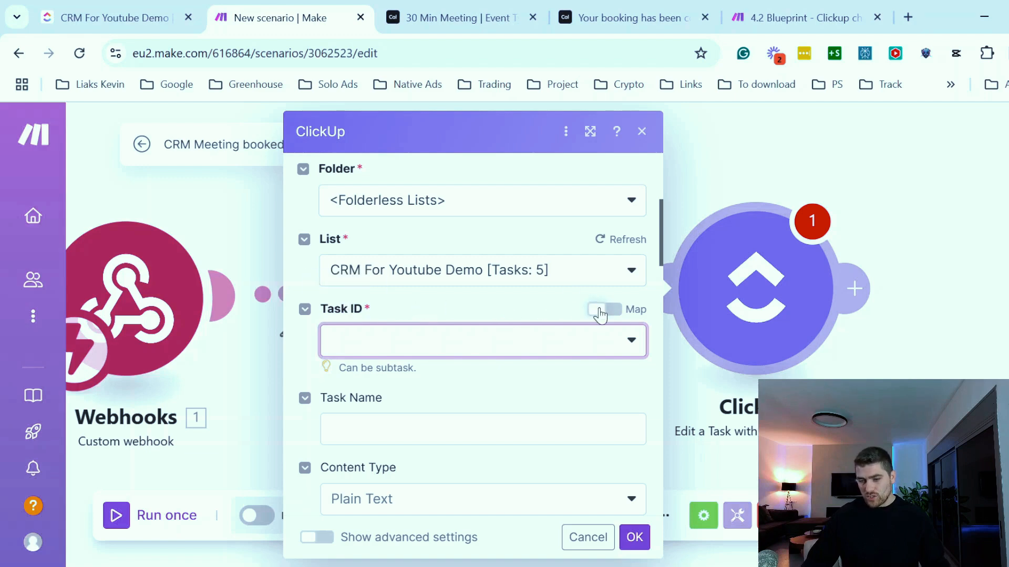
pyautogui.click(601, 314)
pyautogui.click(583, 340)
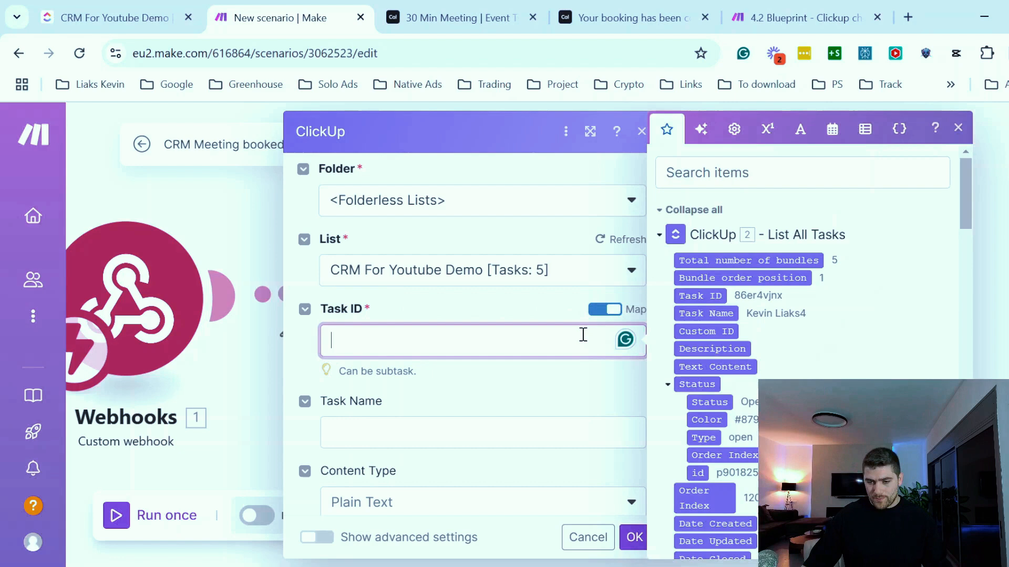
pyautogui.click(686, 296)
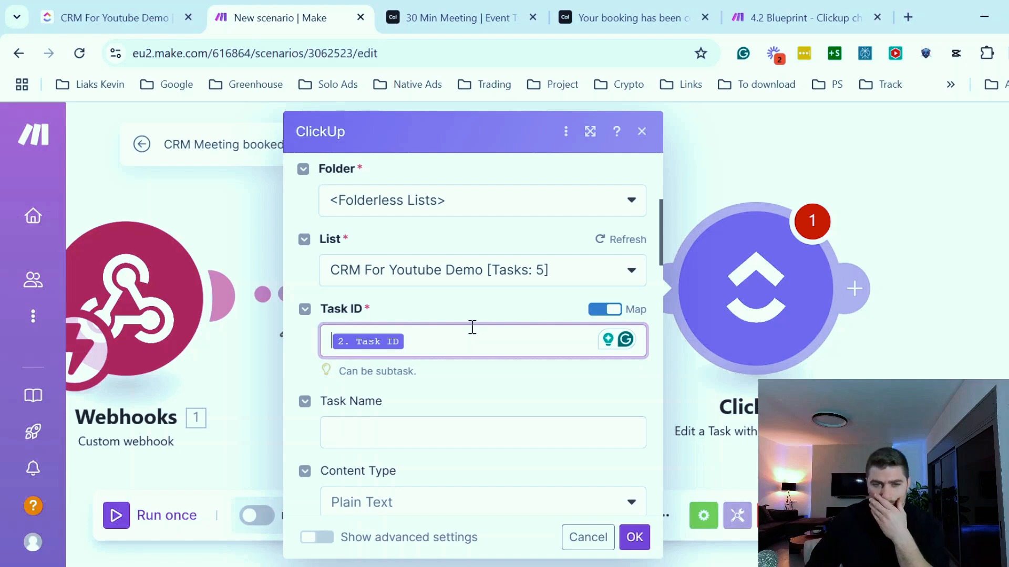
# - Set the task's Stage custom field to Meeting Booked
pyautogui.scroll(-5, 472, 327)
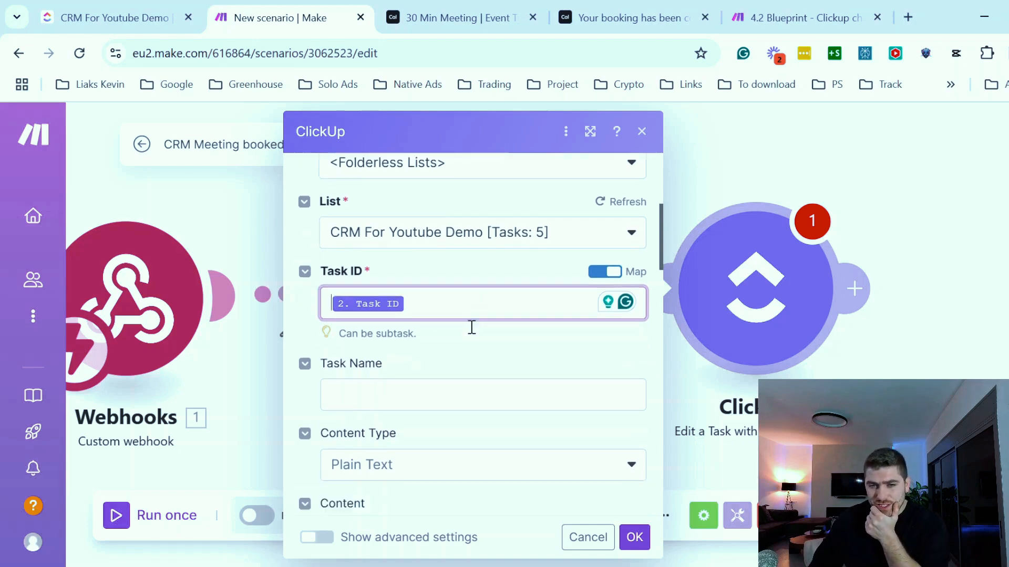
pyautogui.scroll(-6, 474, 333)
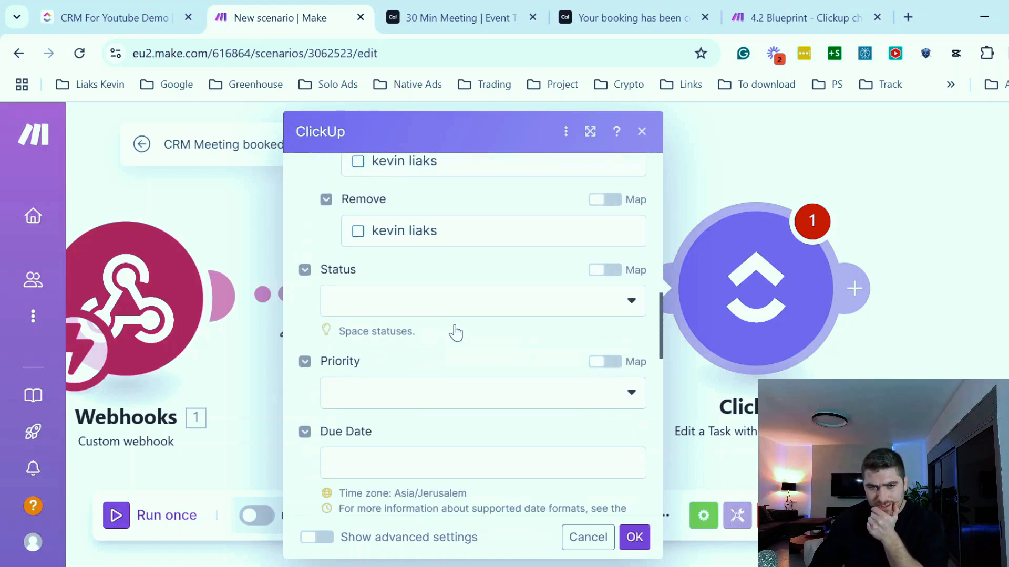
pyautogui.scroll(-10, 458, 346)
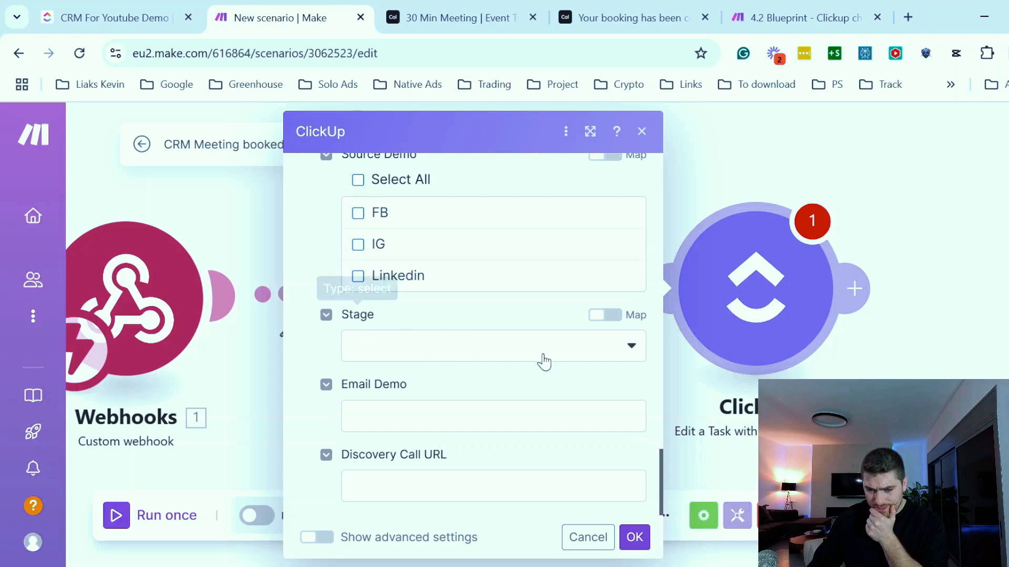
pyautogui.click(588, 357)
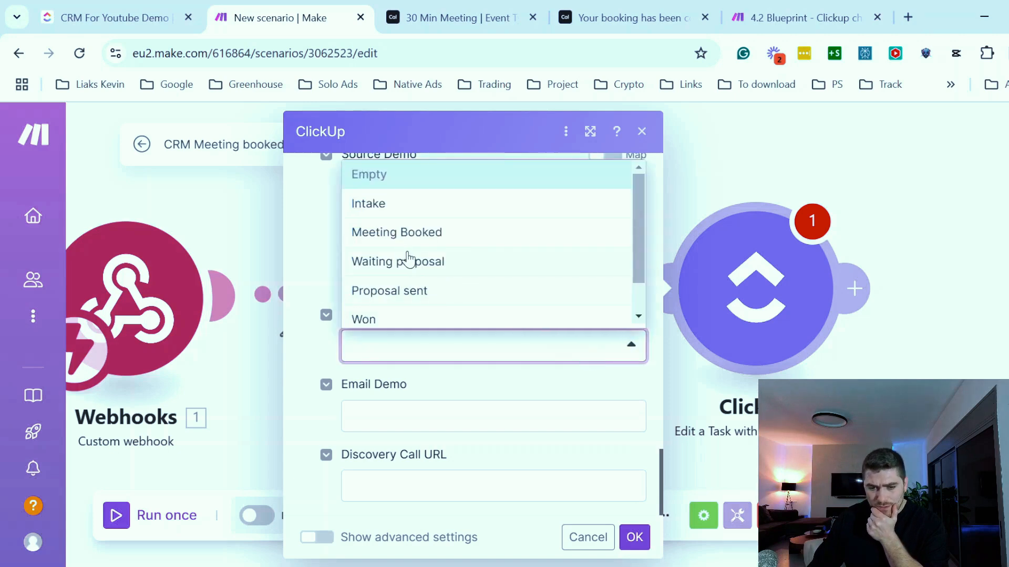
pyautogui.click(371, 236)
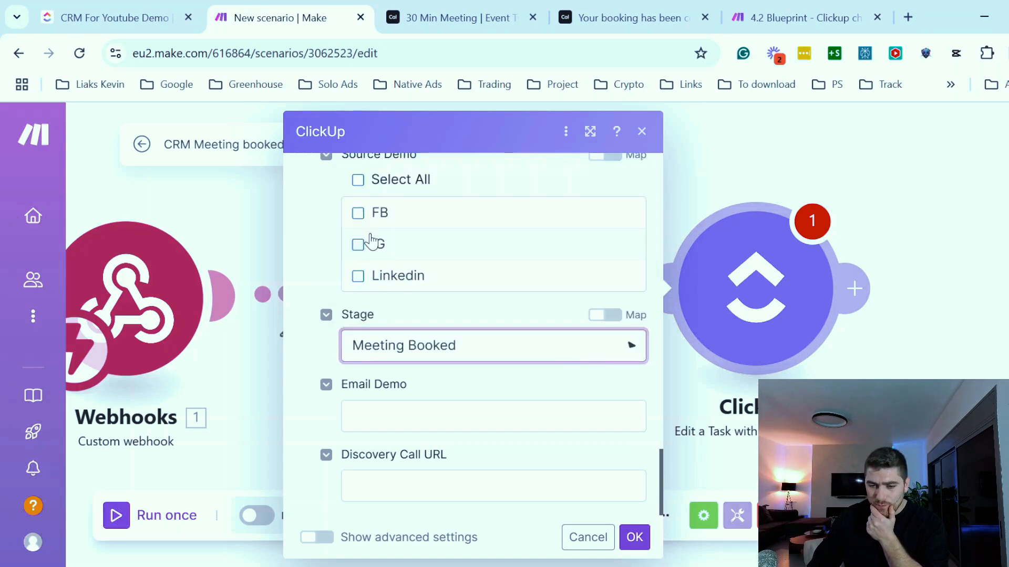
# - Save the Edit a Task module and run only this module
pyautogui.click(635, 537)
pyautogui.rightClick(753, 227)
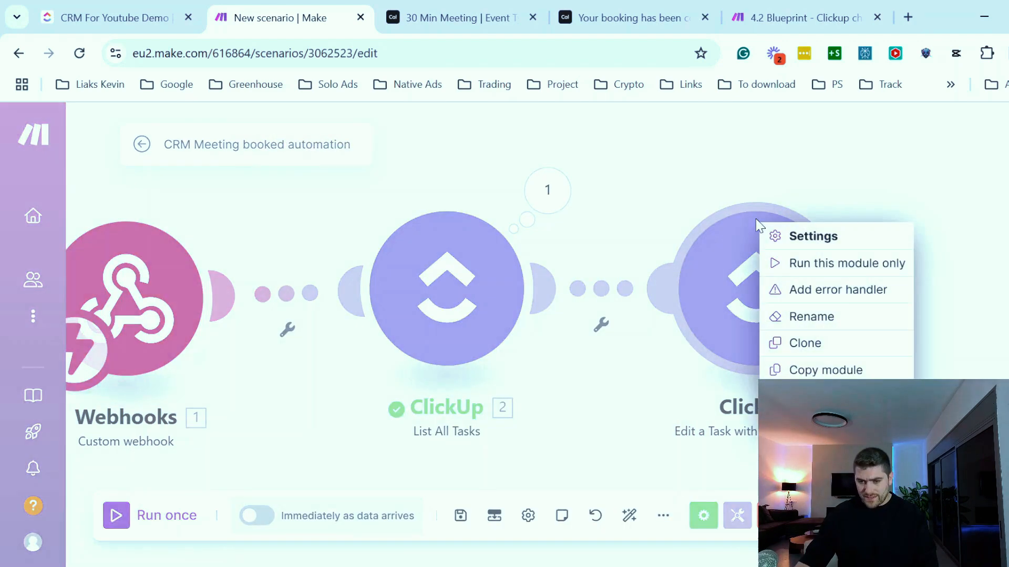
pyautogui.click(796, 268)
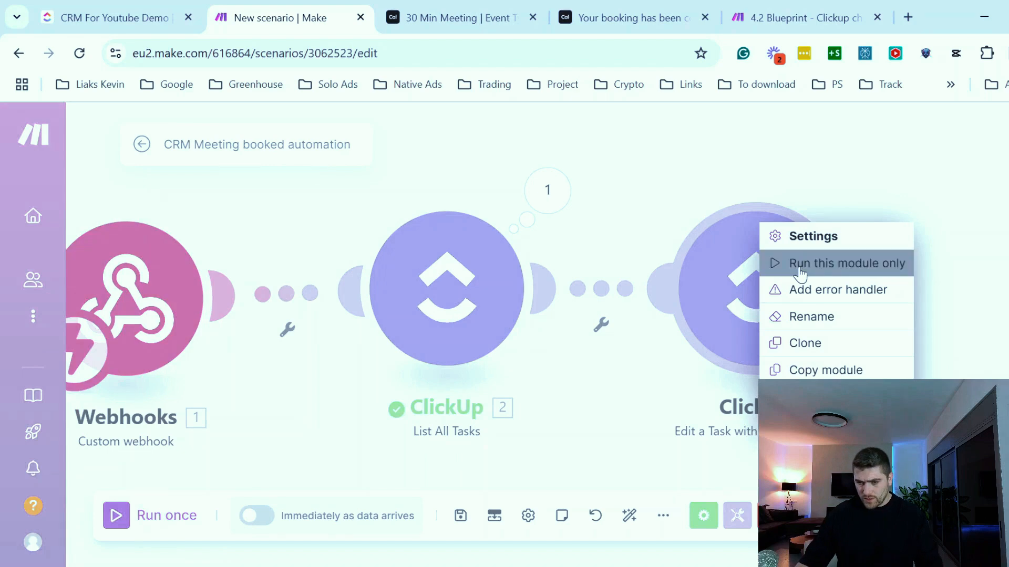
pyautogui.scroll(-1, 556, 340)
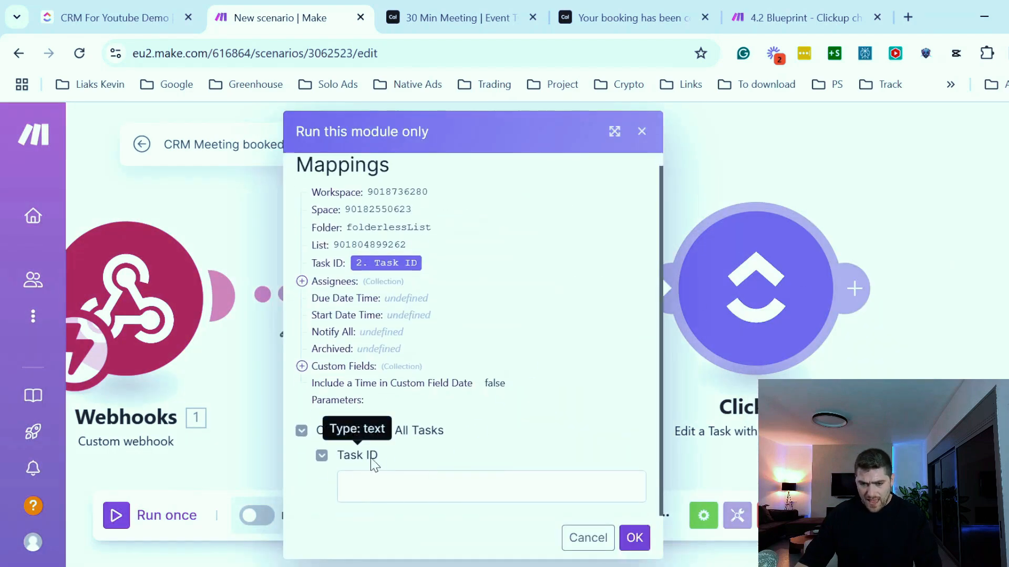
pyautogui.click(117, 8)
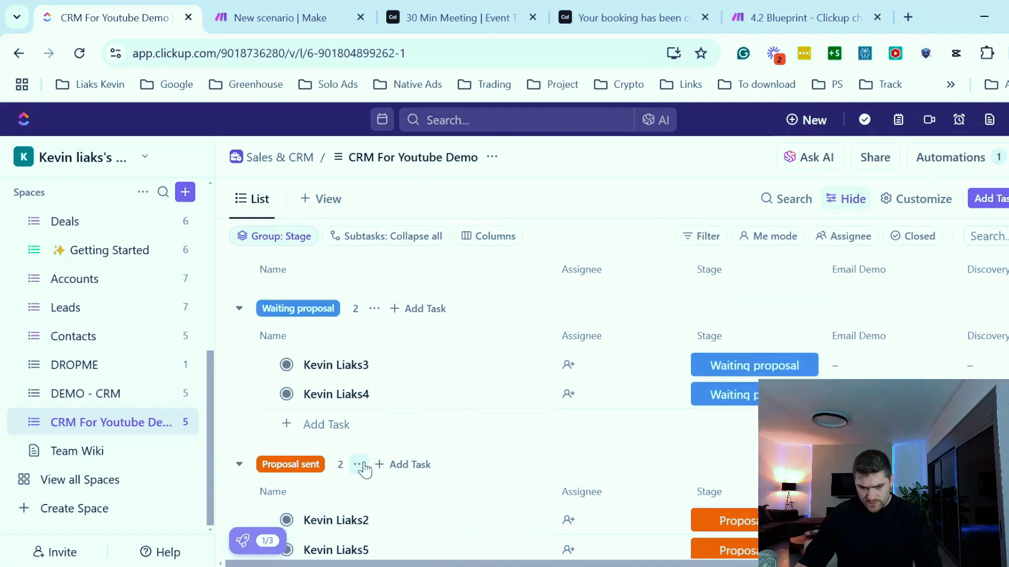
pyautogui.click(351, 472)
pyautogui.click(265, 55)
pyautogui.doubleClick(266, 55)
pyautogui.hotkey('ctrl', 'c')
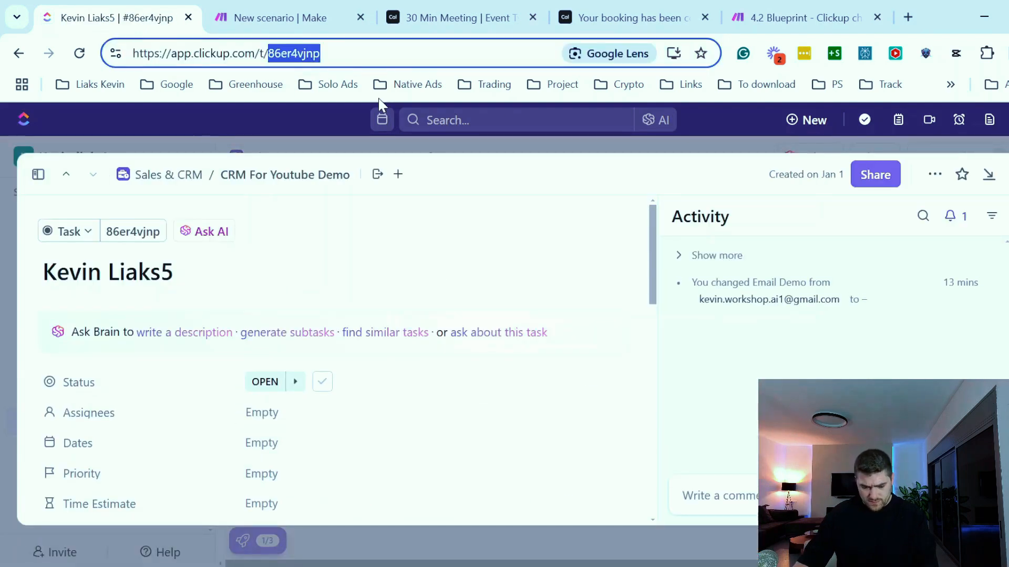
# - Run the Edit a Task module with task ID 86er4vjnp and check the task's stage in the CRM list
pyautogui.click(269, 20)
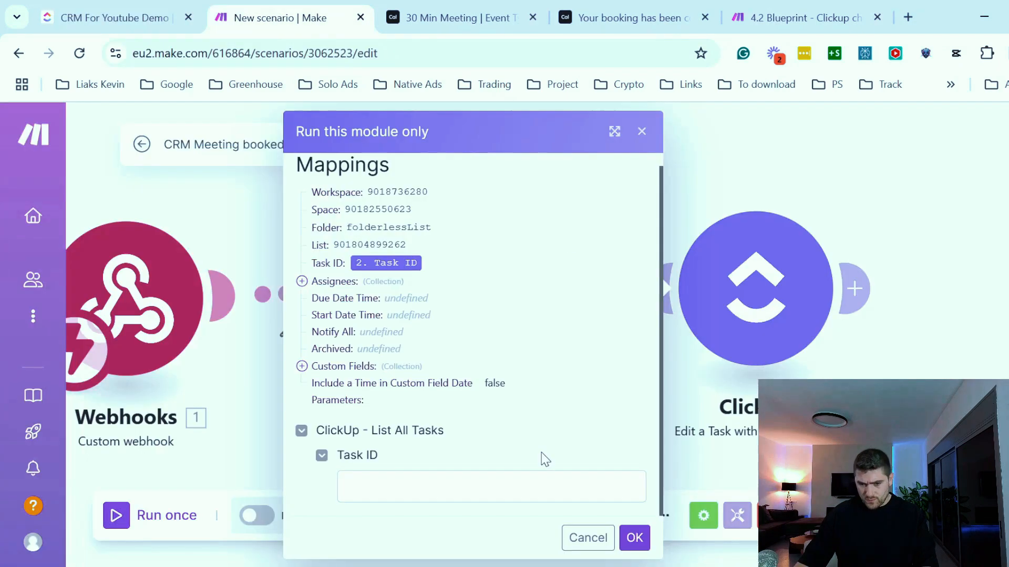
pyautogui.click(502, 492)
pyautogui.hotkey('ctrl', 'v')
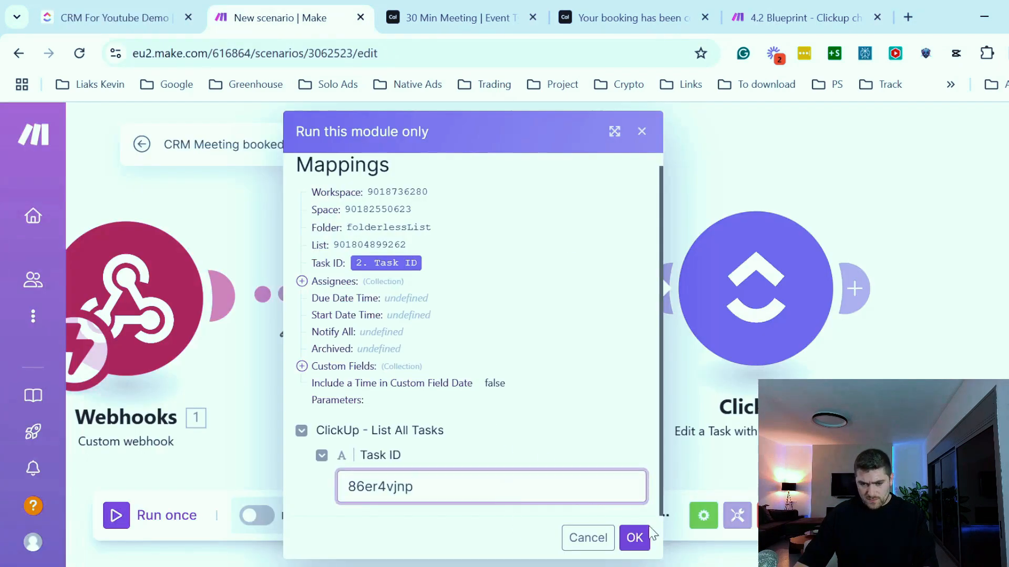
pyautogui.click(116, 6)
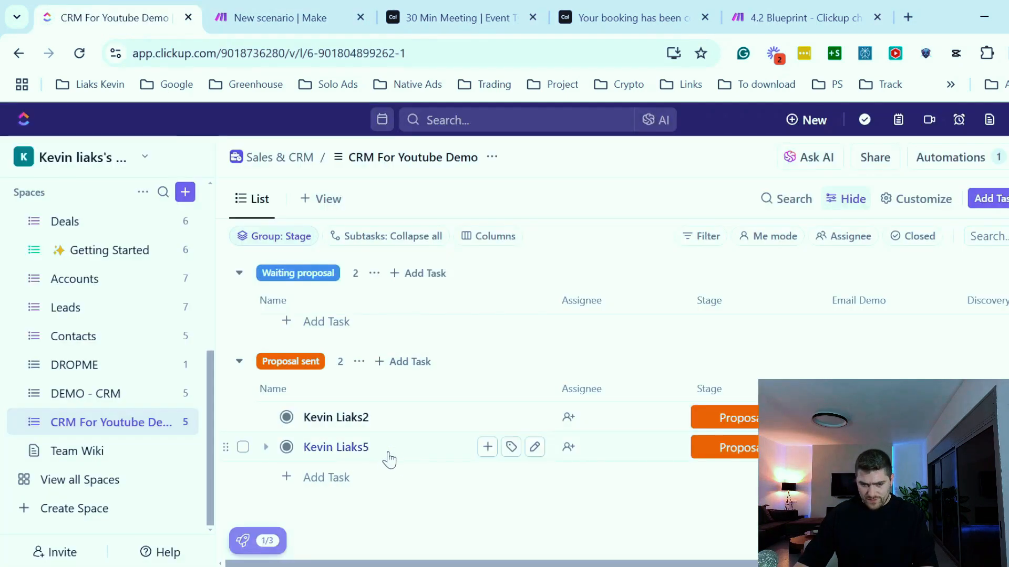
pyautogui.click(291, 16)
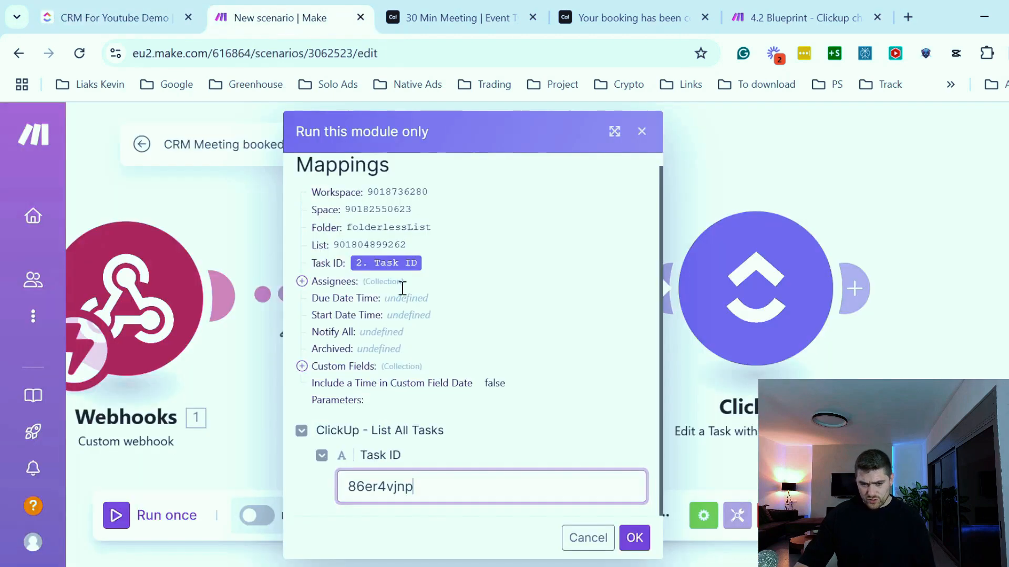
pyautogui.click(196, 11)
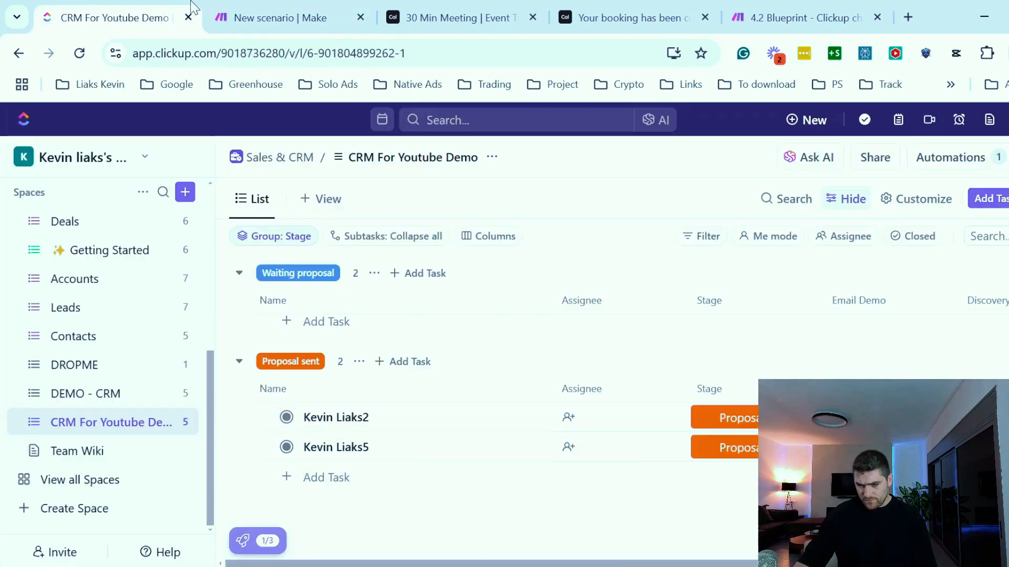
pyautogui.click(267, 9)
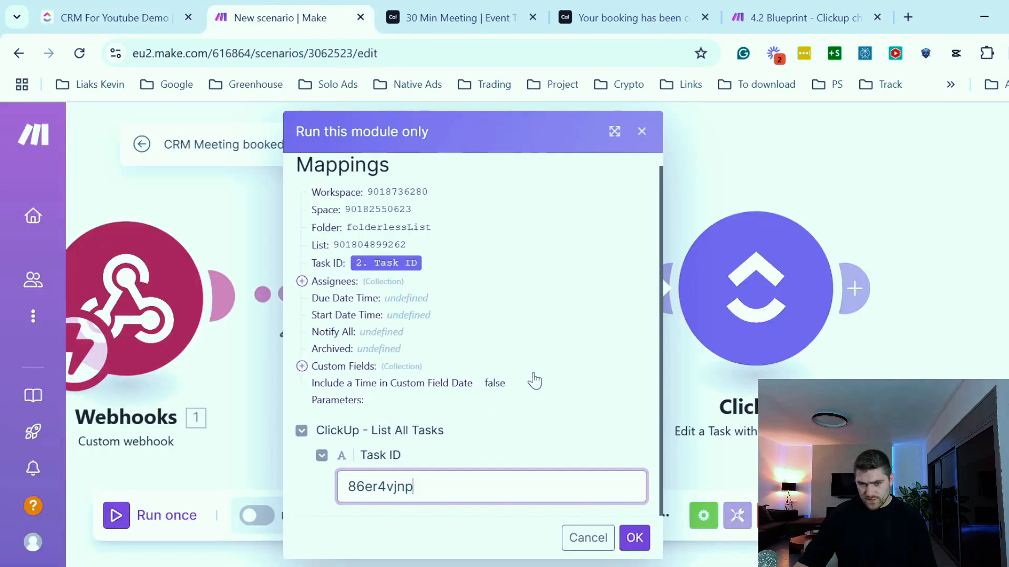
pyautogui.click(637, 539)
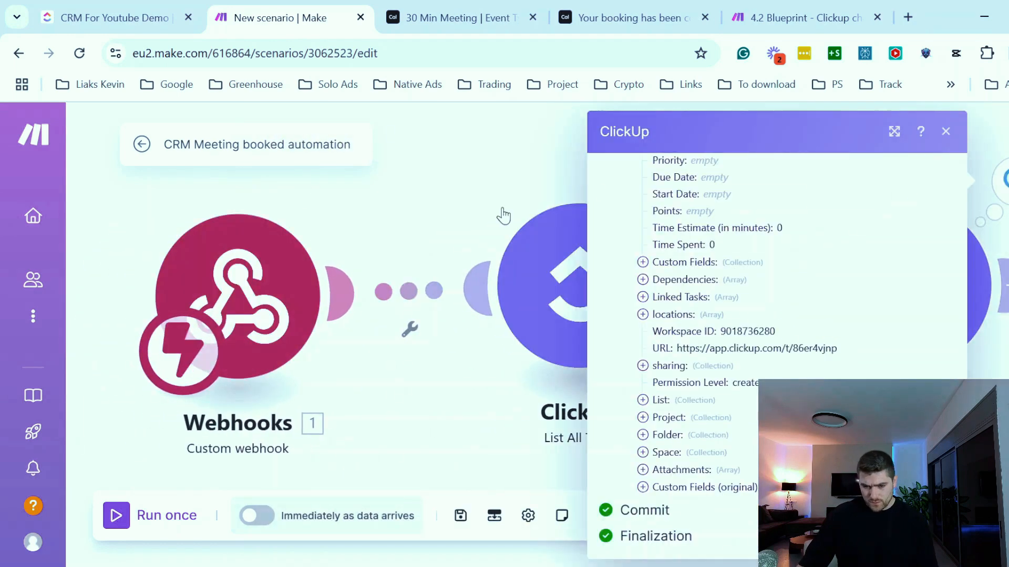
pyautogui.click(149, 17)
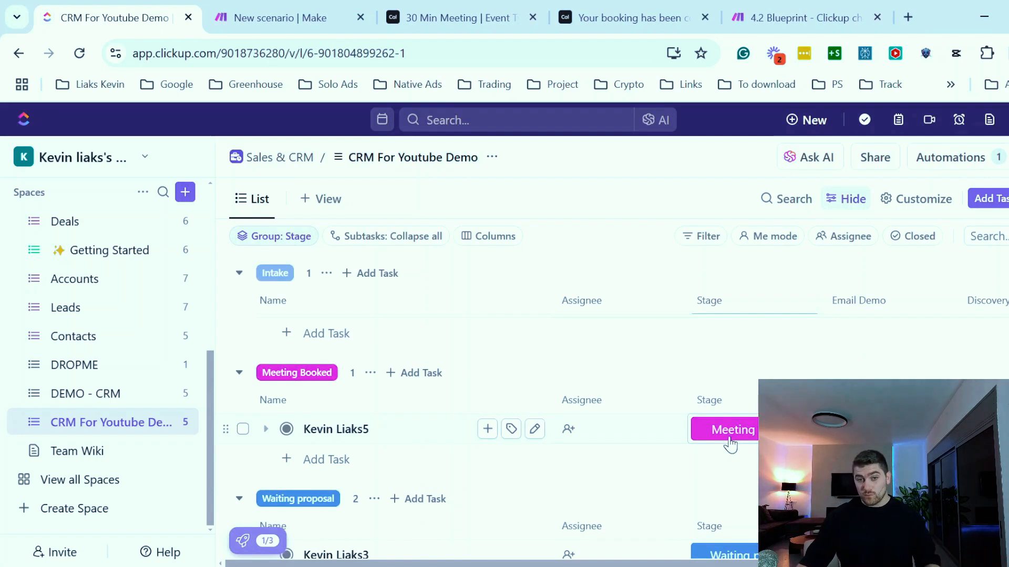
# - Add a filter between List All Tasks and Edit a Task labelled 'matching emails cal = clickup'
pyautogui.hotkey('ctrl', 'Tab')
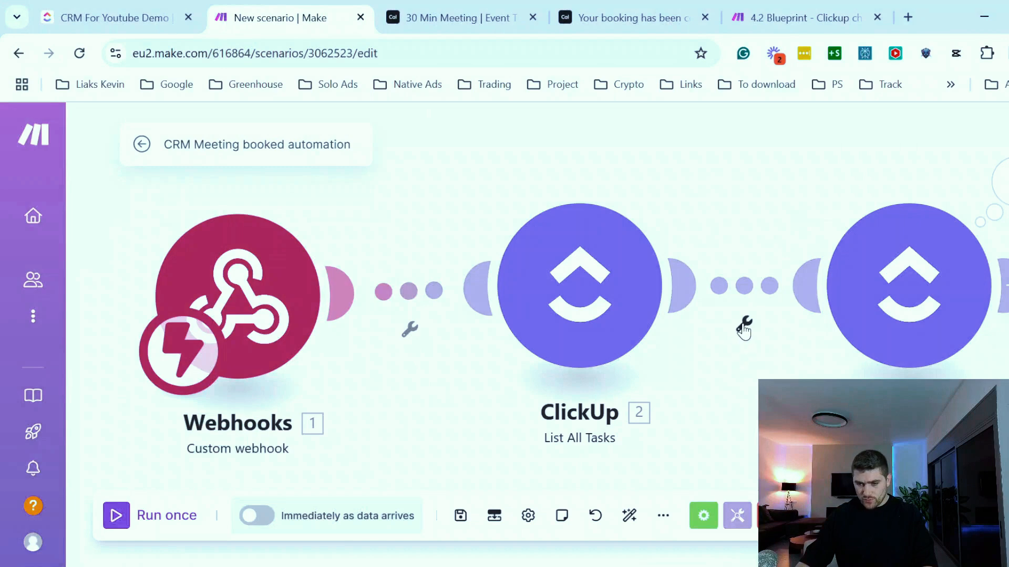
pyautogui.click(743, 325)
pyautogui.click(718, 348)
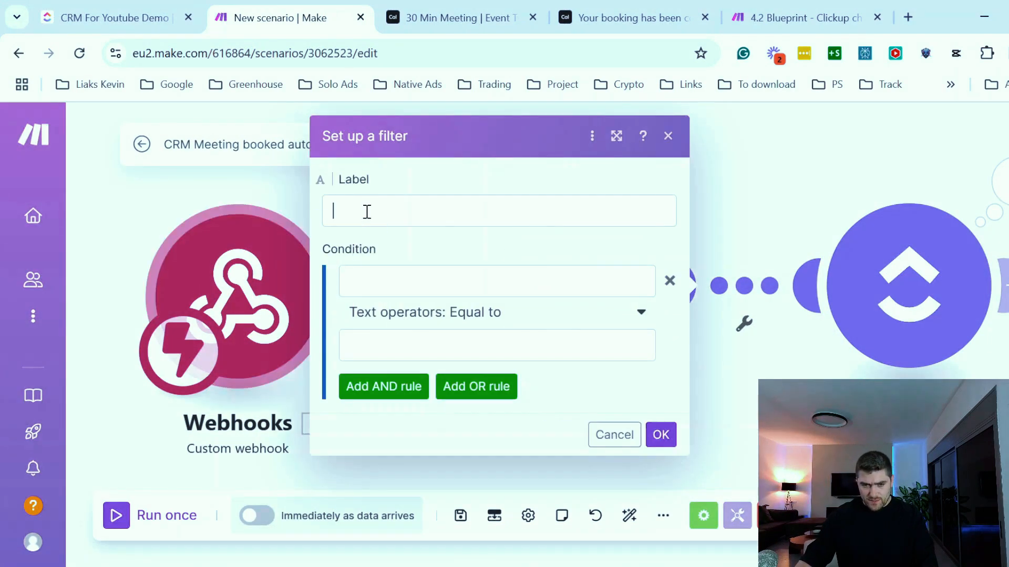
pyautogui.write('matching emails cal = clickup')
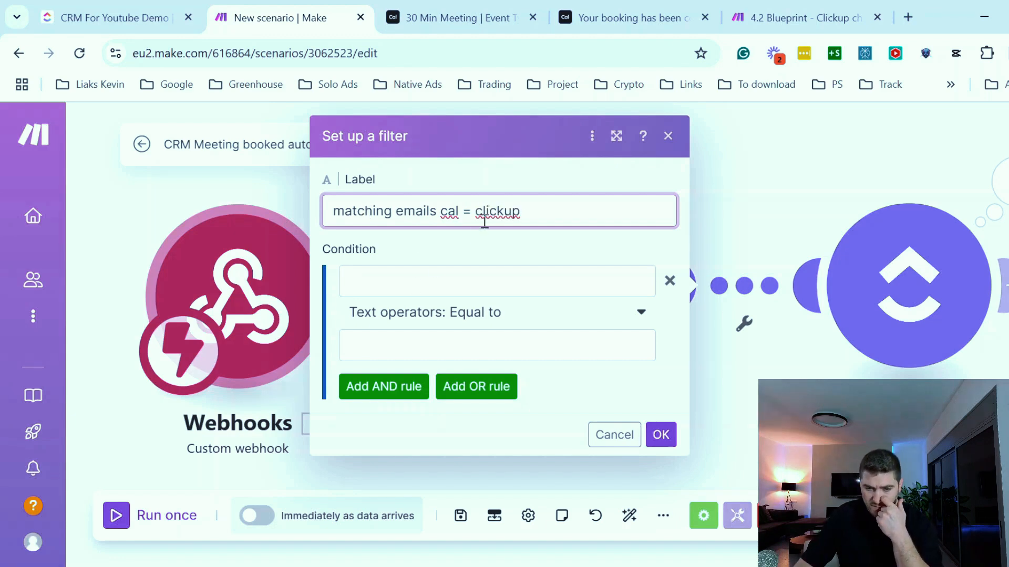
pyautogui.moveTo(456, 215); pyautogui.dragTo(304, 205)
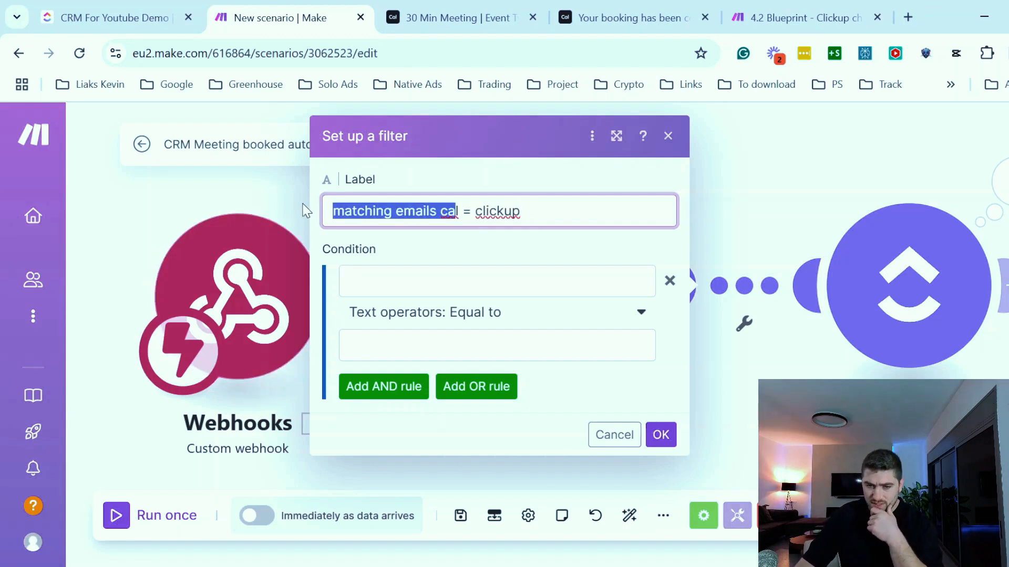
pyautogui.click(752, 330)
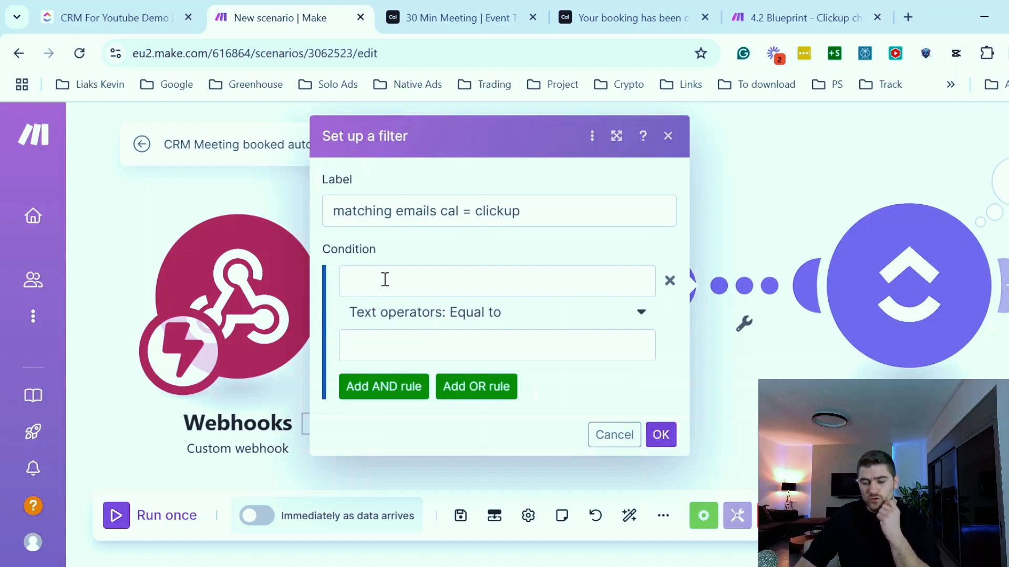
pyautogui.click(599, 11)
pyautogui.click(293, 21)
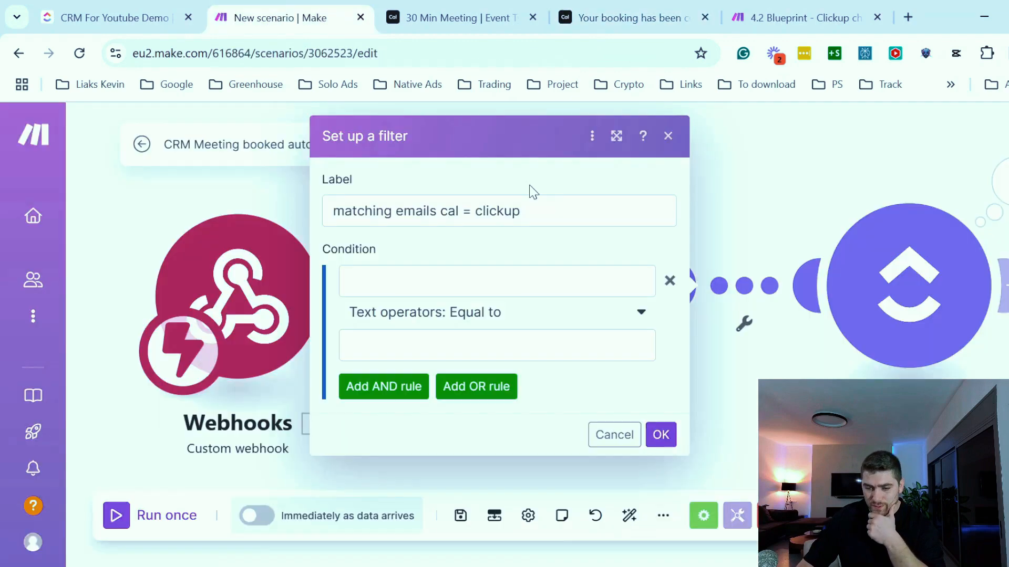
# - Set the filter condition's first value to the webhook payload's responses email
pyautogui.click(497, 281)
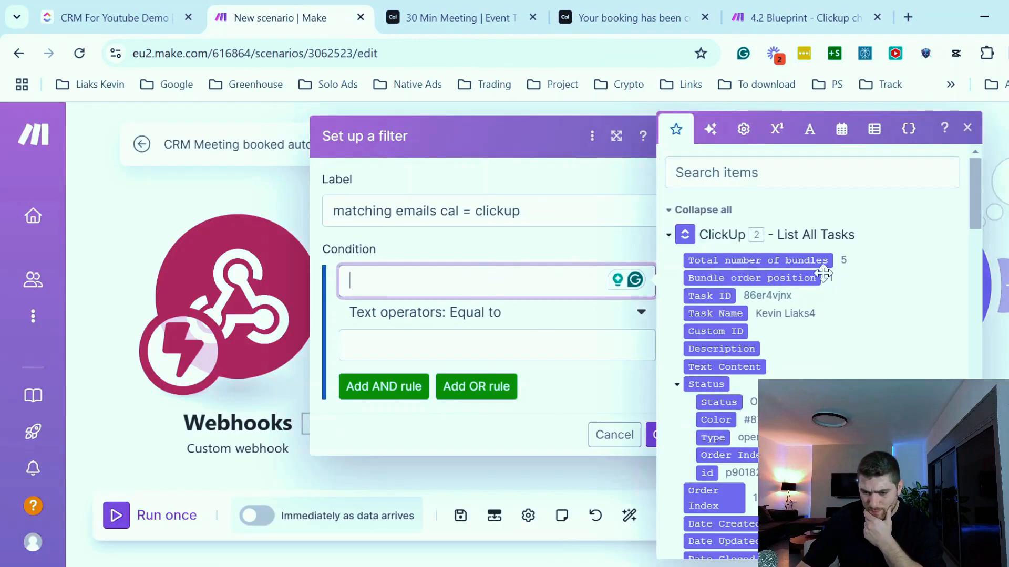
pyautogui.scroll(-10, 827, 306)
pyautogui.scroll(3, 827, 307)
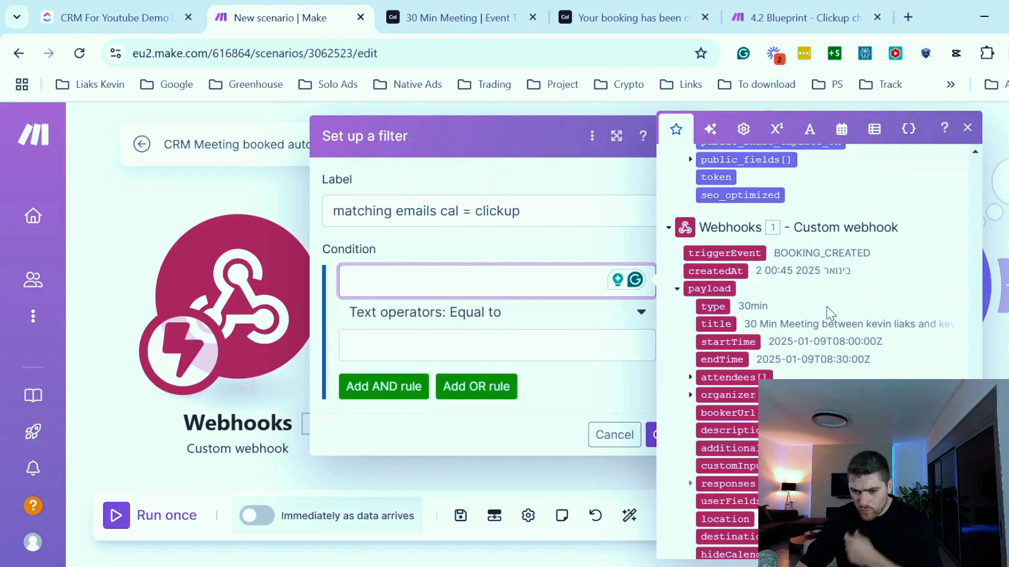
pyautogui.scroll(-2, 827, 307)
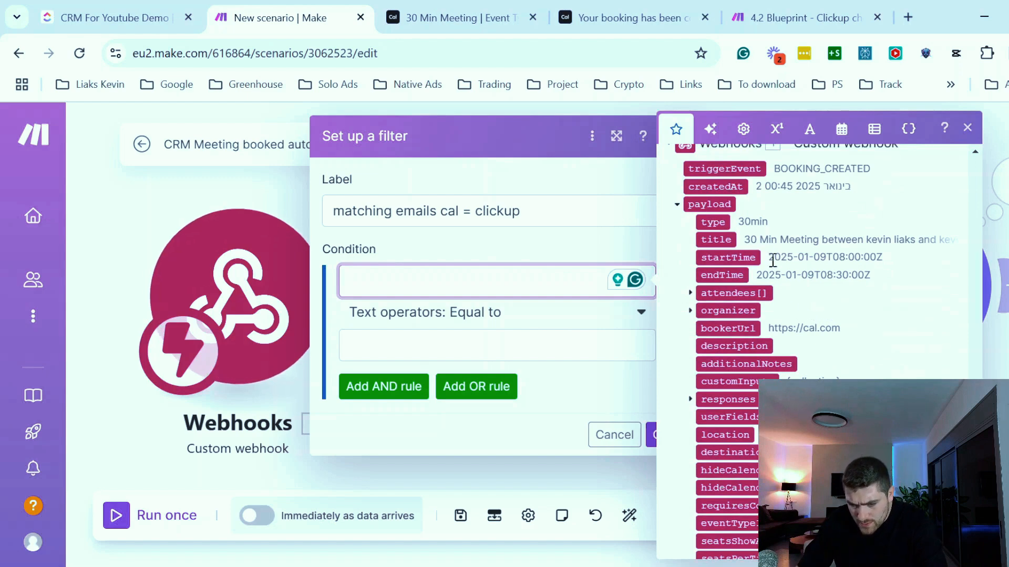
pyautogui.scroll(-6, 773, 261)
pyautogui.scroll(5, 773, 260)
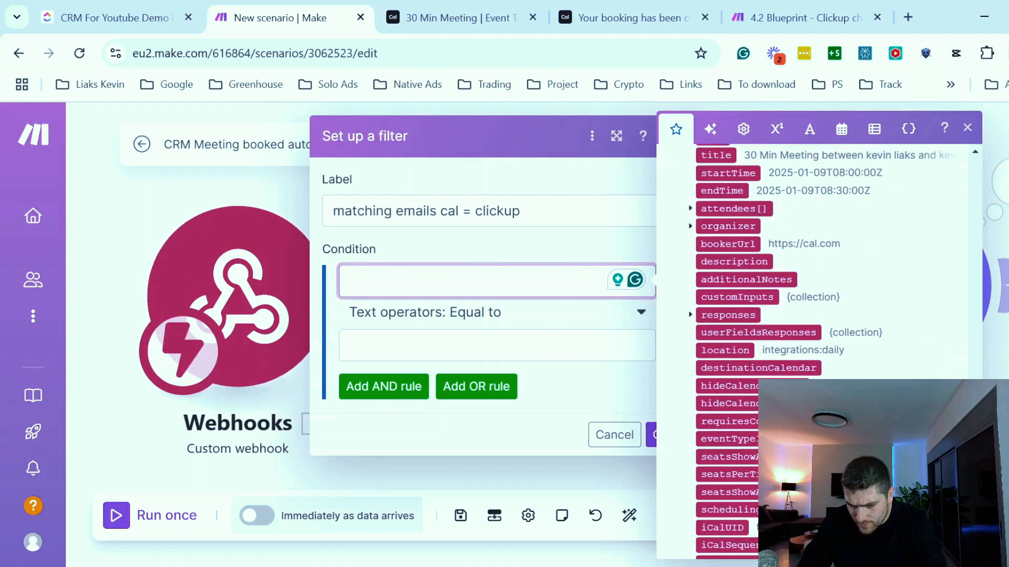
pyautogui.scroll(3, 788, 315)
pyautogui.scroll(-3, 788, 315)
pyautogui.click(690, 315)
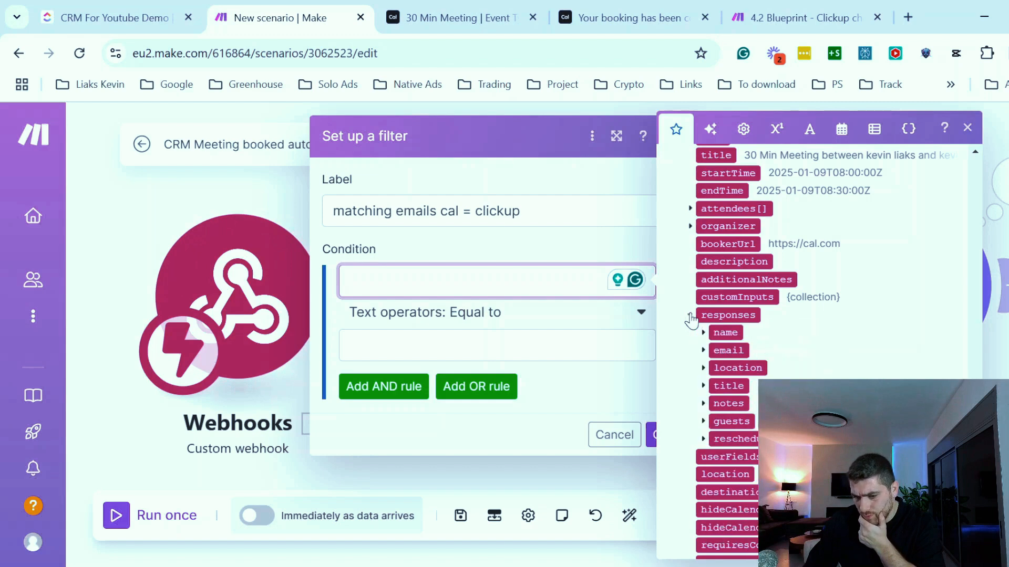
pyautogui.click(721, 350)
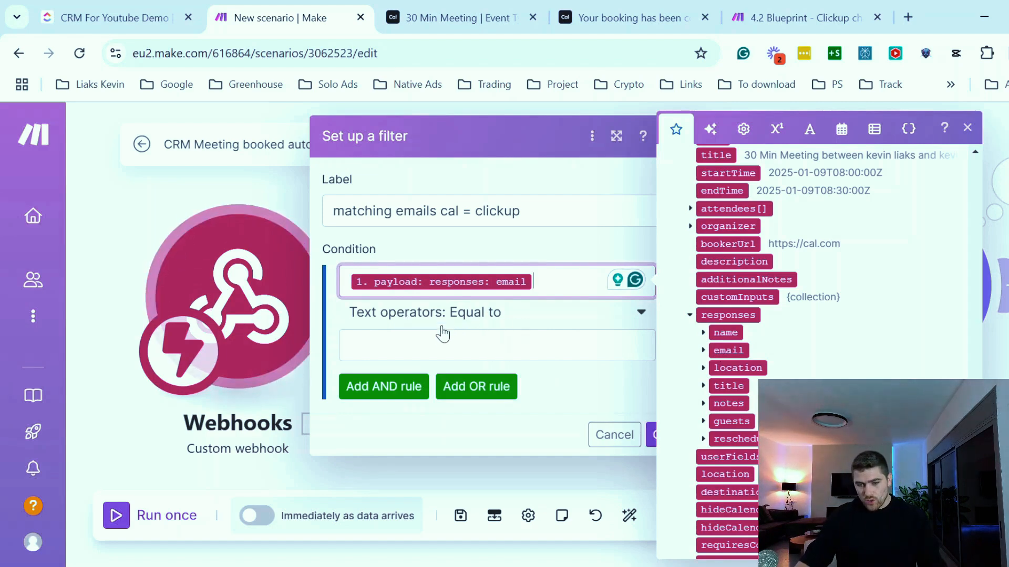
# - Make the condition equal to the ClickUp Email Demo custom field and save the filter
pyautogui.click(420, 337)
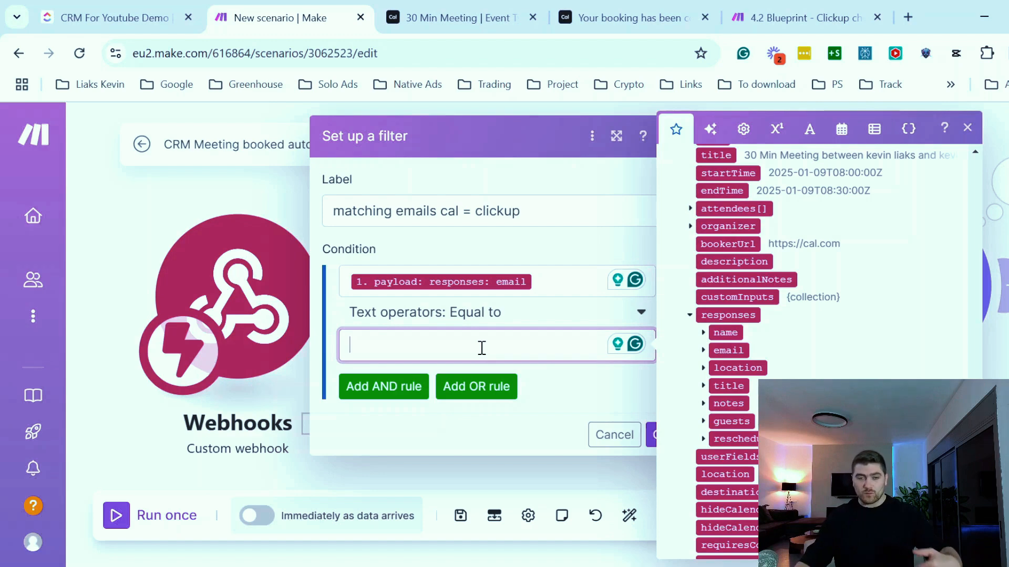
pyautogui.scroll(15, 819, 304)
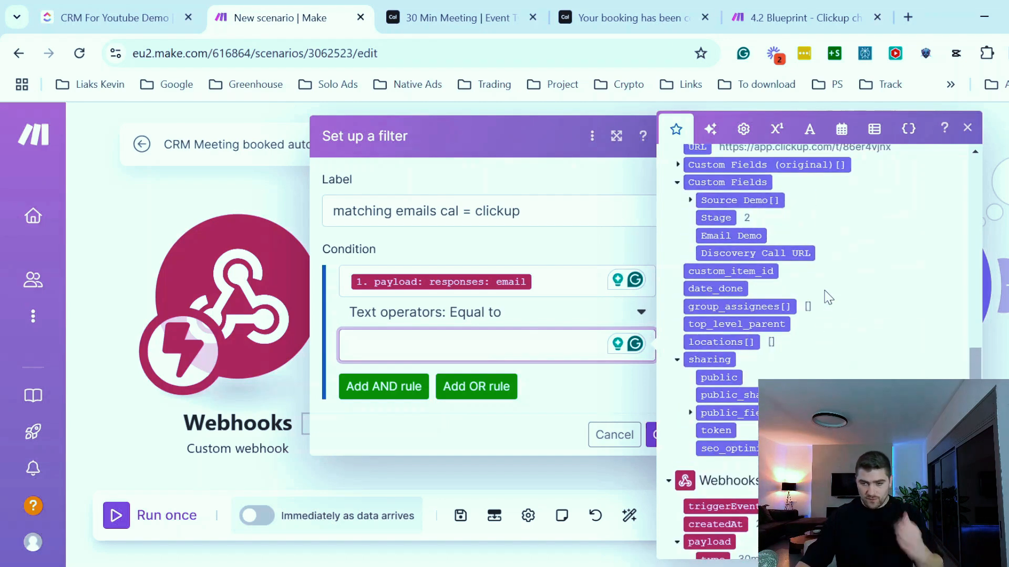
pyautogui.scroll(-15, 761, 368)
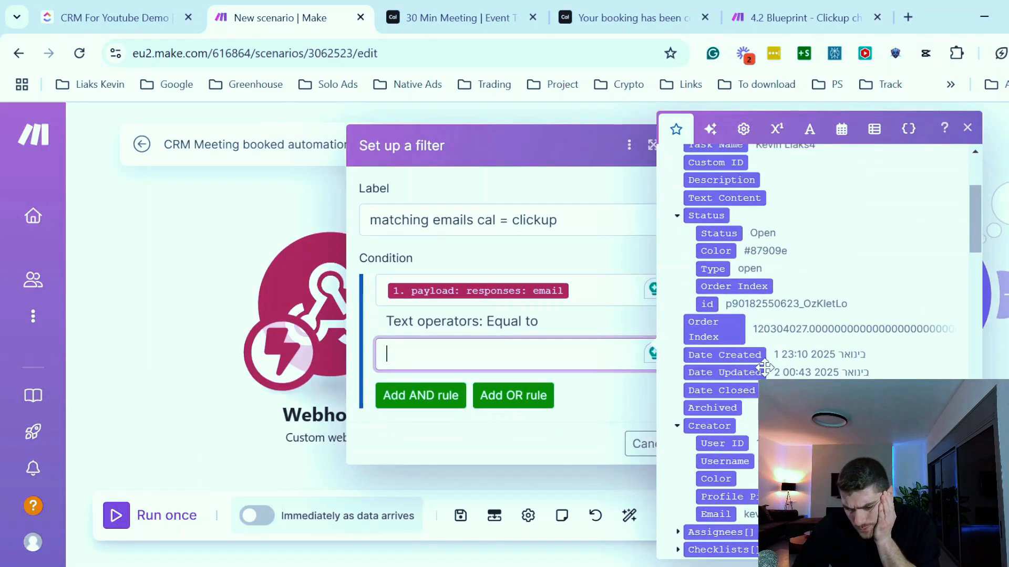
pyautogui.scroll(-10, 755, 362)
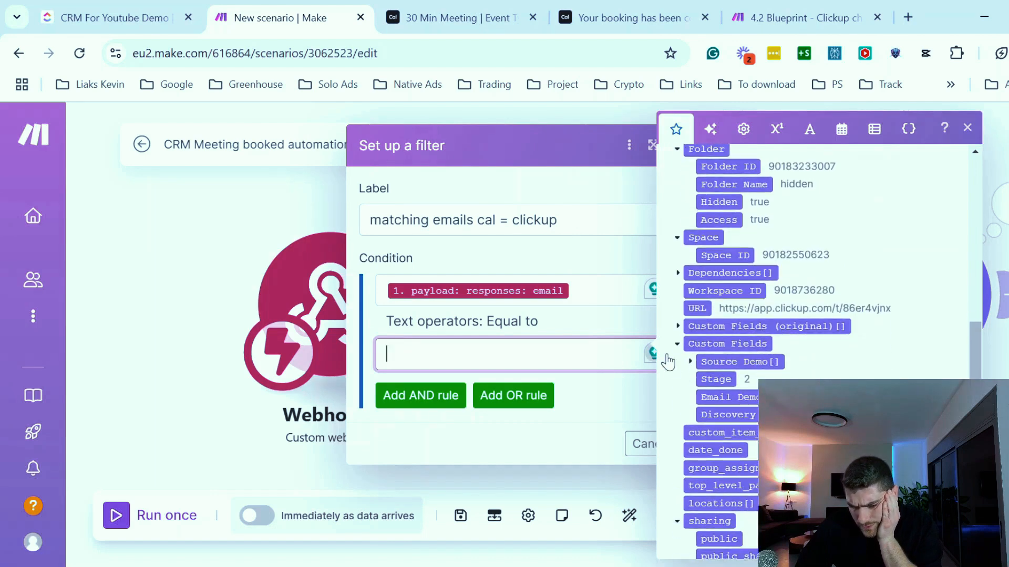
pyautogui.click(716, 397)
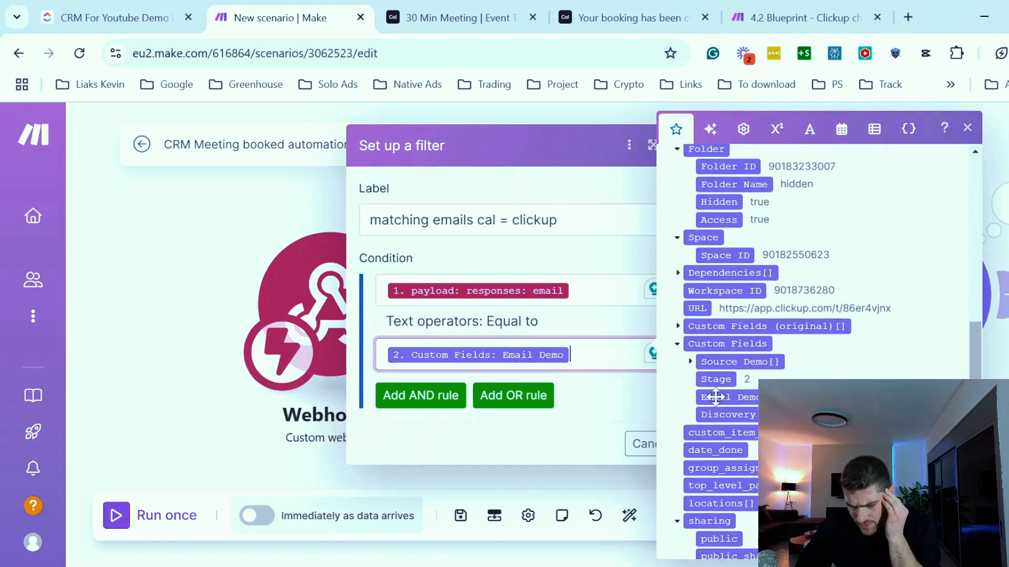
pyautogui.click(503, 442)
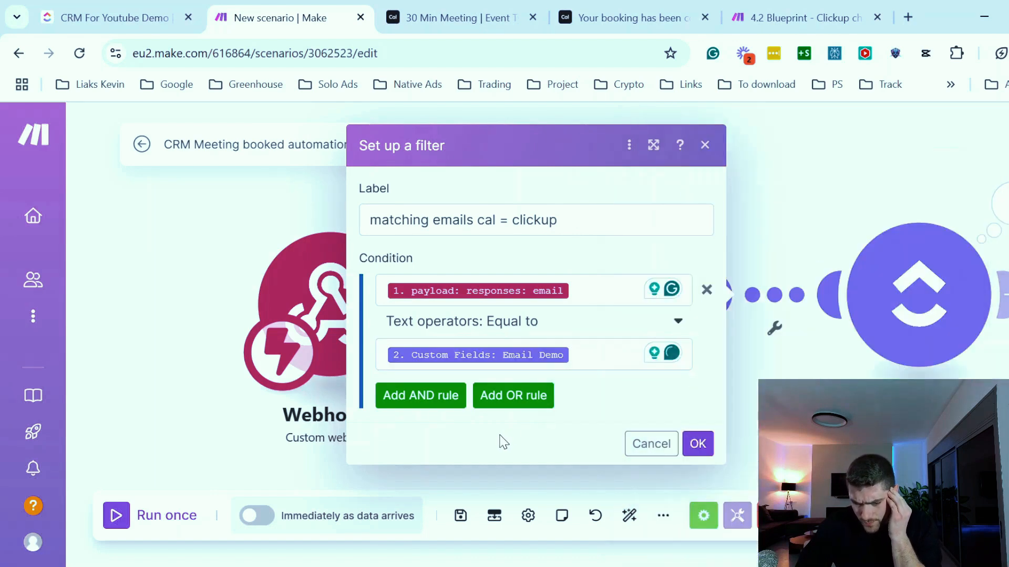
pyautogui.click(698, 444)
# - Start a single run of the scenario to wait for webhook data
pyautogui.moveTo(514, 195); pyautogui.dragTo(419, 197)
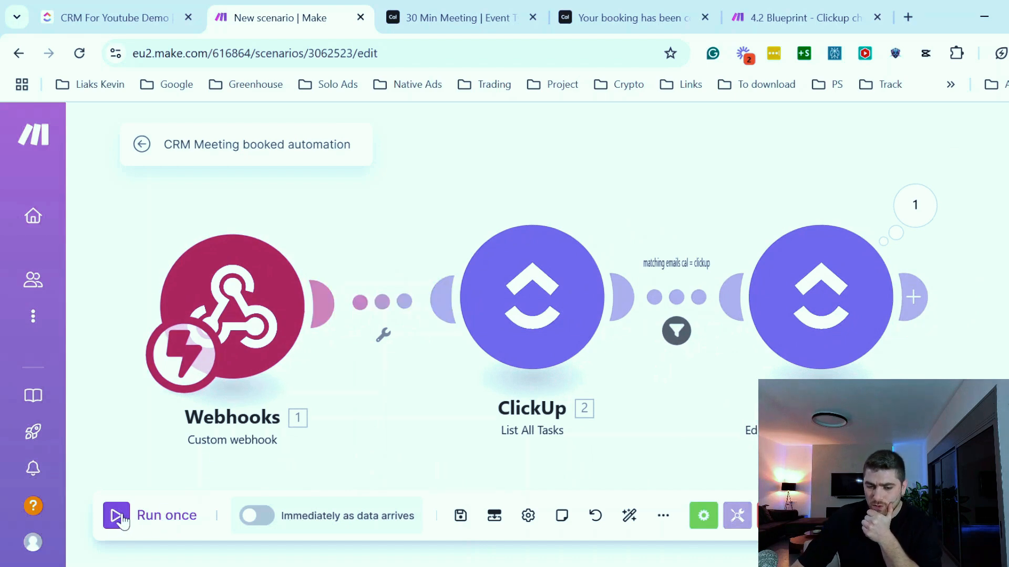
pyautogui.click(111, 530)
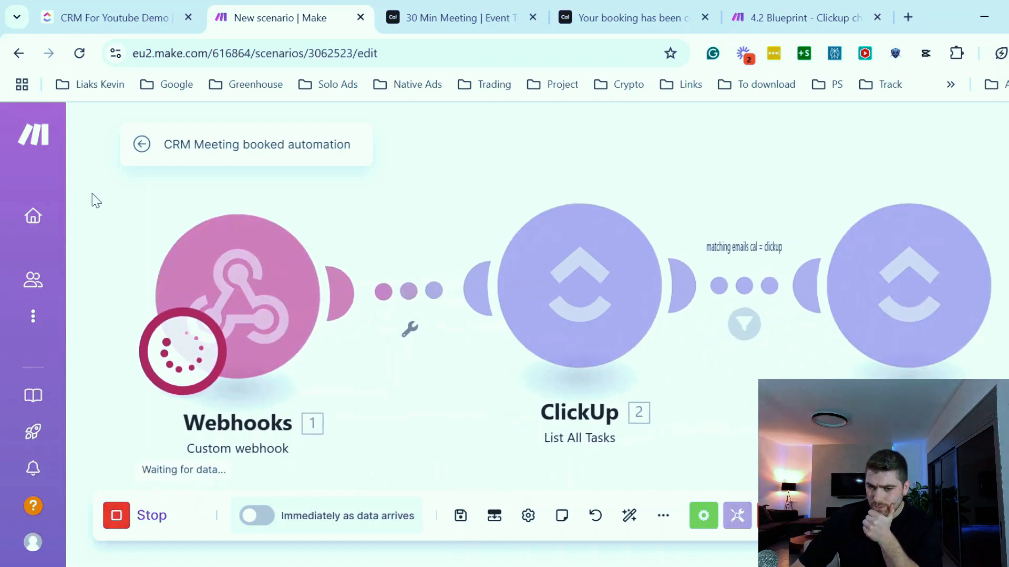
# - Open the 30 Min Meeting booking page preview and pick Thursday, January 9 at 11:00am
pyautogui.click(104, 11)
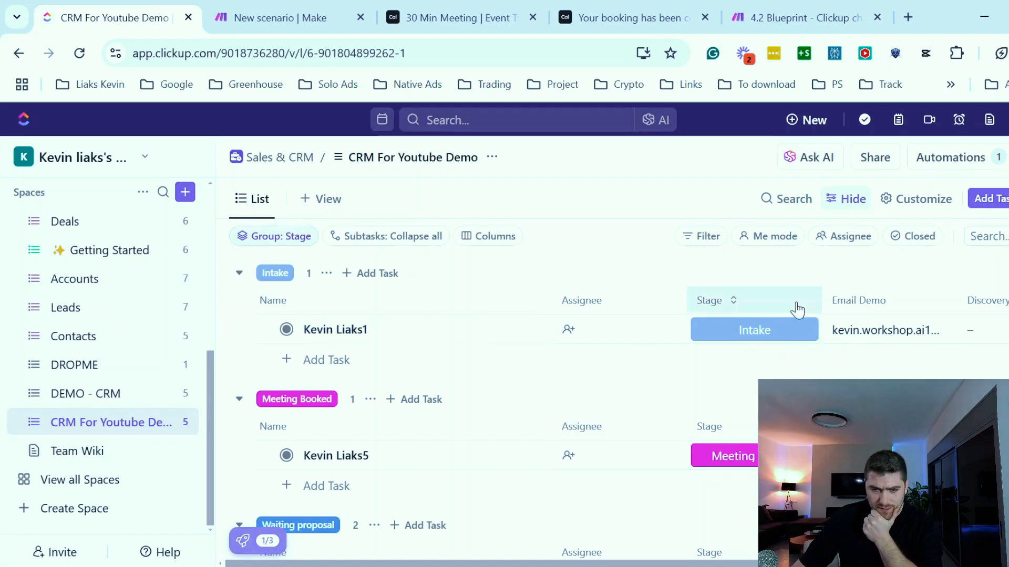
pyautogui.click(474, 11)
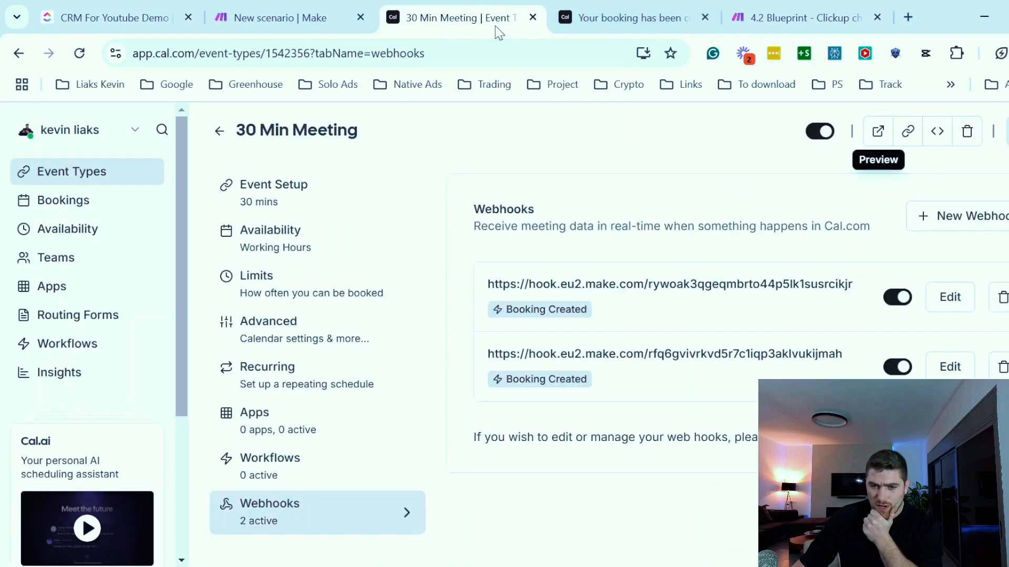
pyautogui.click(880, 142)
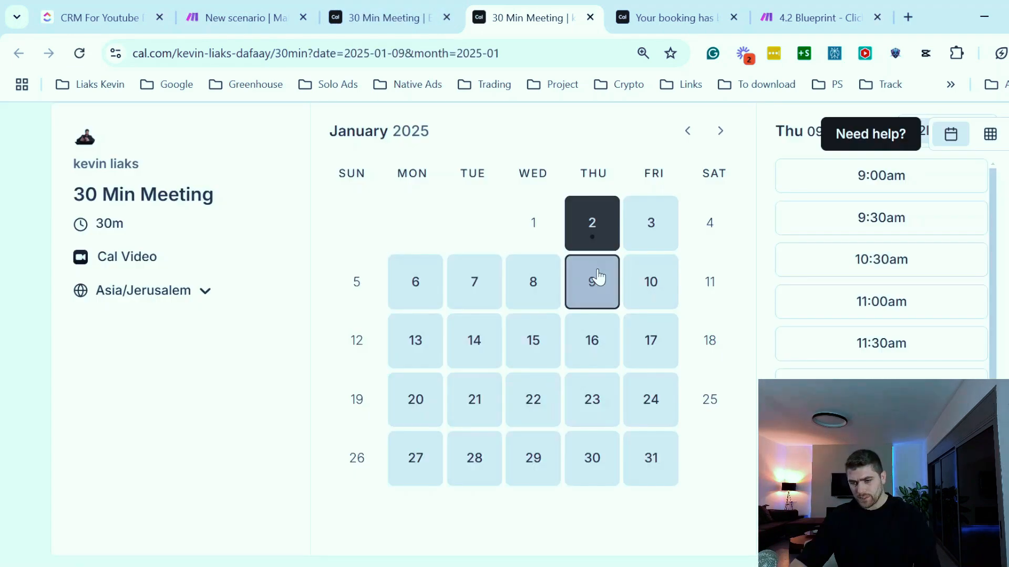
pyautogui.click(595, 278)
pyautogui.click(816, 310)
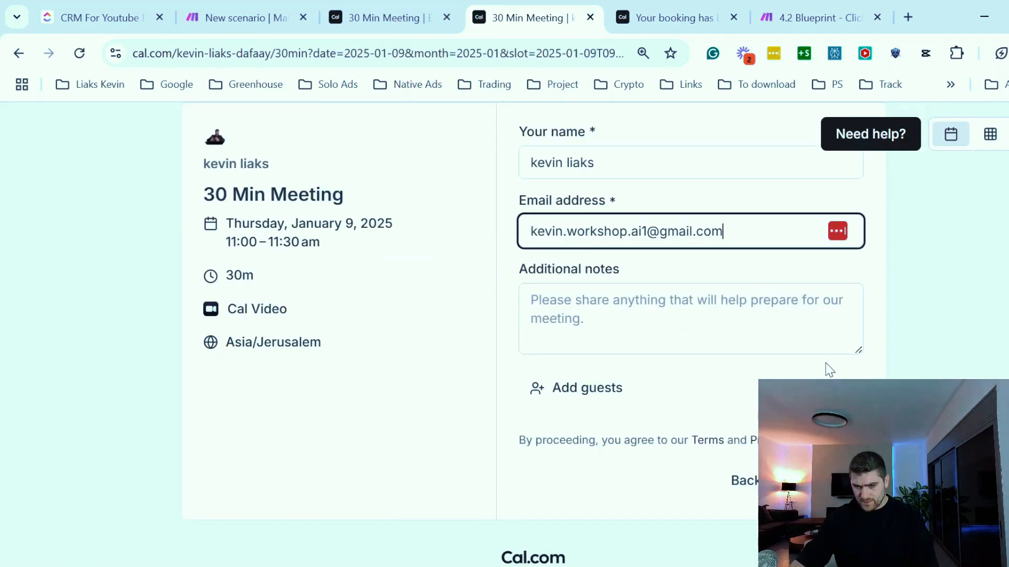
# - Confirm the Thursday, January 9 booking and return to the scenario editor
pyautogui.click(823, 481)
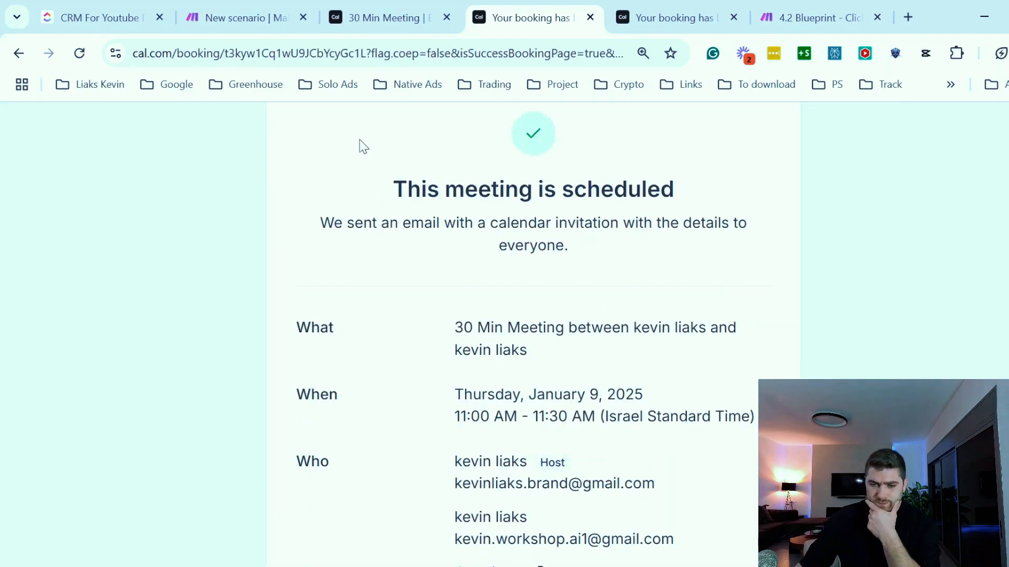
pyautogui.click(266, 18)
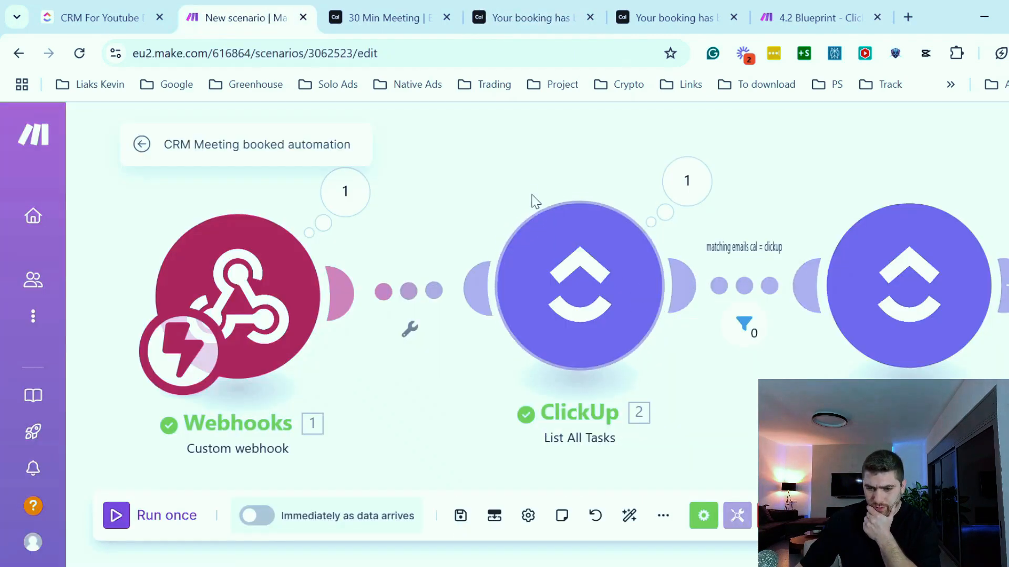
pyautogui.moveTo(495, 149)
pyautogui.mouseDown()
pyautogui.moveTo(415, 154)
pyautogui.moveTo(494, 150)
pyautogui.mouseUp()
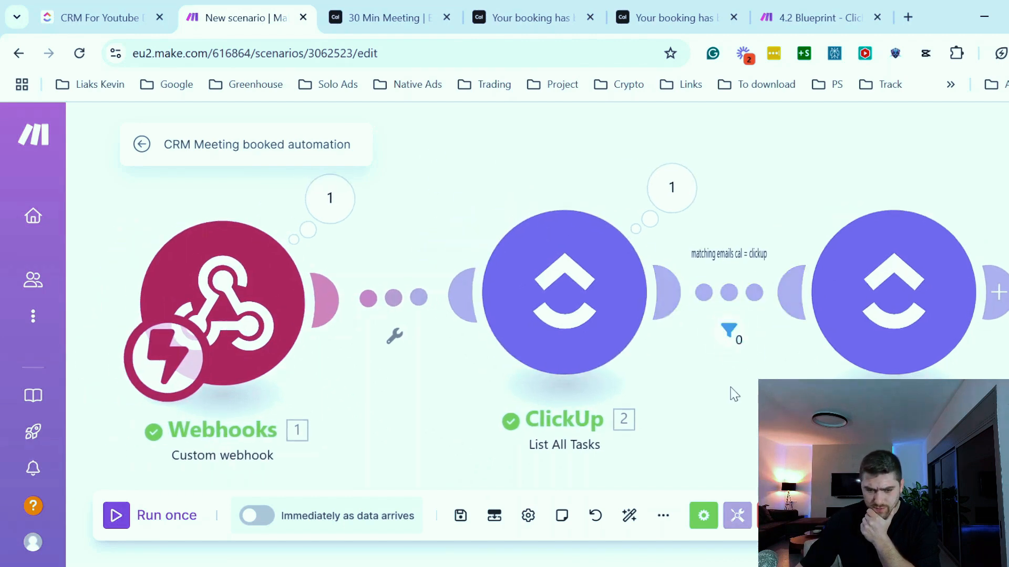
# - Inspect the filter's bundle results between the List All Tasks and edit-task modules
pyautogui.click(733, 340)
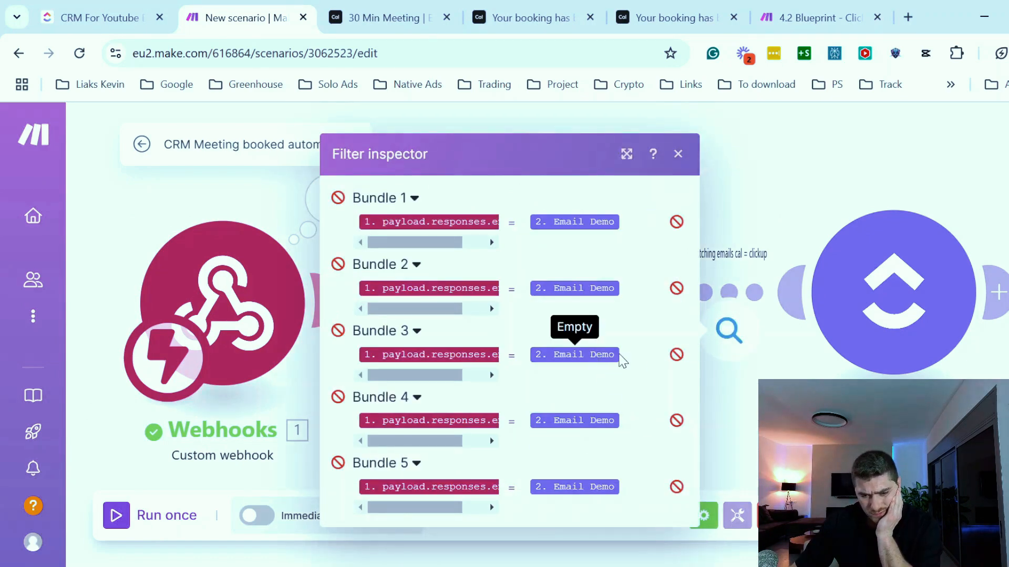
pyautogui.moveTo(618, 424)
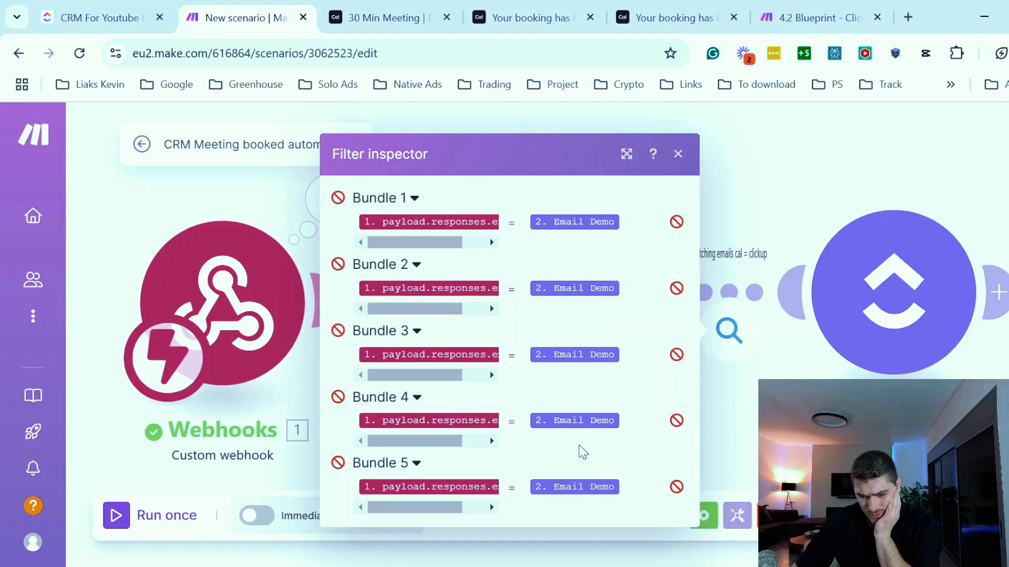
pyautogui.moveTo(582, 484)
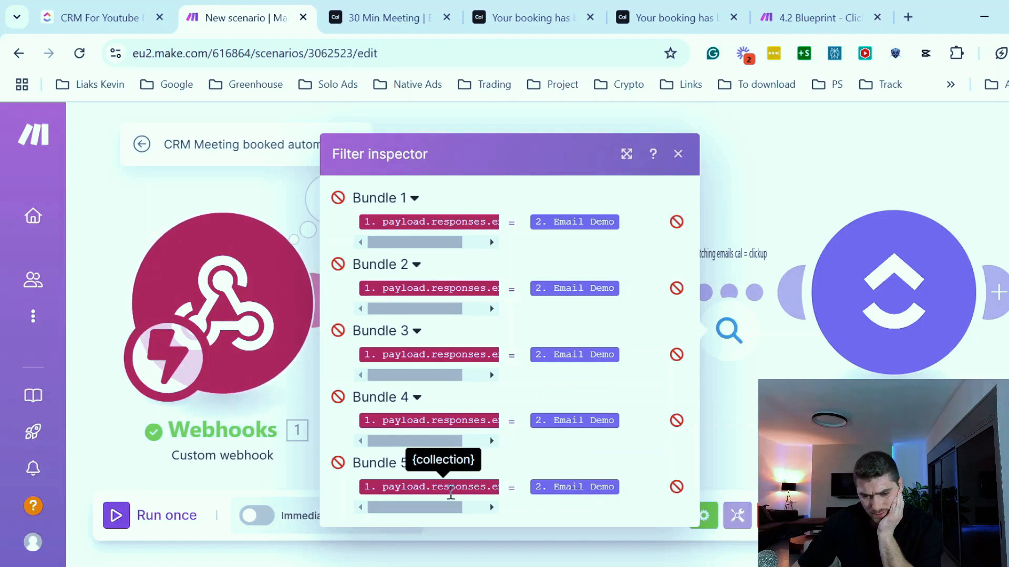
pyautogui.moveTo(445, 419)
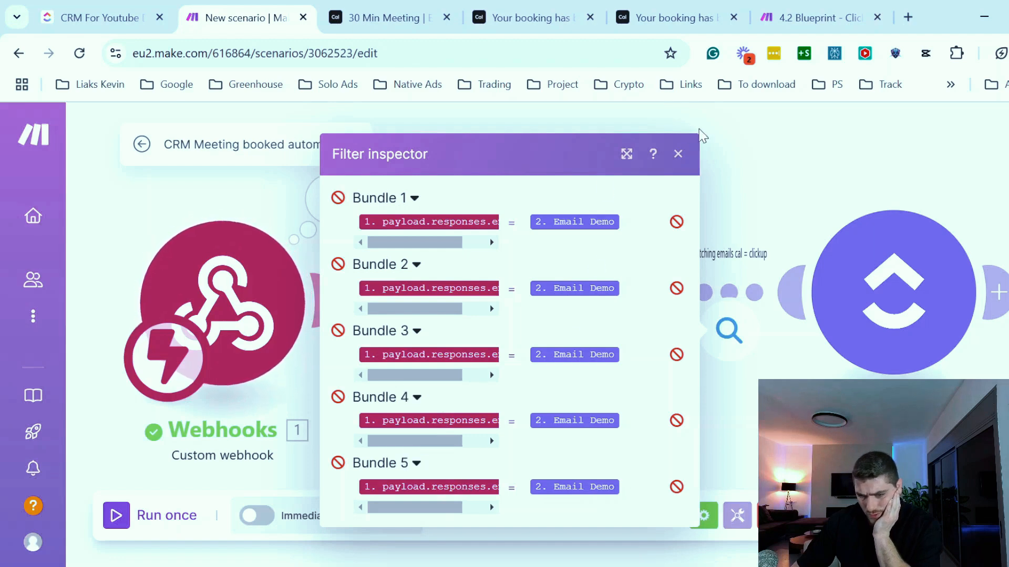
pyautogui.click(678, 155)
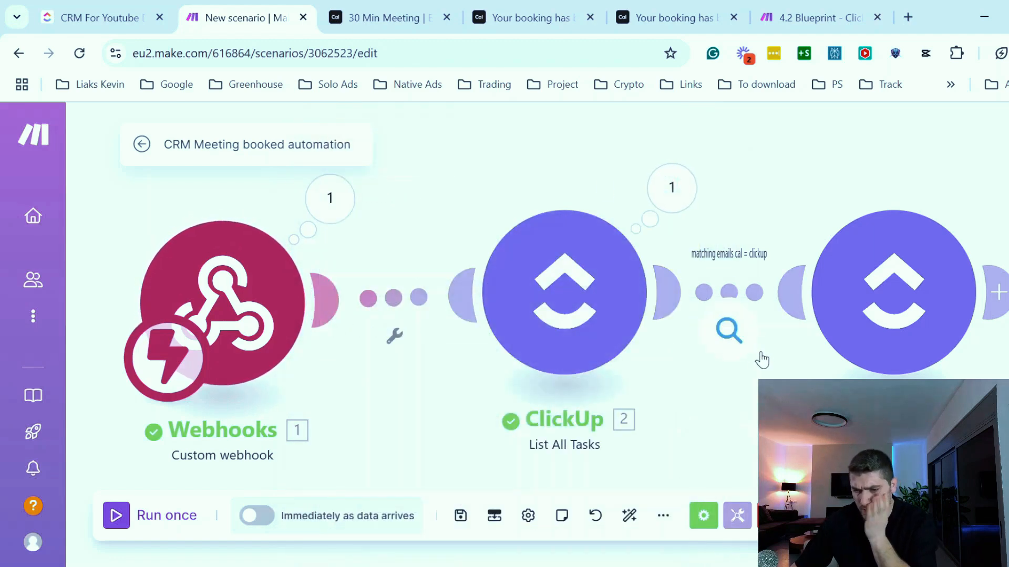
pyautogui.click(728, 330)
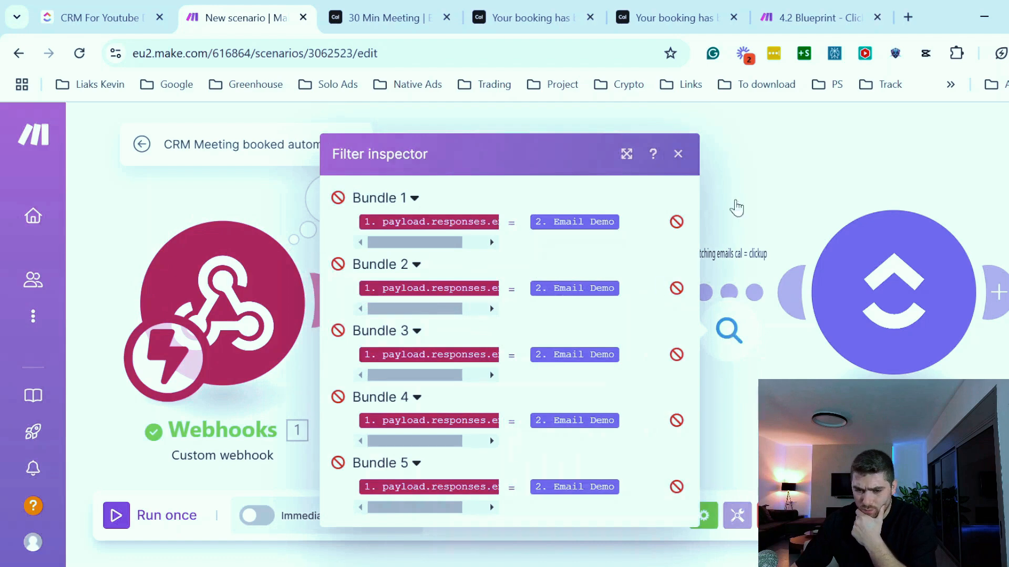
pyautogui.click(681, 156)
# - Change the filter condition's first value to the payload responses email value and save the filter
pyautogui.click(728, 292)
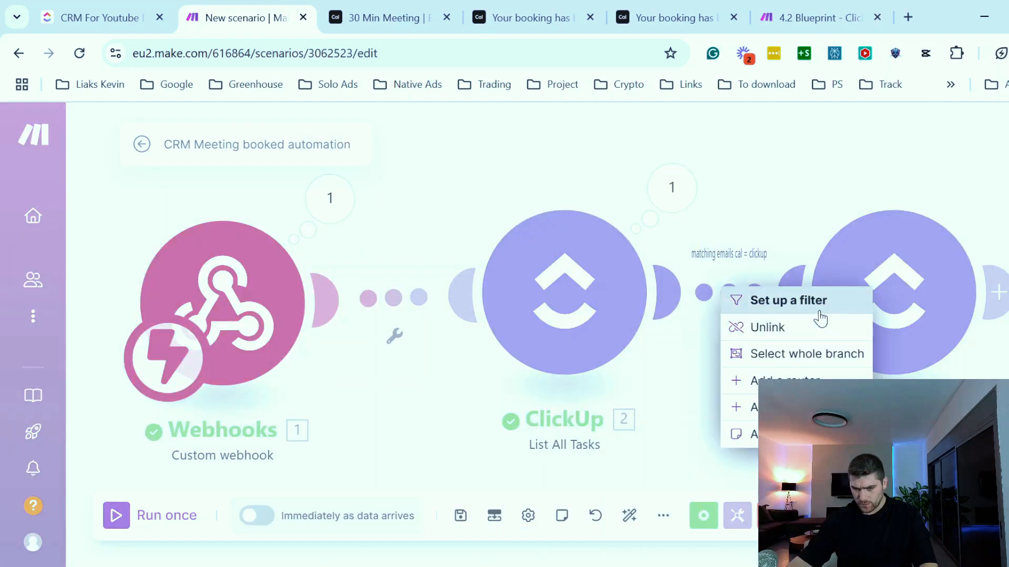
pyautogui.click(785, 307)
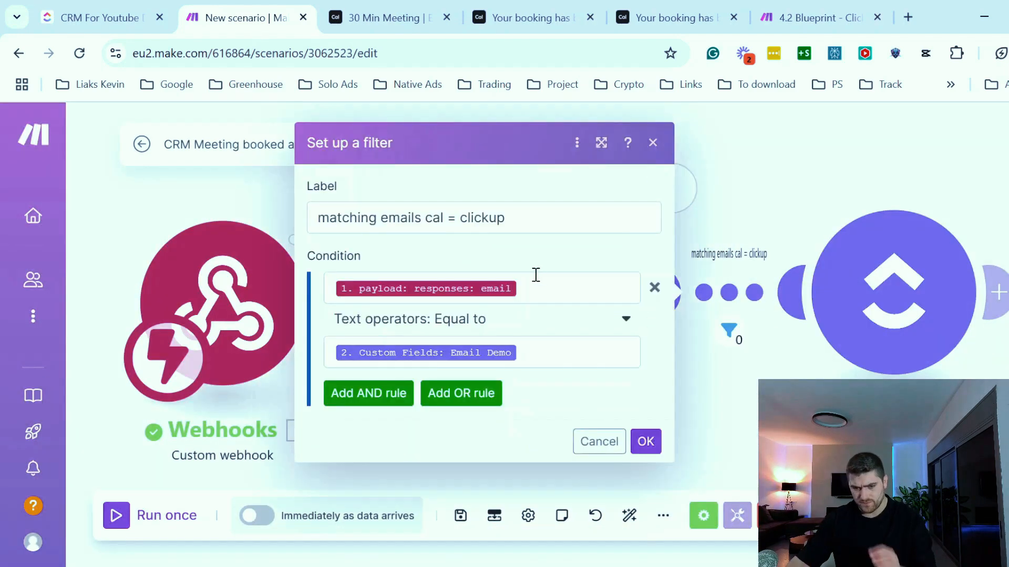
pyautogui.click(543, 284)
pyautogui.scroll(-15, 773, 331)
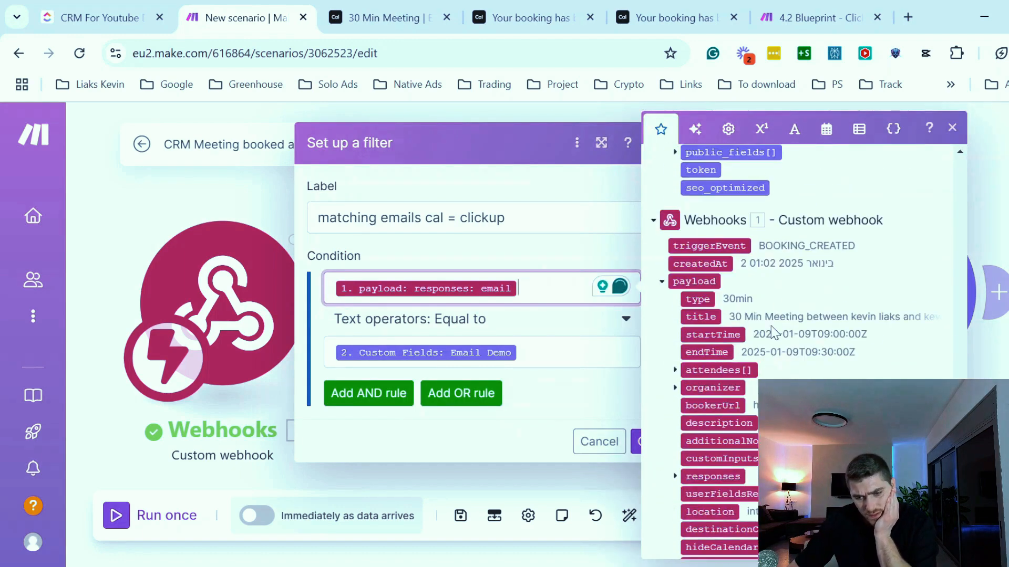
pyautogui.scroll(5, 772, 331)
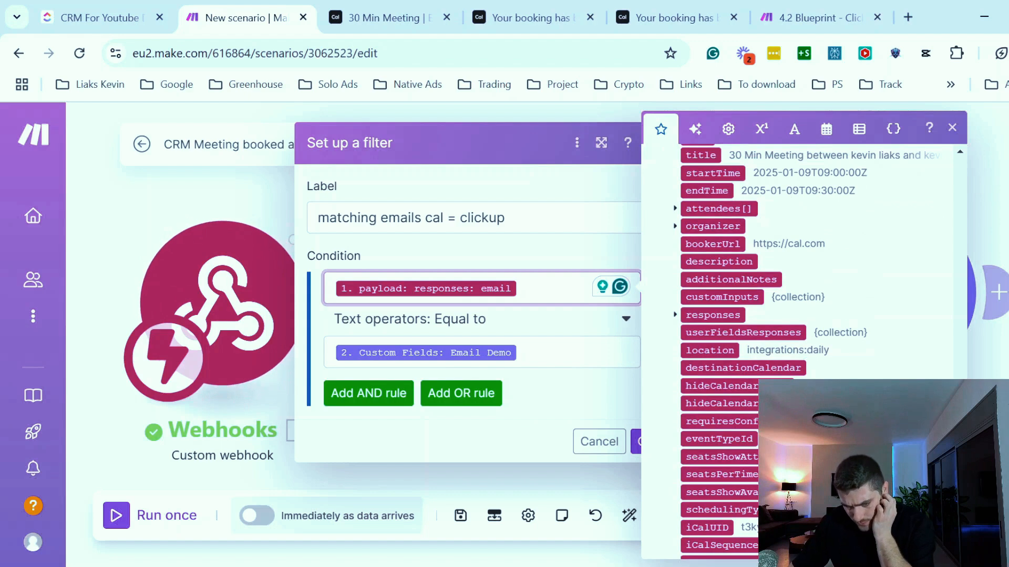
pyautogui.click(676, 315)
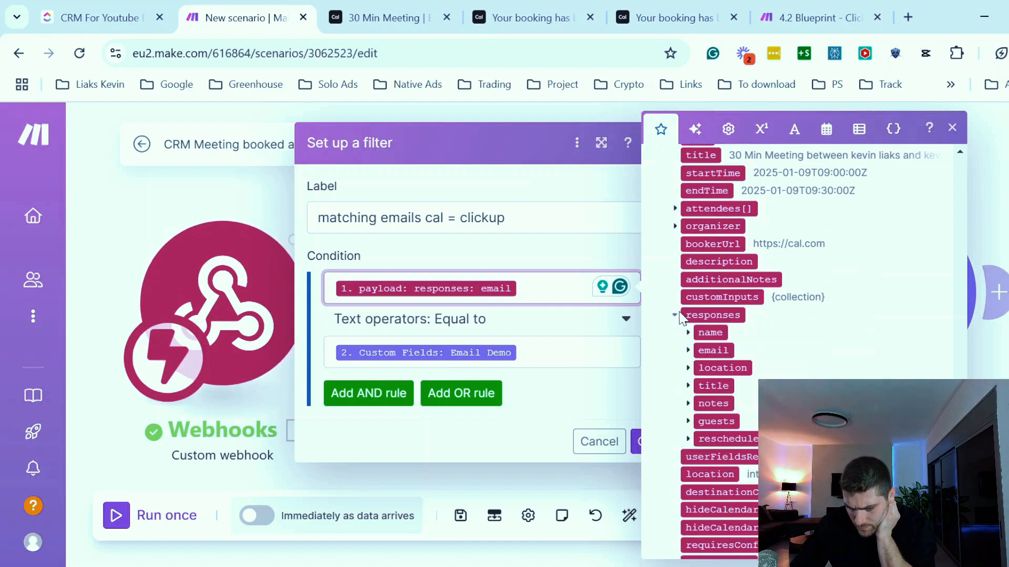
pyautogui.press('BackSpace')
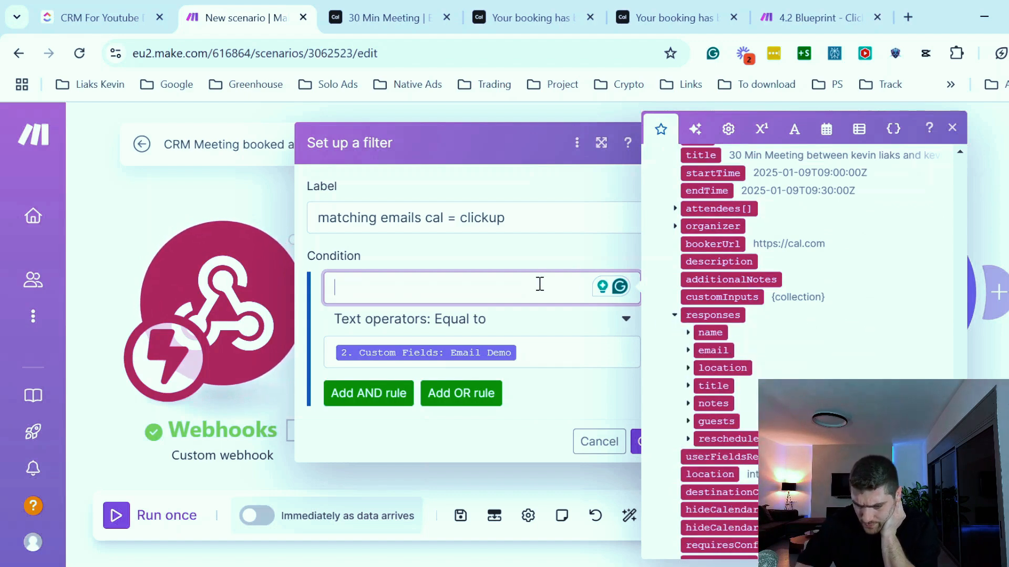
pyautogui.click(712, 351)
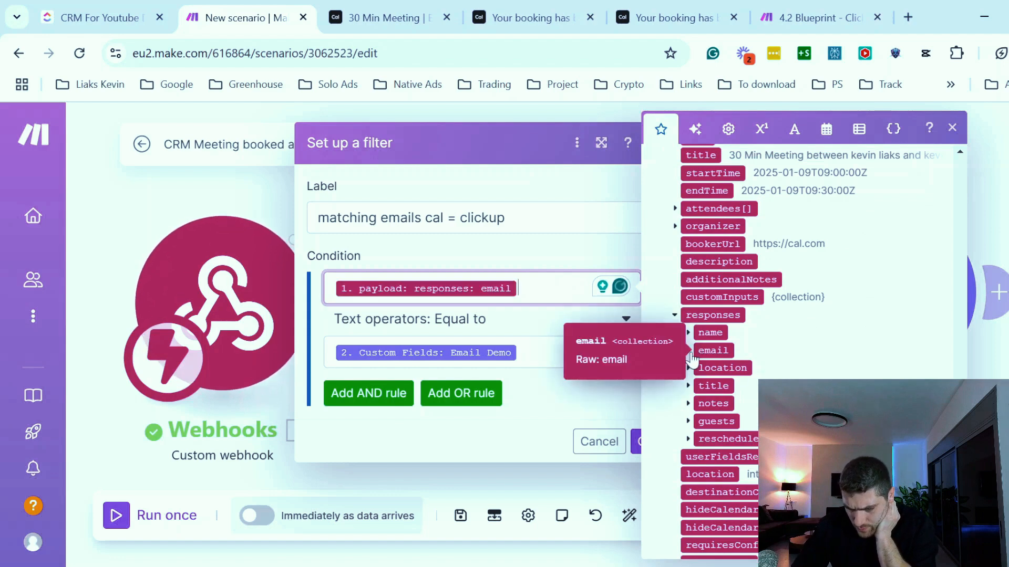
pyautogui.press('BackSpace')
pyautogui.click(688, 350)
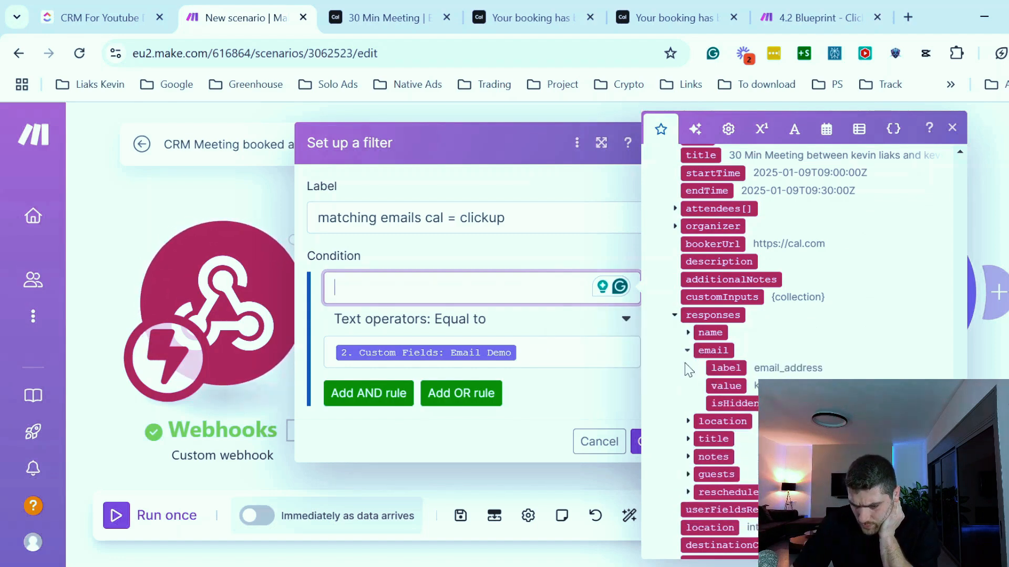
pyautogui.click(725, 386)
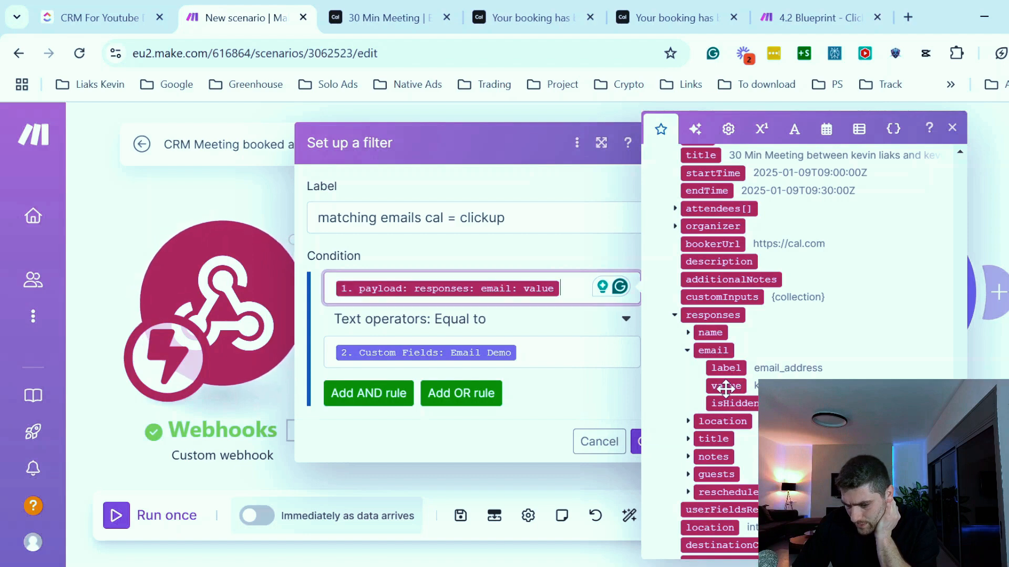
pyautogui.click(489, 447)
pyautogui.click(645, 442)
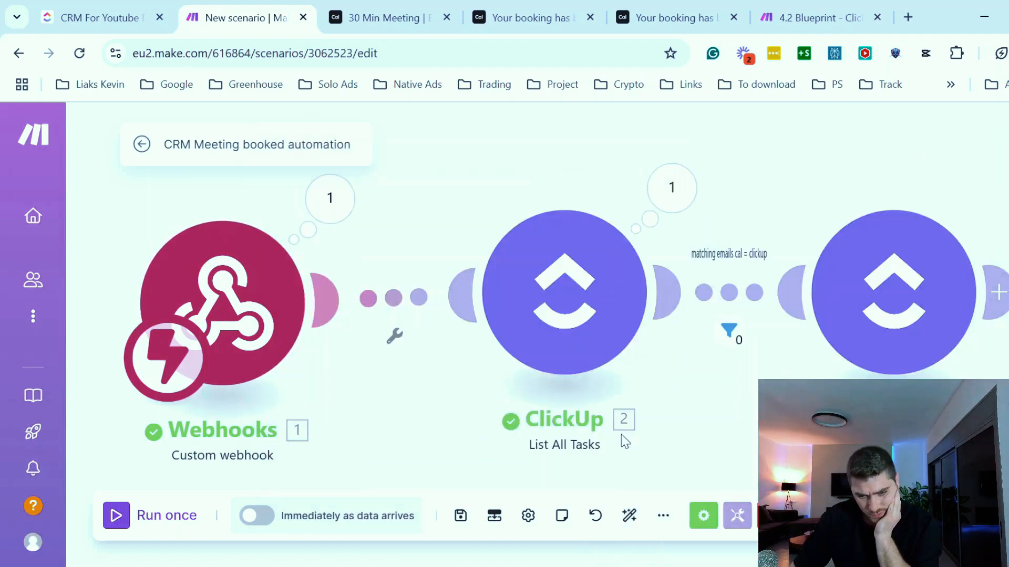
# - Start a single run of the scenario and try confirming the January 9 booking again
pyautogui.click(126, 522)
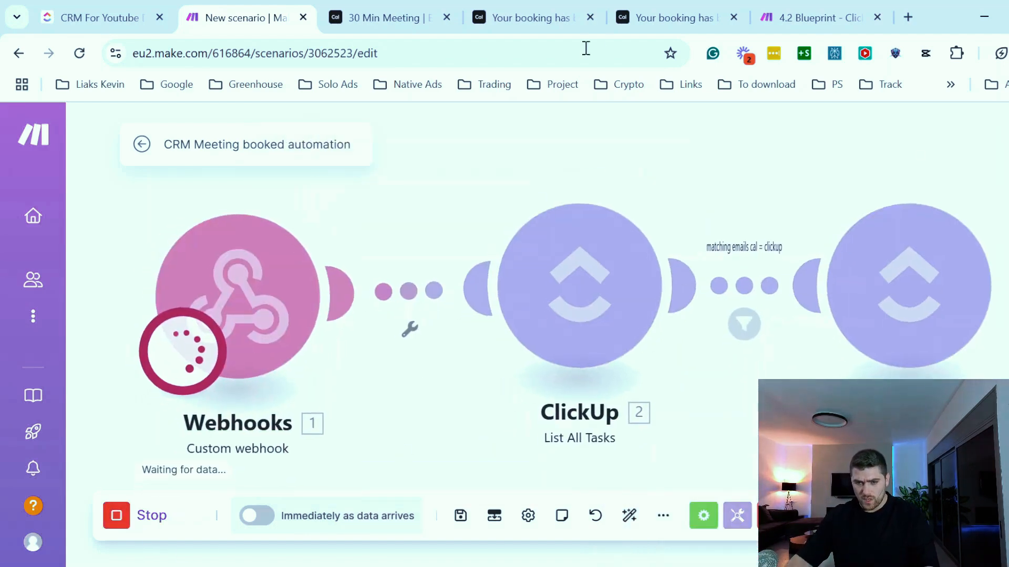
pyautogui.click(511, 15)
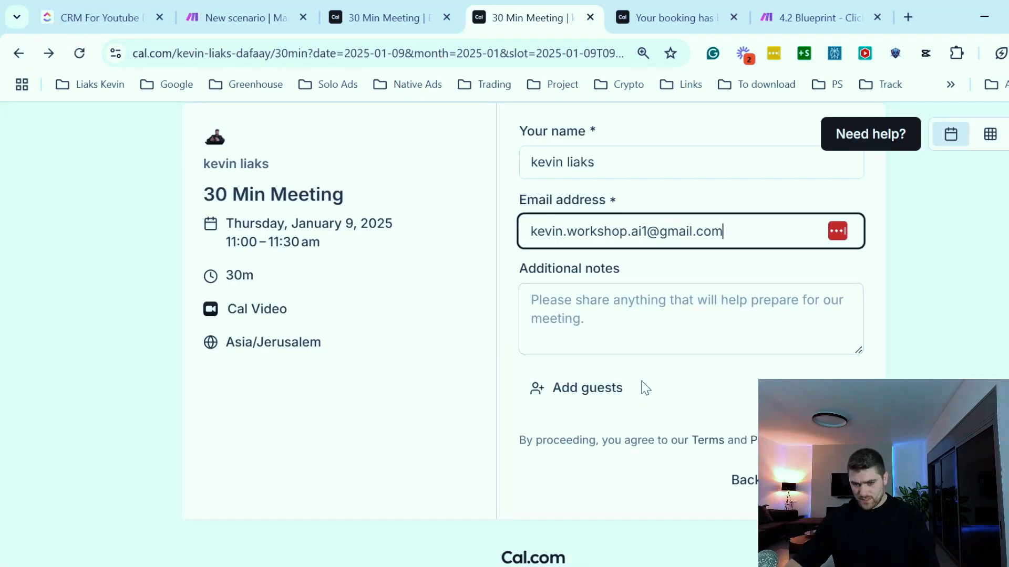
pyautogui.click(822, 480)
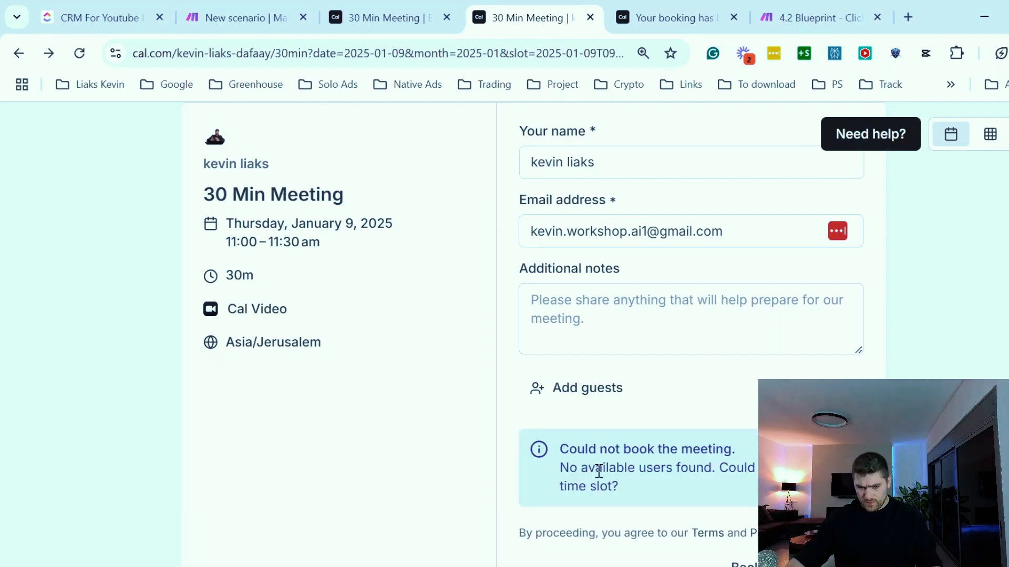
# - Open a fresh booking page preview and book Thursday, January 16 at 10:30am
pyautogui.click(392, 17)
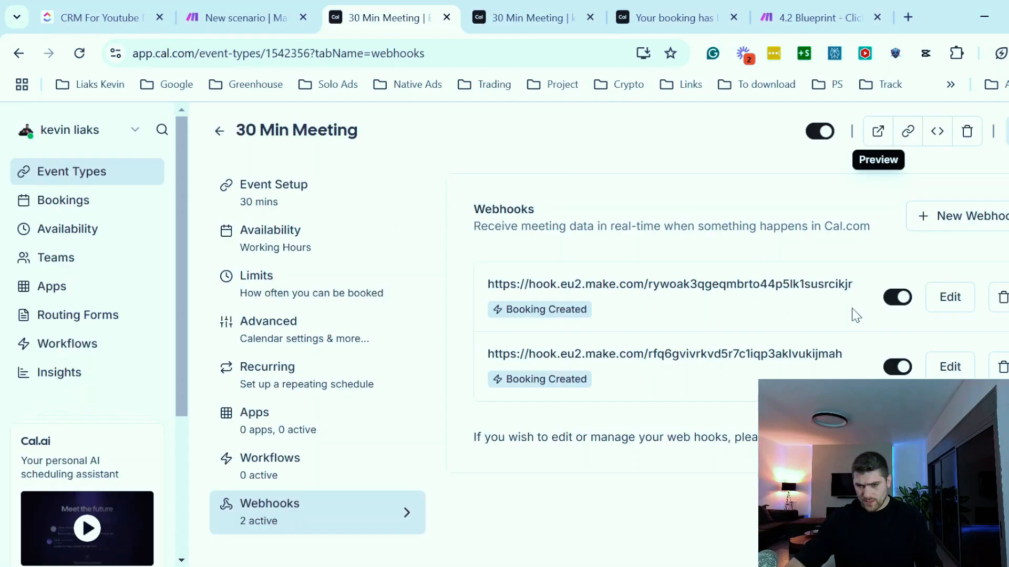
pyautogui.click(879, 131)
pyautogui.click(632, 20)
pyautogui.click(632, 20)
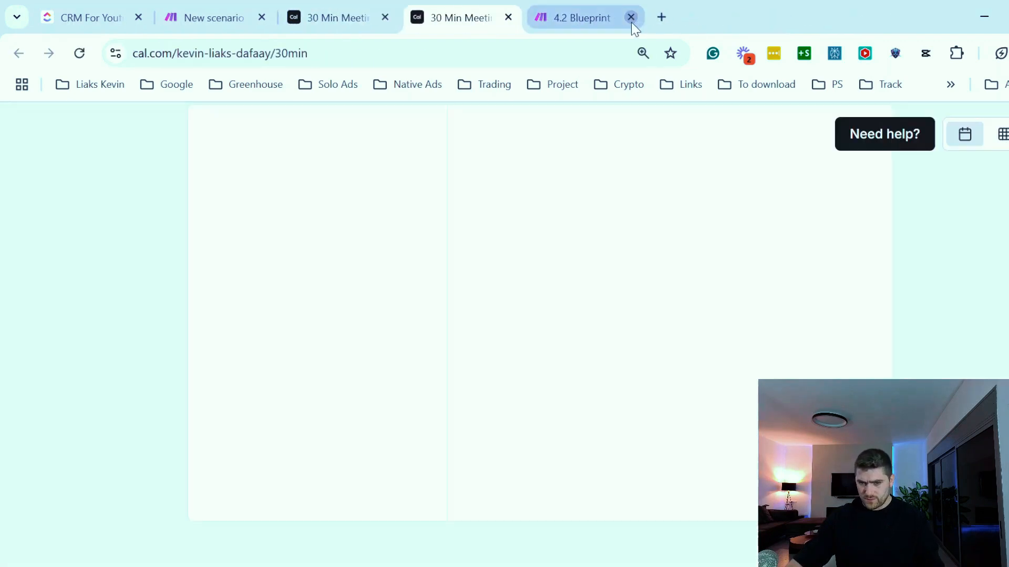
pyautogui.click(573, 339)
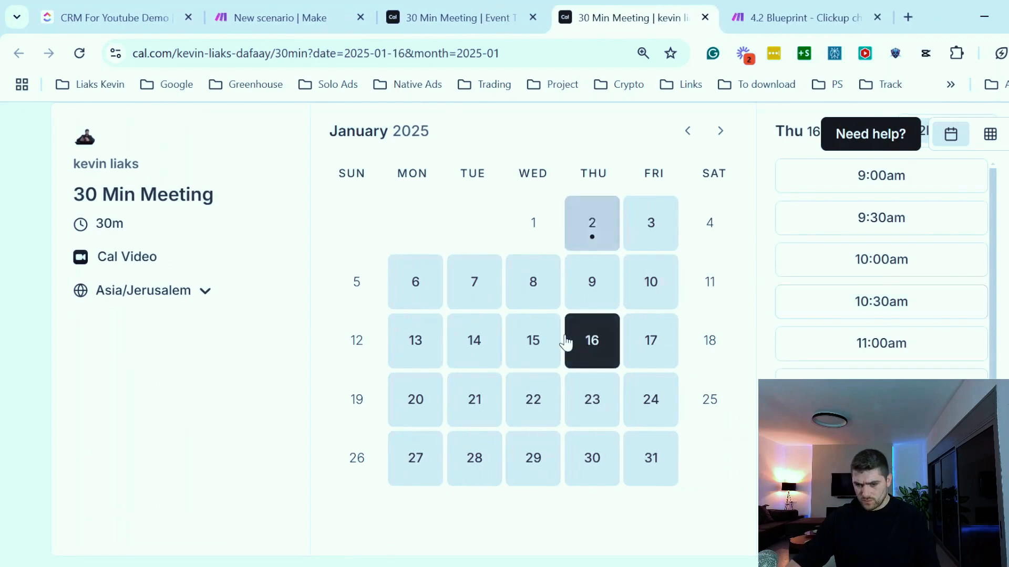
pyautogui.click(821, 311)
pyautogui.click(822, 481)
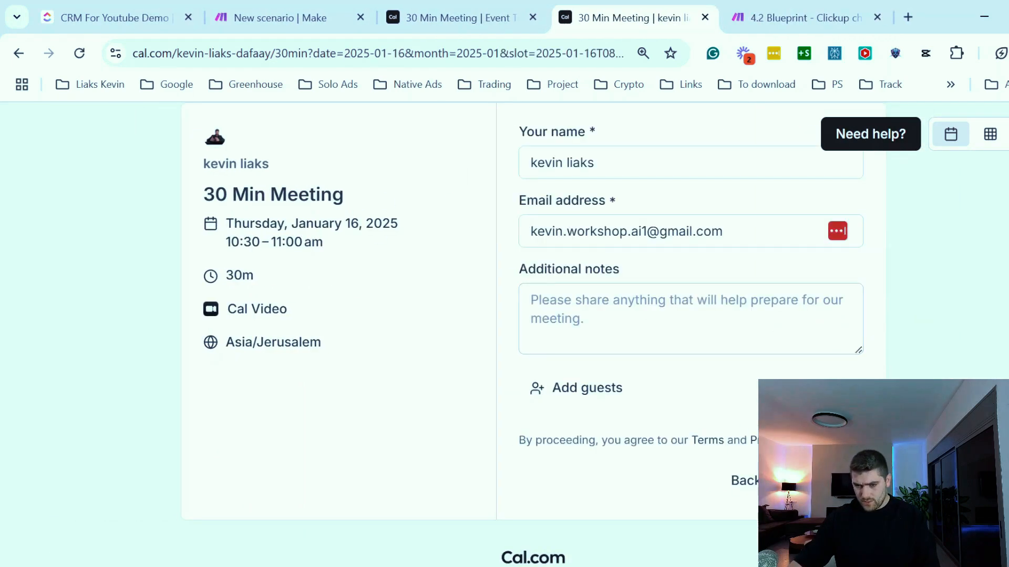
# - Check the scenario's run results and the Meeting Booked tasks in the CRM list
pyautogui.click(253, 9)
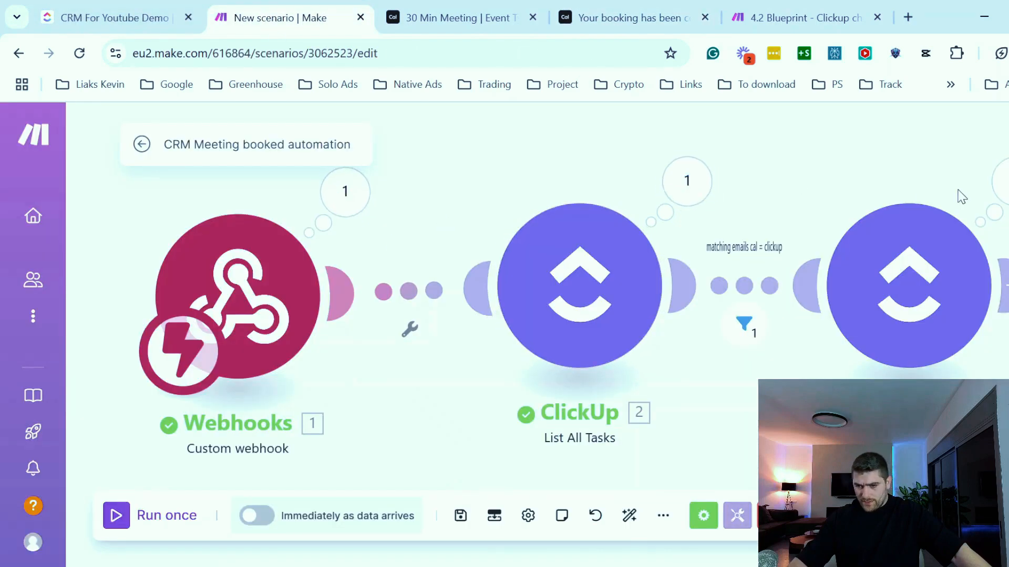
pyautogui.moveTo(834, 165); pyautogui.dragTo(690, 167)
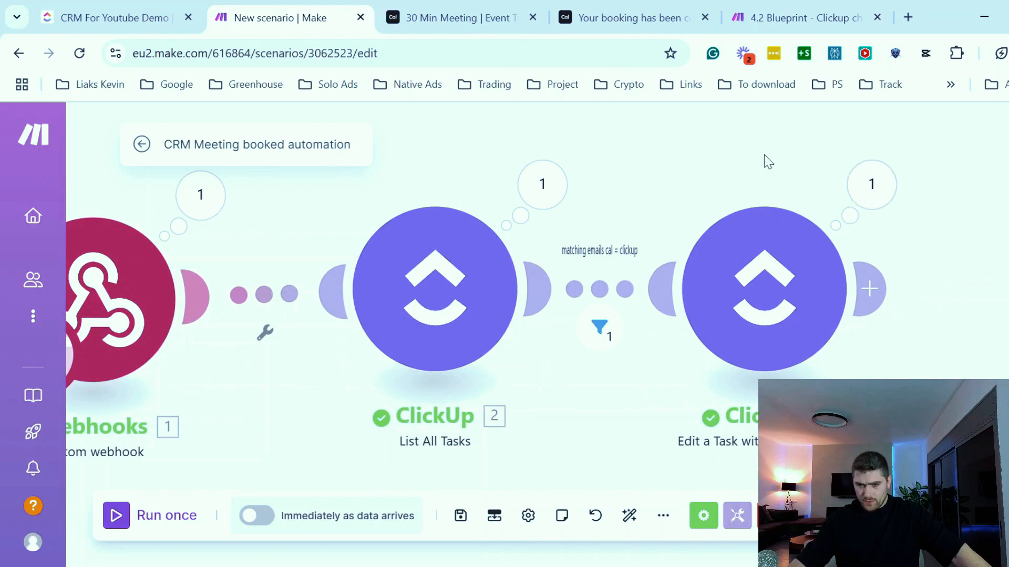
pyautogui.click(109, 15)
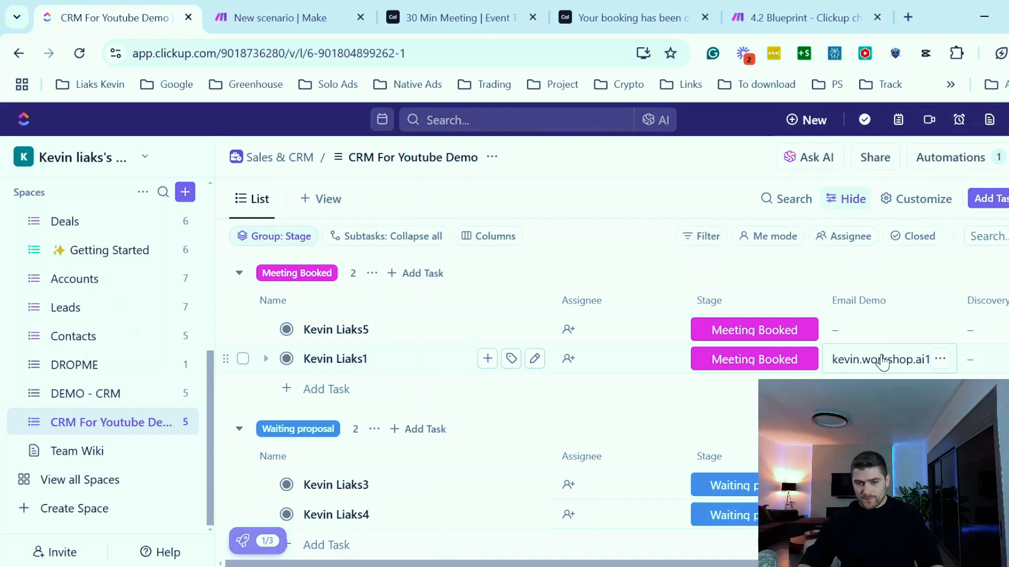
pyautogui.hotkey('ctrl', 'Tab')
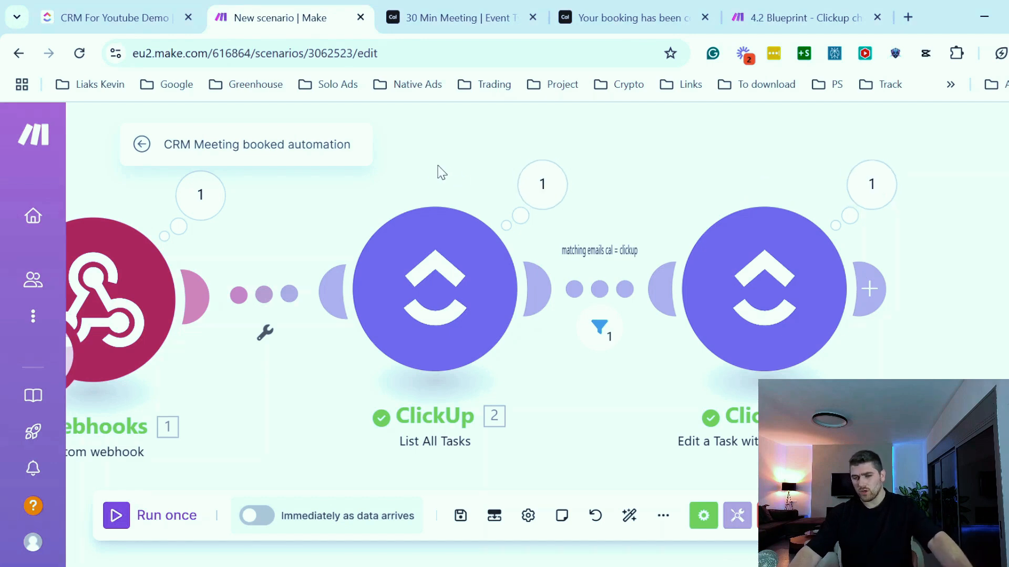
pyautogui.hotkey('ctrl', 'shift', 'Tab')
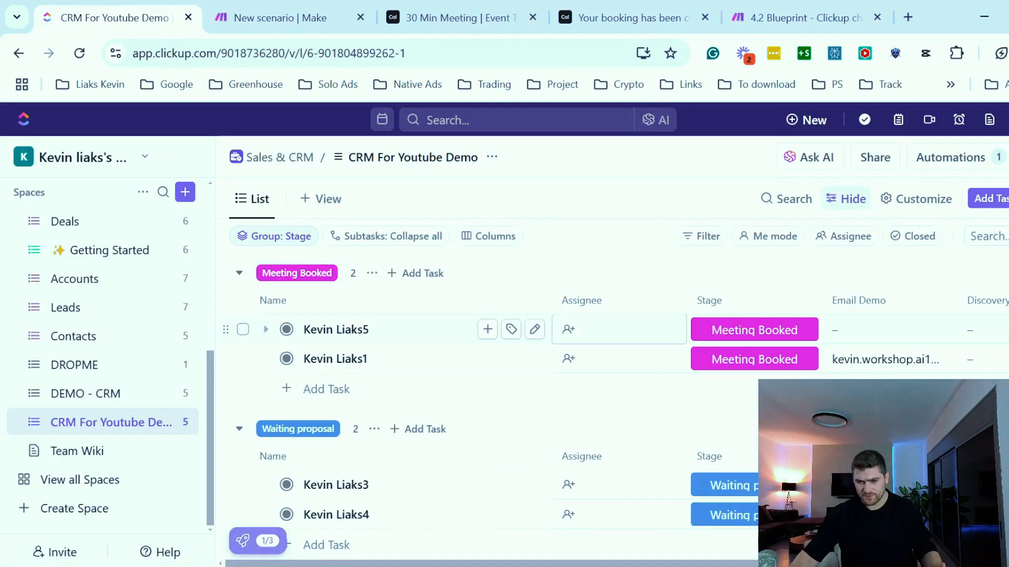
pyautogui.hscroll(5, 964, 300)
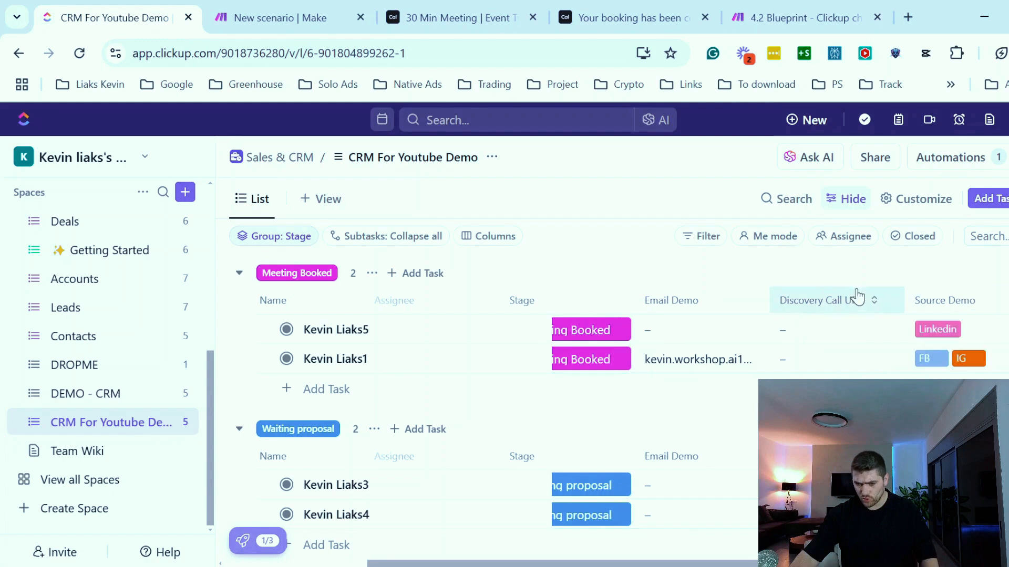
# - Review the January 16 booking confirmation details
pyautogui.click(619, 17)
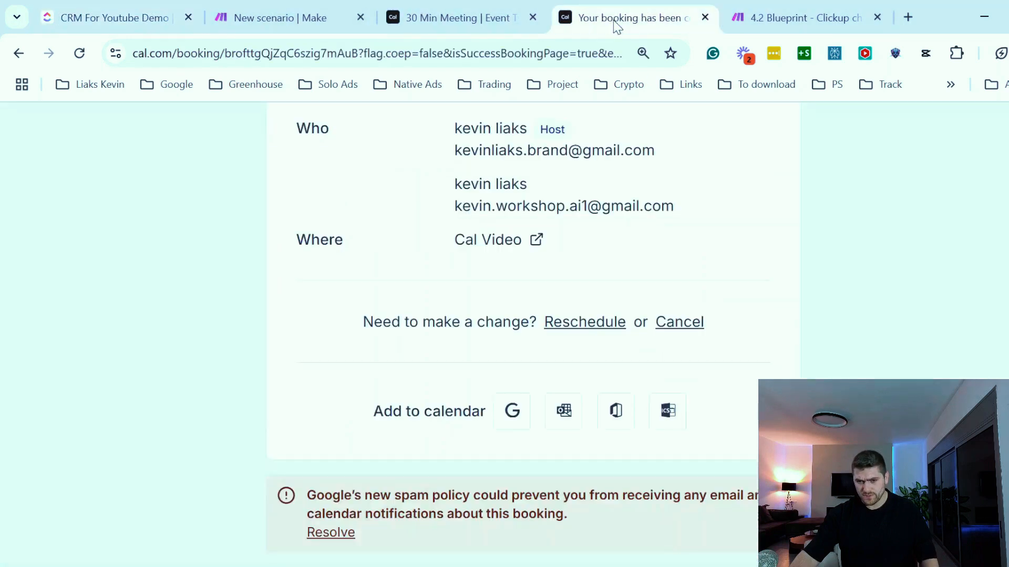
pyautogui.scroll(7, 620, 279)
pyautogui.moveTo(369, 272); pyautogui.dragTo(713, 294)
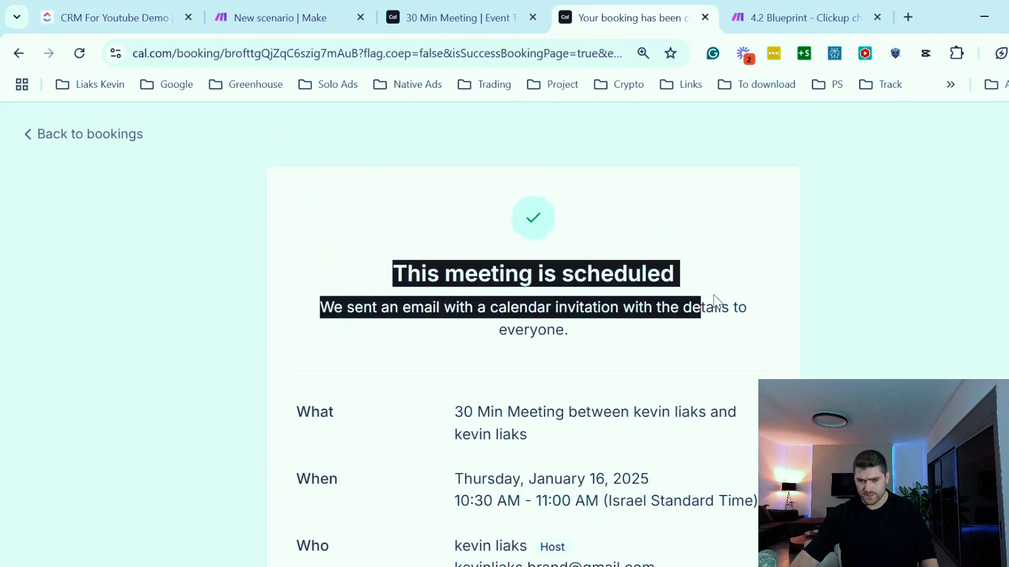
pyautogui.click(833, 290)
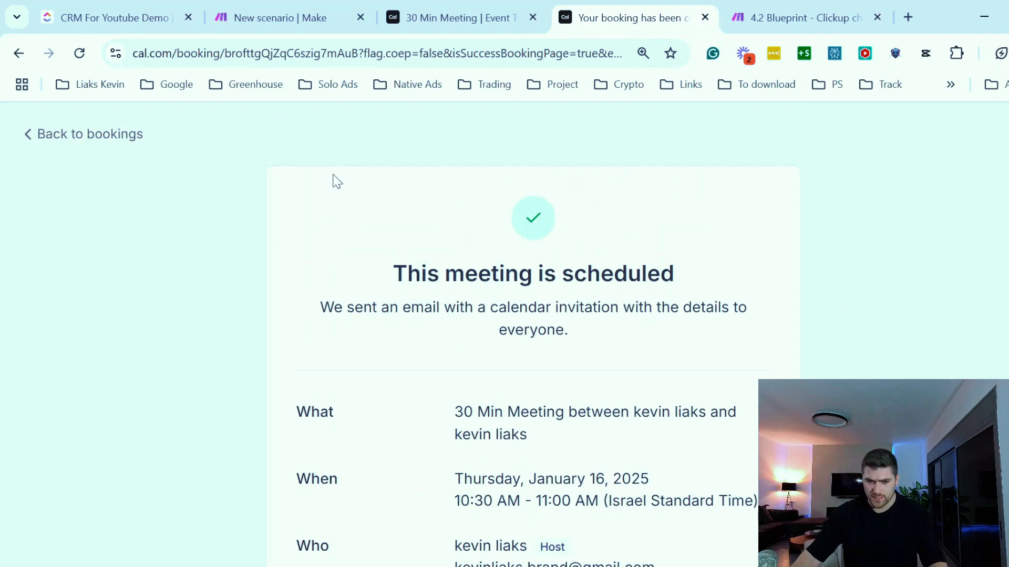
pyautogui.scroll(-6, 308, 243)
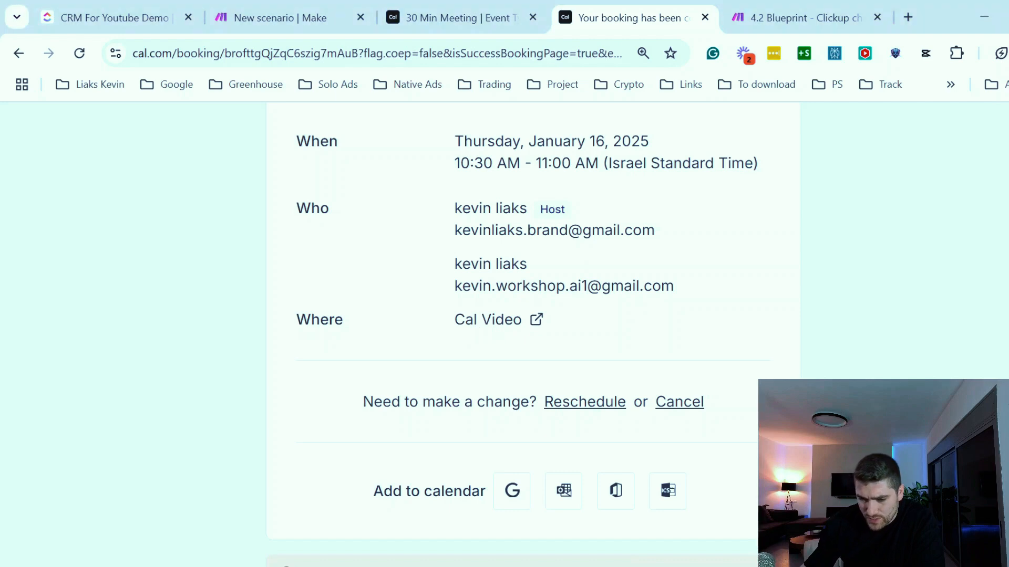
pyautogui.scroll(6, 741, 300)
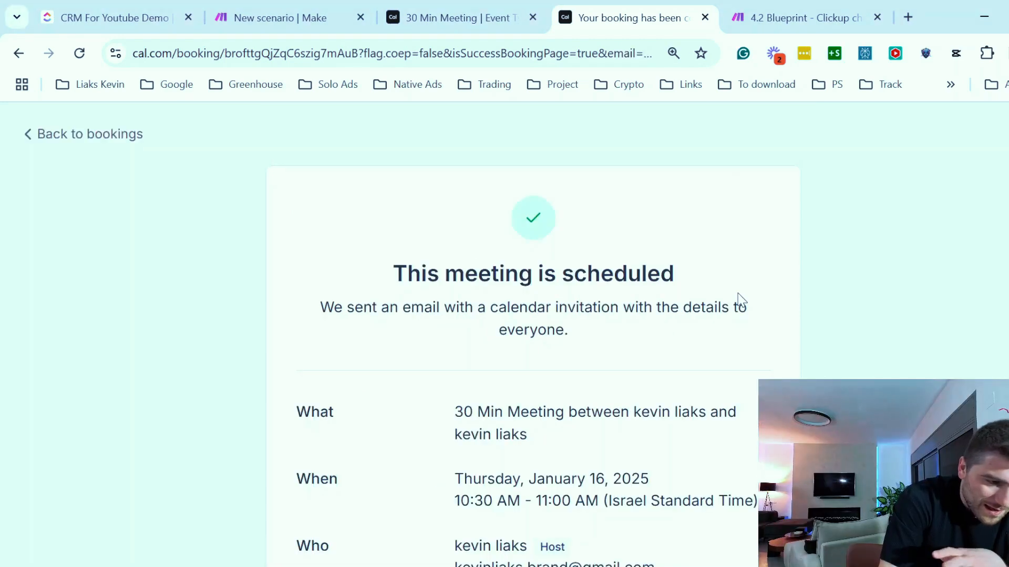
pyautogui.scroll(-5, 673, 306)
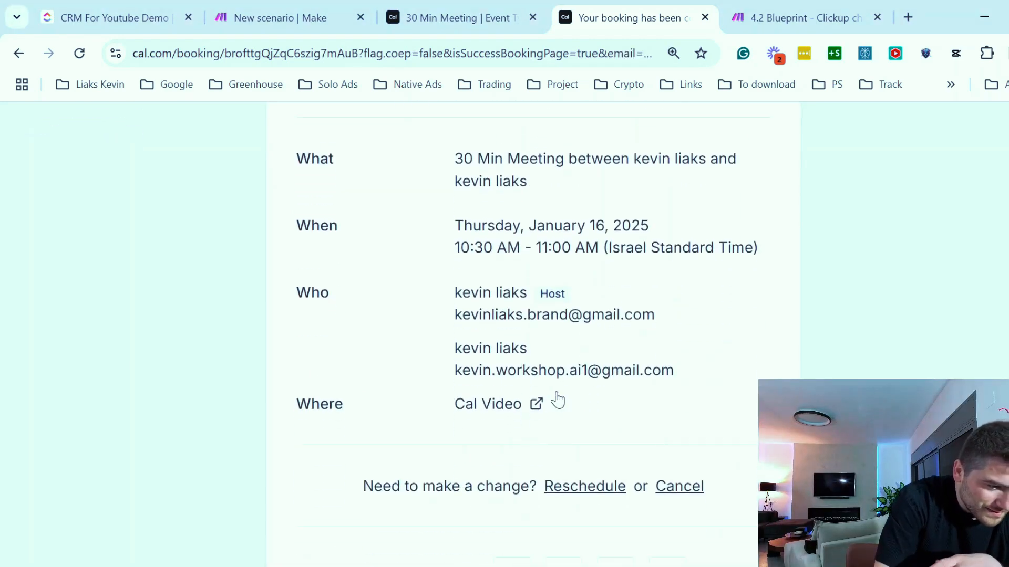
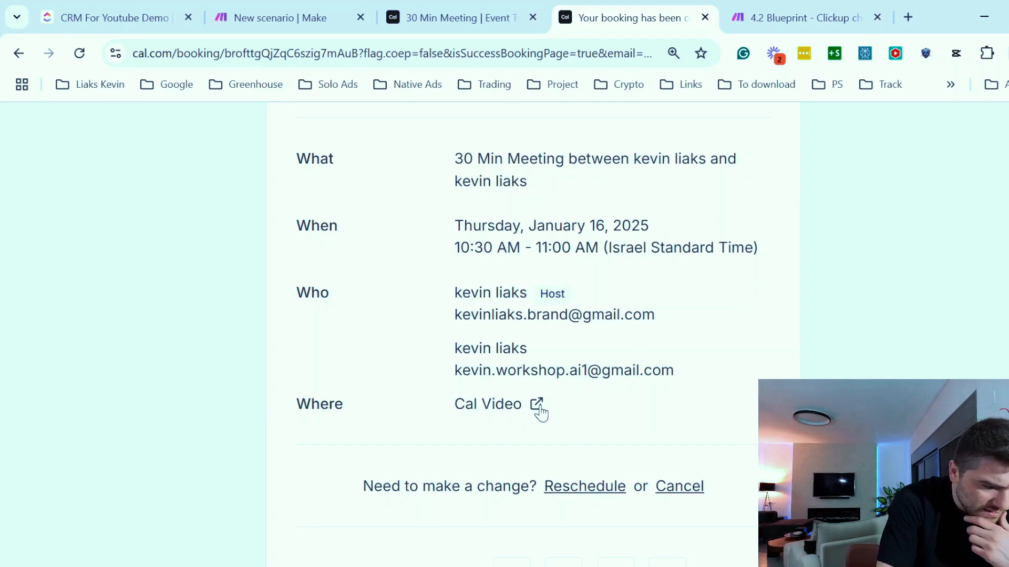
# - Inspect the webhook module's latest output bundle, expanding the payload and its metadata collection
pyautogui.click(284, 16)
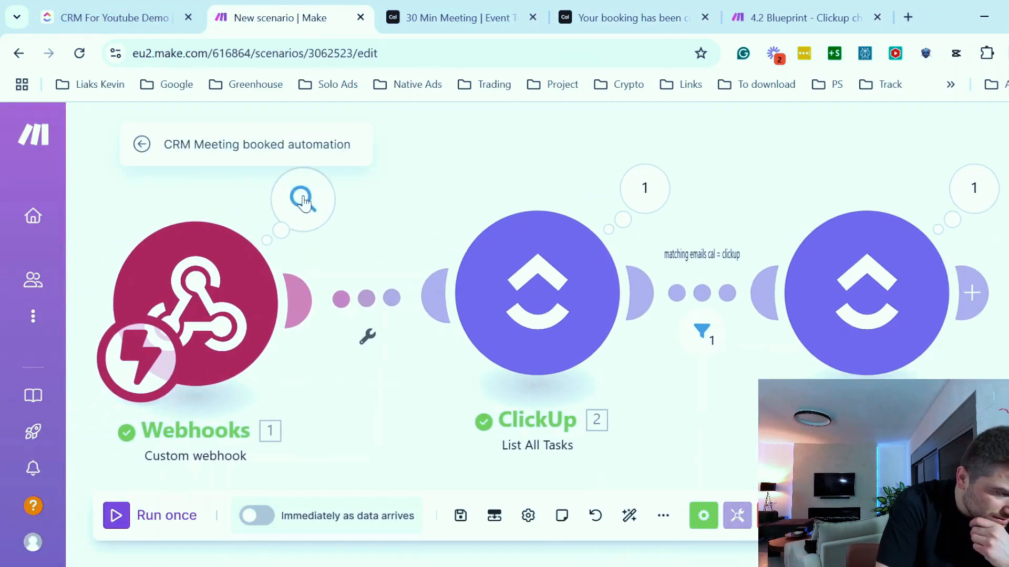
pyautogui.click(303, 203)
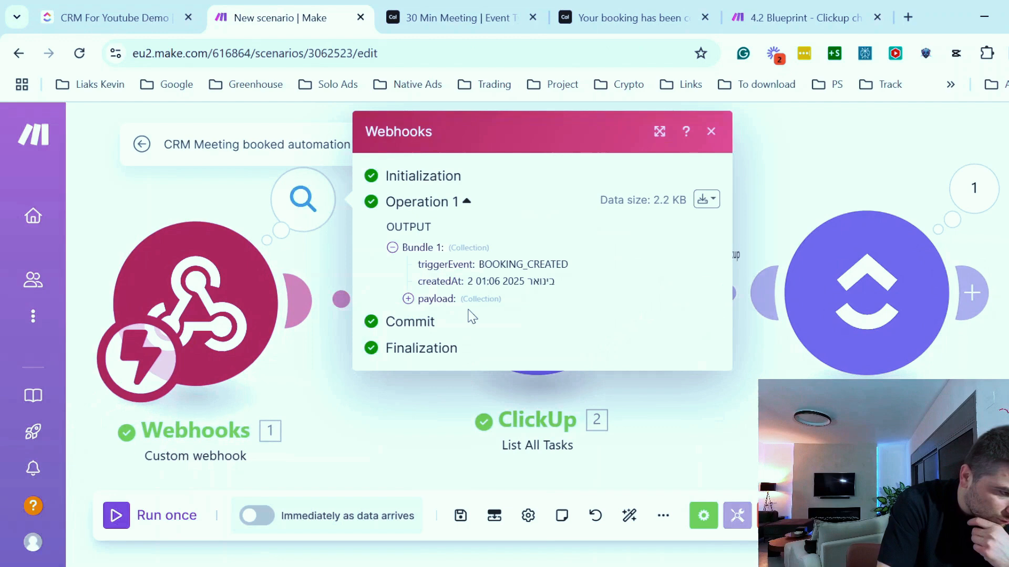
pyautogui.click(412, 302)
pyautogui.scroll(-5, 494, 304)
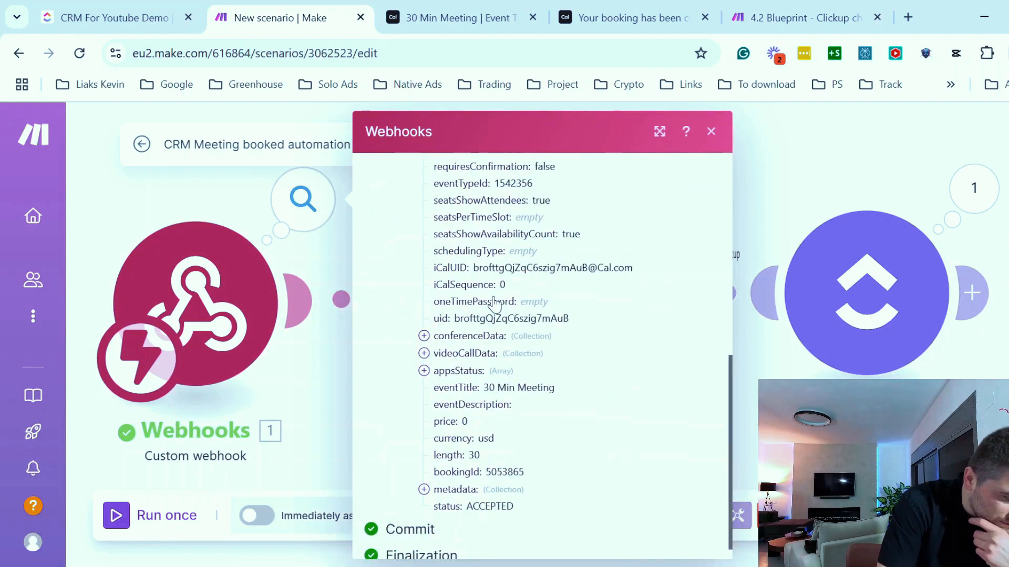
pyautogui.scroll(-1, 609, 457)
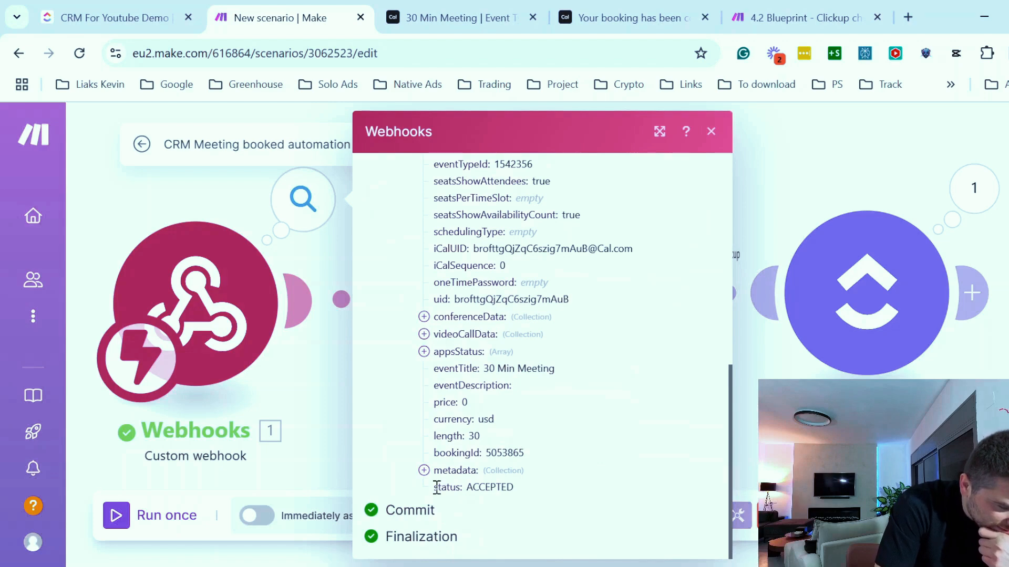
pyautogui.click(423, 470)
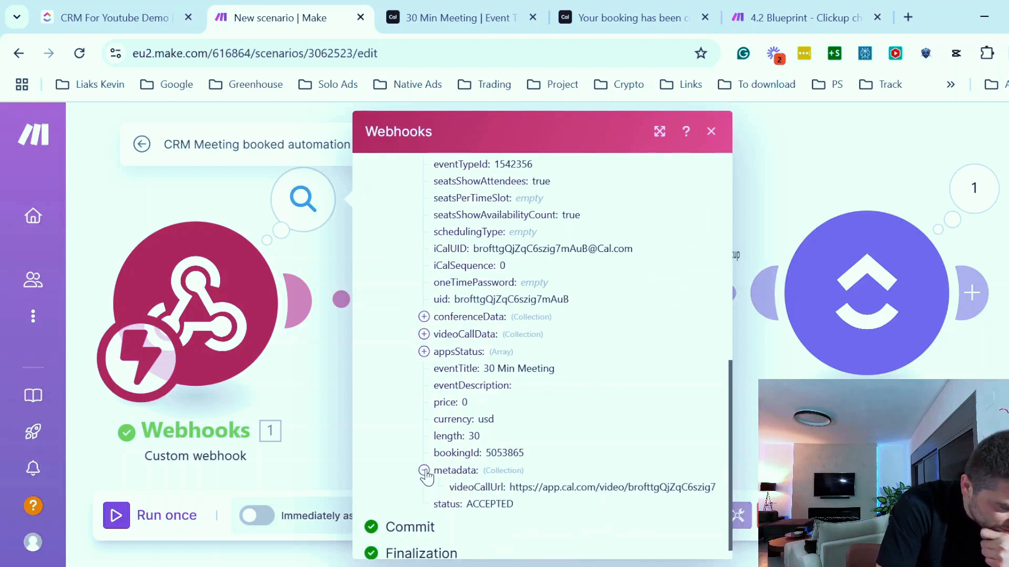
pyautogui.scroll(-1, 515, 467)
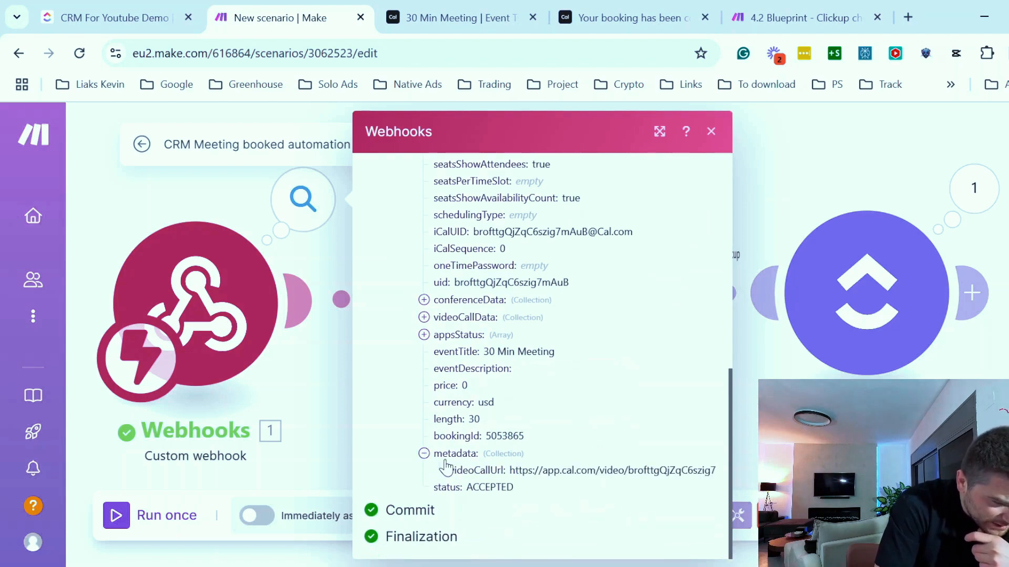
# - Copy the metadata videoCallUrl value and open it in a new browser tab to test it
pyautogui.moveTo(509, 470); pyautogui.dragTo(730, 466)
pyautogui.click(656, 462)
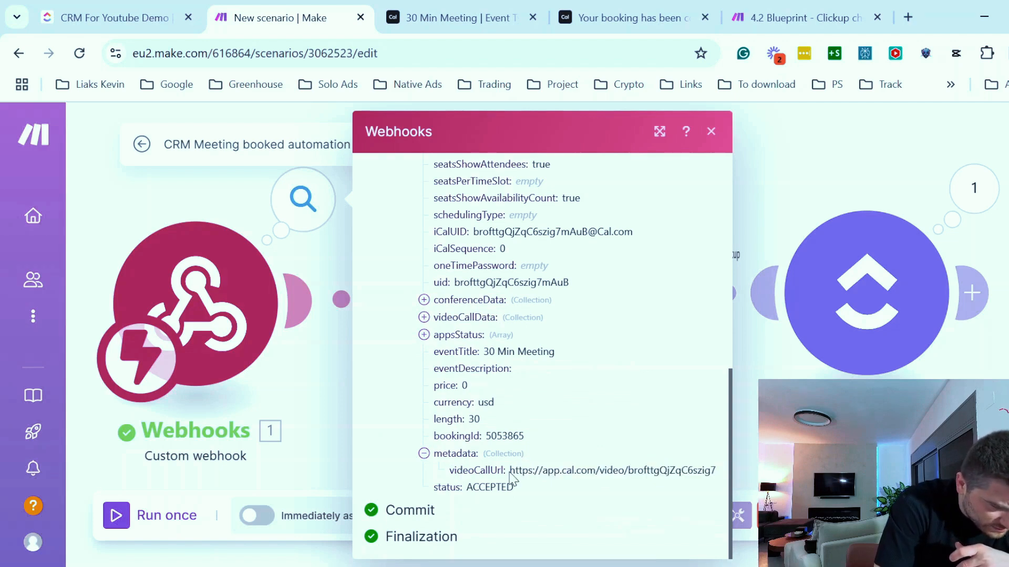
pyautogui.moveTo(510, 473); pyautogui.dragTo(715, 469)
pyautogui.hotkey('ctrl', 'c')
pyautogui.click(908, 17)
pyautogui.hotkey('ctrl', 'v')
pyautogui.press('Return')
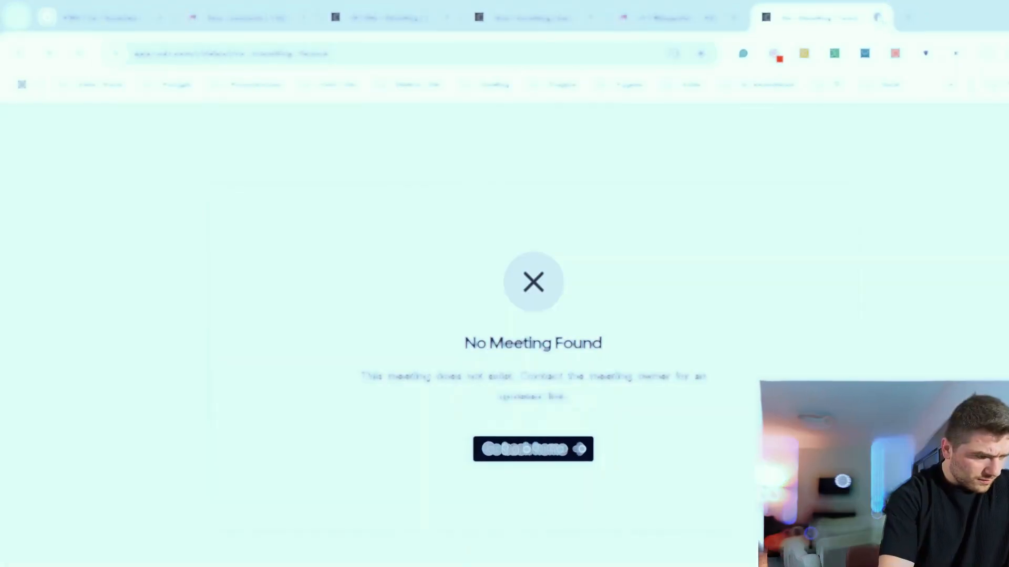
# - Expand the payload's videoCallData collection in the webhook output and select its url value
pyautogui.click(556, 18)
pyautogui.click(535, 404)
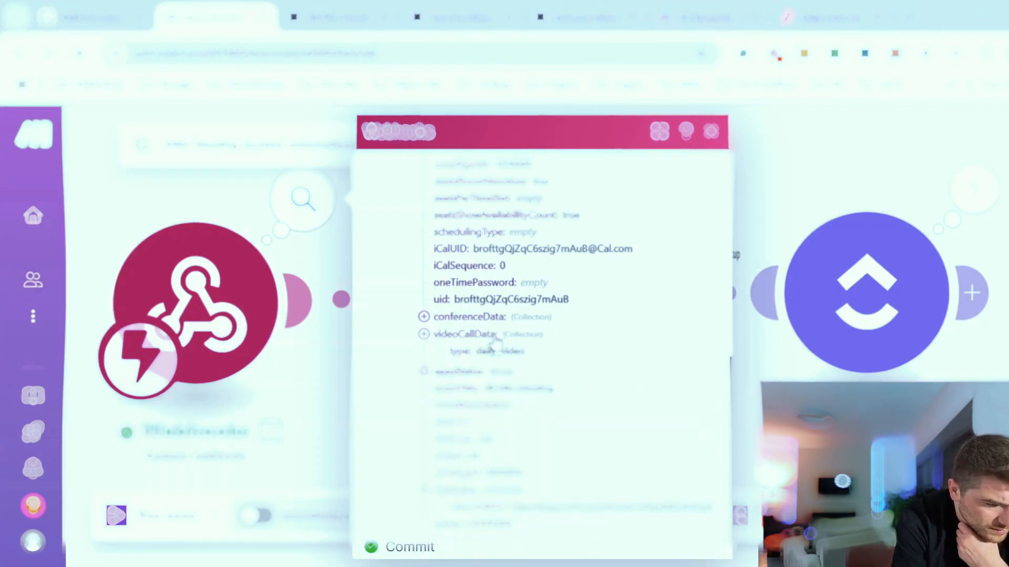
pyautogui.click(423, 335)
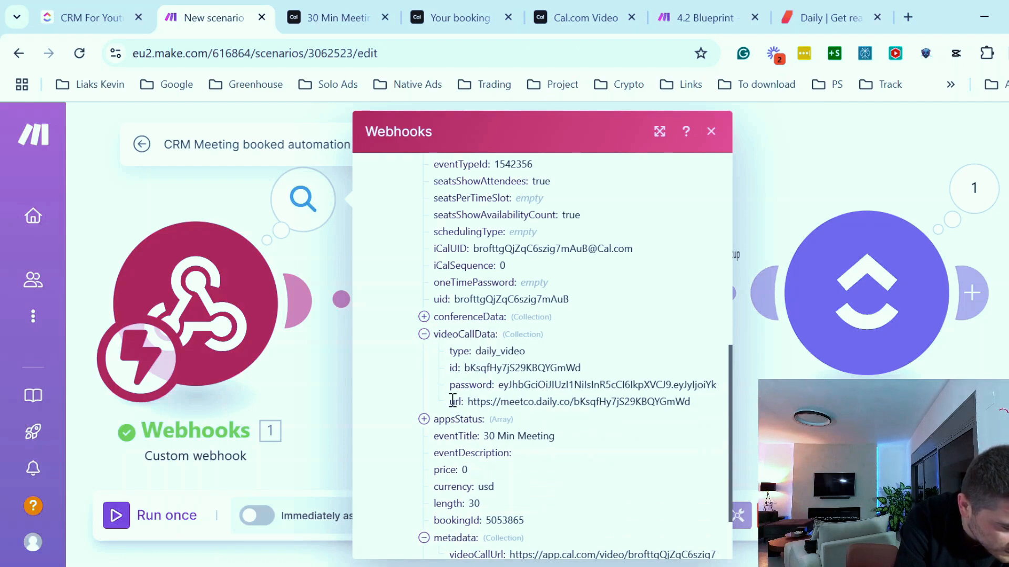
pyautogui.moveTo(453, 401); pyautogui.dragTo(704, 409)
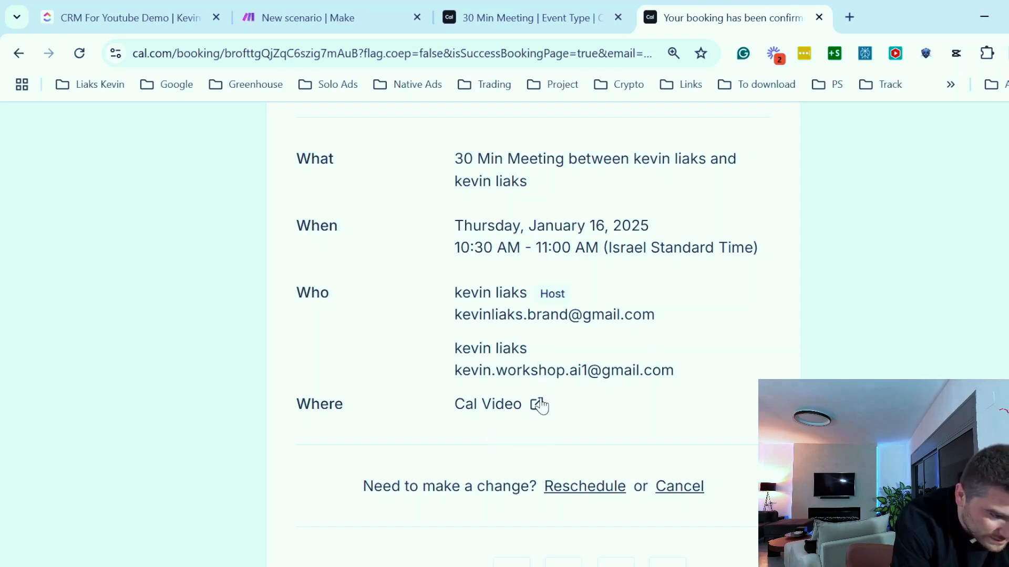
pyautogui.click(538, 403)
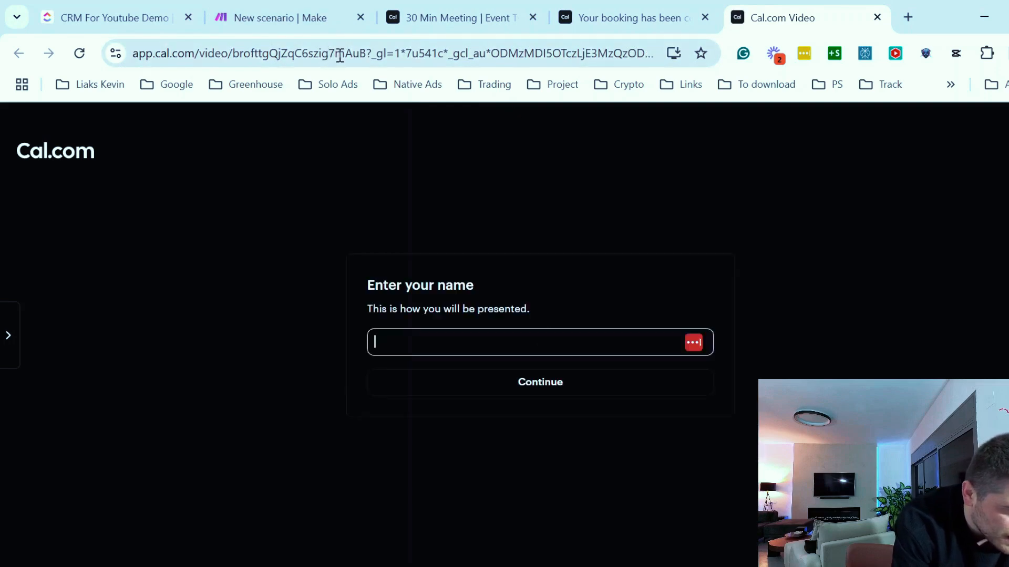
pyautogui.click(367, 52)
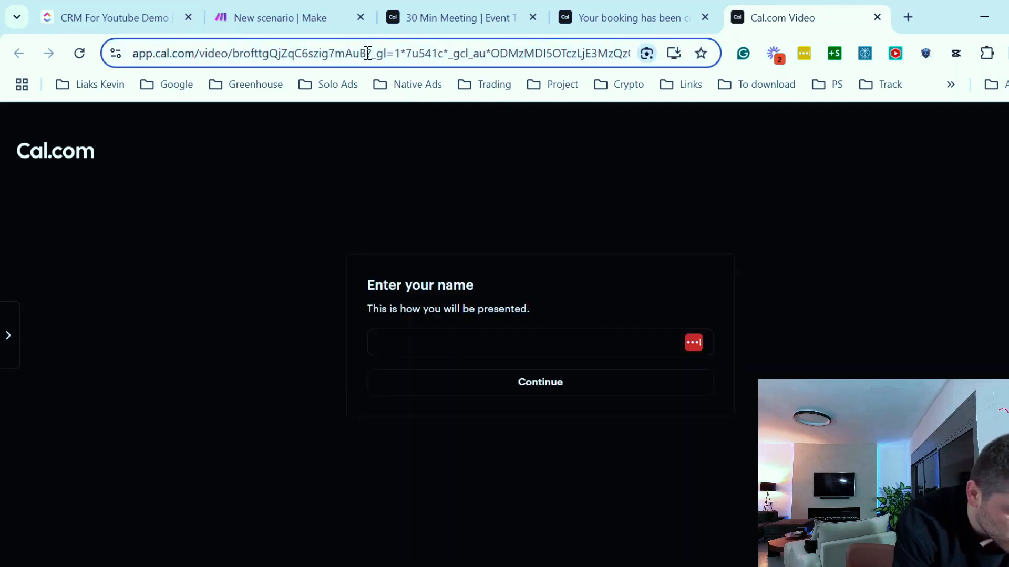
pyautogui.hotkey('shift', 'Home')
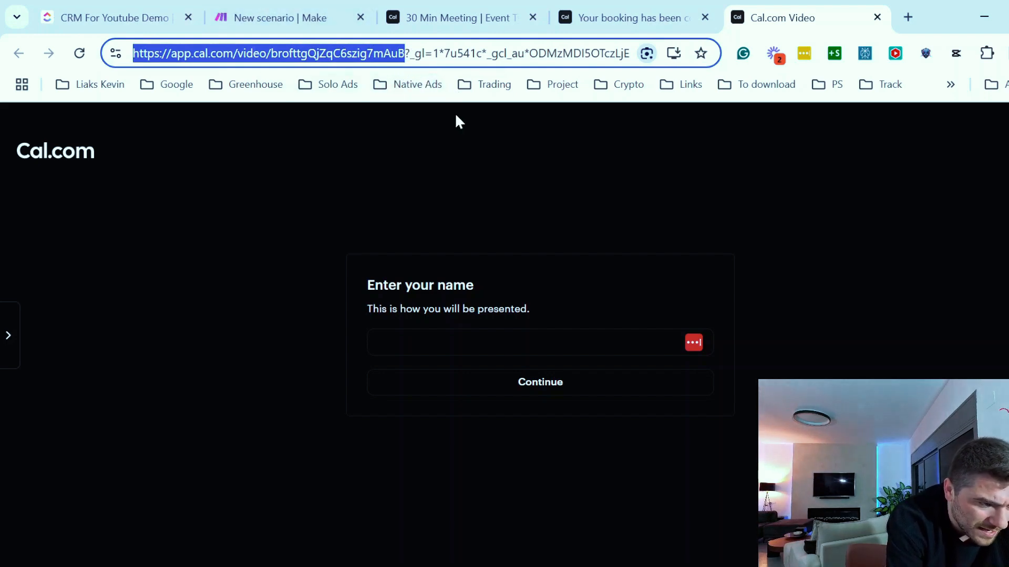
pyautogui.press('Right')
pyautogui.hotkey('shift', 'End')
pyautogui.press('Delete')
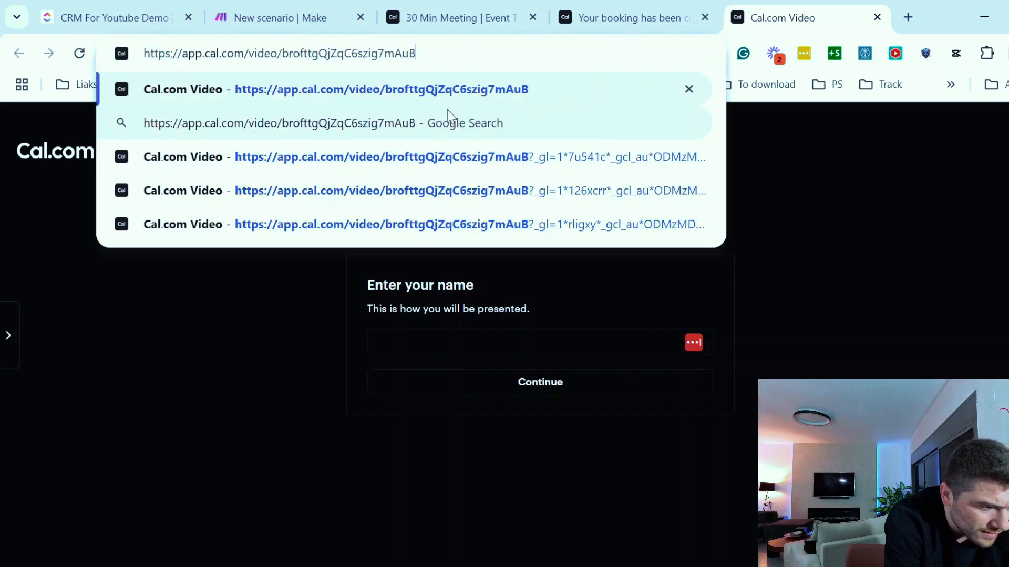
pyautogui.press('Return')
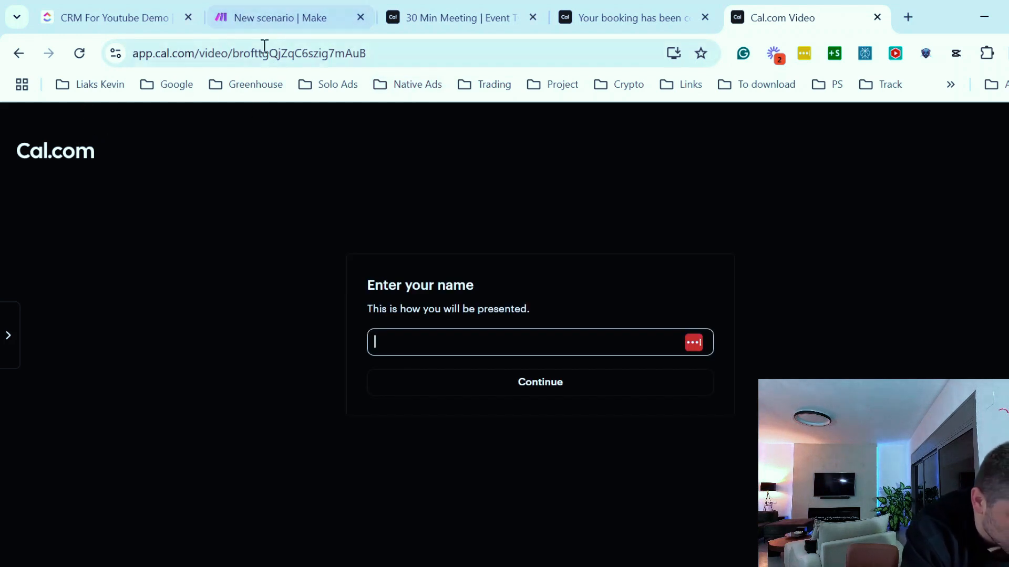
pyautogui.click(249, 53)
pyautogui.click(232, 54)
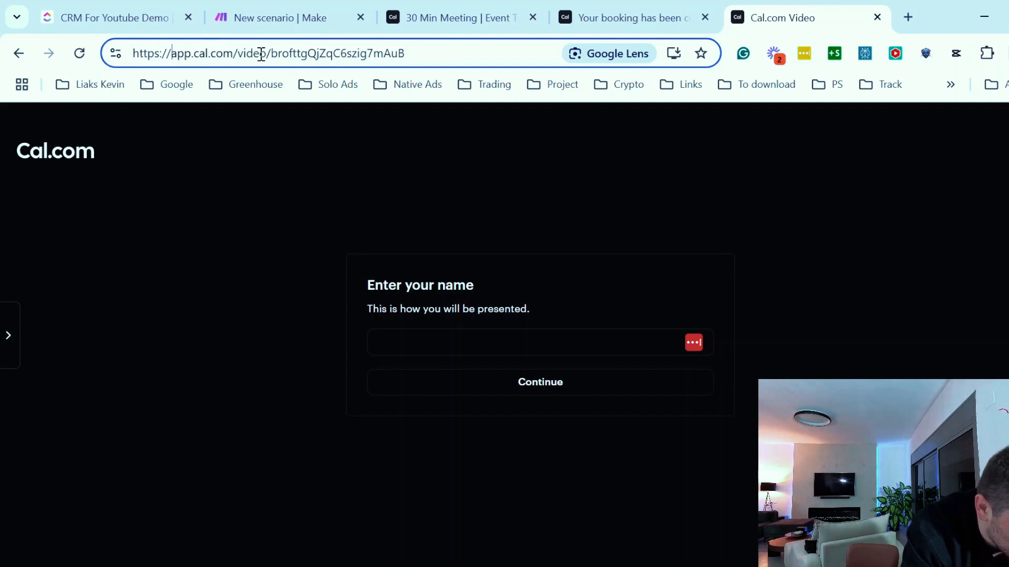
pyautogui.moveTo(273, 54); pyautogui.dragTo(86, 36)
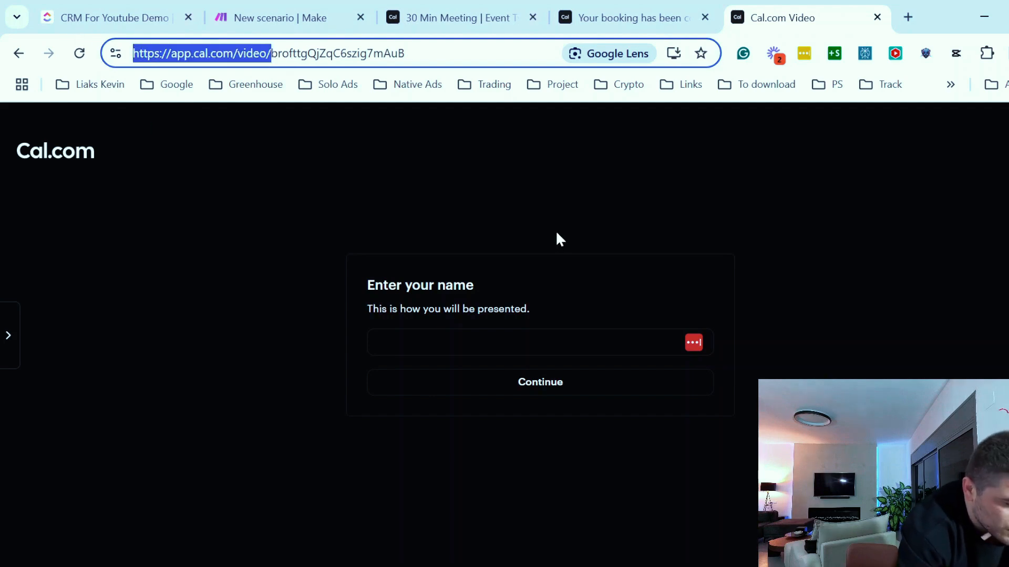
pyautogui.press('BackSpace')
pyautogui.hotkey('ctrl', '2')
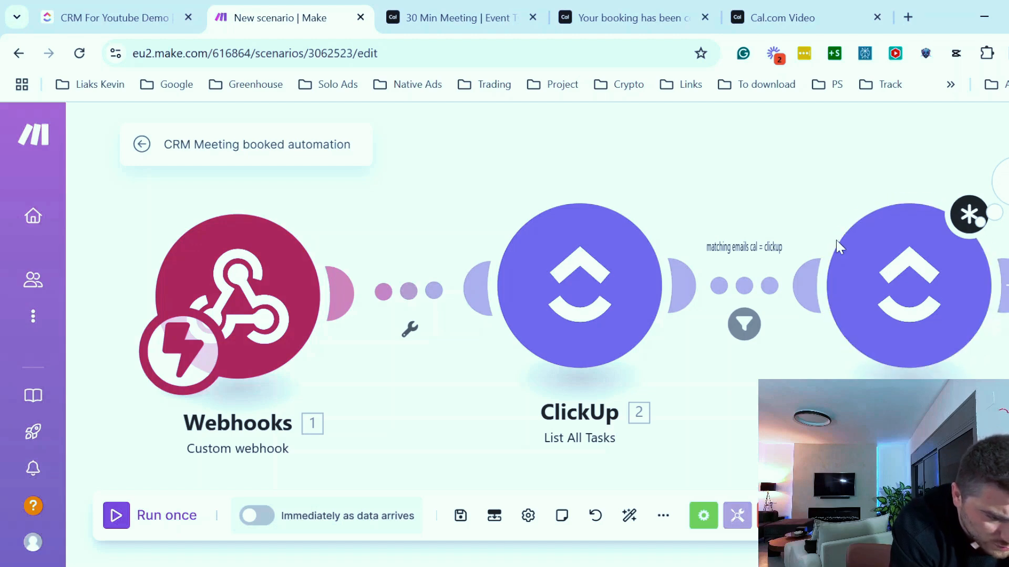
pyautogui.click(904, 281)
pyautogui.click(518, 489)
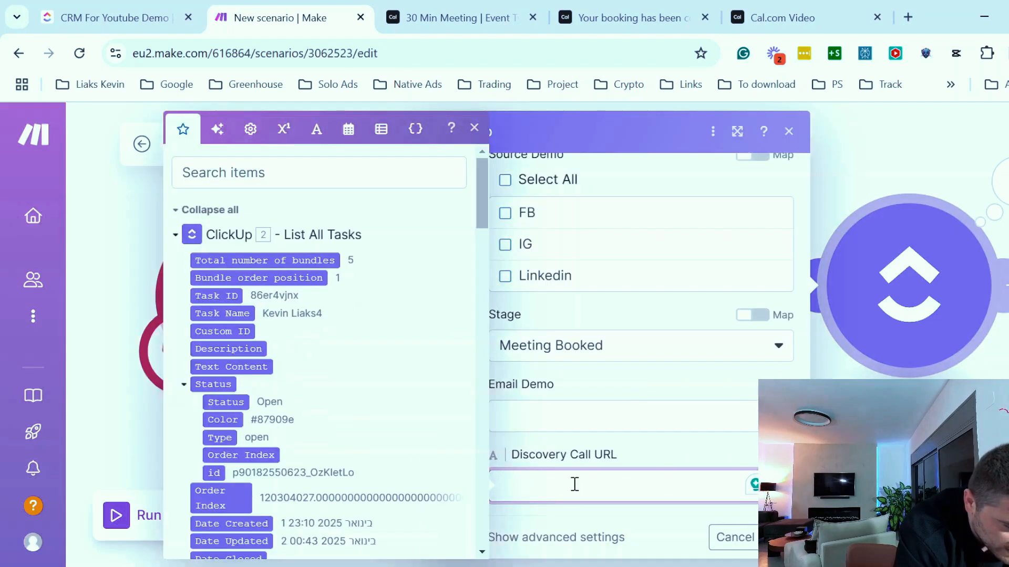
pyautogui.hotkey('ctrl', 'v')
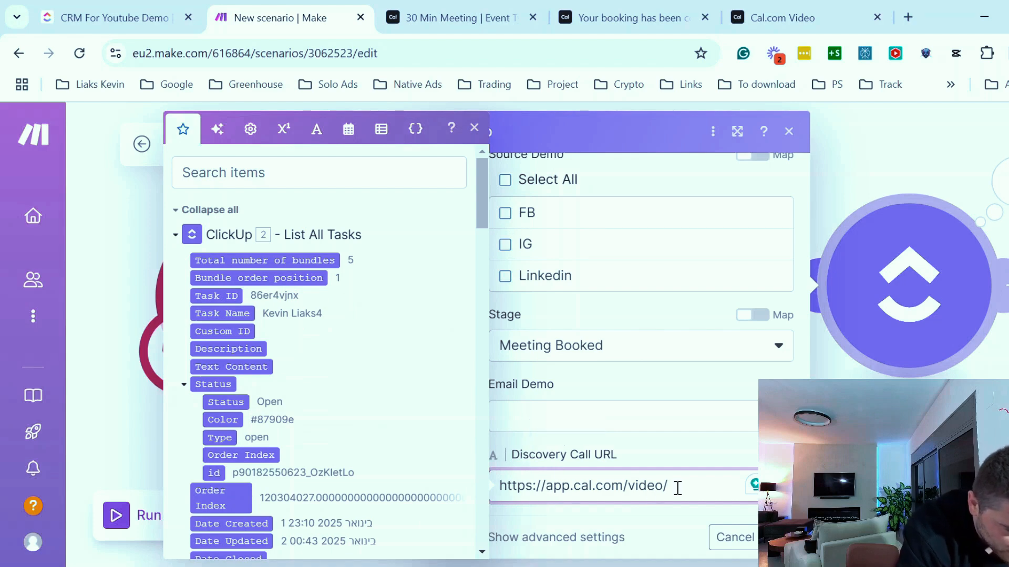
pyautogui.click(777, 16)
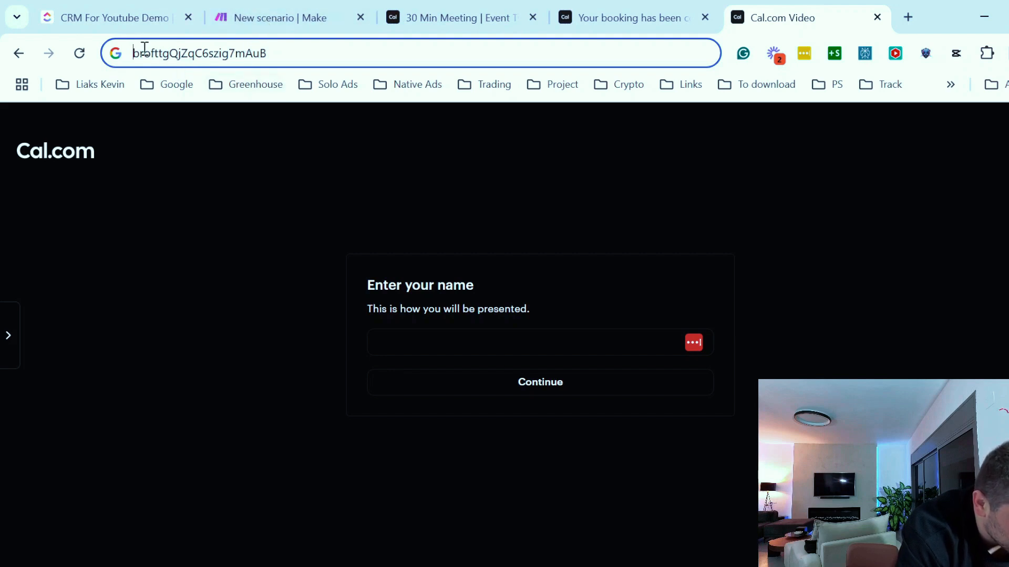
pyautogui.click(288, 17)
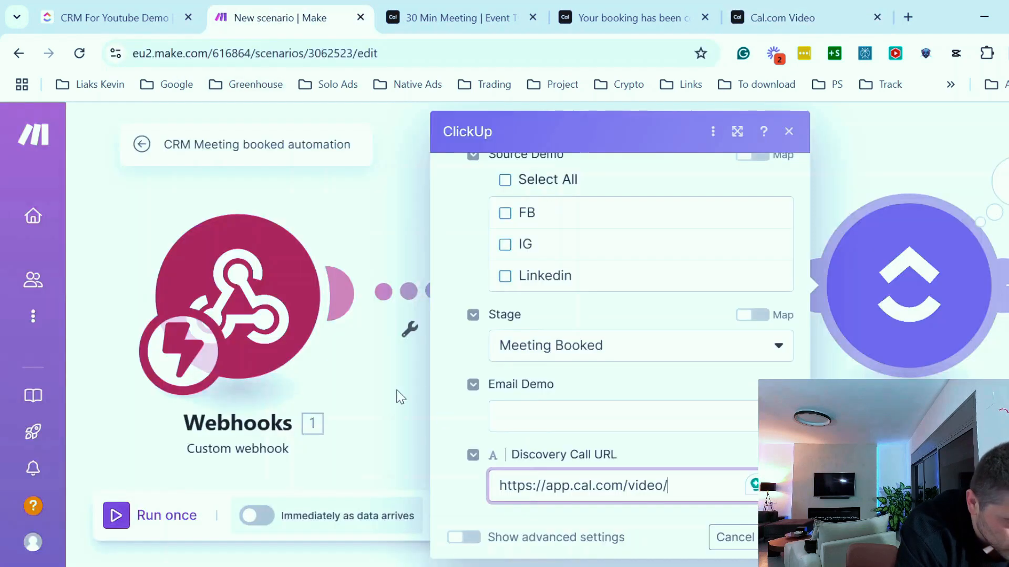
pyautogui.click(682, 488)
pyautogui.scroll(-20, 402, 348)
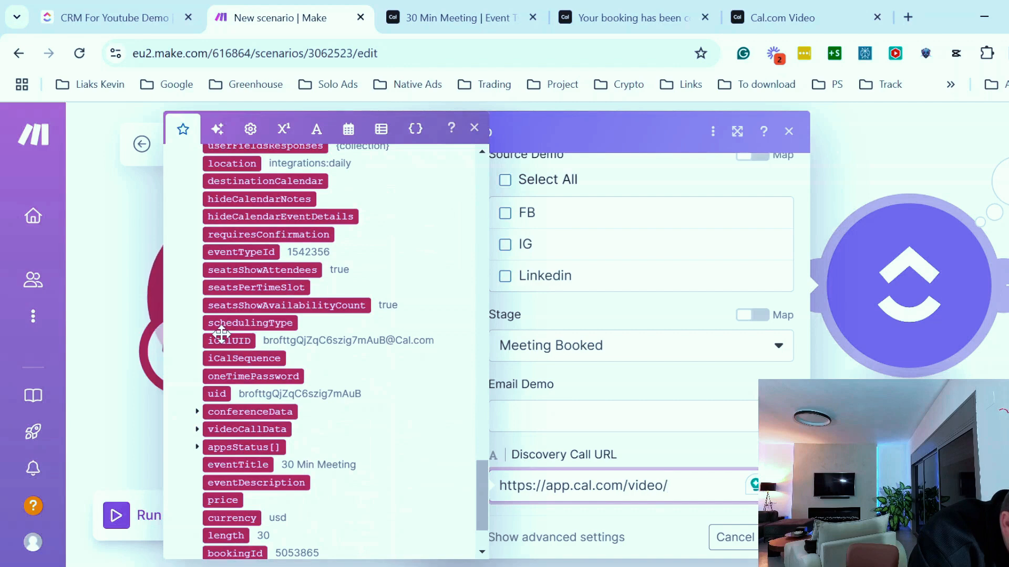
pyautogui.click(213, 390)
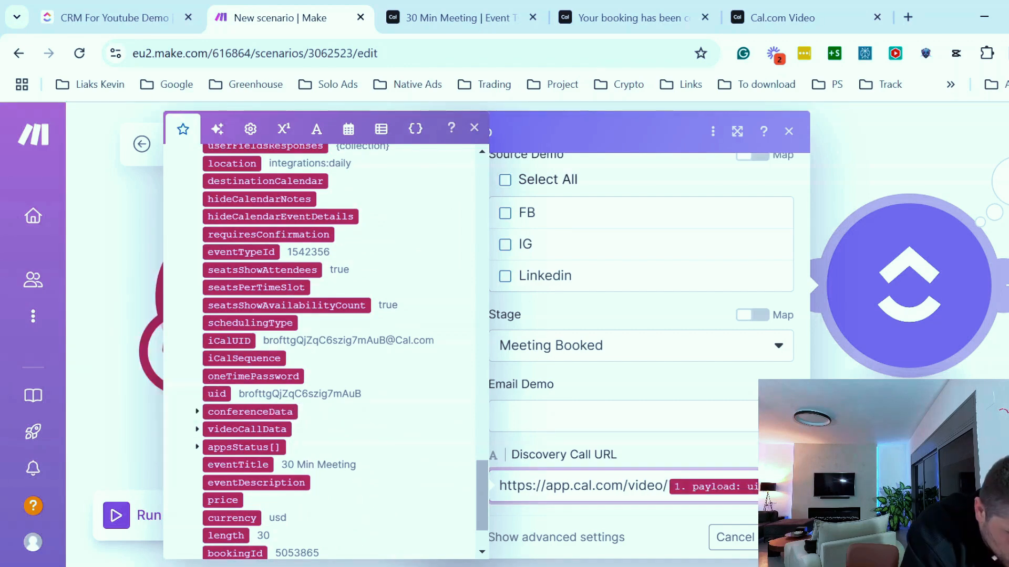
pyautogui.click(780, 537)
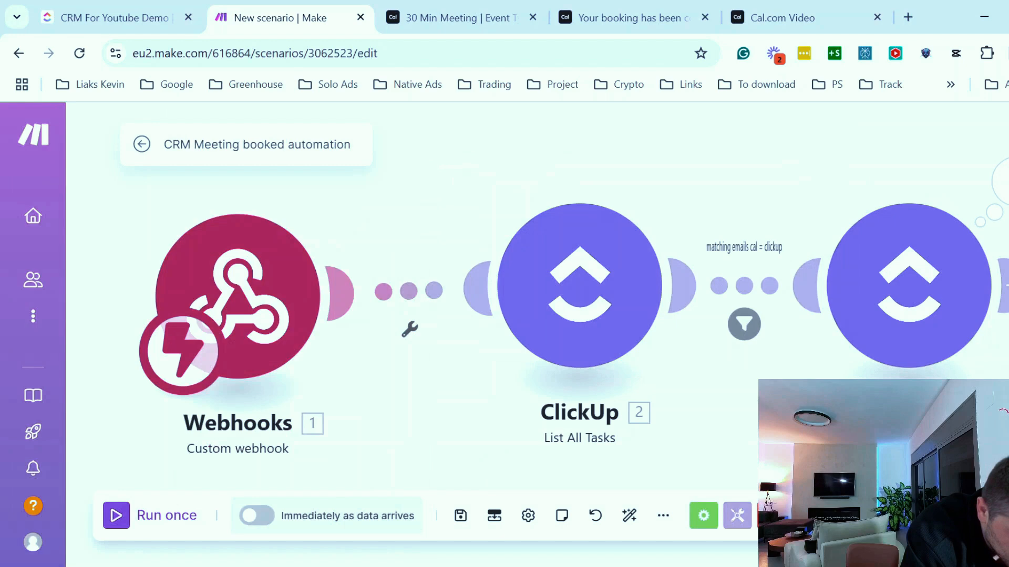
pyautogui.click(121, 16)
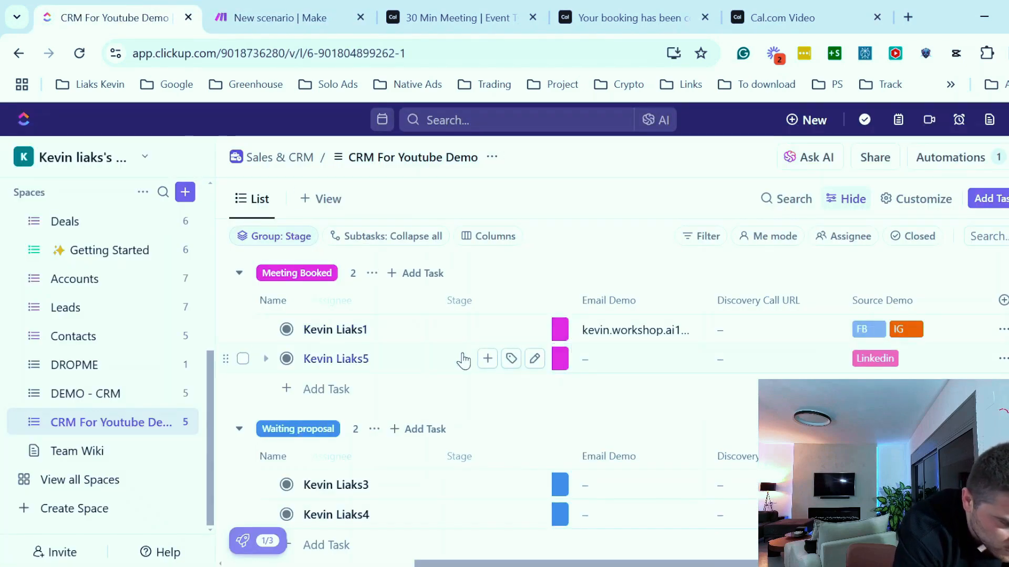
pyautogui.click(342, 328)
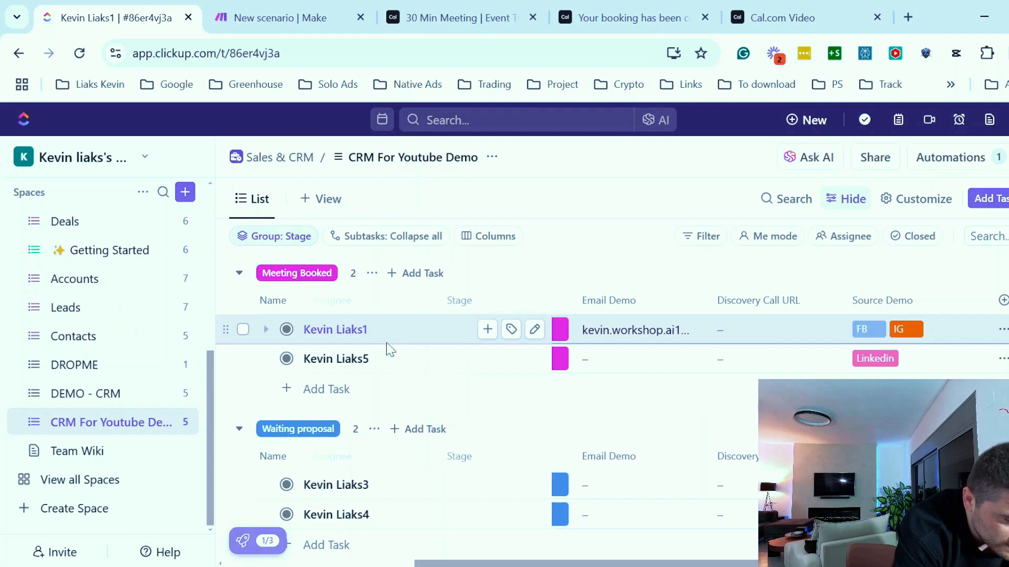
pyautogui.click(259, 54)
pyautogui.doubleClick(259, 55)
pyautogui.hotkey('ctrl', 'c')
pyautogui.press('BackSpace')
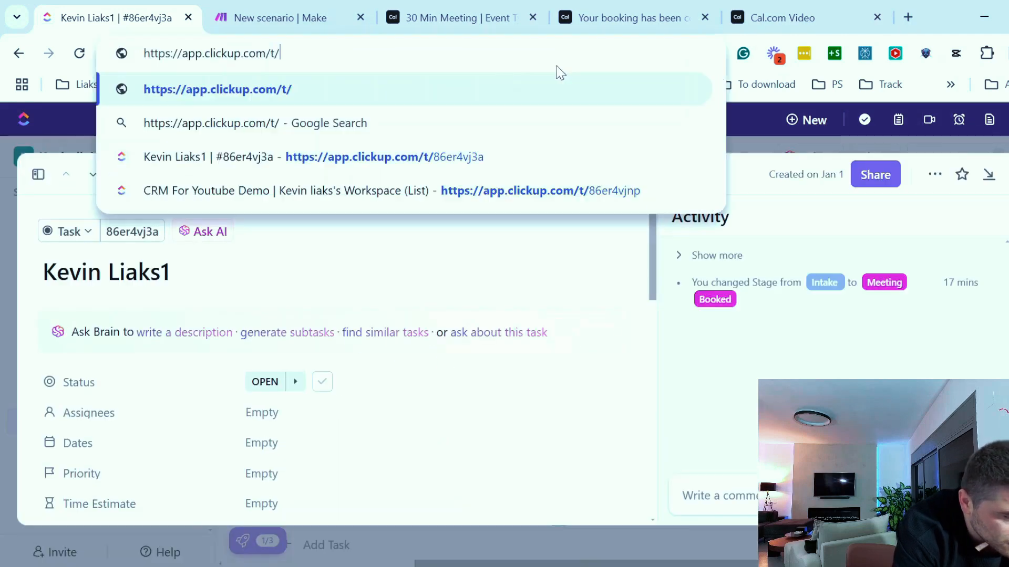
pyautogui.press('Return')
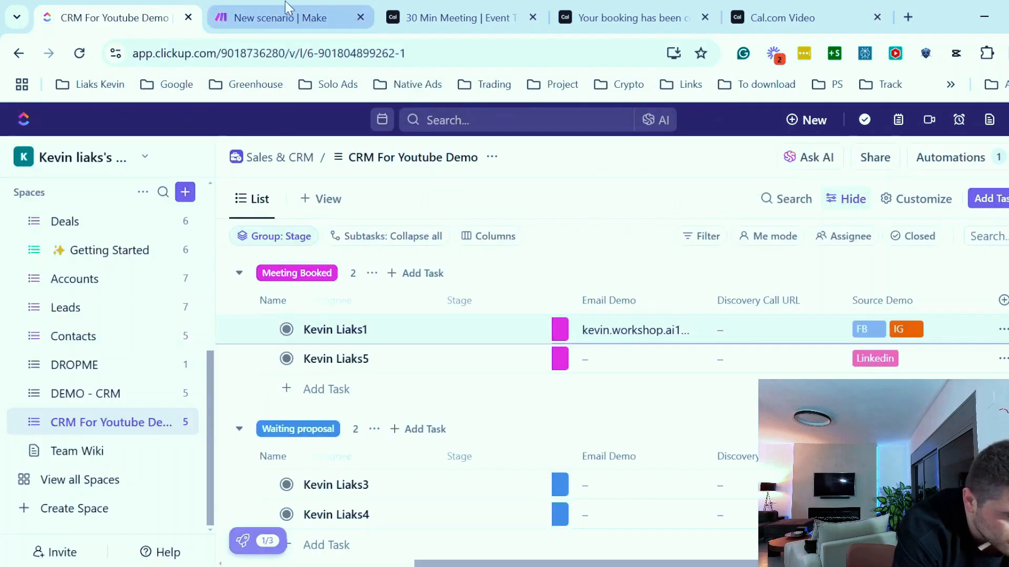
# - Run only the task-update module with Task ID 86er4vj3a
pyautogui.click(215, 19)
pyautogui.rightClick(962, 298)
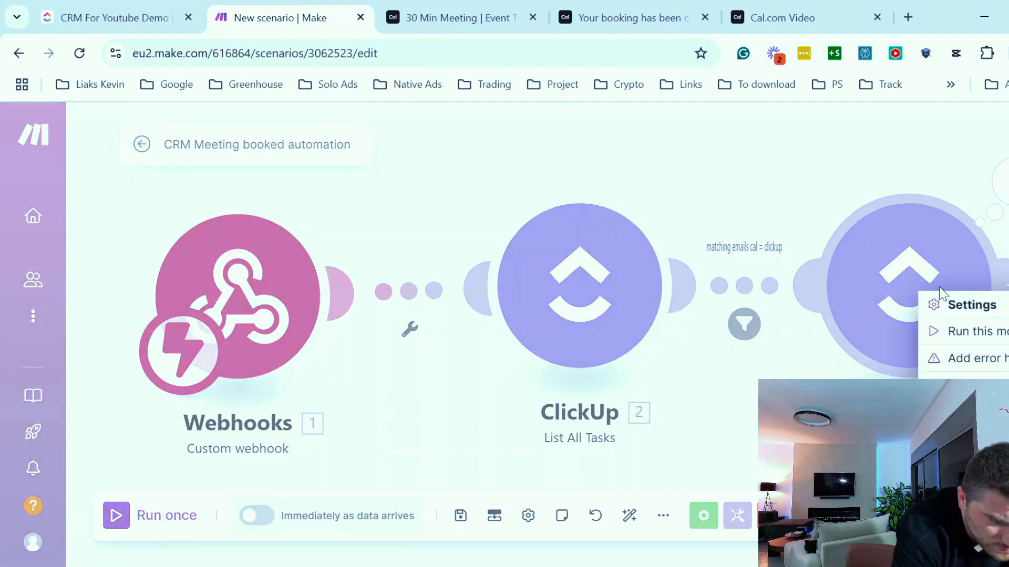
pyautogui.click(982, 337)
pyautogui.scroll(-3, 508, 460)
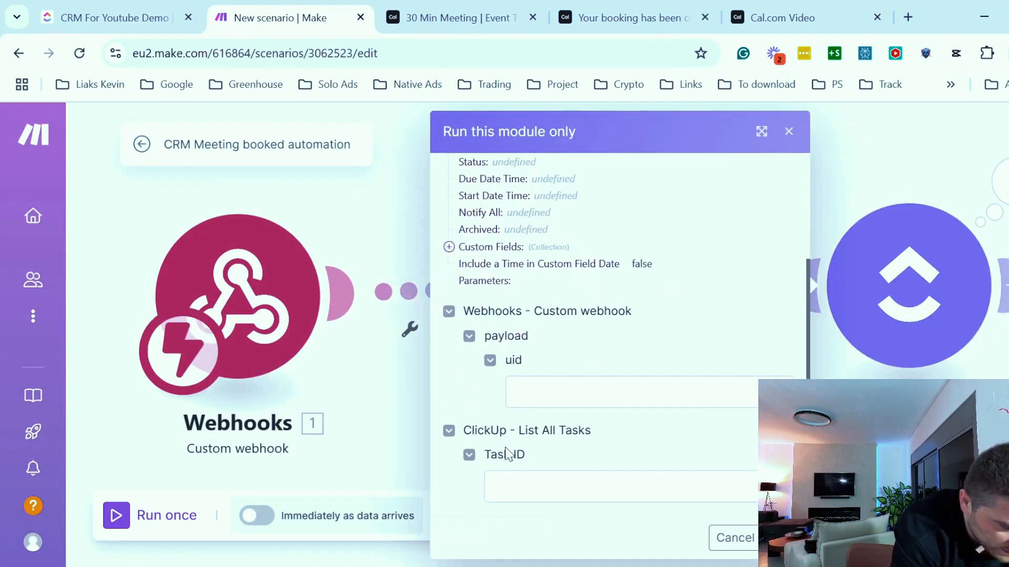
pyautogui.click(525, 483)
pyautogui.hotkey('ctrl', 'v')
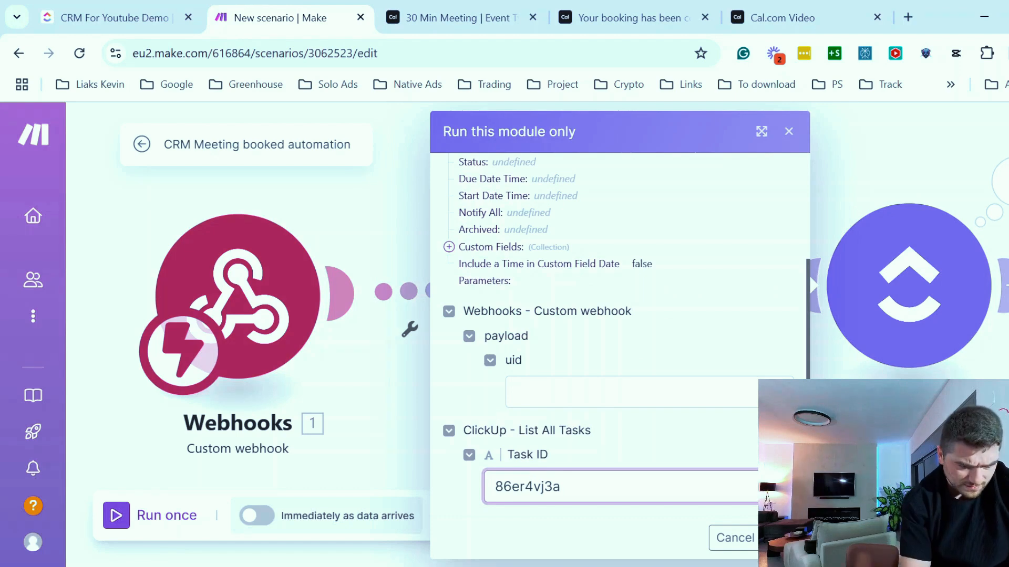
pyautogui.click(782, 538)
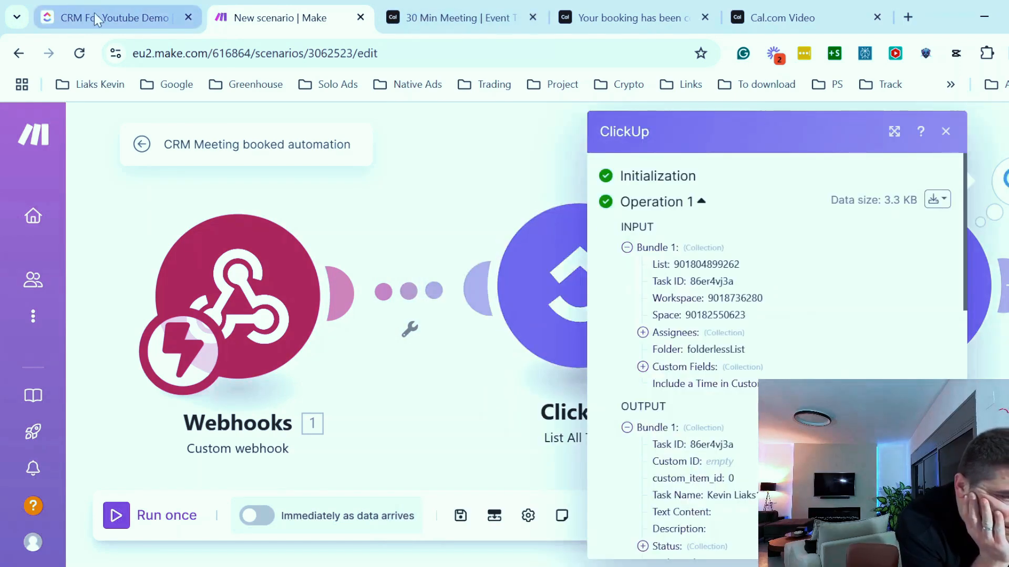
# - Check the Discovery Call URL column in the CRM list, then return to the scenario
pyautogui.click(96, 19)
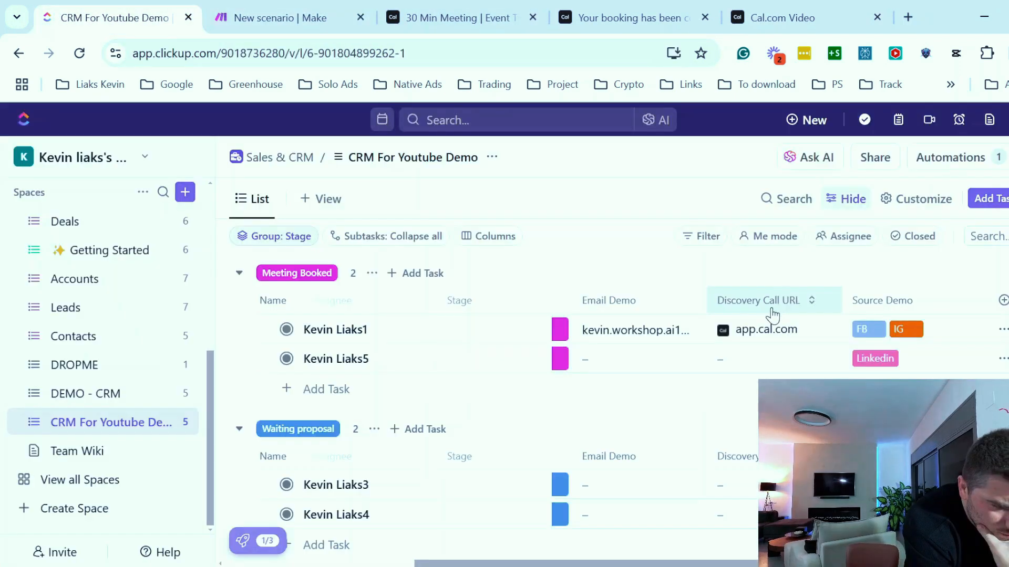
pyautogui.click(264, 15)
pyautogui.click(451, 207)
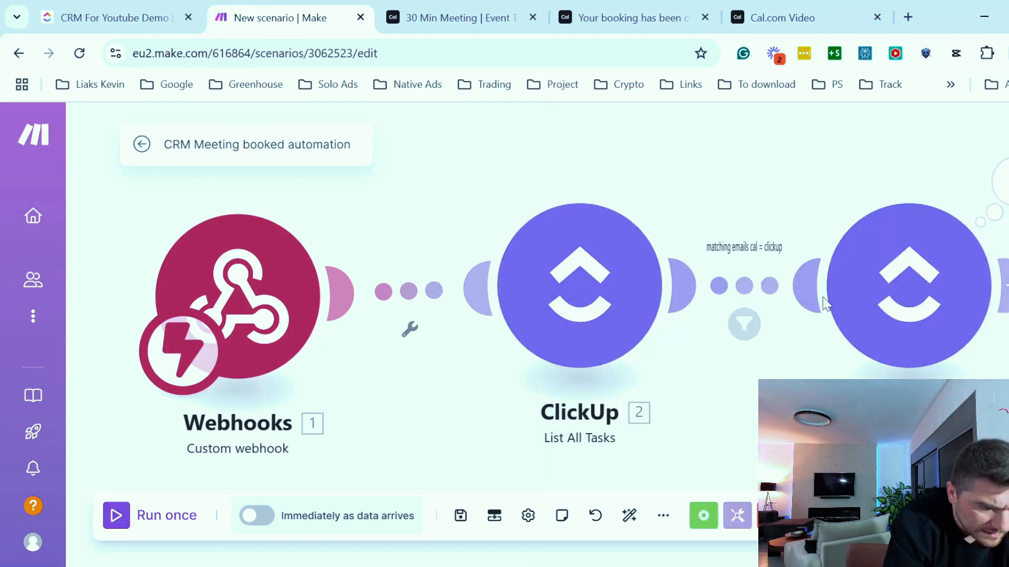
# - Run only the task-update module, pasting the Cal.com video ID copied from the video tab's address into the payload uid field
pyautogui.rightClick(890, 265)
pyautogui.click(925, 301)
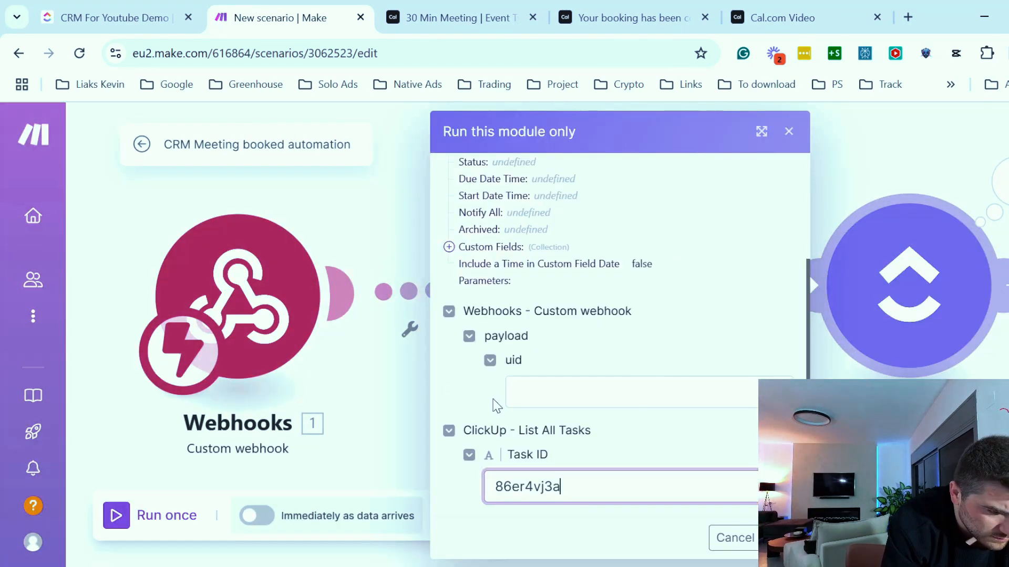
pyautogui.click(816, 7)
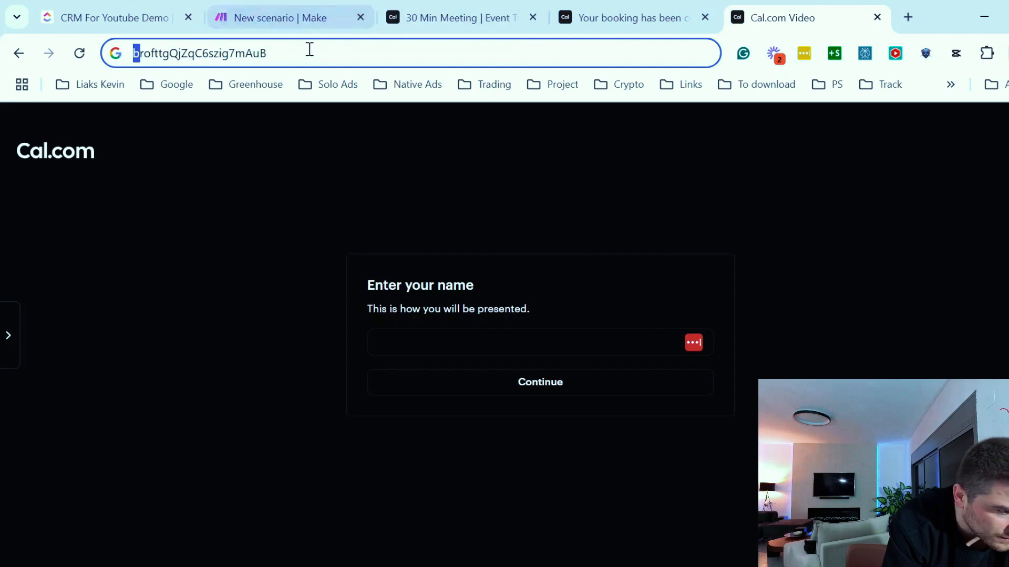
pyautogui.moveTo(309, 49); pyautogui.dragTo(62, 27)
pyautogui.hotkey('ctrl', 'c')
pyautogui.click(273, 17)
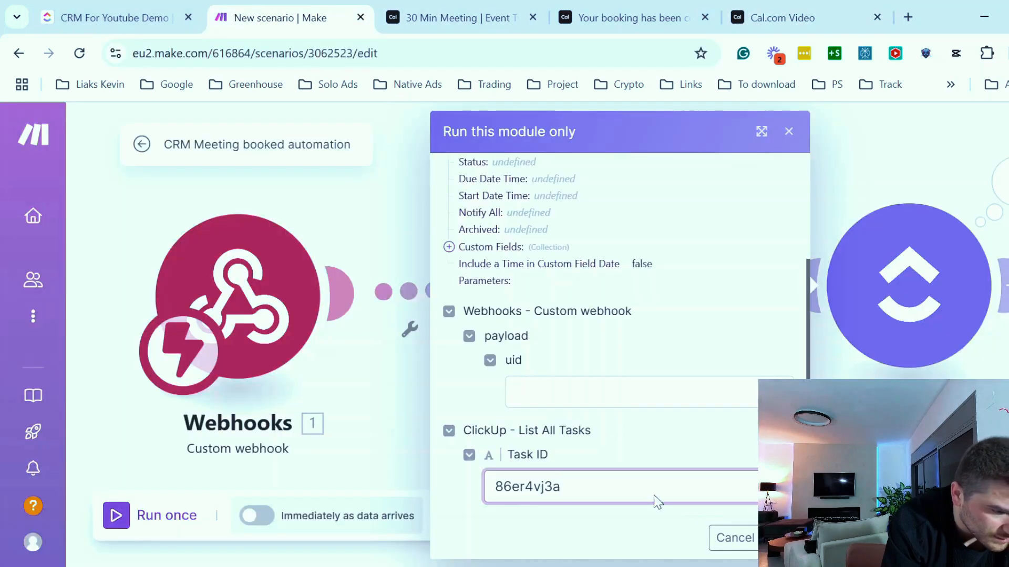
pyautogui.click(587, 391)
pyautogui.hotkey('ctrl', 'v')
pyautogui.click(105, 18)
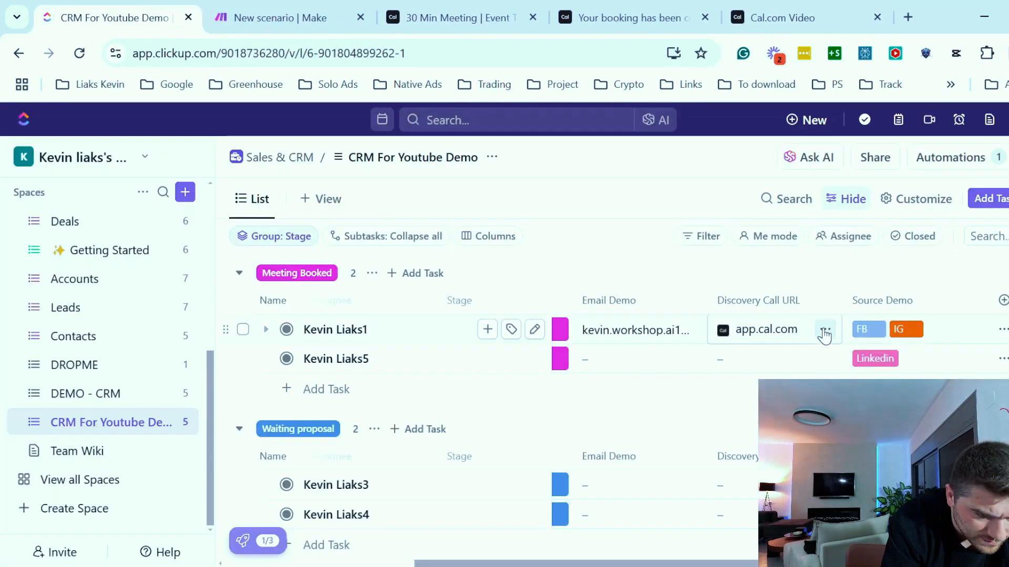
pyautogui.click(825, 329)
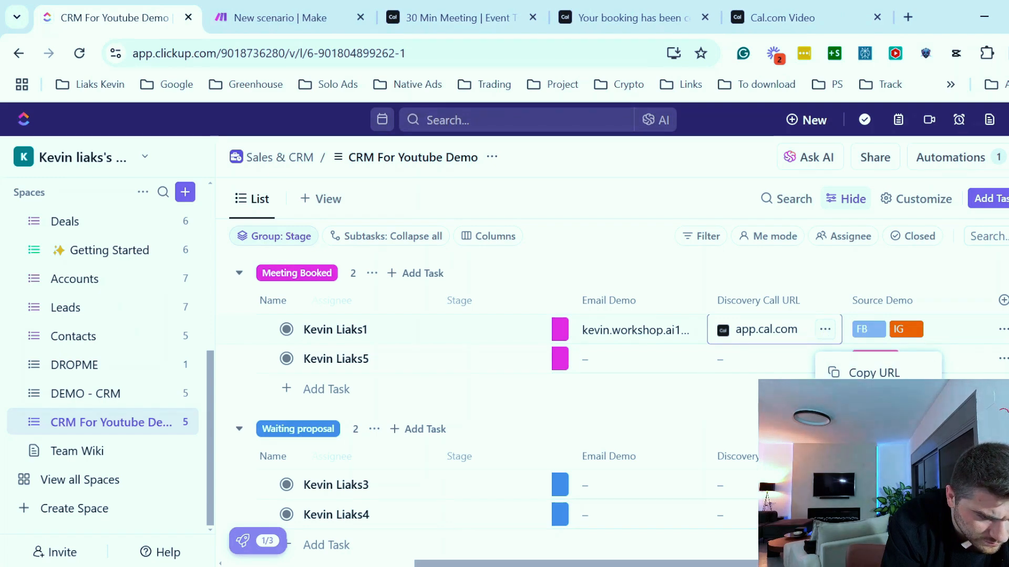
pyautogui.click(870, 424)
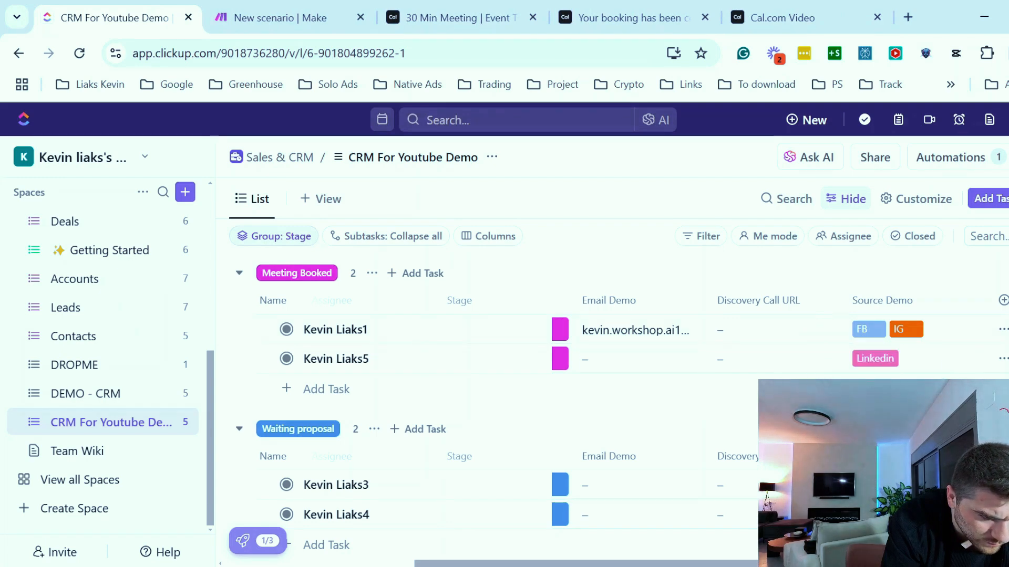
pyautogui.click(285, 7)
pyautogui.click(782, 538)
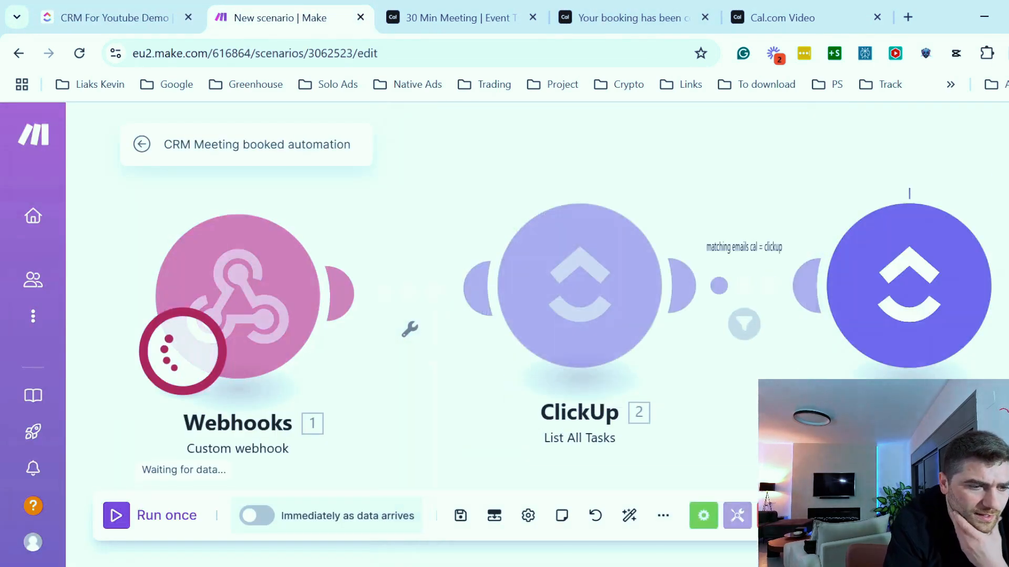
pyautogui.click(117, 15)
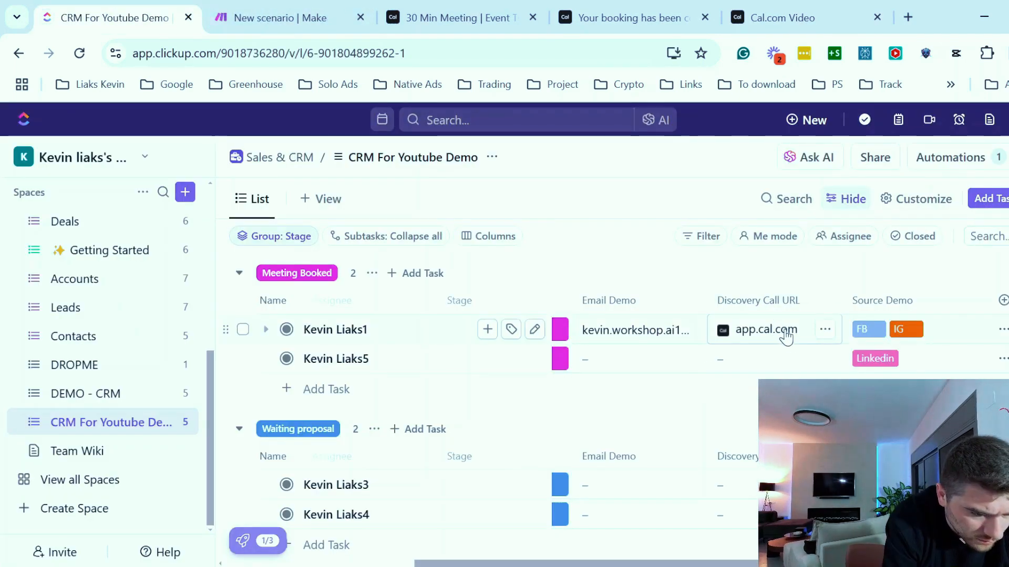
pyautogui.click(825, 331)
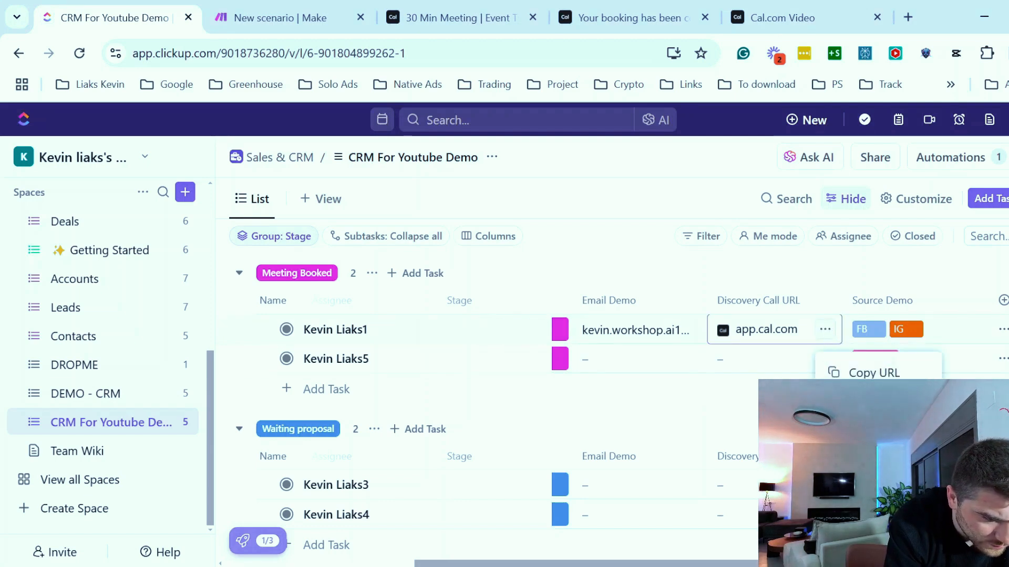
pyautogui.click(862, 401)
pyautogui.click(774, 333)
pyautogui.moveTo(802, 334); pyautogui.dragTo(733, 330)
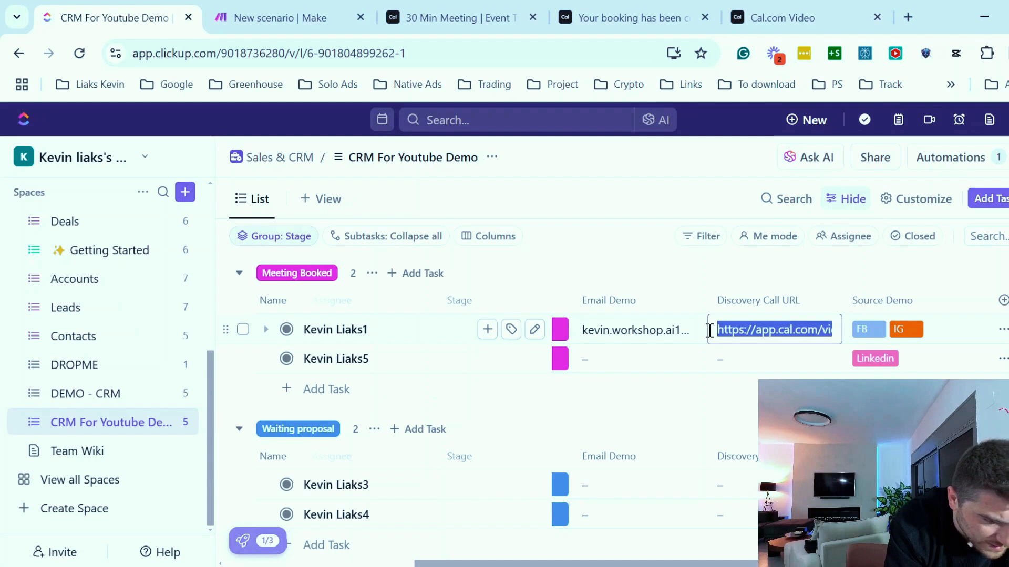
pyautogui.click(782, 331)
pyautogui.hotkey('ctrl', 'a')
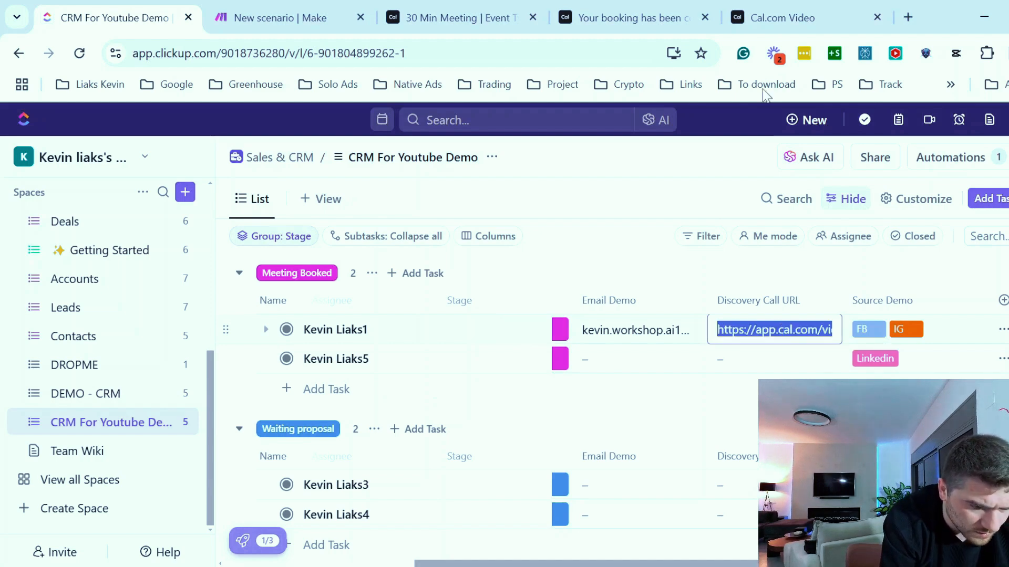
pyautogui.press('Escape')
pyautogui.click(780, 329)
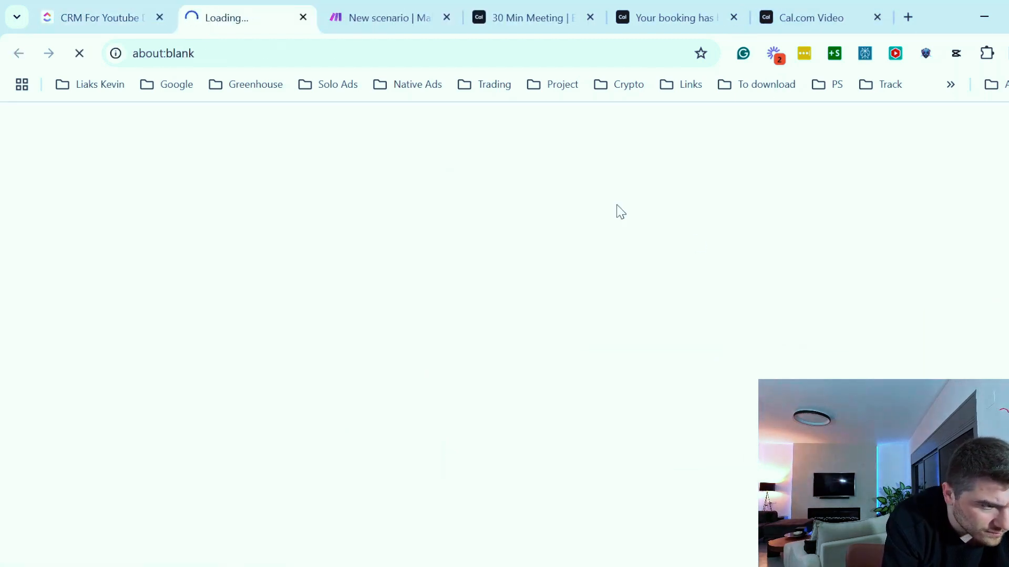
pyautogui.doubleClick(238, 52)
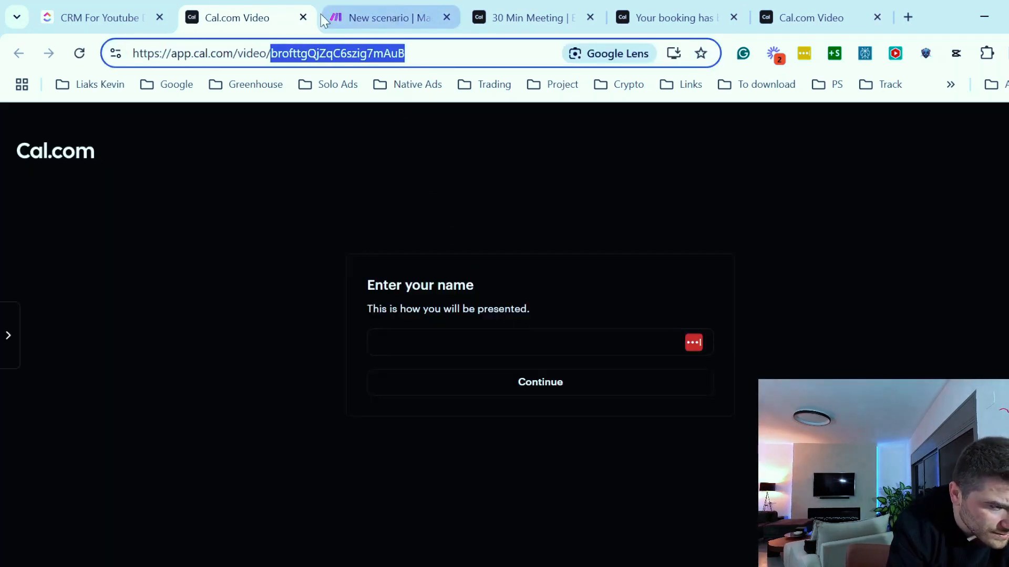
pyautogui.click(303, 18)
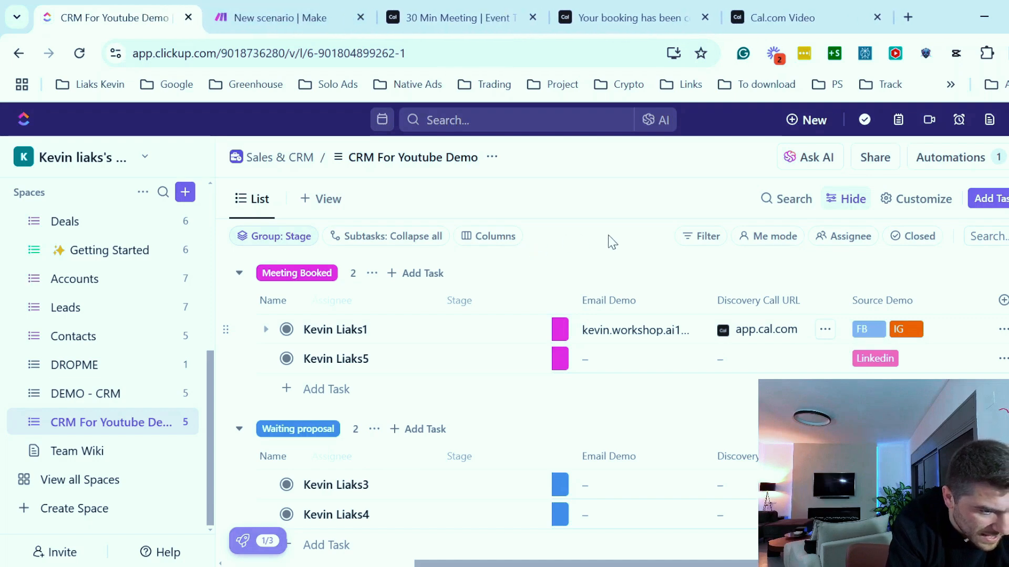